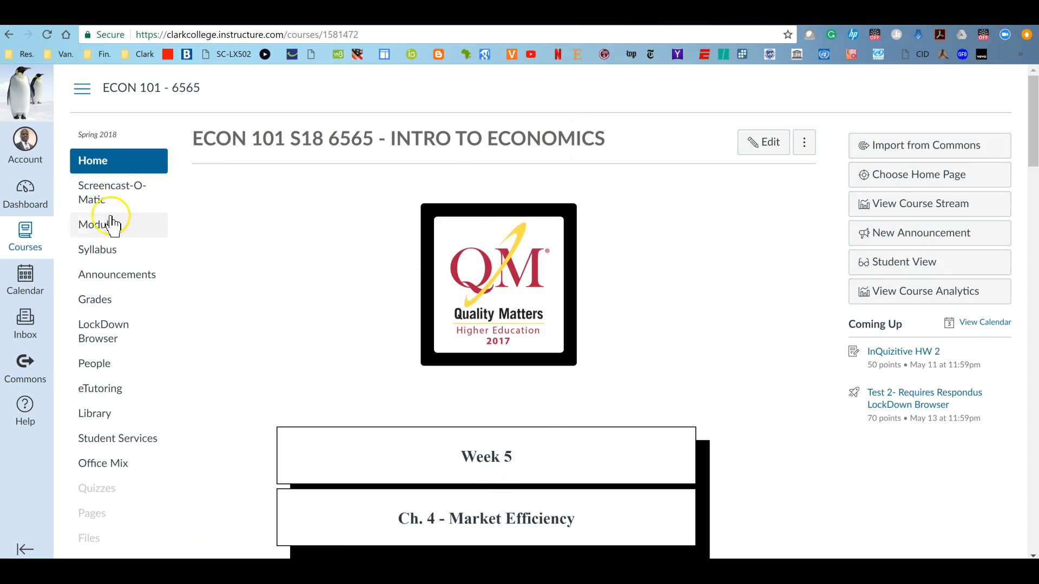
Open the course Modules page and collapse the Welcome and Orientation module to reach the Country Project items
left_click(91, 228)
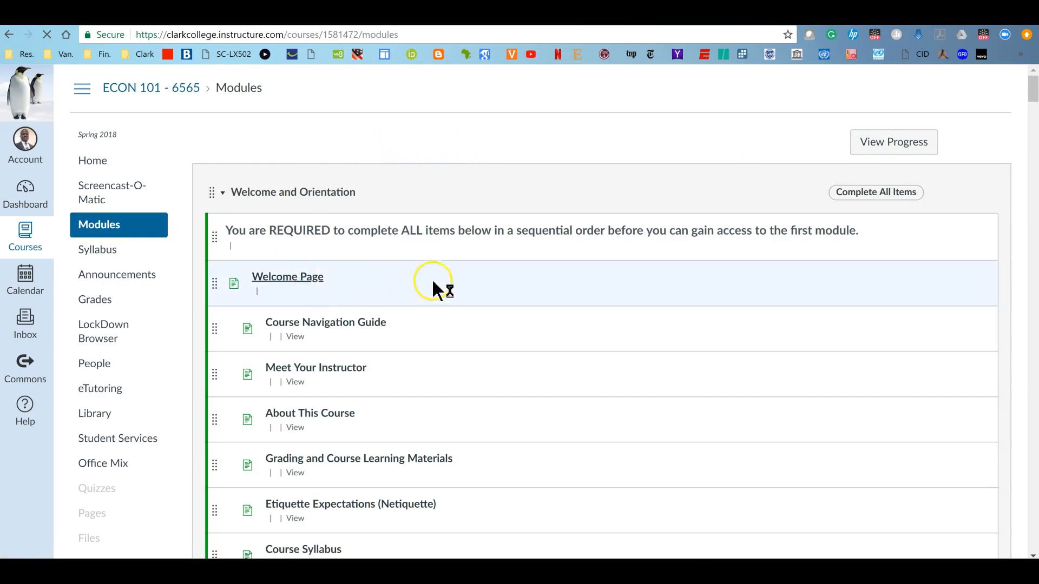
left_click(224, 193)
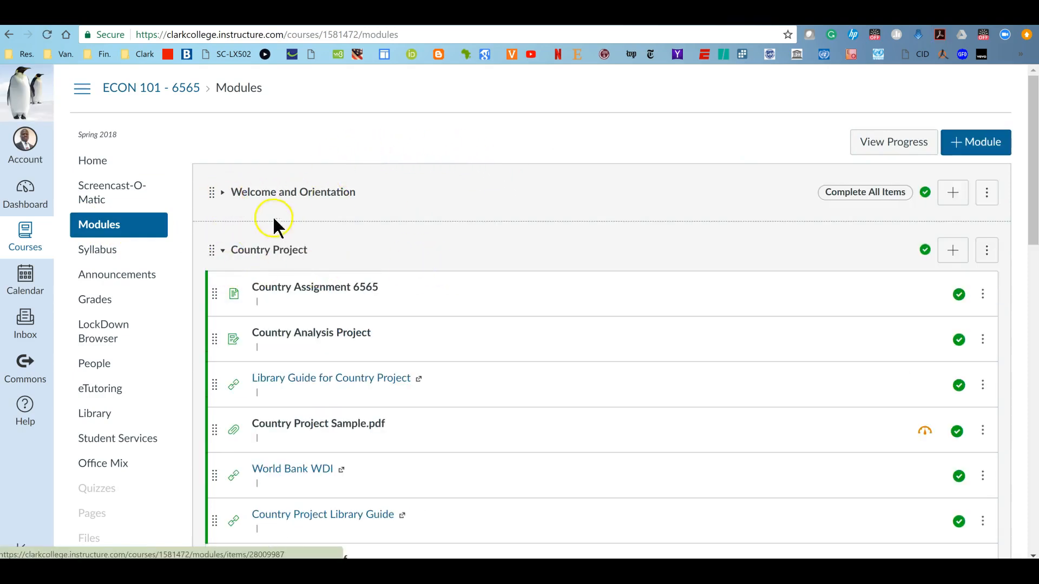
scroll(273, 216, "down", 3)
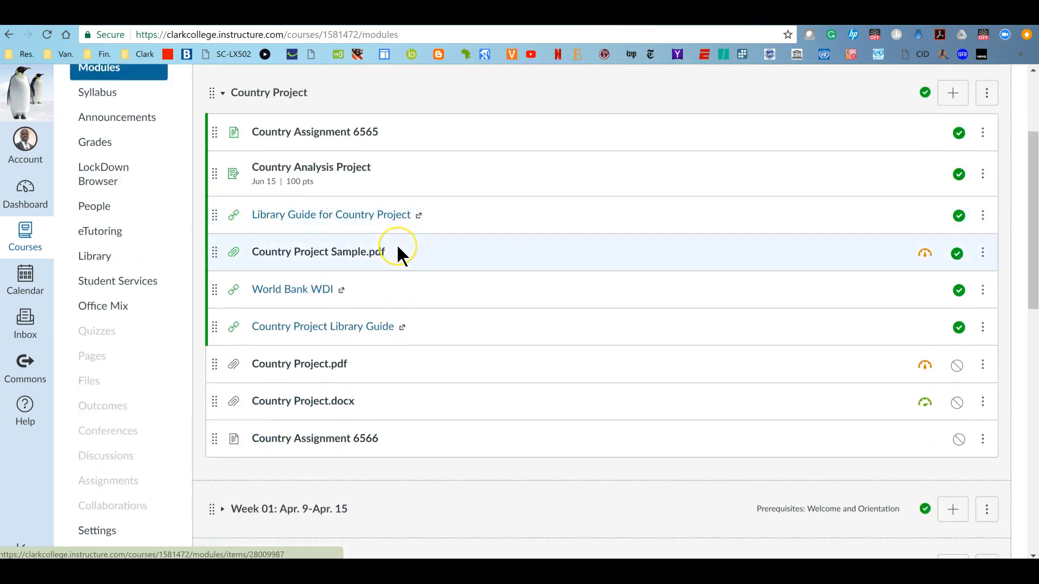
scroll(398, 246, "up", 3)
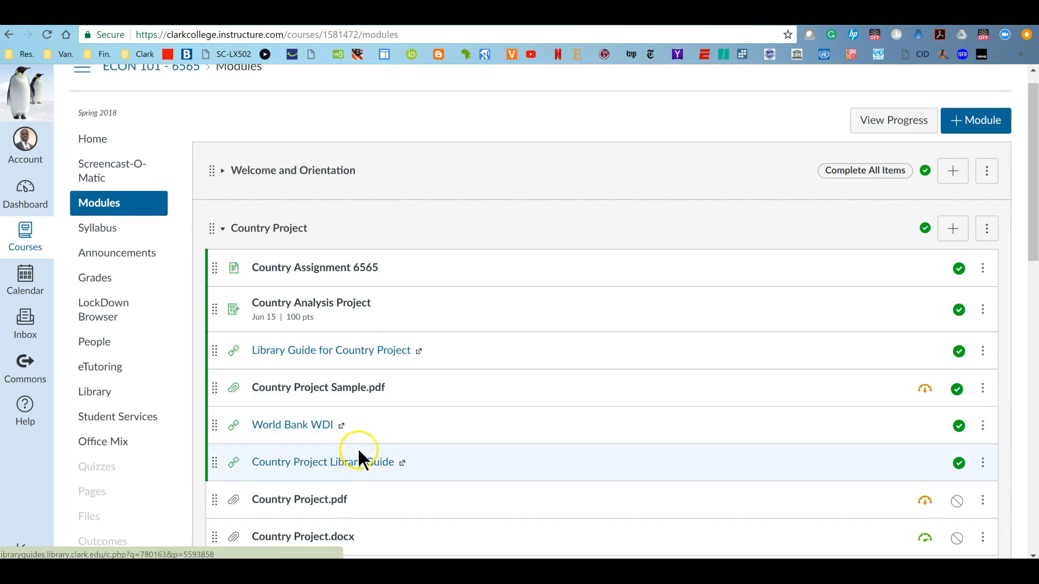
scroll(465, 303, "down", 3)
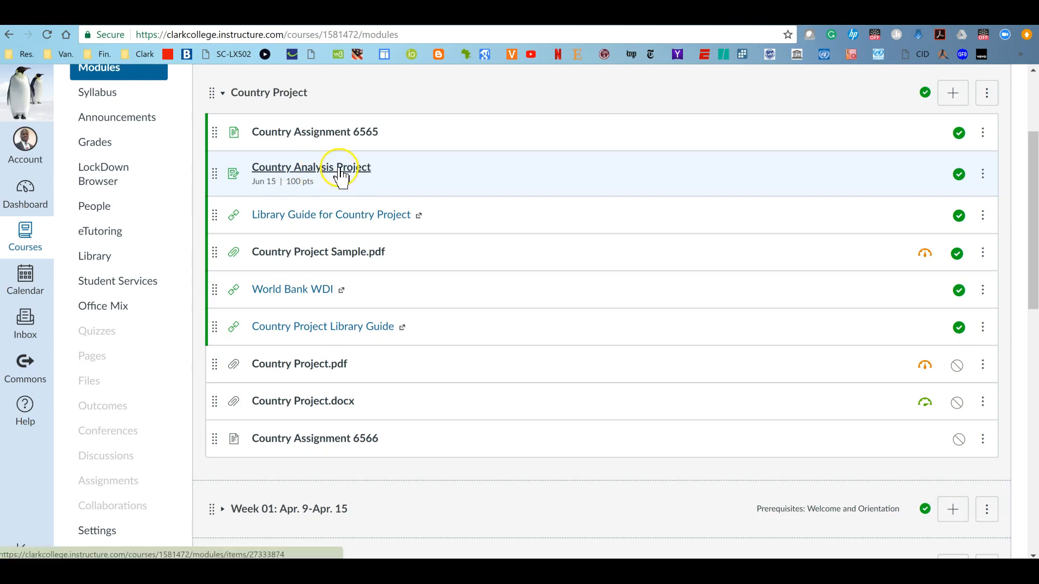
Open the Country Analysis Project assignment and read through its completion steps up to Step 2
left_click(312, 168)
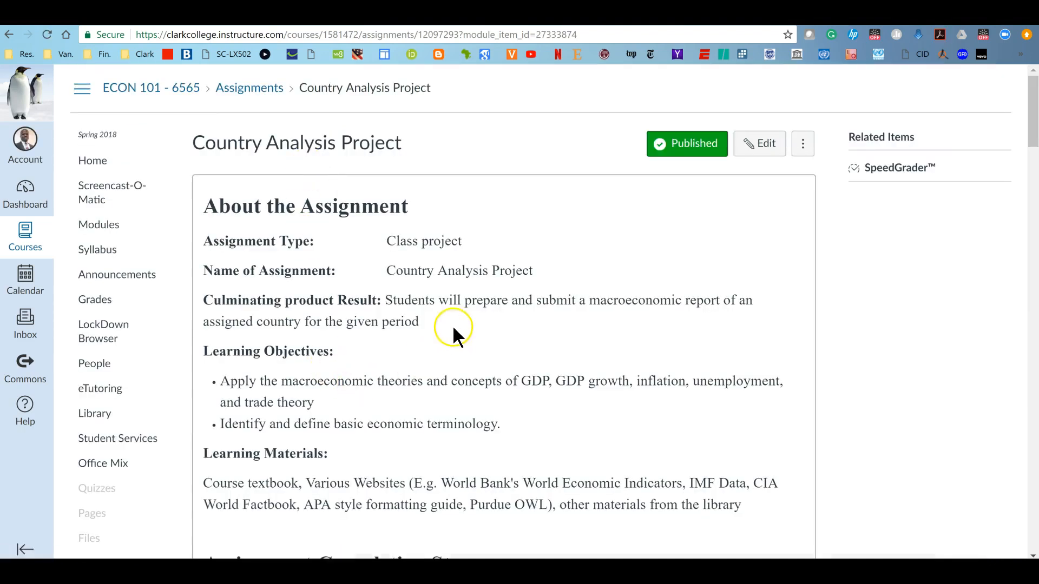
scroll(413, 295, "down", 3)
scroll(681, 336, "down", 5)
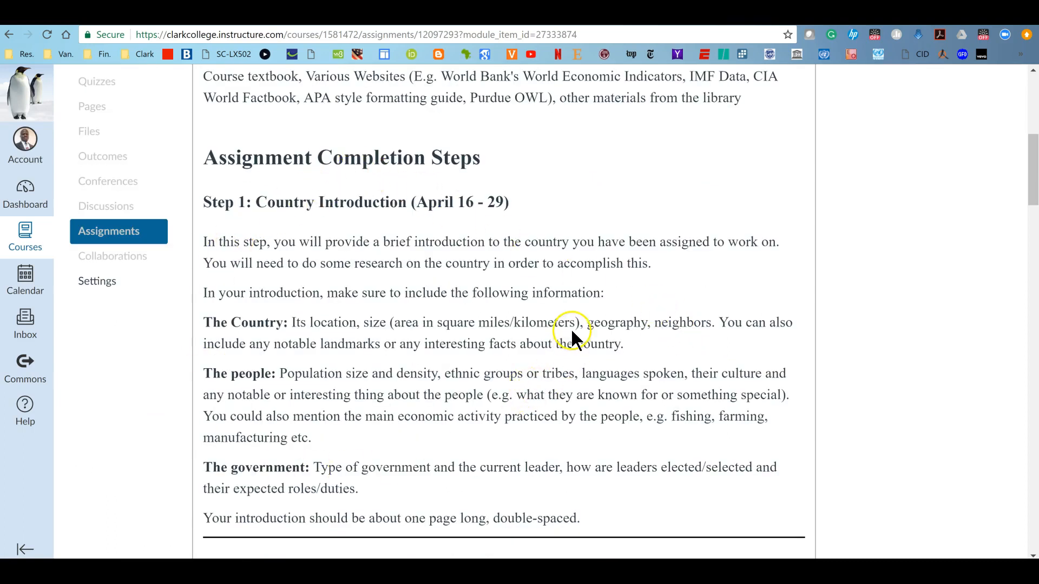
scroll(573, 339, "down", 7)
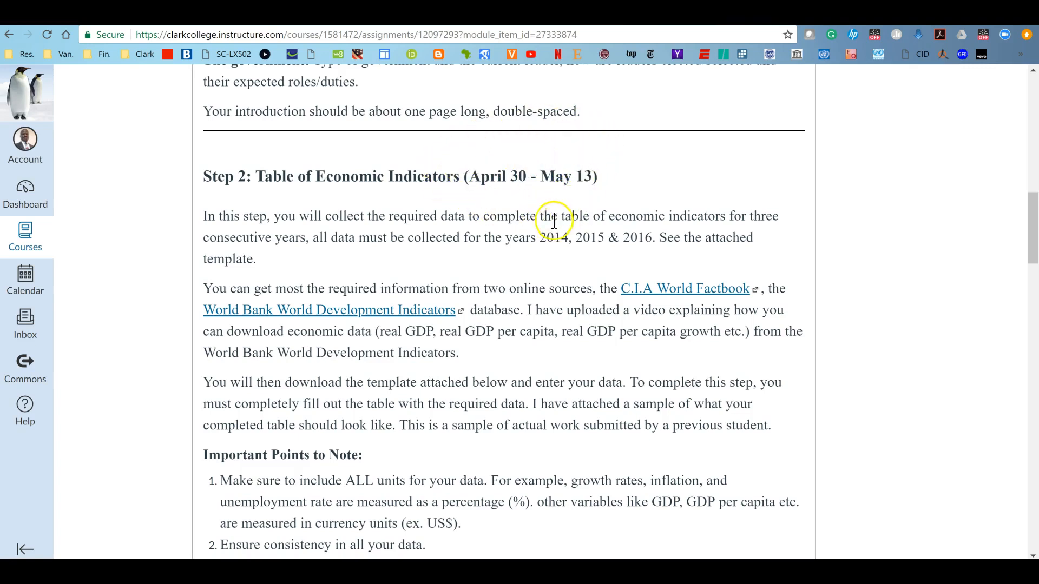
scroll(501, 266, "down", 2)
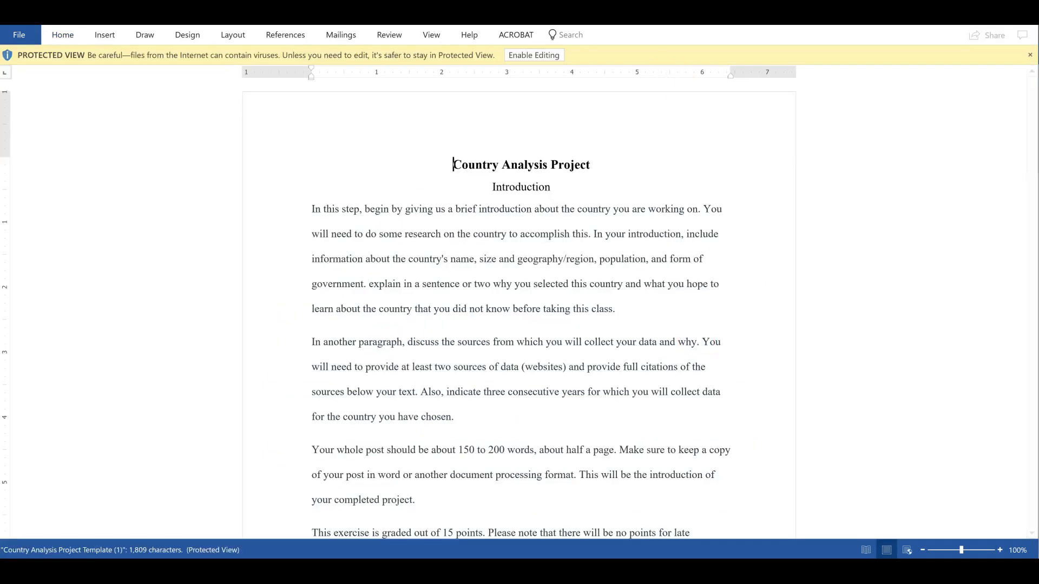
Enable editing of the Country Analysis Project template document and scroll down to its indicators table
left_click(540, 55)
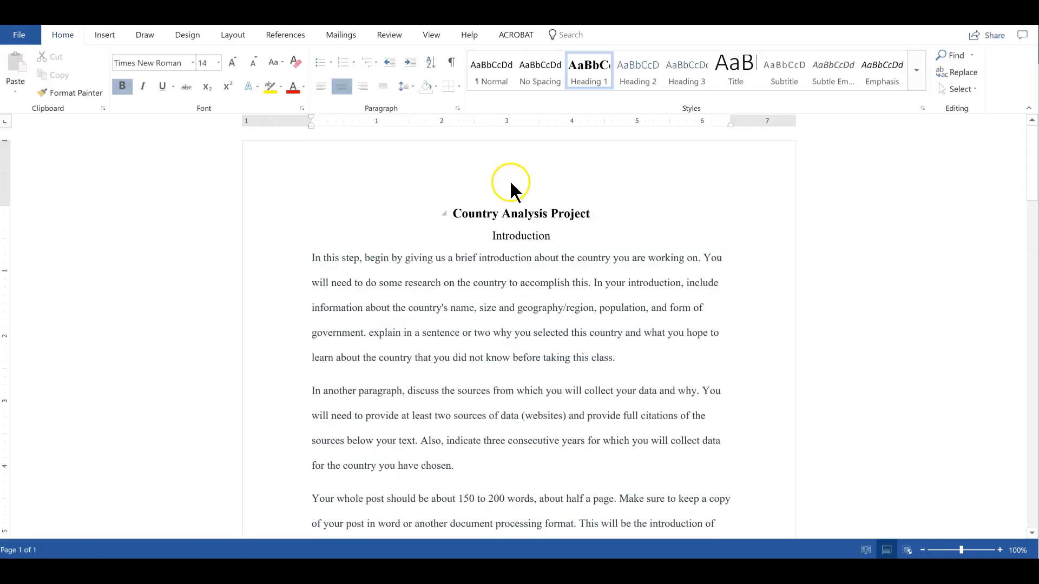
scroll(614, 264, "down", 3)
scroll(613, 263, "down", 10)
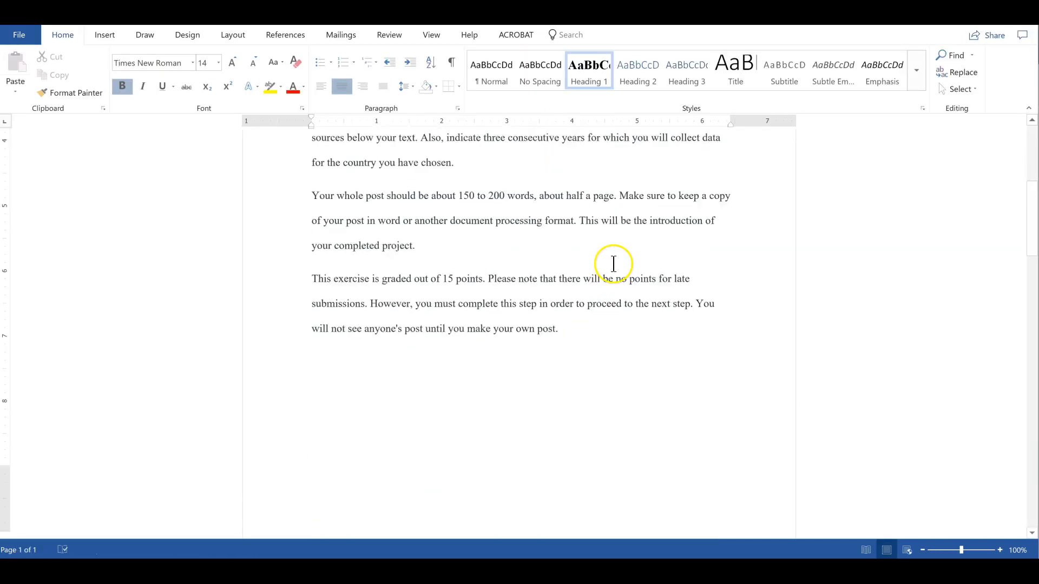
scroll(608, 287, "down", 10)
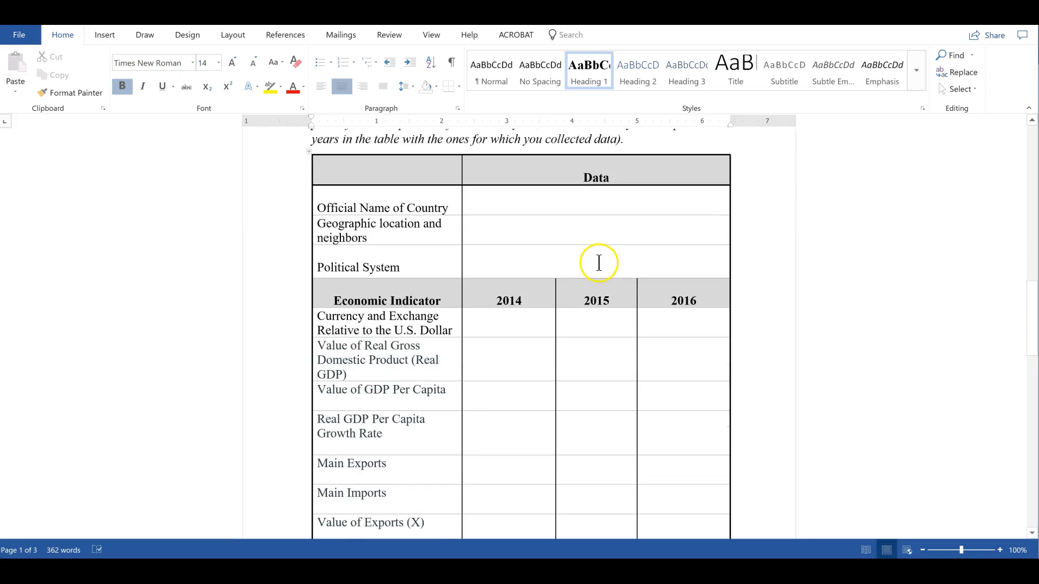
scroll(587, 265, "up", 6)
left_click(579, 266)
scroll(568, 266, "up", 2)
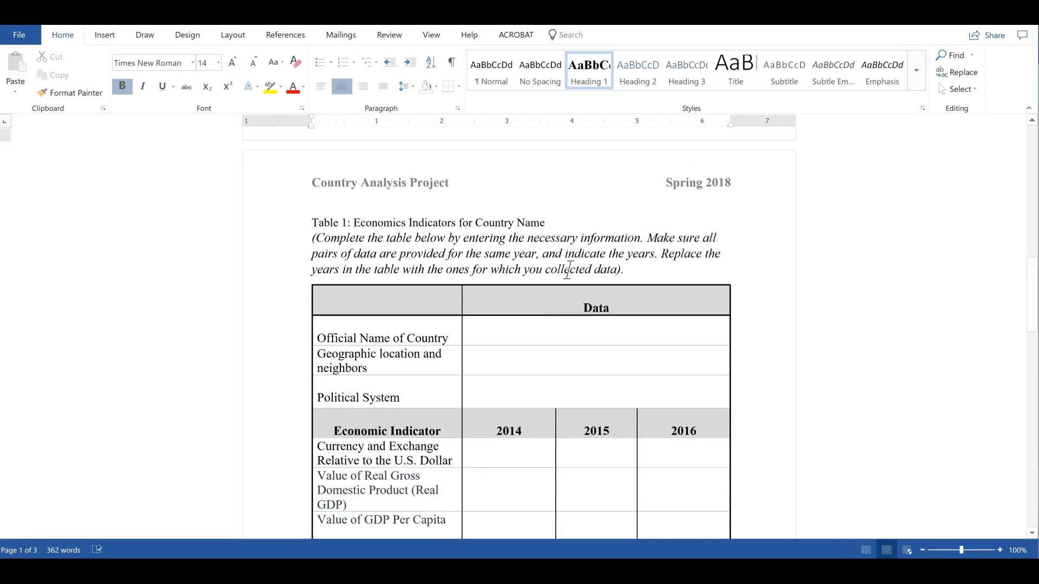
scroll(567, 269, "down", 2)
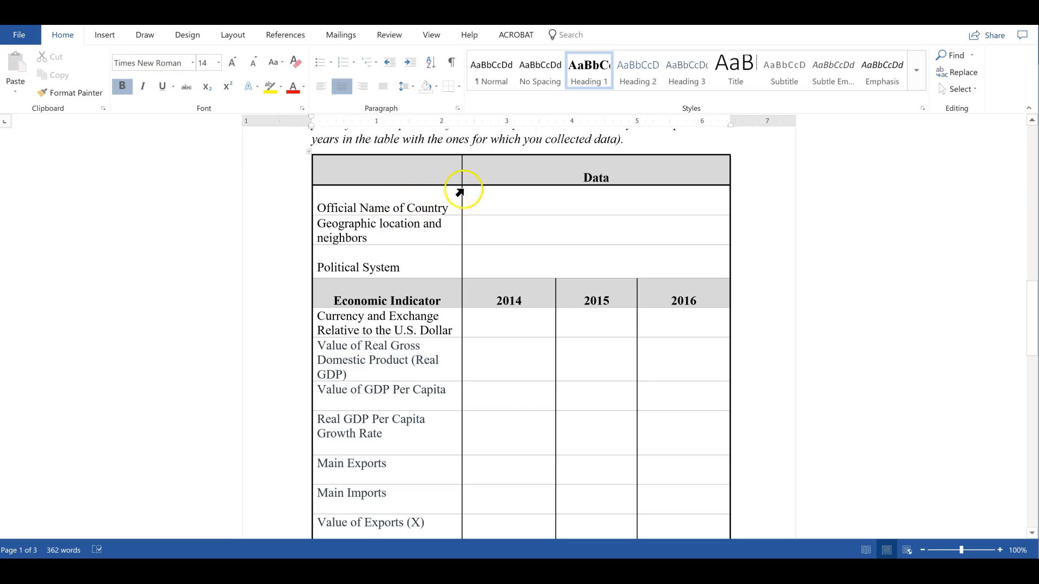
Examine the template table's country details rows and the economic indicator rows for 2014, 2015 and 2016
left_click(538, 204)
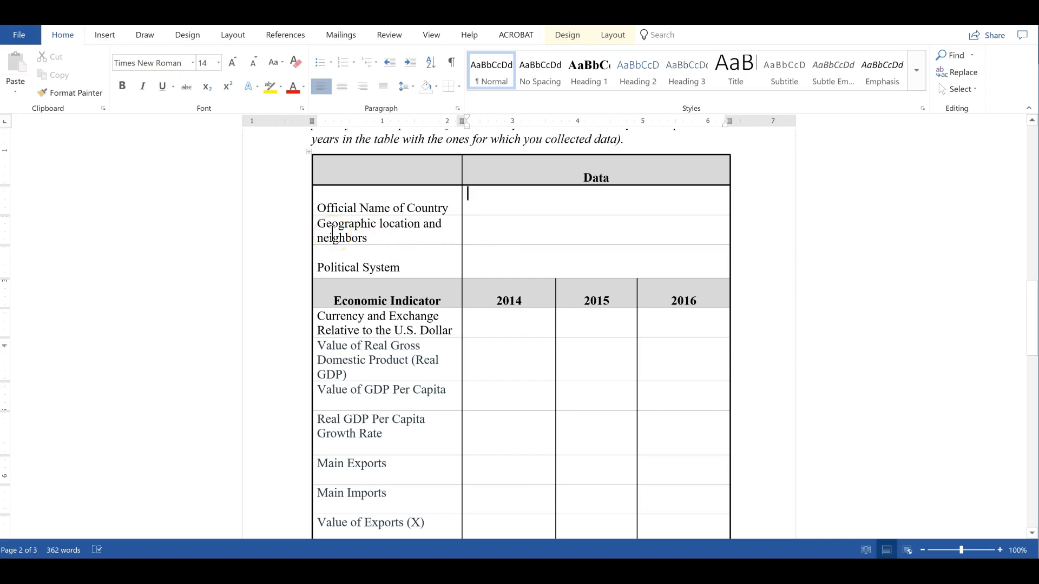
left_click(506, 232)
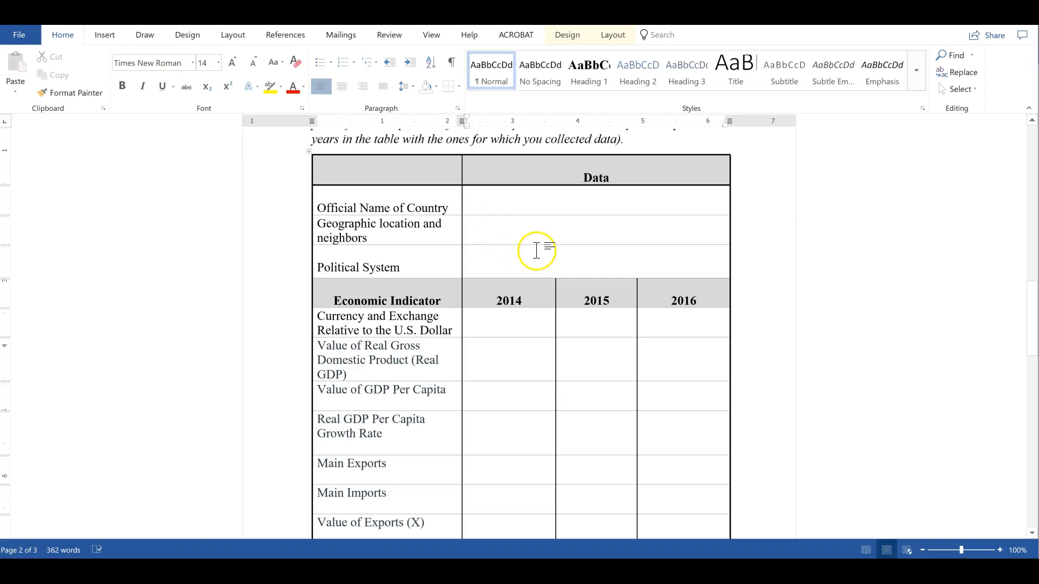
scroll(536, 253, "down", 1)
scroll(536, 253, "down", 1)
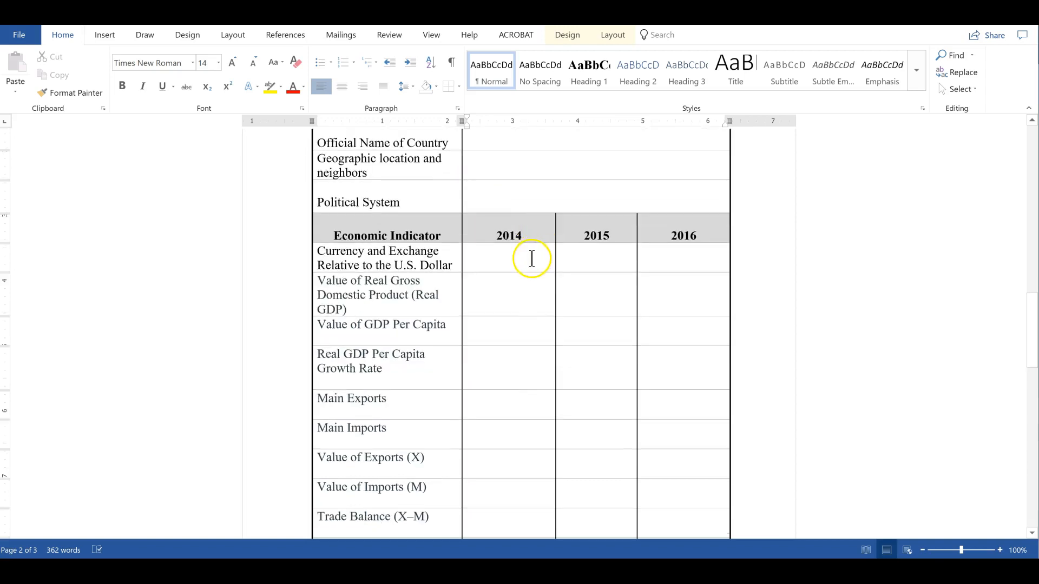
scroll(531, 259, "down", 3)
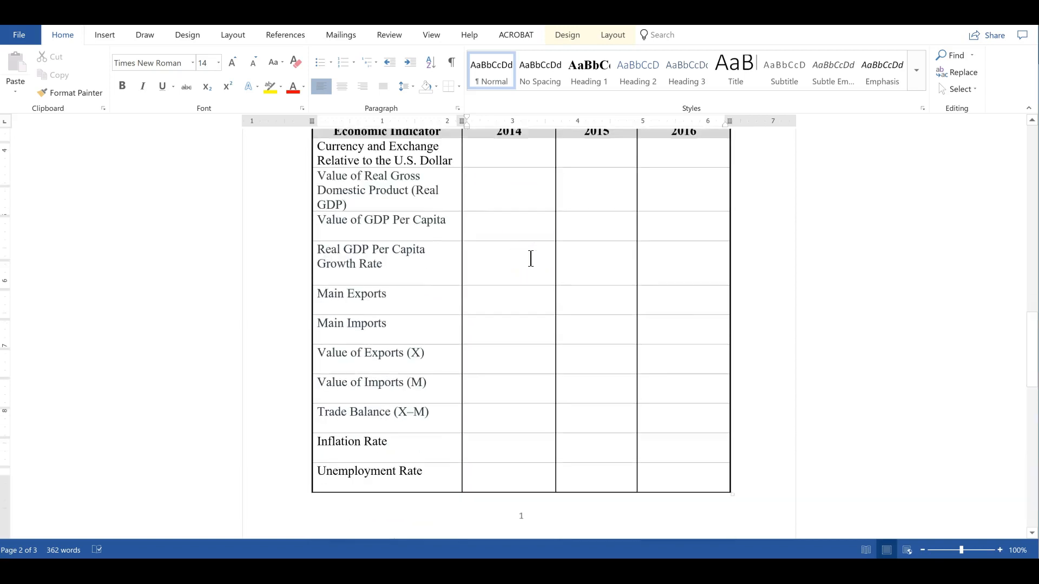
scroll(531, 259, "up", 2)
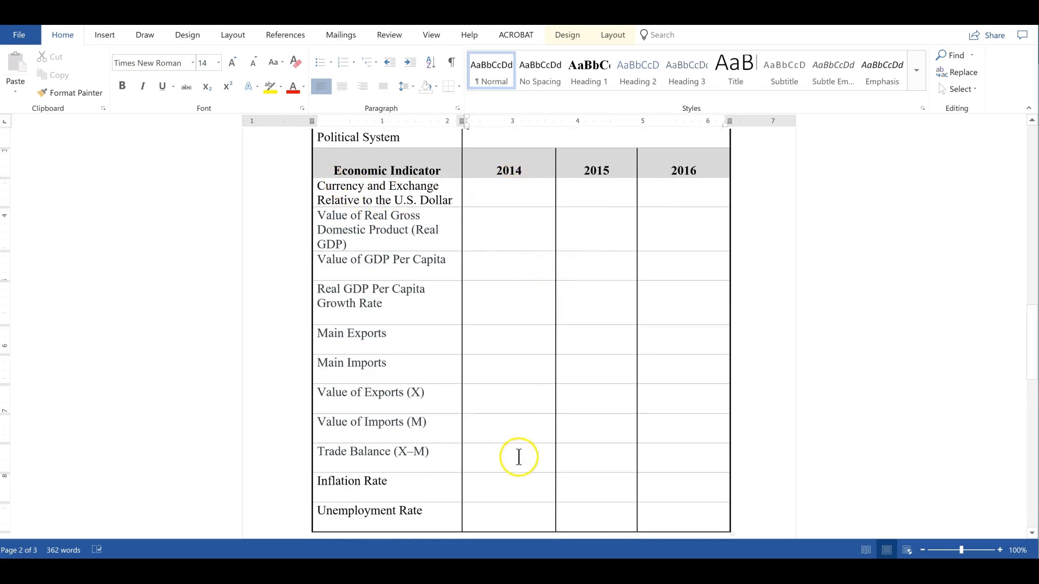
left_click(429, 198)
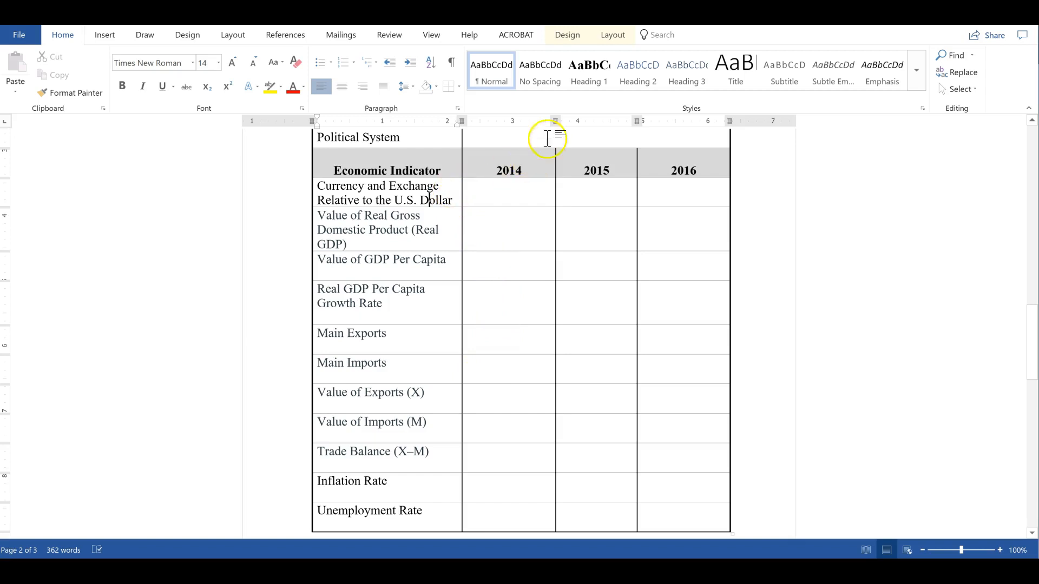
Switch back to the browser and review the Step 2 Table of Economic Indicators instructions on the assignment page
left_click(459, 571)
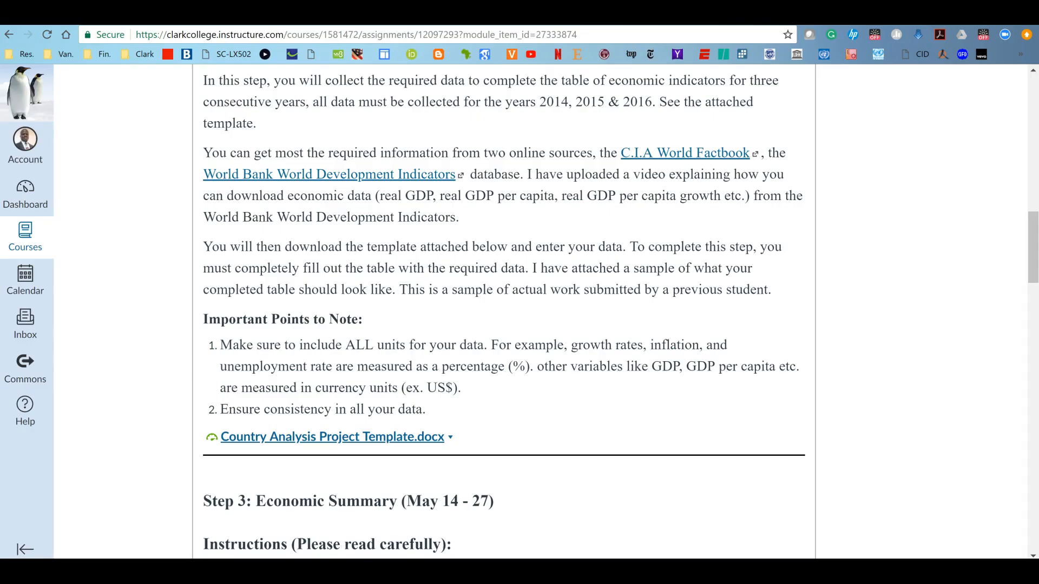
scroll(438, 257, "up", 1)
scroll(438, 253, "up", 15)
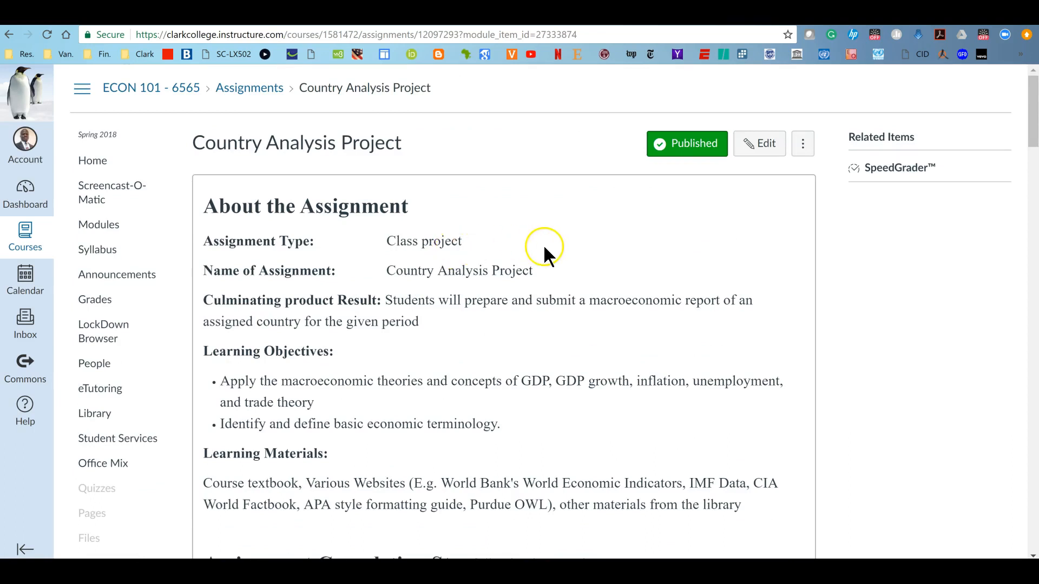
scroll(538, 252, "down", 12)
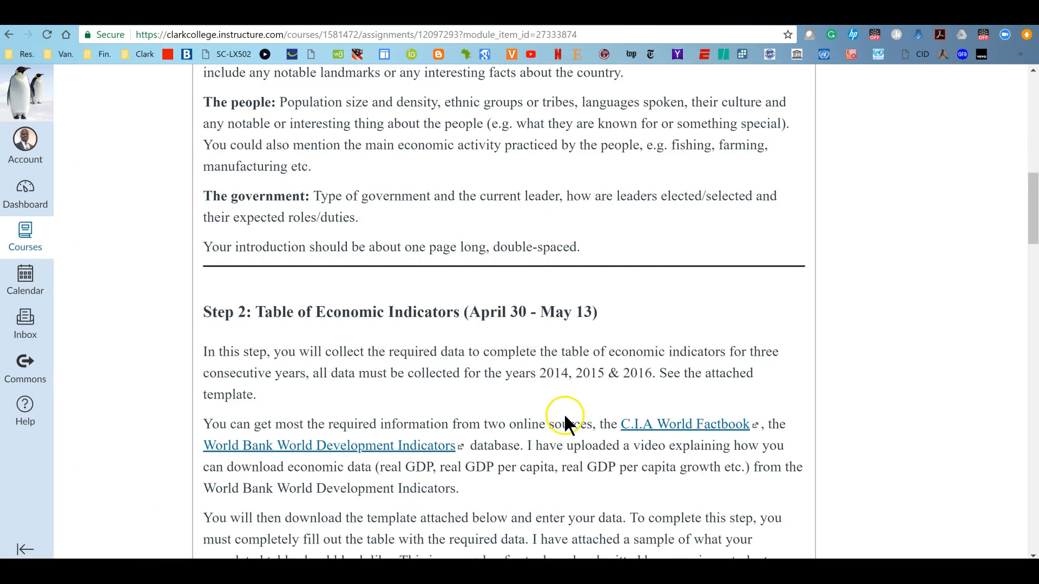
scroll(565, 417, "down", 3)
scroll(560, 383, "down", 2)
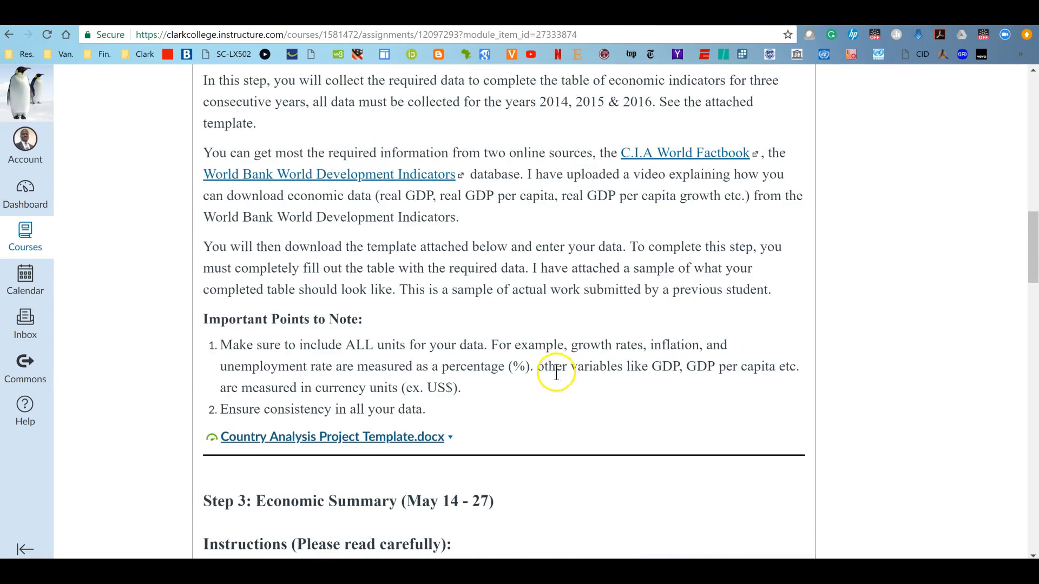
scroll(538, 355, "up", 3)
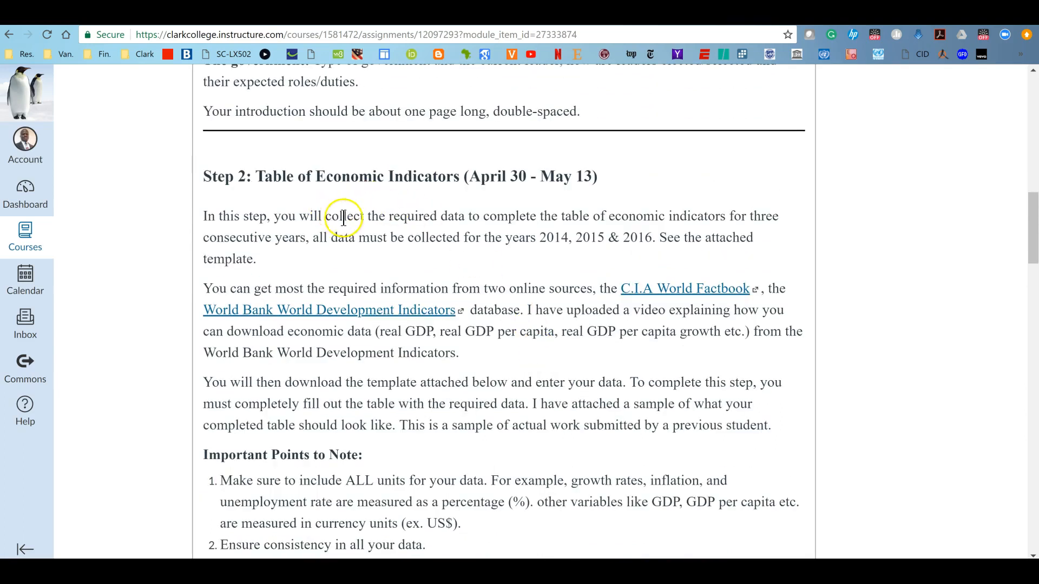
left_click_drag(1034, 203, 1036, 213)
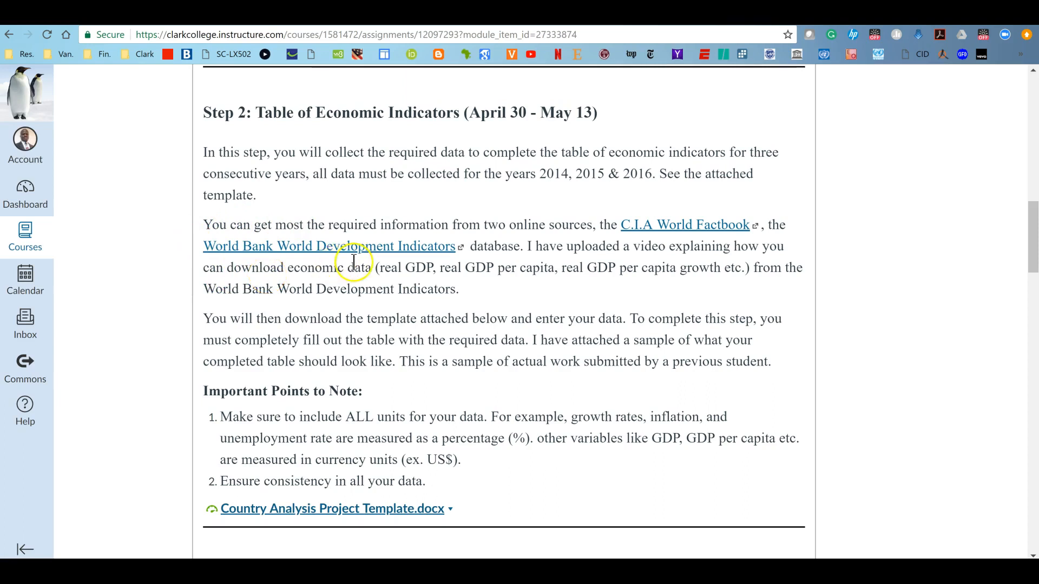
Open the World Bank World Development Indicators database link and browse its Country variable list
left_click(327, 251)
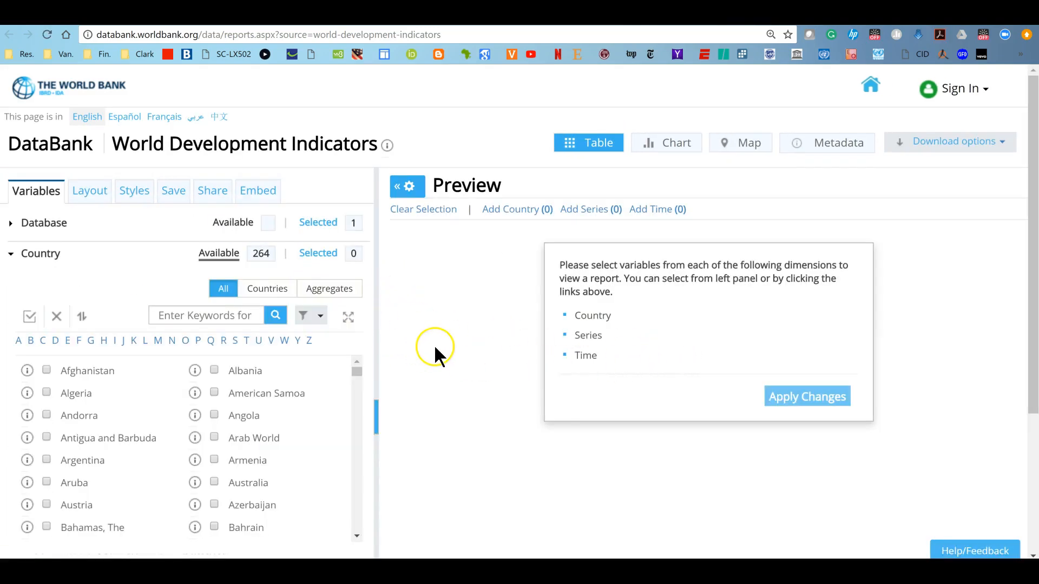
scroll(435, 347, "down", 3)
scroll(435, 347, "up", 2)
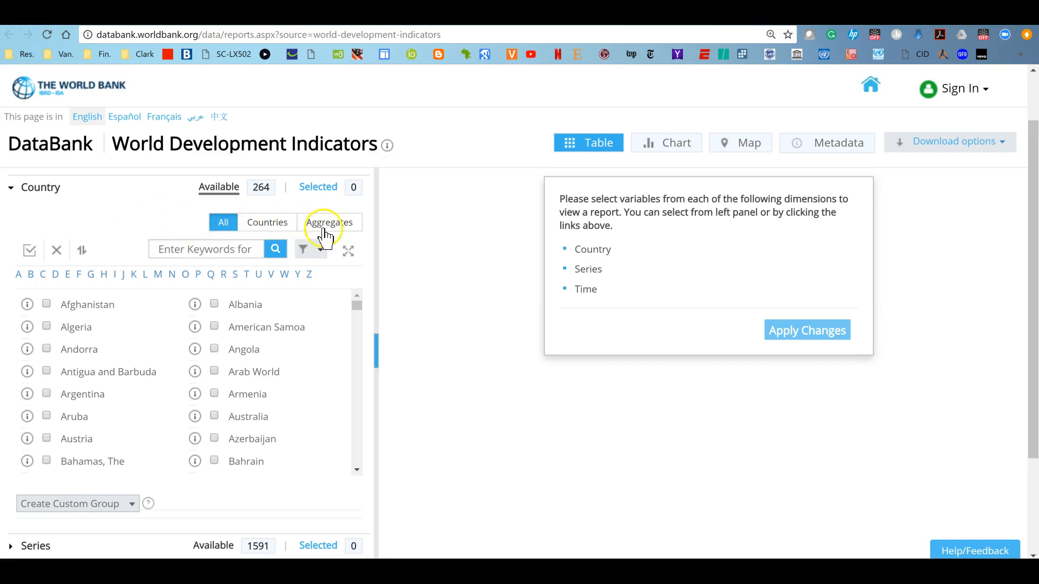
left_click(11, 188)
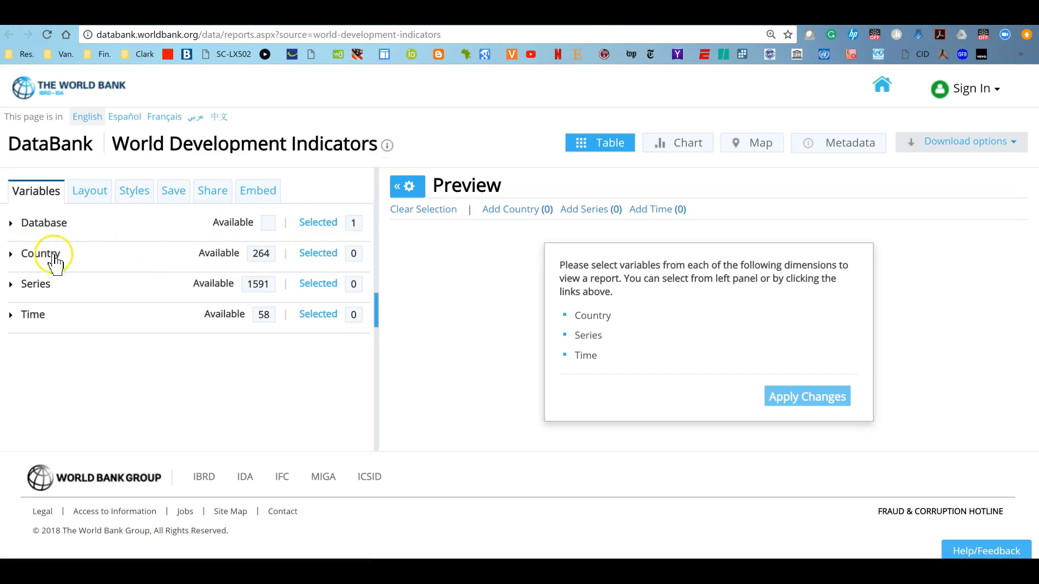
left_click(11, 254)
scroll(164, 367, "down", 10)
scroll(164, 368, "down", 20)
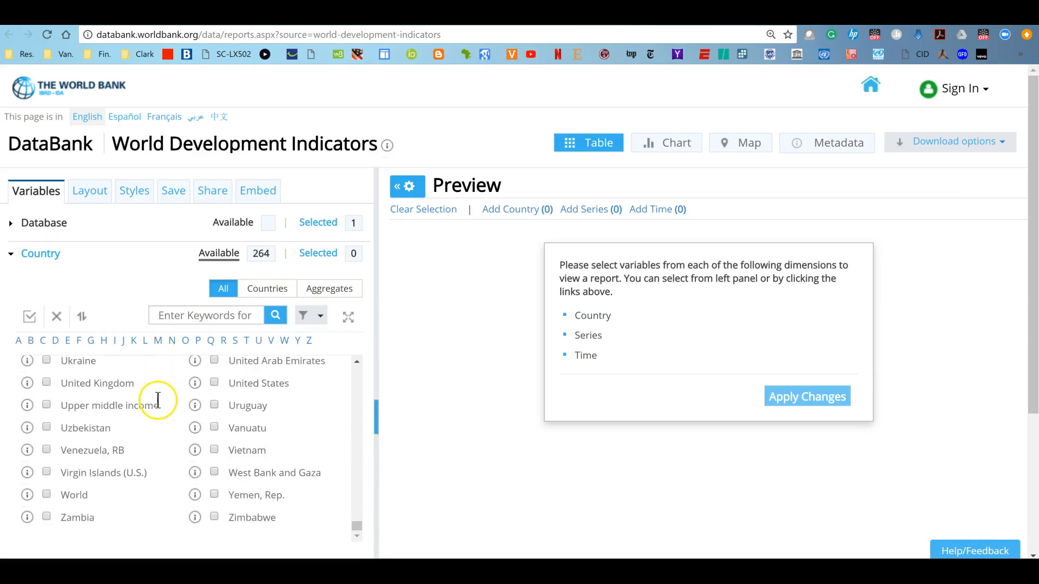
scroll(158, 400, "up", 20)
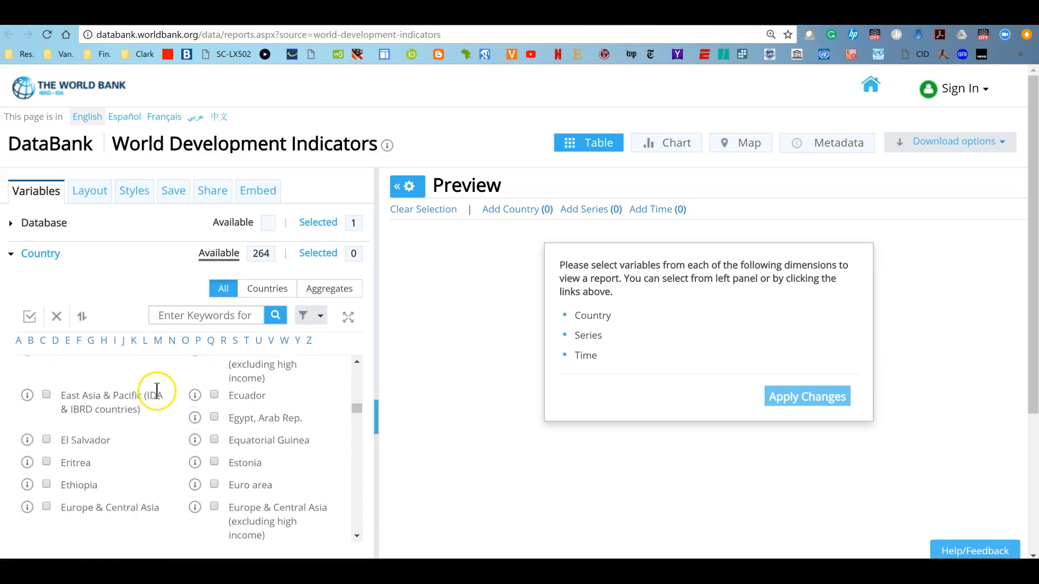
Search the Country list for South
left_click(179, 315)
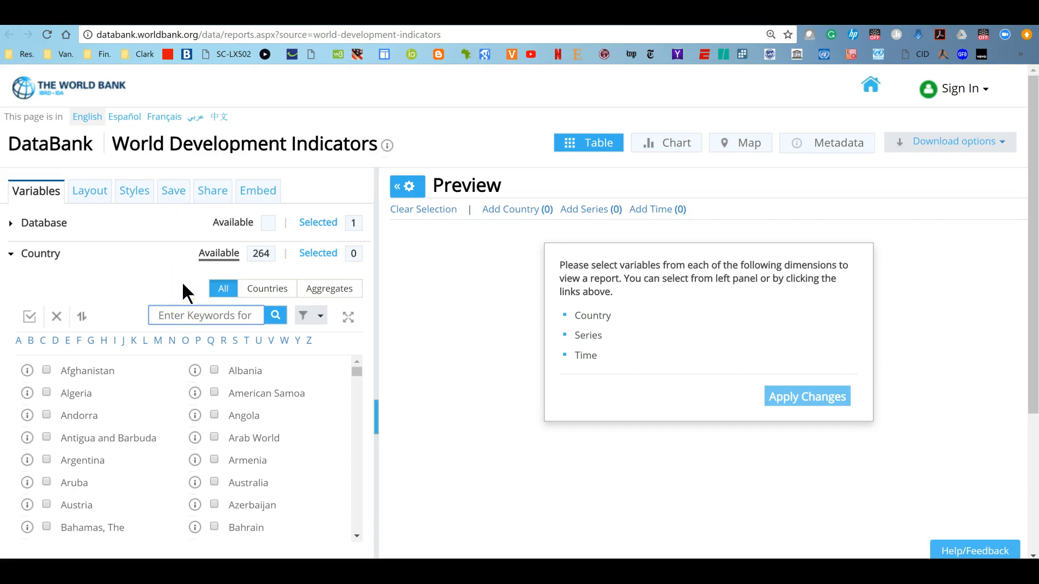
type("S")
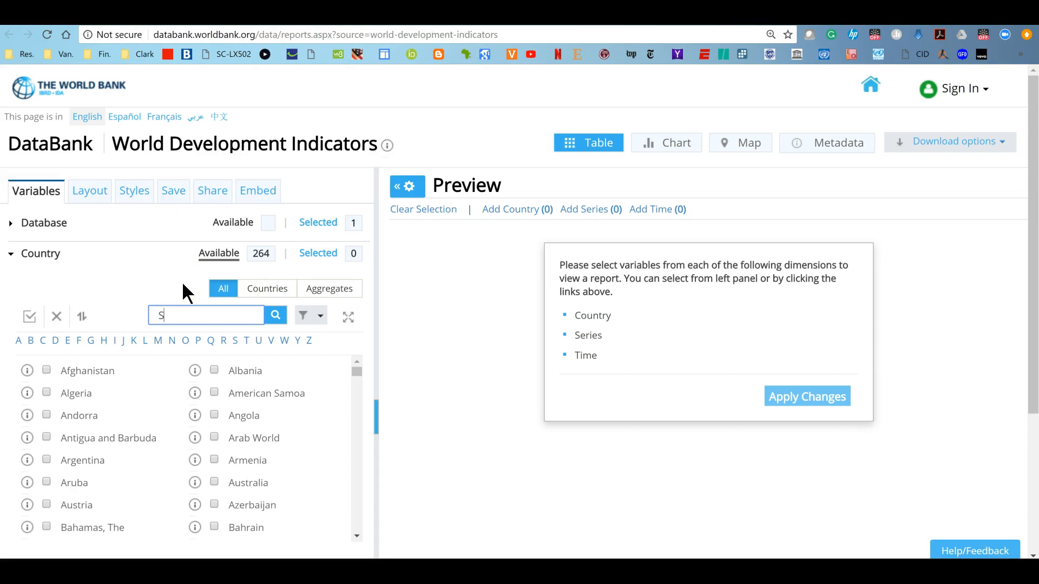
type("outh")
left_click(268, 299)
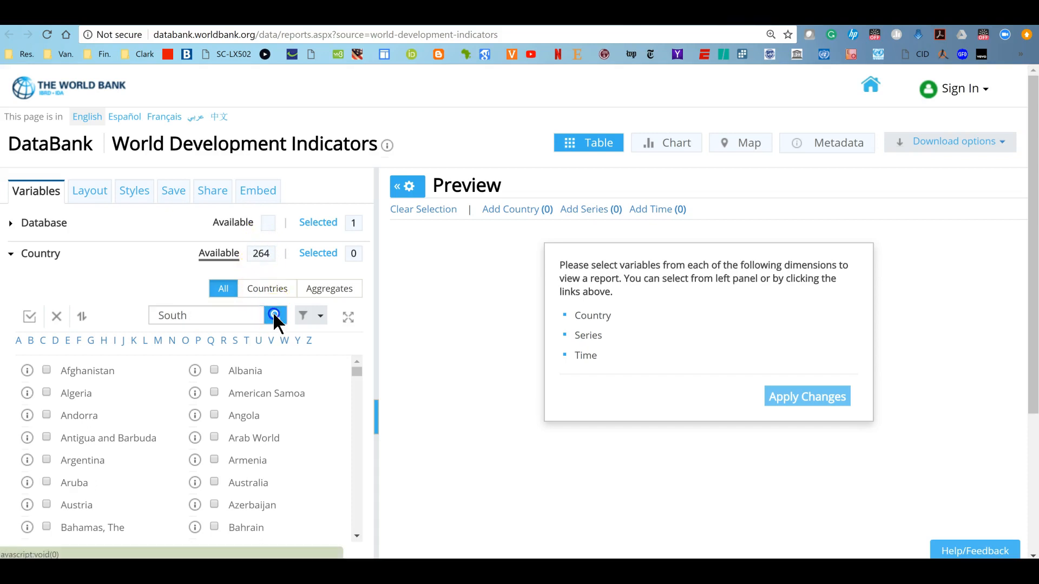
left_click(275, 316)
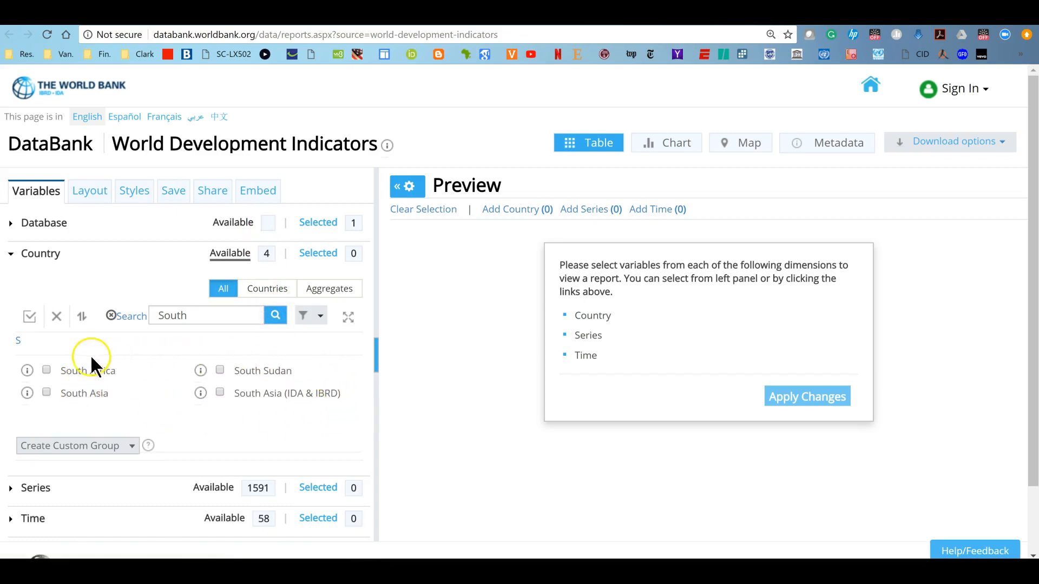
Select South Africa in the Country list and collapse the Country section
left_click(46, 370)
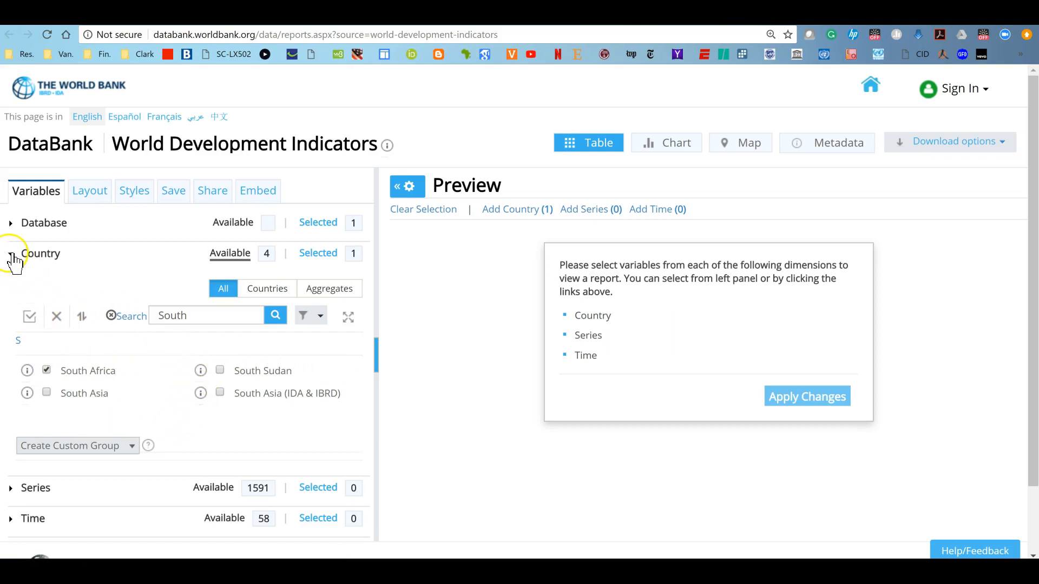
left_click(11, 257)
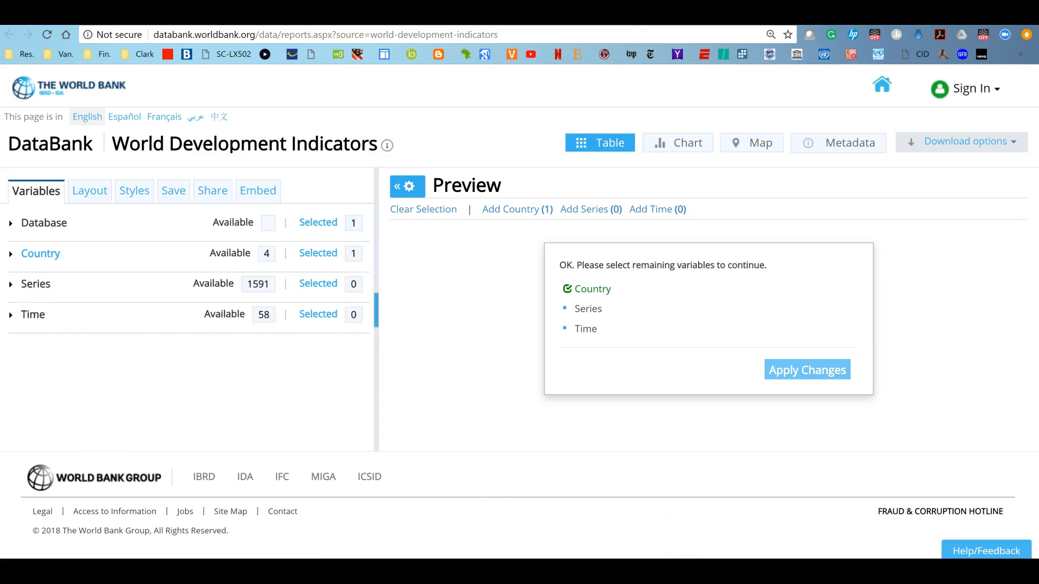
Switch to the template document and select the Main Exports and Main Imports row labels
mouse_move(587, 528)
left_click(599, 511)
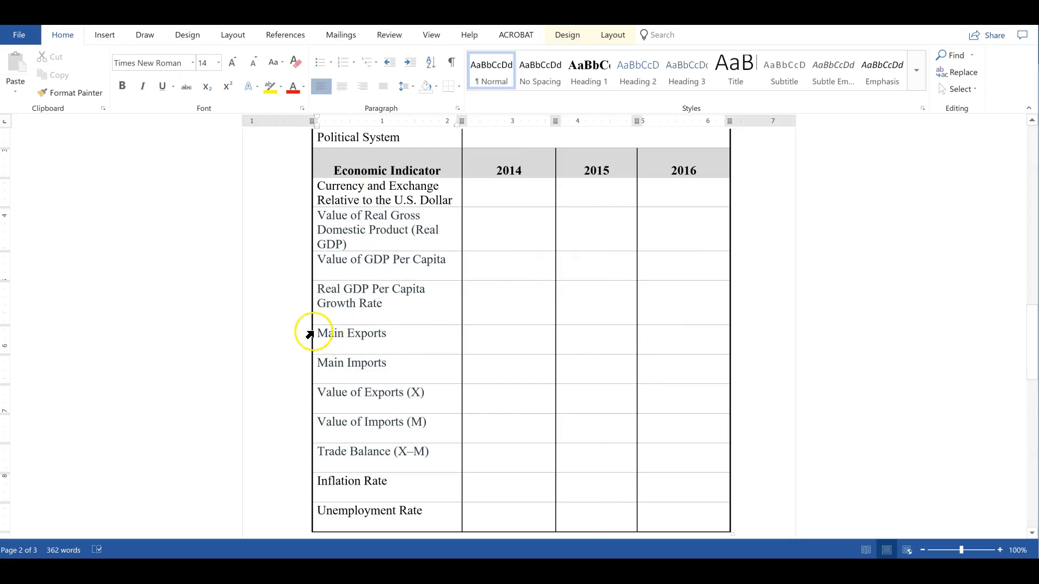
left_click(321, 332)
left_click_drag(322, 332, 434, 367)
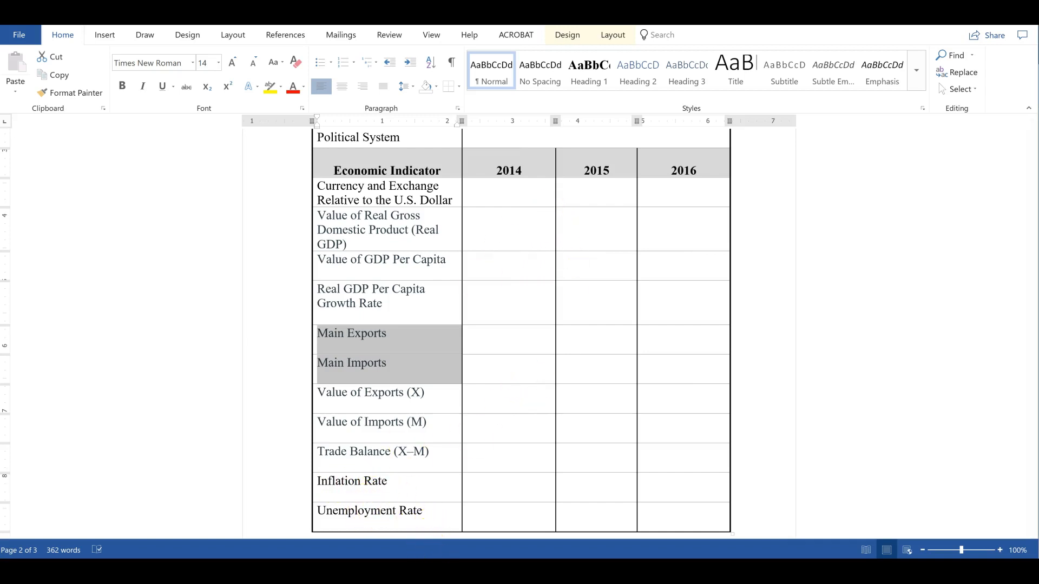
Return to the browser, open the Series list, search for Exchange and select Official exchange rate (LCU per US$, period average)
mouse_move(446, 572)
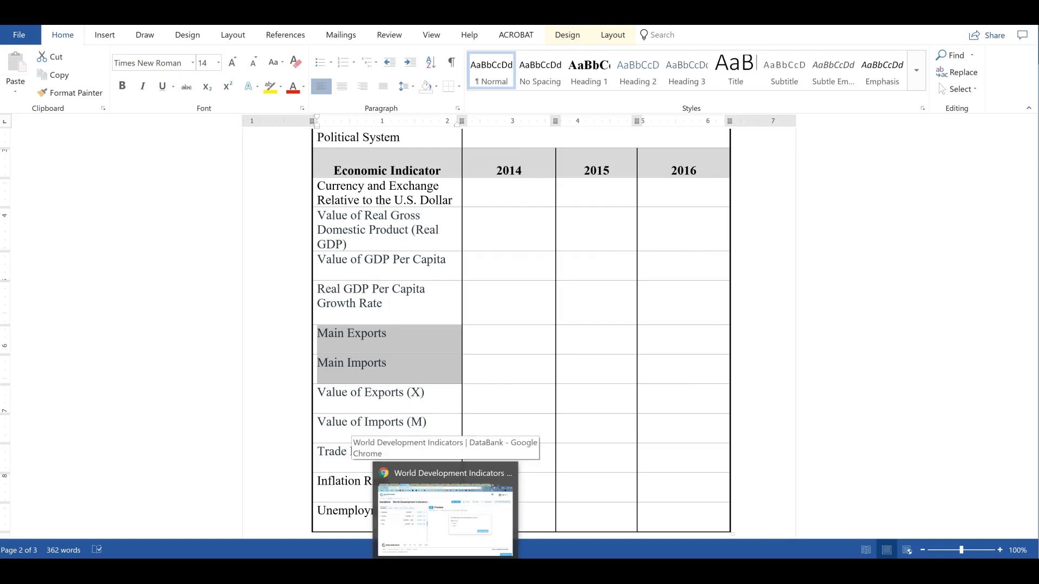
left_click(475, 548)
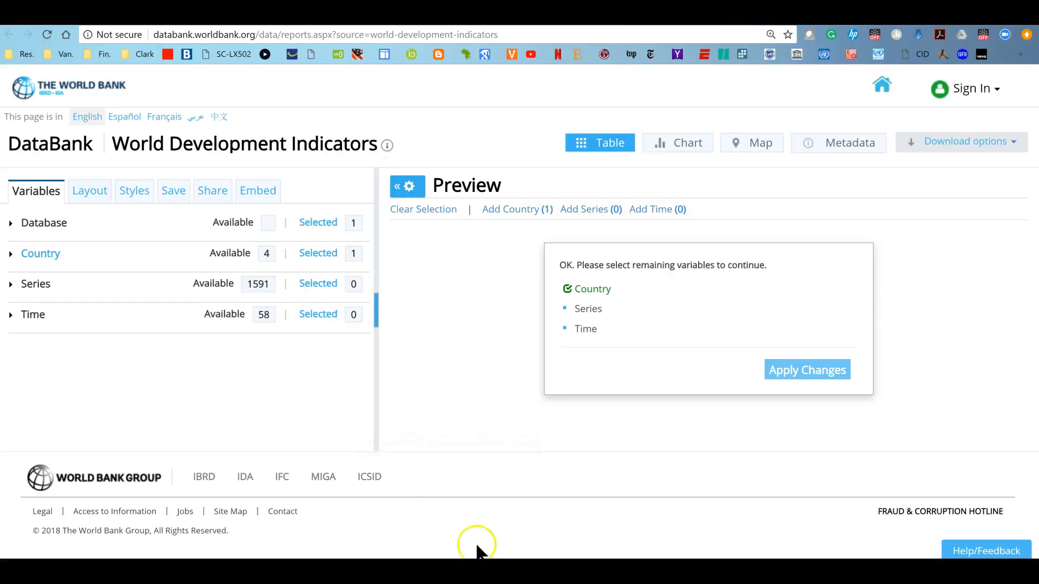
left_click(12, 284)
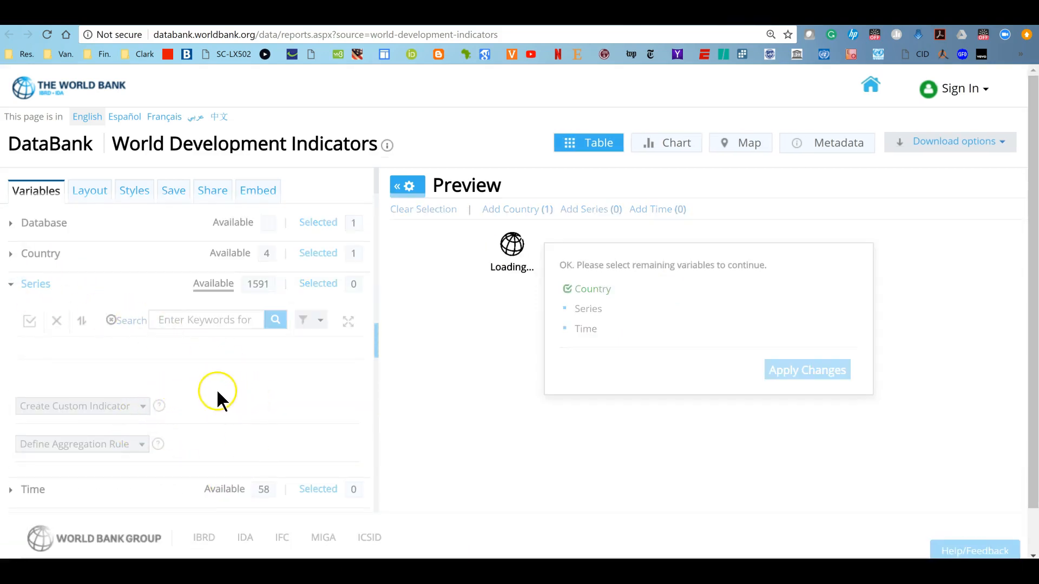
scroll(152, 355, "down", 3)
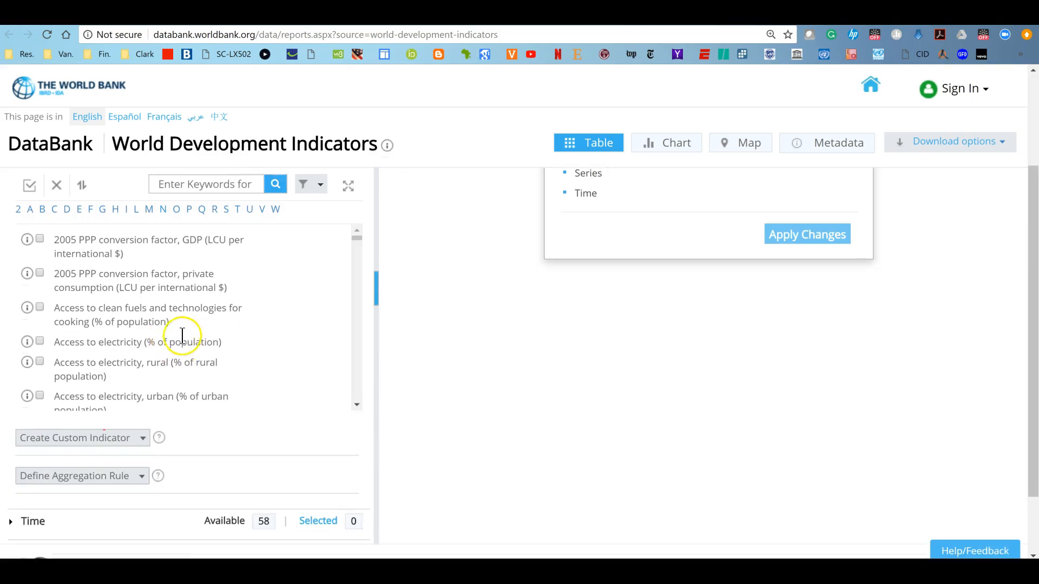
mouse_move(354, 239)
left_mouse_down()
mouse_move(387, 308)
mouse_move(388, 378)
mouse_move(370, 419)
mouse_move(363, 228)
left_mouse_up()
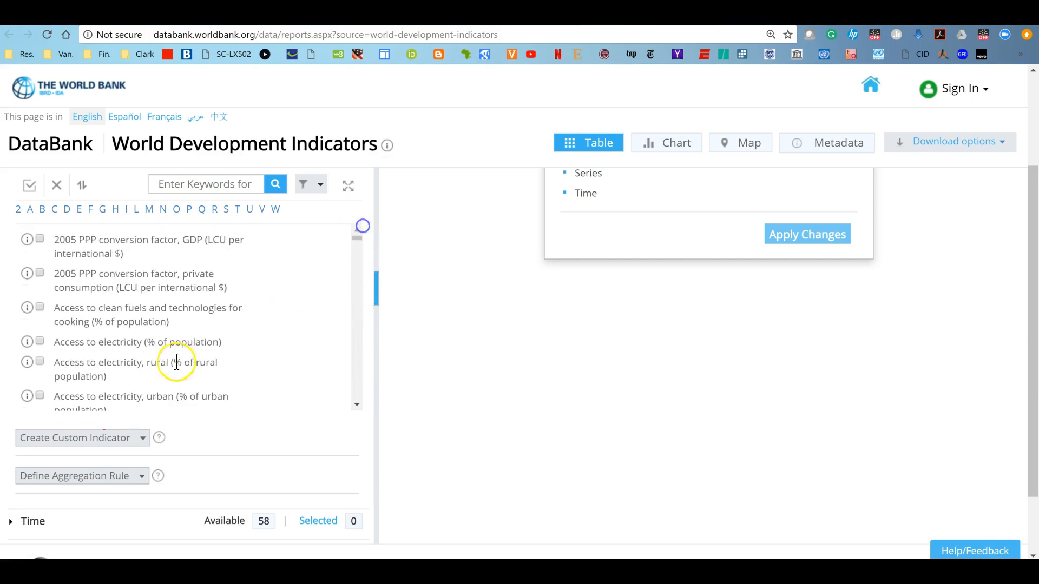
scroll(178, 352, "up", 3)
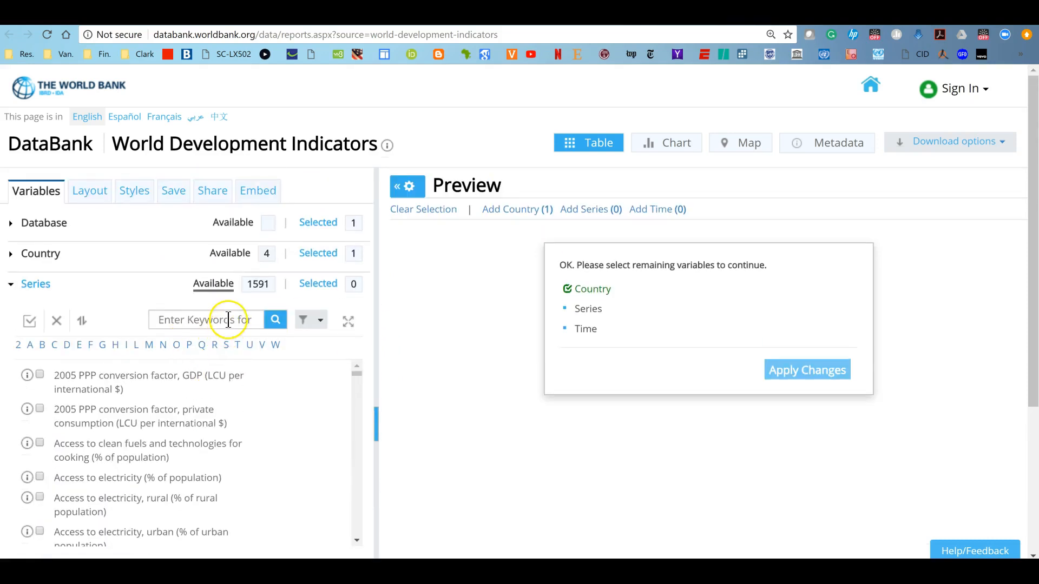
left_click(226, 312)
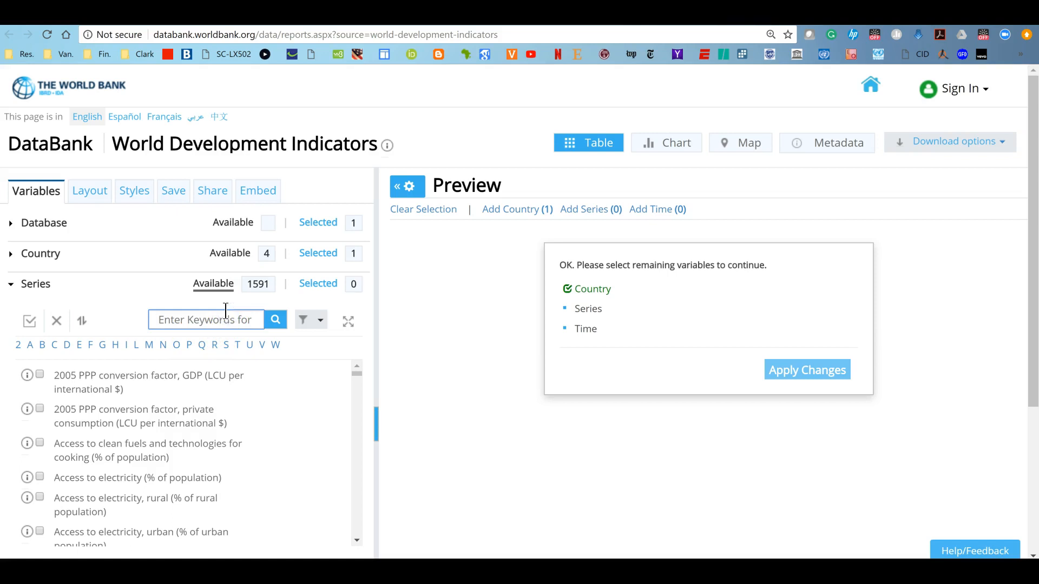
type("Exchange")
left_click(277, 321)
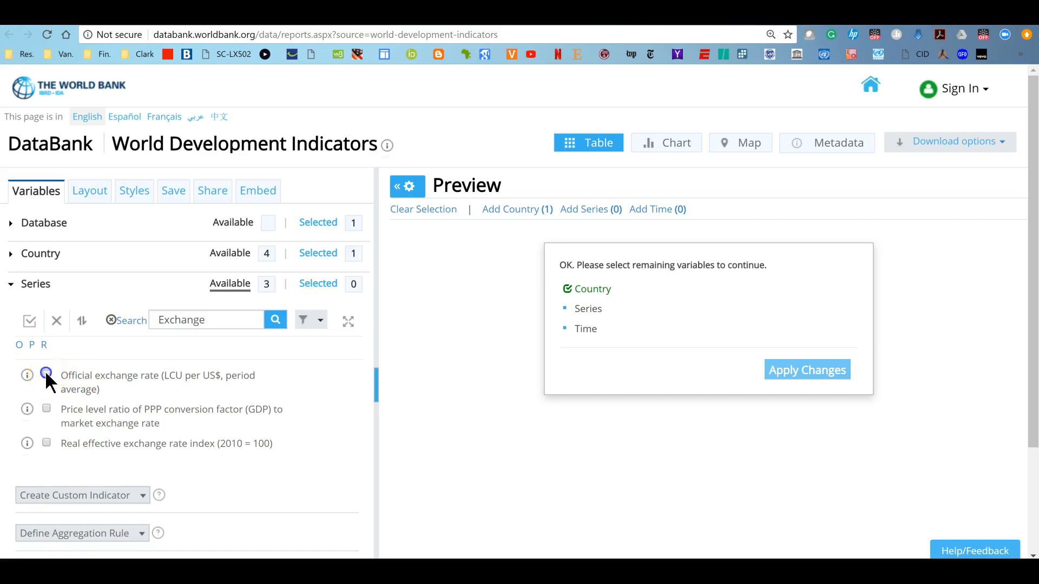
left_click(111, 320)
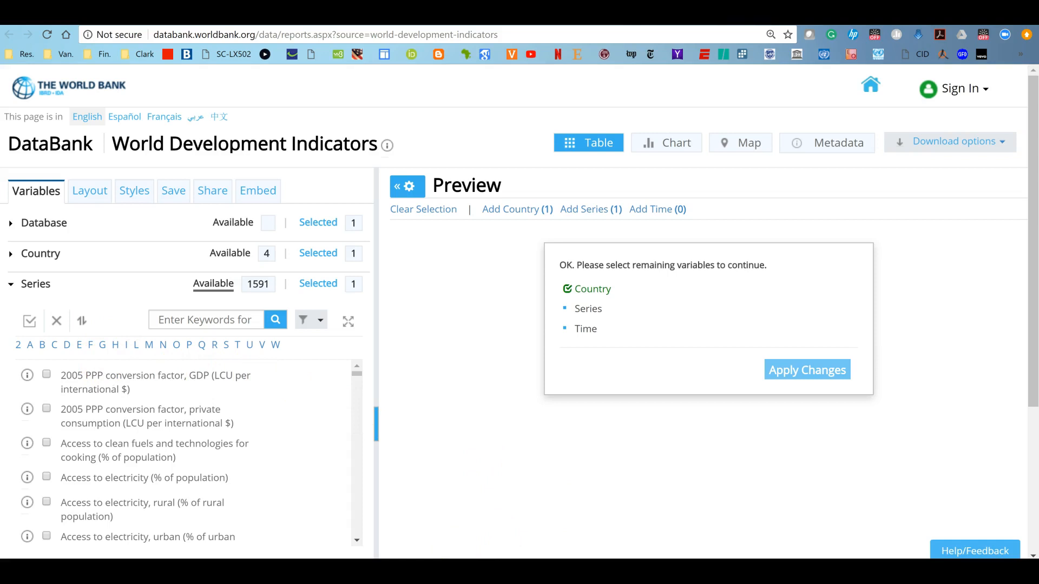
Check the economic indicator rows in the template document and switch back to the browser
mouse_move(587, 486)
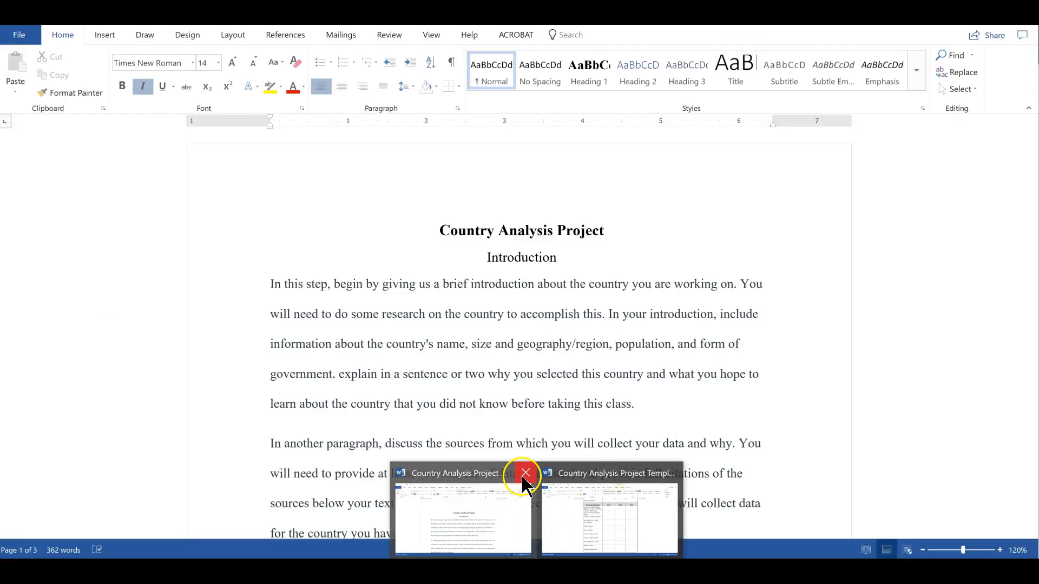
left_click(525, 473)
left_click(540, 494)
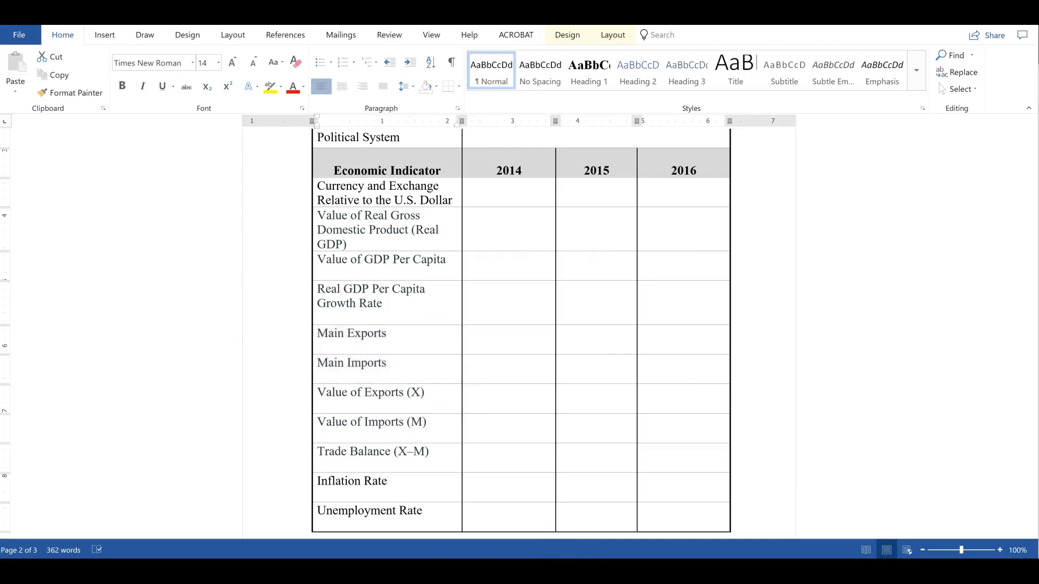
key("alt+Tab")
Search the Series list for GDP and select GDP (constant 2010 US$)
left_click(207, 319)
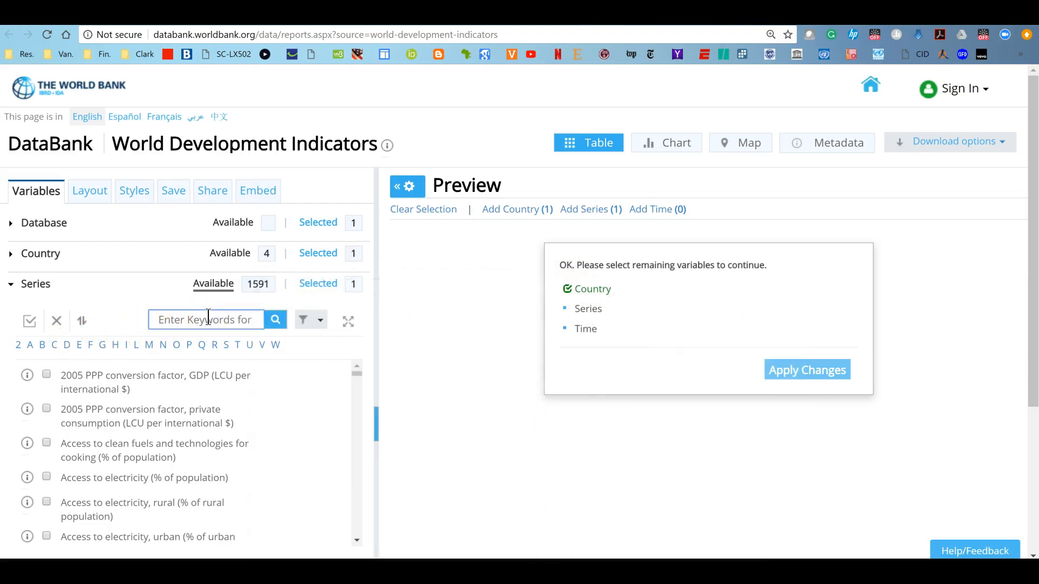
type("GDP")
left_click(275, 321)
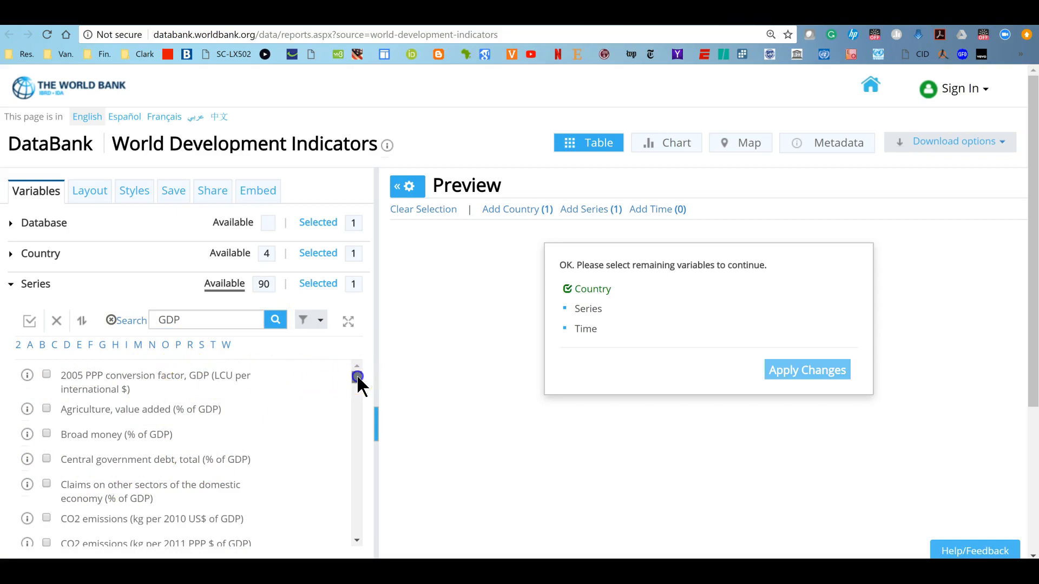
left_click_drag(356, 375, 375, 421)
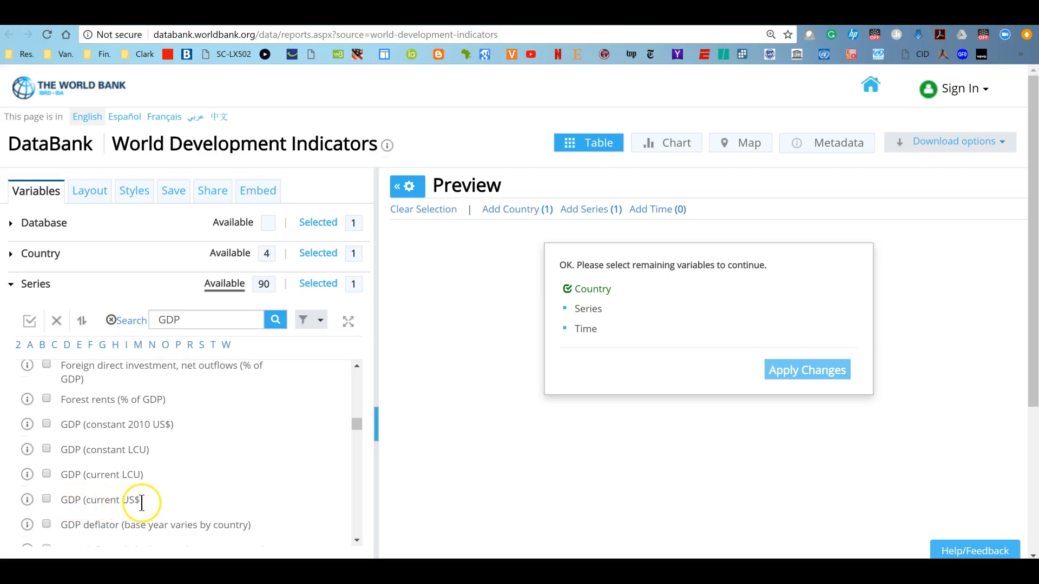
left_click(47, 424)
left_click(113, 411)
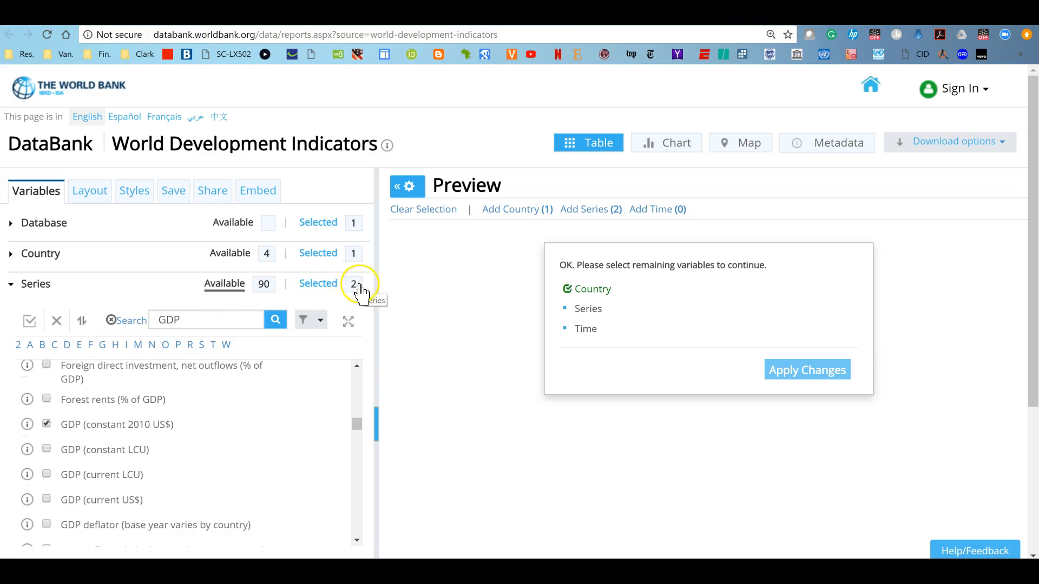
Search the Series list for gdp again and select GDP per capita (constant 2010 US$) and GDP per capita growth (annual %)
left_click(112, 333)
left_click(191, 318)
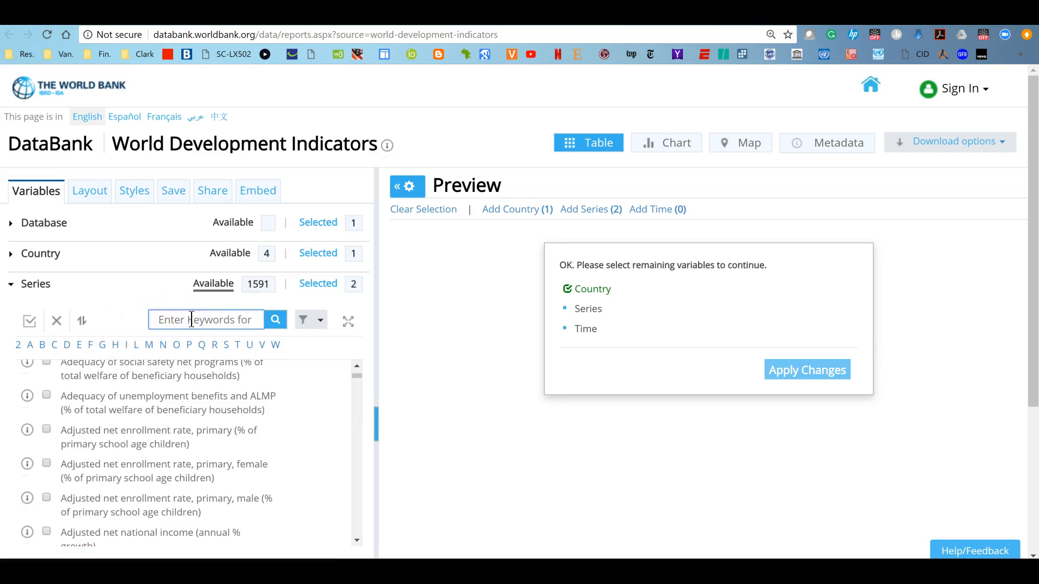
type("gdp")
left_click(276, 321)
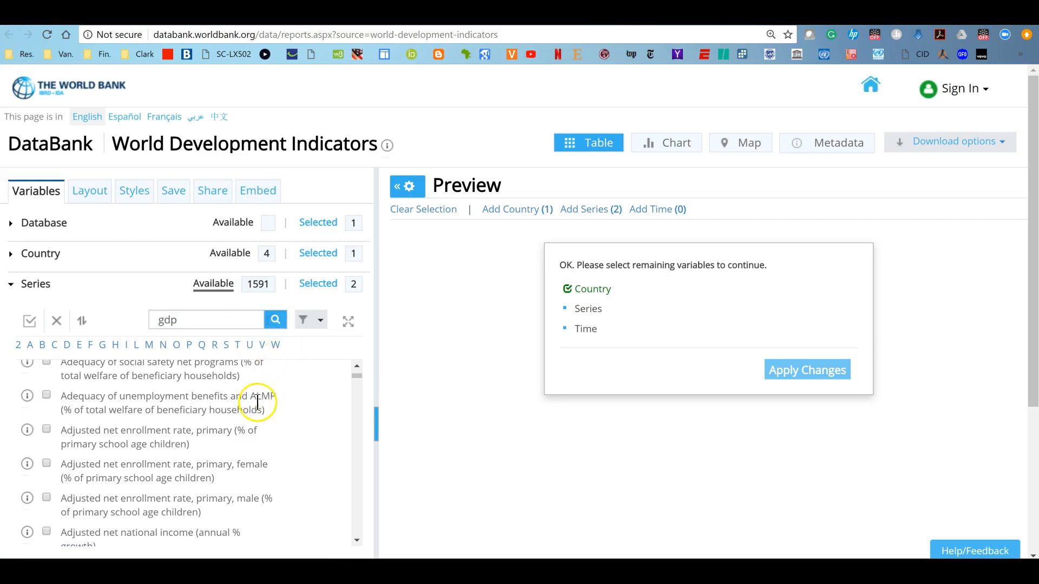
left_click(275, 324)
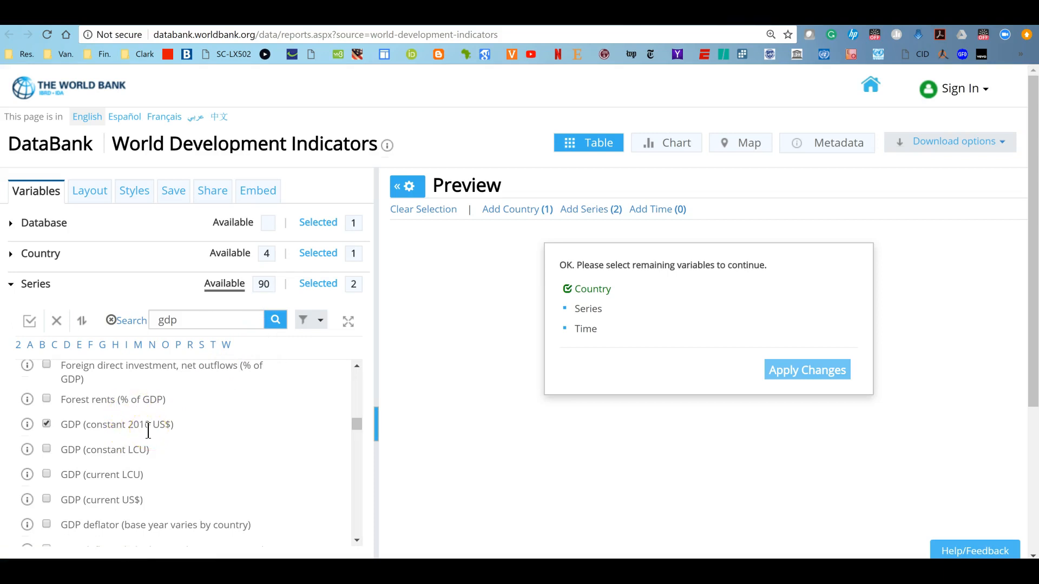
scroll(145, 428, "down", 2)
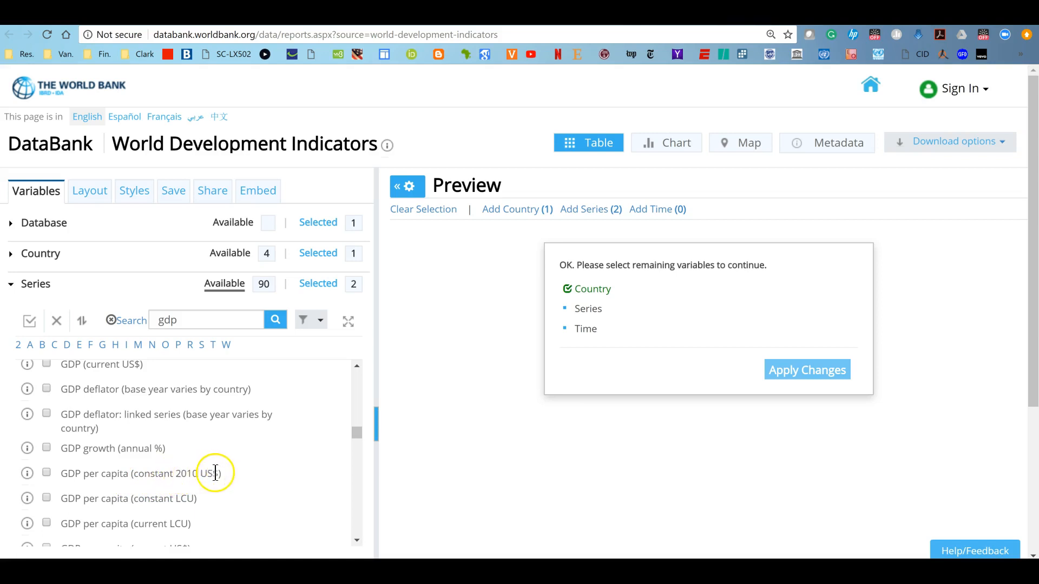
left_click(47, 473)
scroll(193, 447, "down", 2)
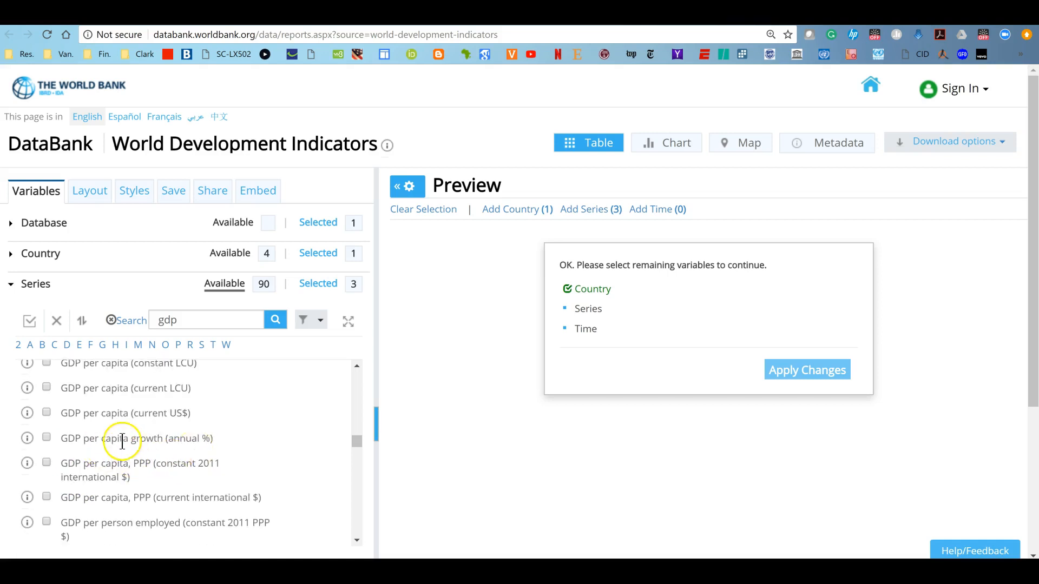
left_click(47, 436)
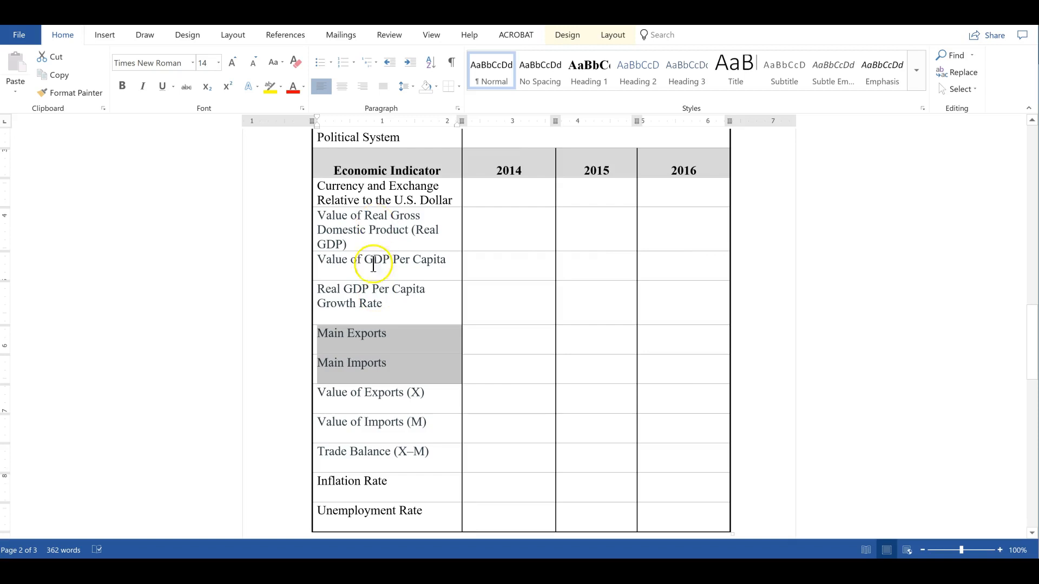
Clear the series search and search the Series list for export
key("alt+Tab")
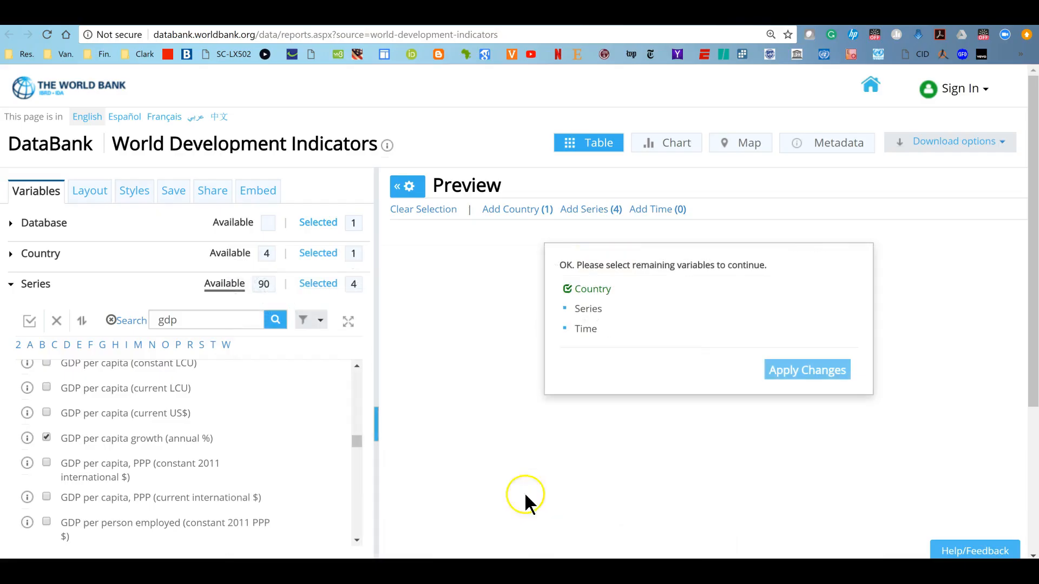
left_click(120, 319)
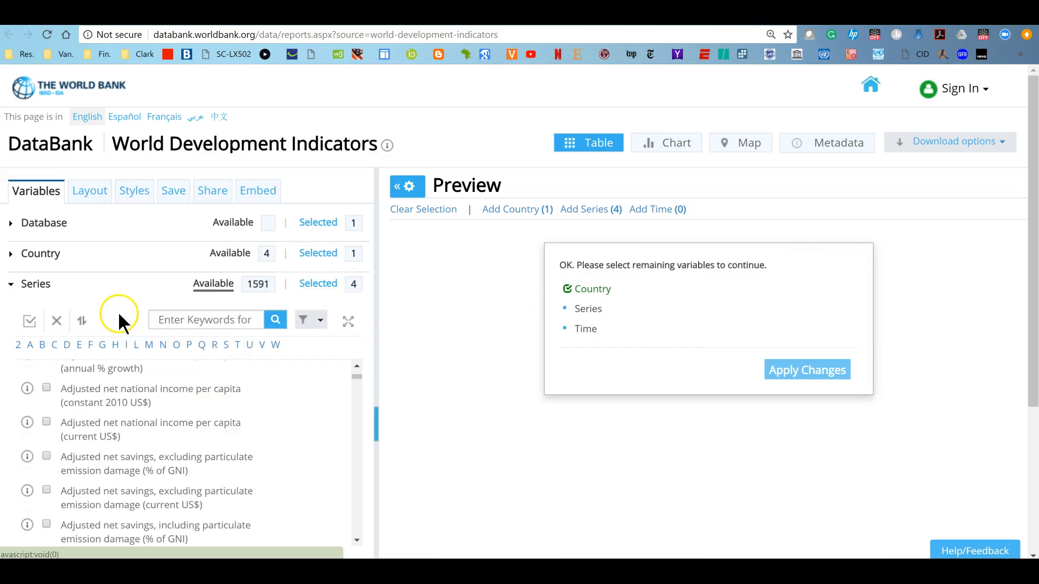
left_click(226, 320)
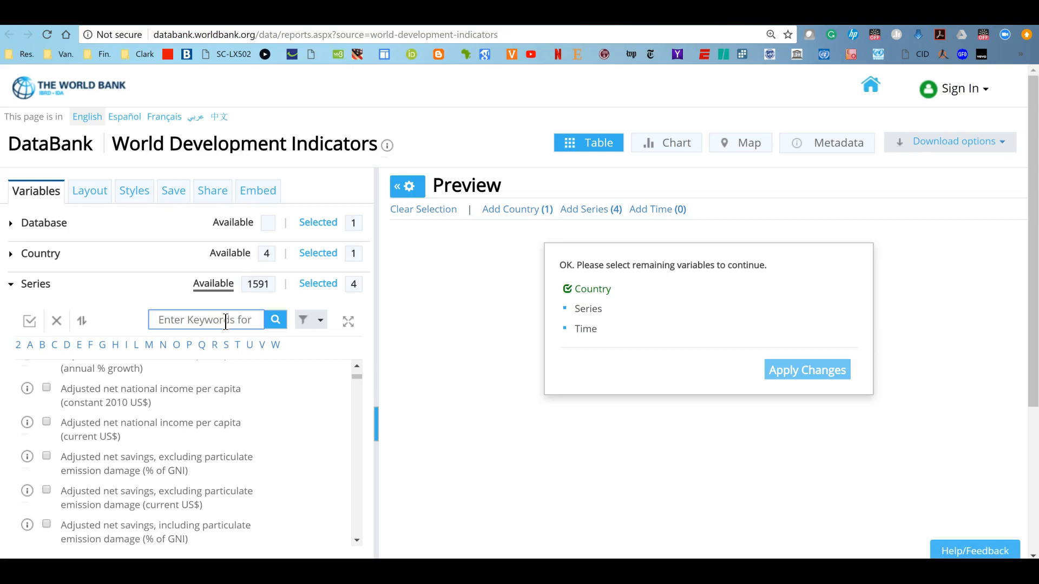
type("export")
left_click(272, 320)
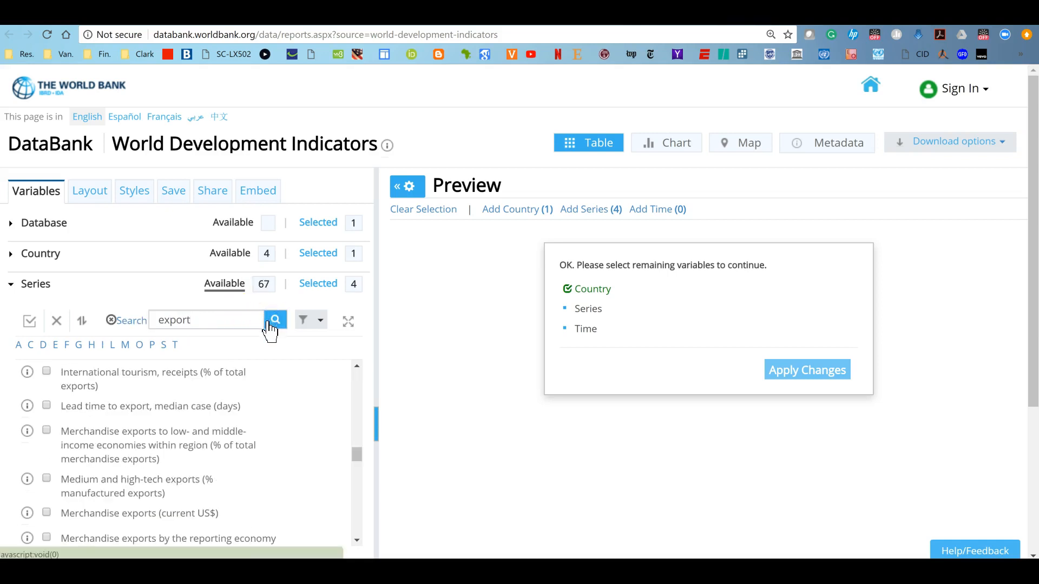
Scroll through the export results and select Exports of goods and services (constant 2010 US$)
scroll(165, 425, "down", 8)
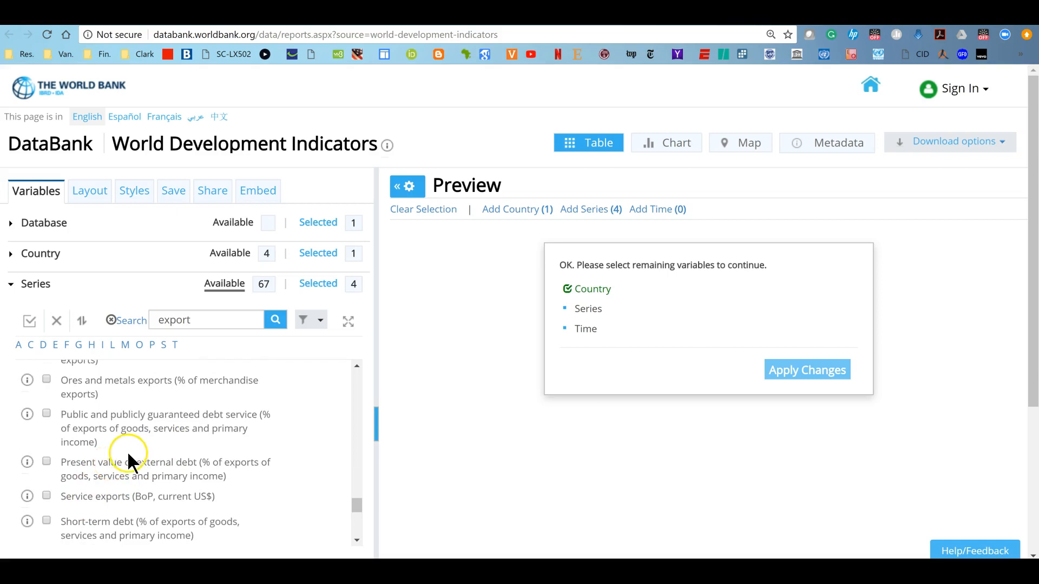
scroll(130, 463, "down", 5)
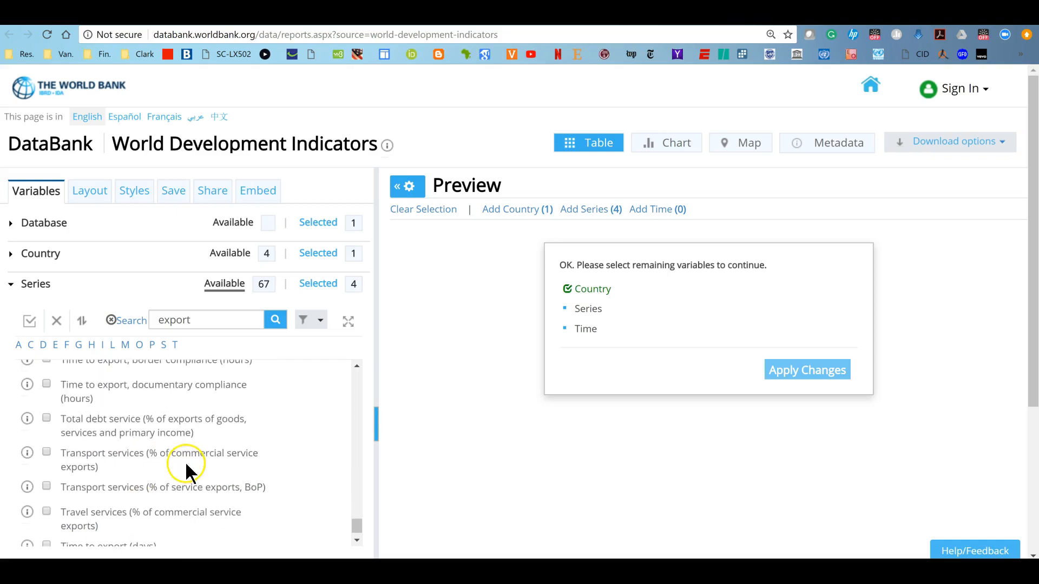
scroll(189, 471, "down", 1)
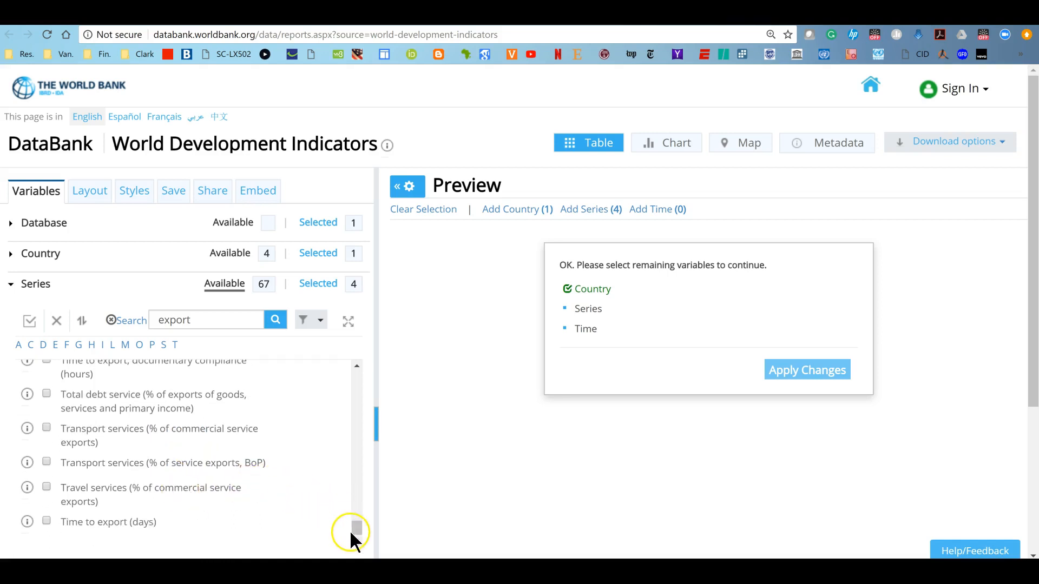
left_click_drag(355, 527, 356, 424)
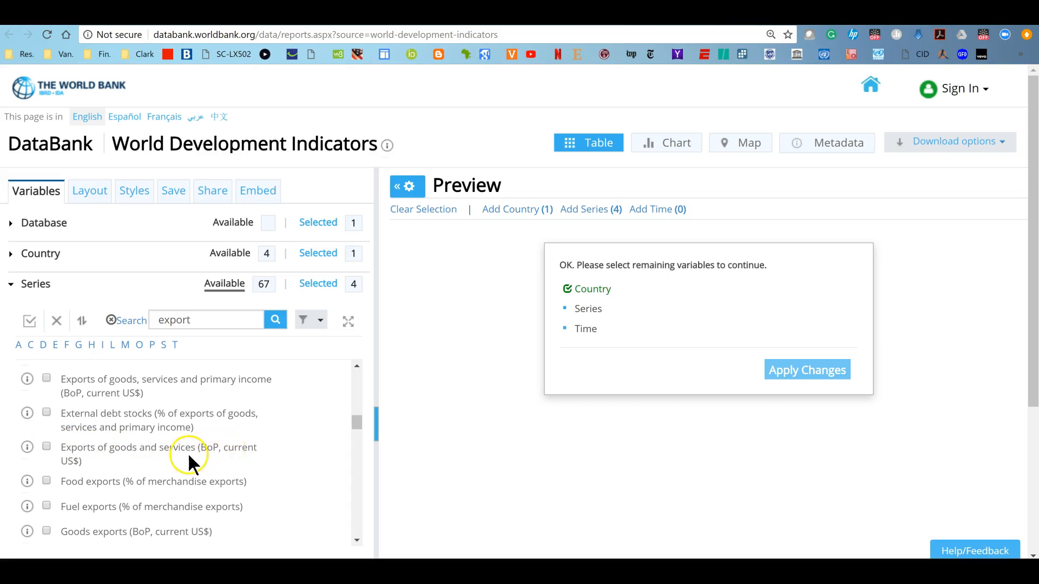
left_click(356, 366)
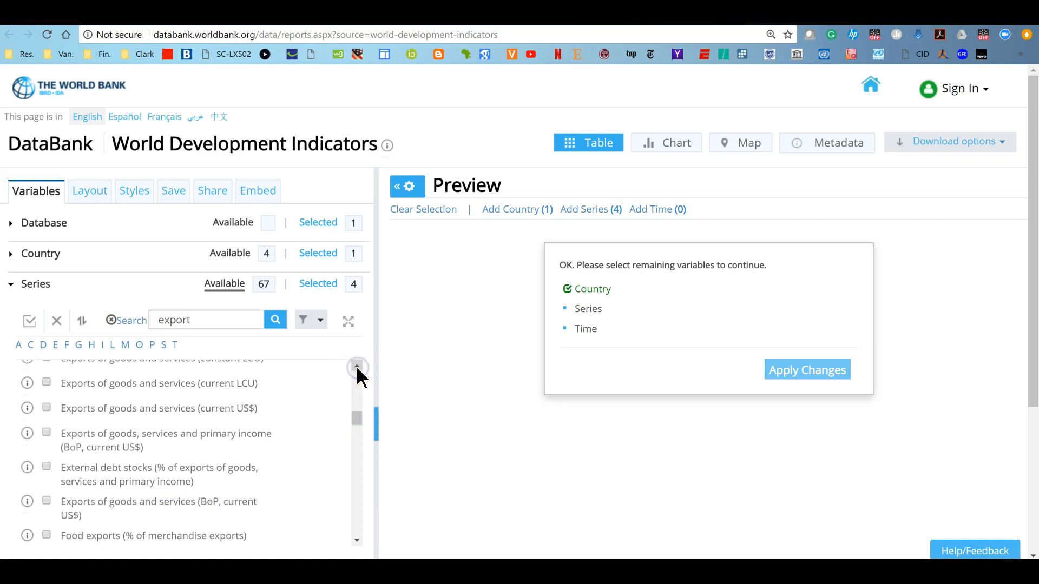
left_click(357, 366)
left_click(356, 366)
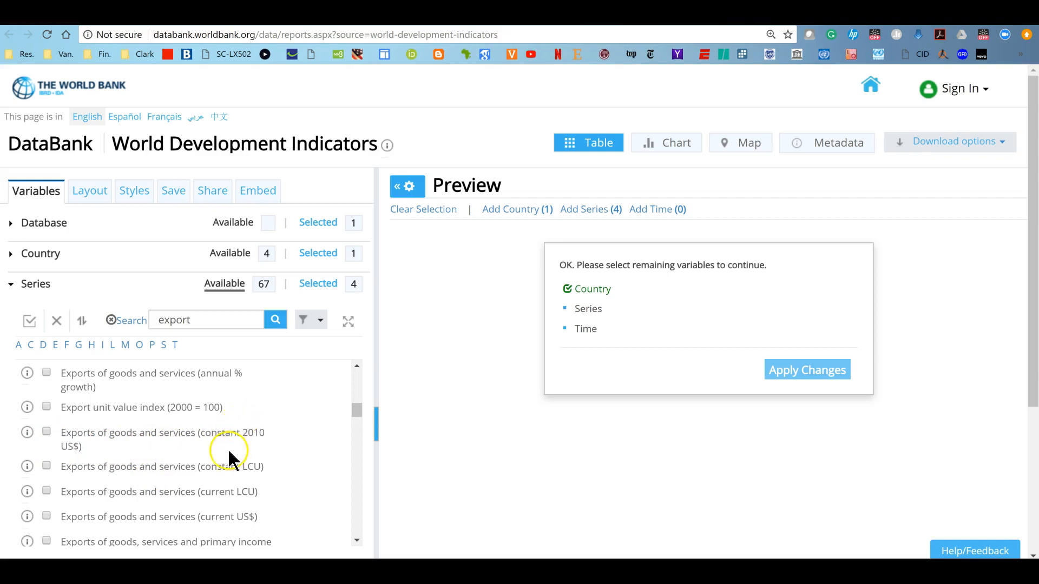
left_click(47, 432)
Clear the series search, search for imports and select Imports of goods and services (constant 2010 US$)
left_click(119, 322)
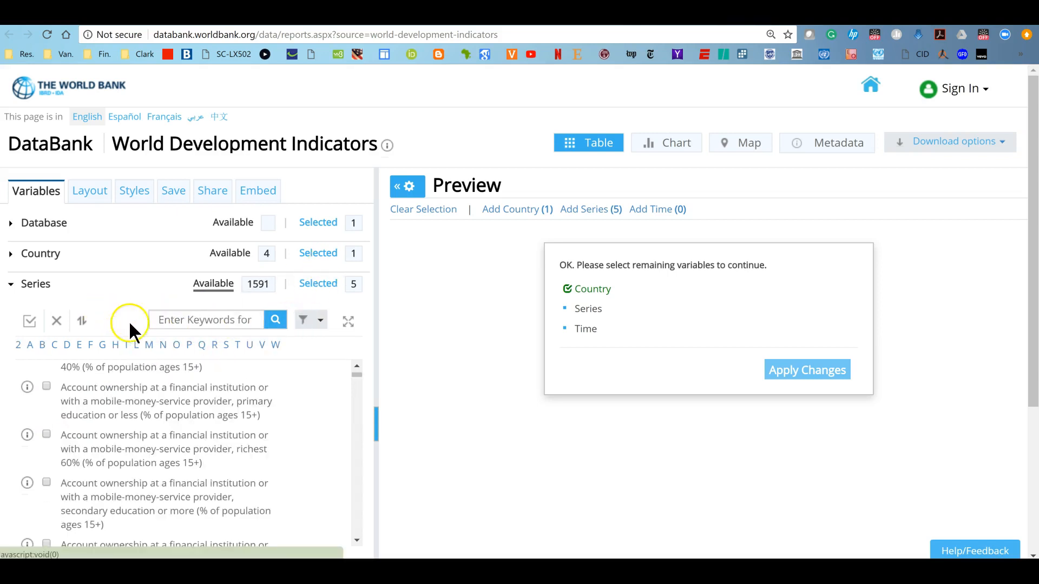
left_click(162, 320)
type("i")
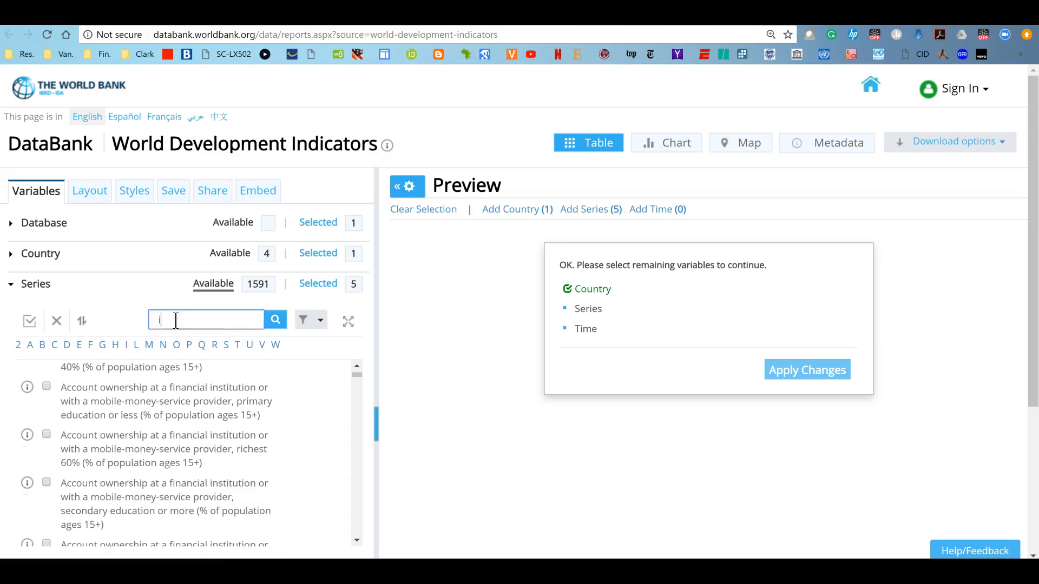
type("mports")
left_click(275, 321)
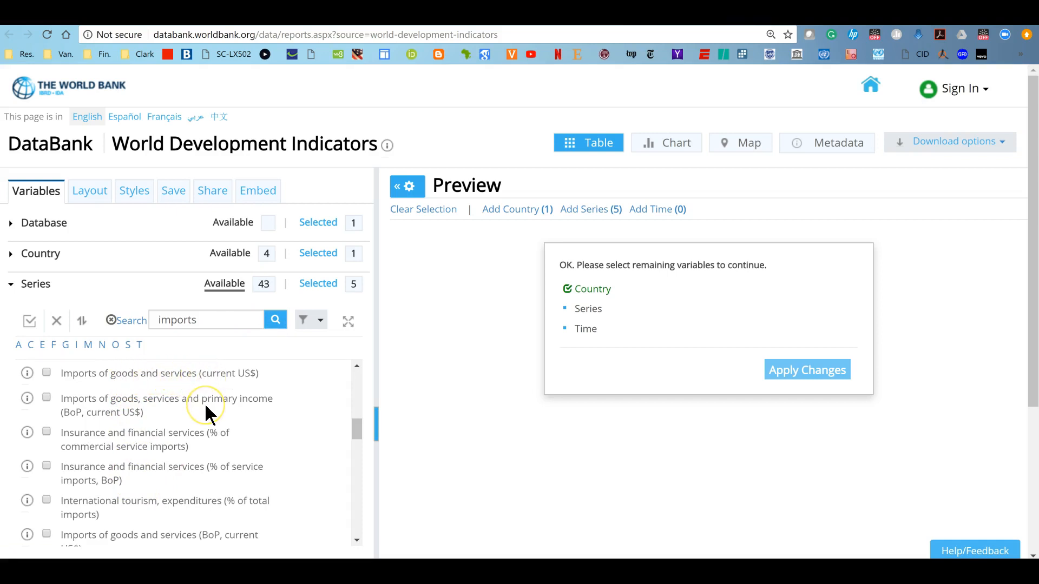
scroll(206, 414, "up", 3)
scroll(206, 406, "up", 3)
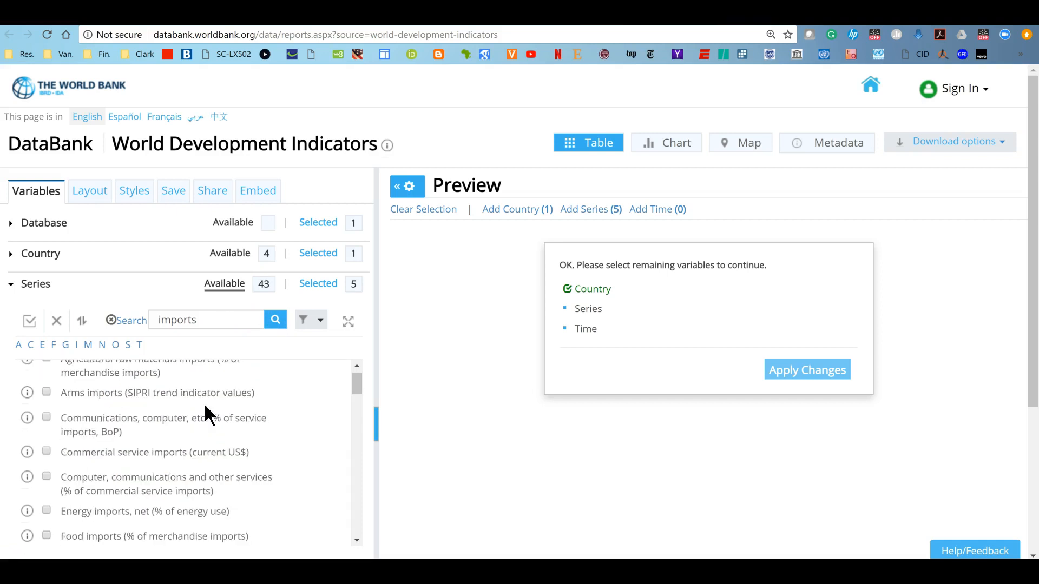
left_click(212, 413)
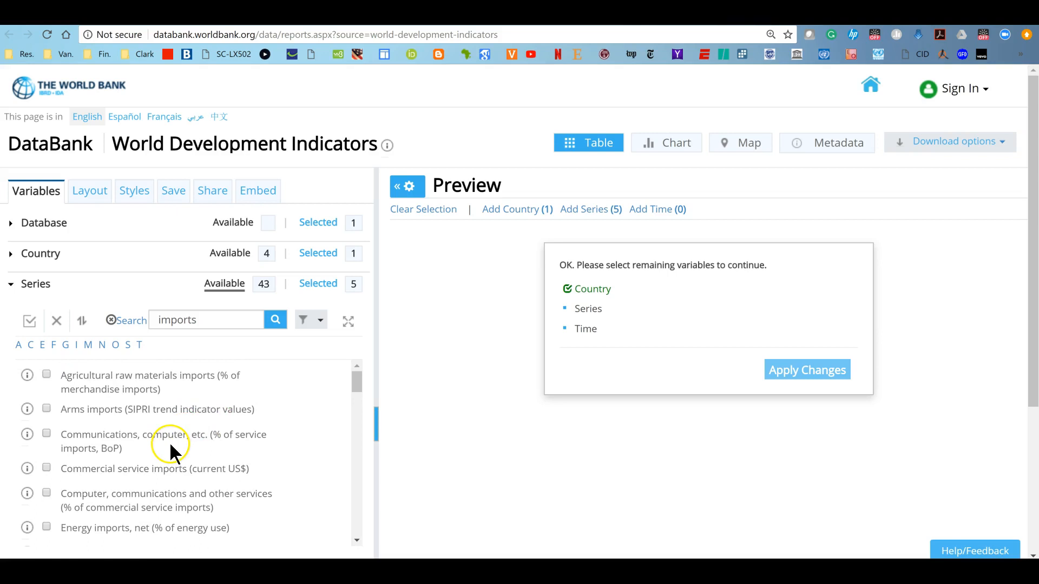
scroll(170, 449, "down", 3)
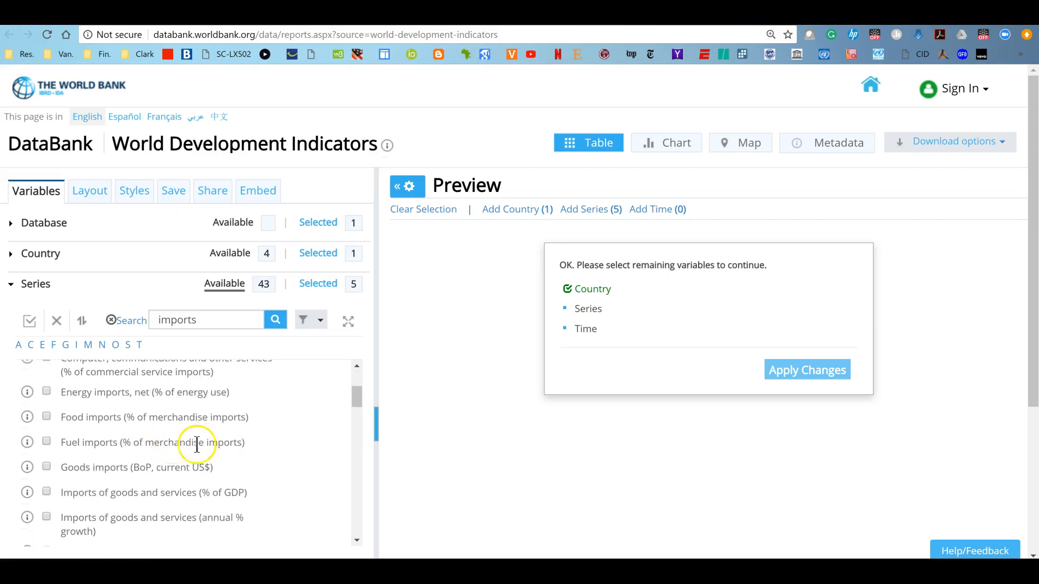
scroll(204, 457, "down", 3)
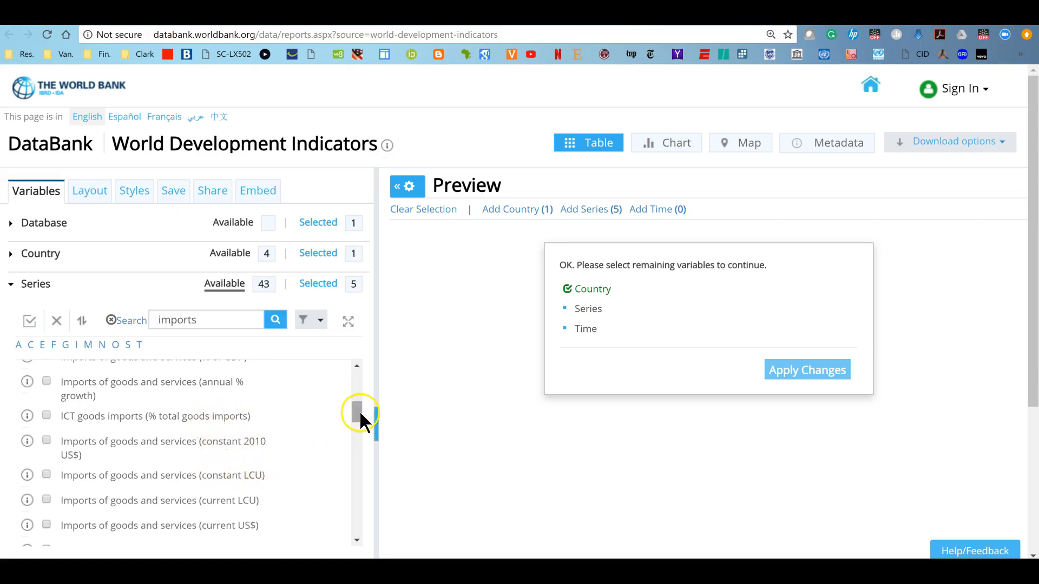
left_click(46, 441)
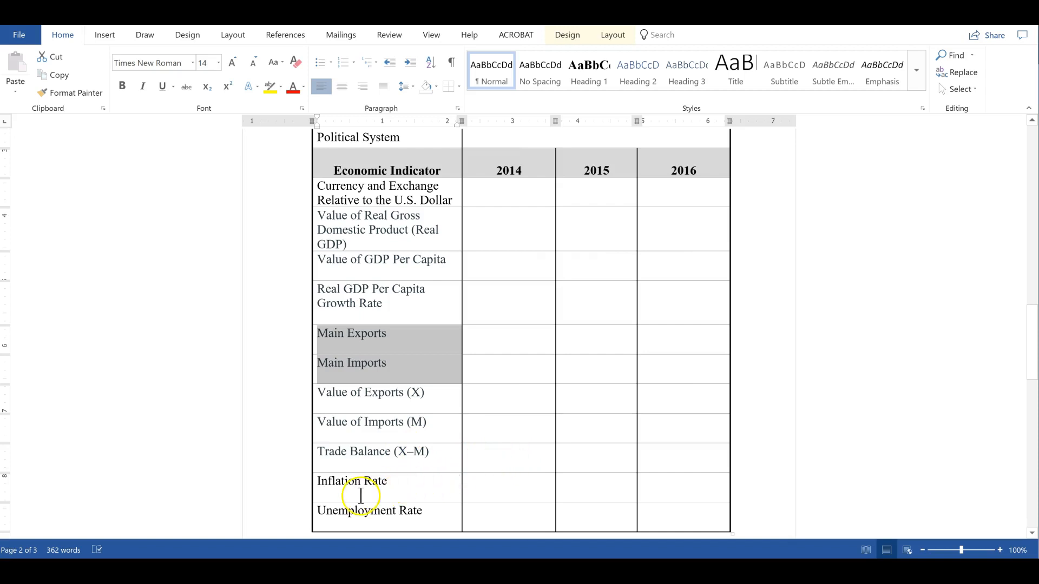
Search the Series list for inflation and select Inflation, consumer prices (annual %)
left_click(533, 557)
left_click(190, 320)
type("inf")
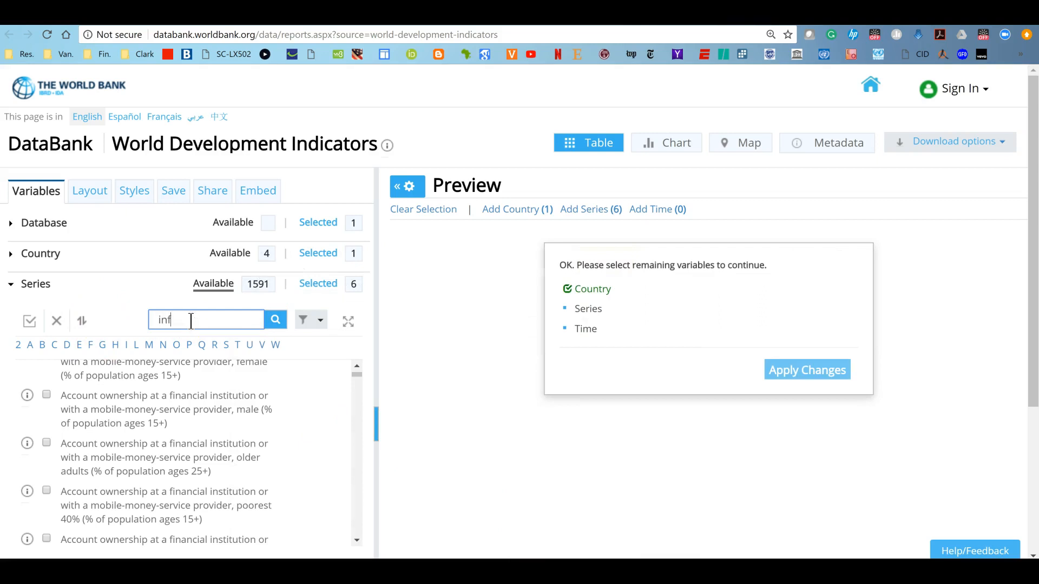
type("lation")
left_click(274, 320)
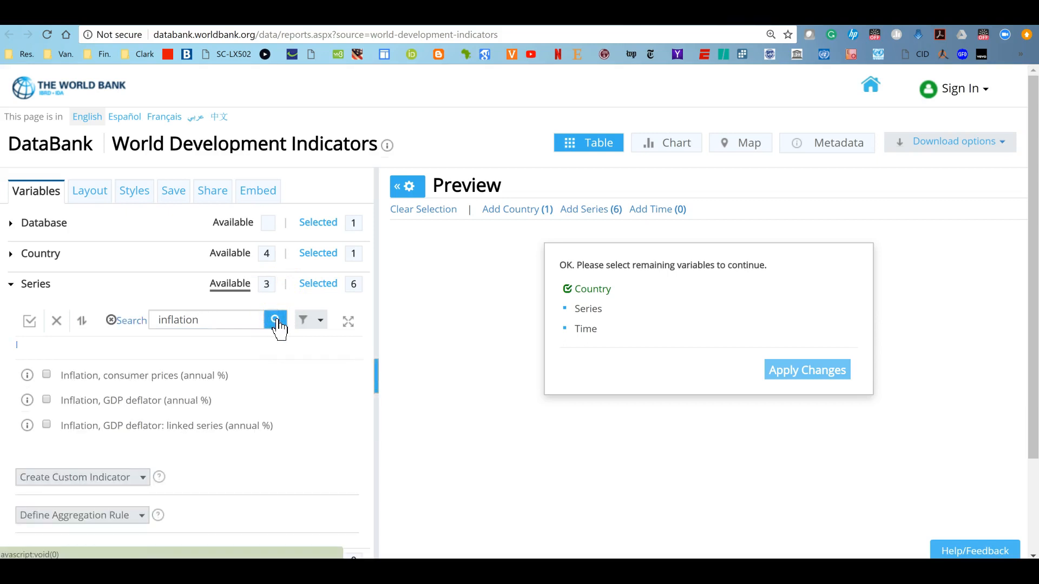
left_click(46, 375)
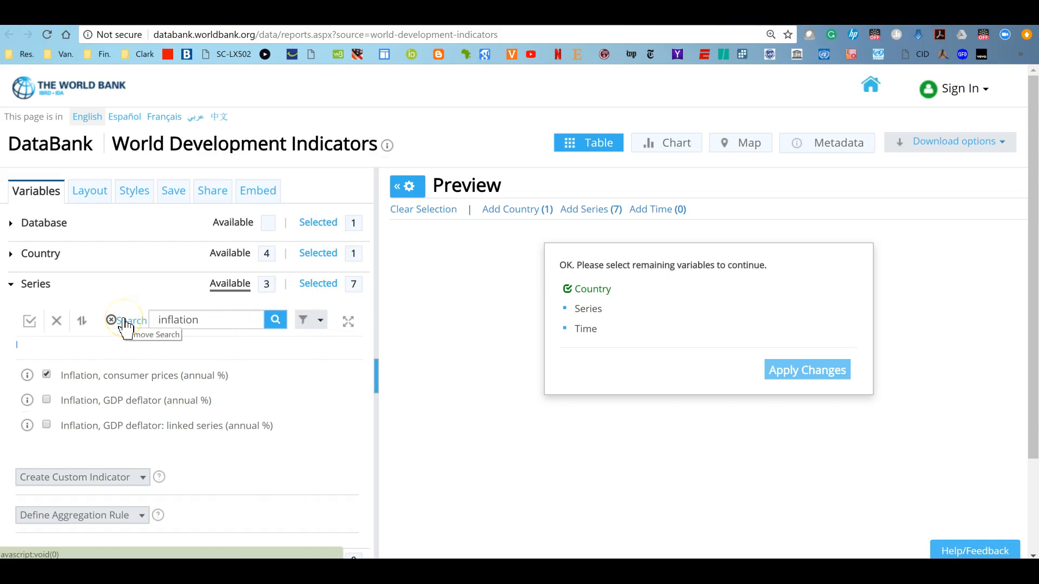
Clear the search, search for unemployment and select Unemployment, total (% of total labor force) (modeled ILO estimate)
left_click(176, 322)
left_click(214, 314)
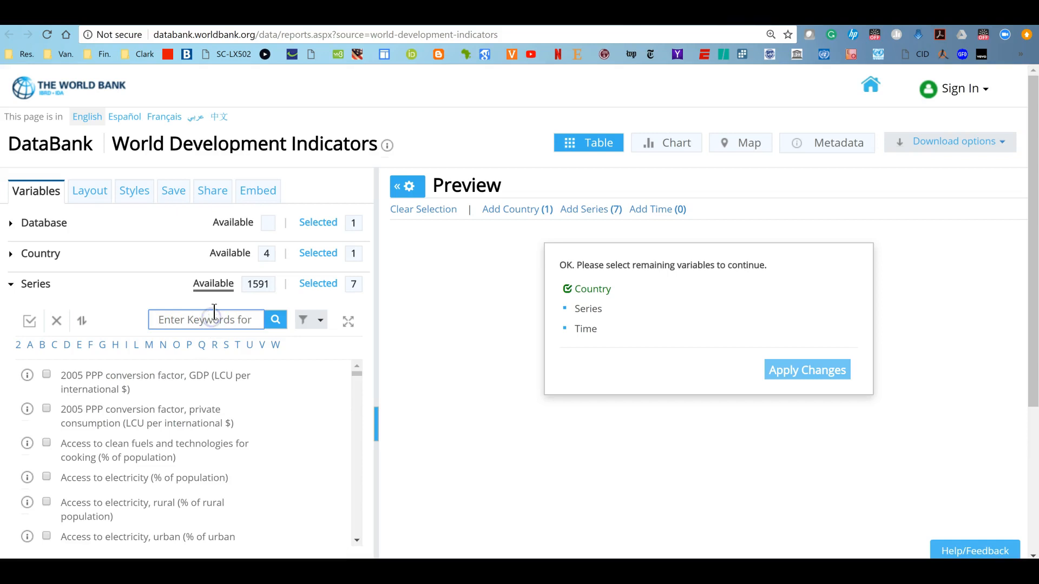
type("unemployment")
left_click(274, 324)
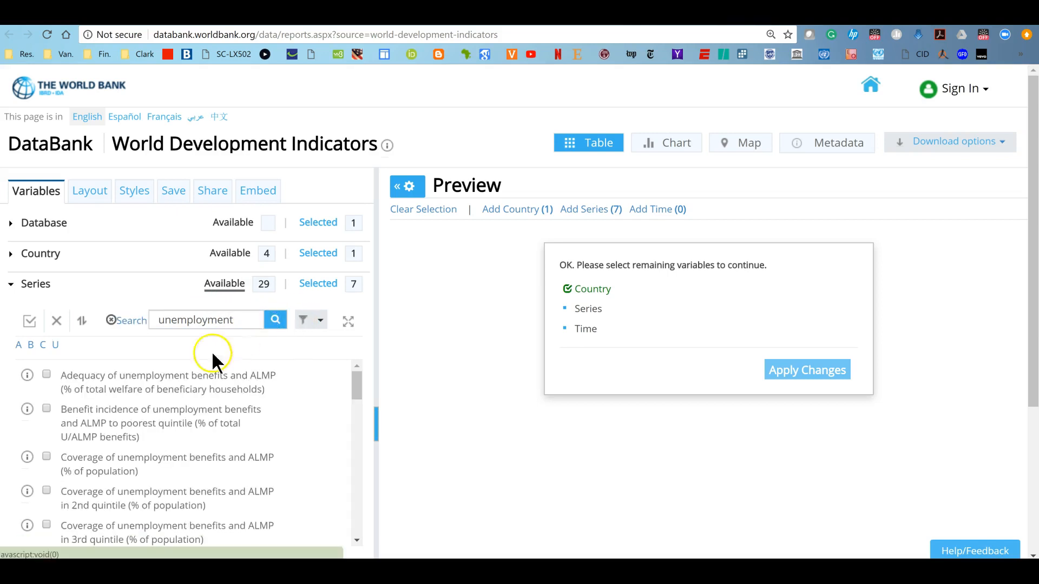
scroll(190, 485, "down", 2)
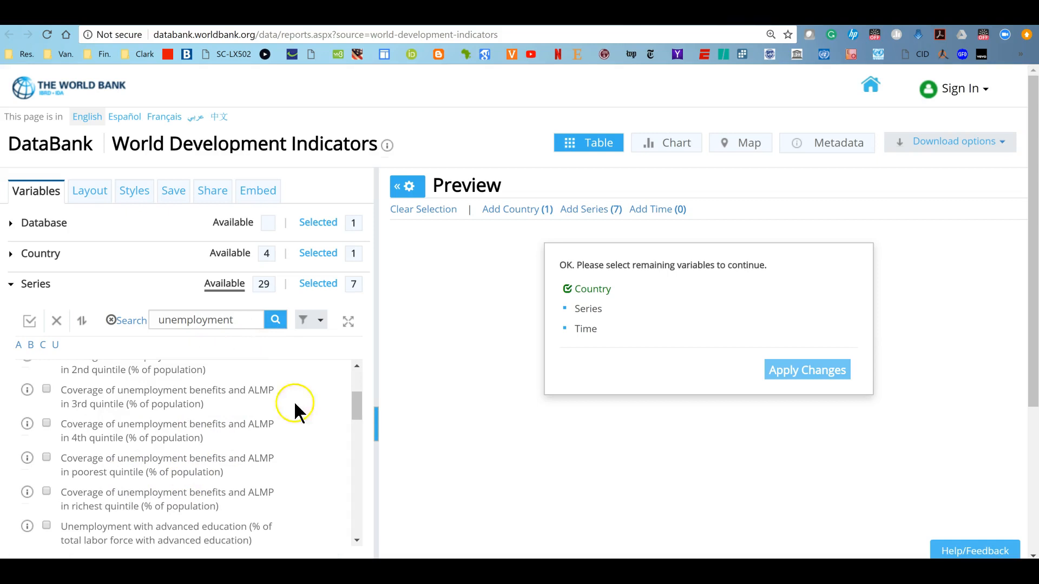
left_click_drag(356, 400, 368, 468)
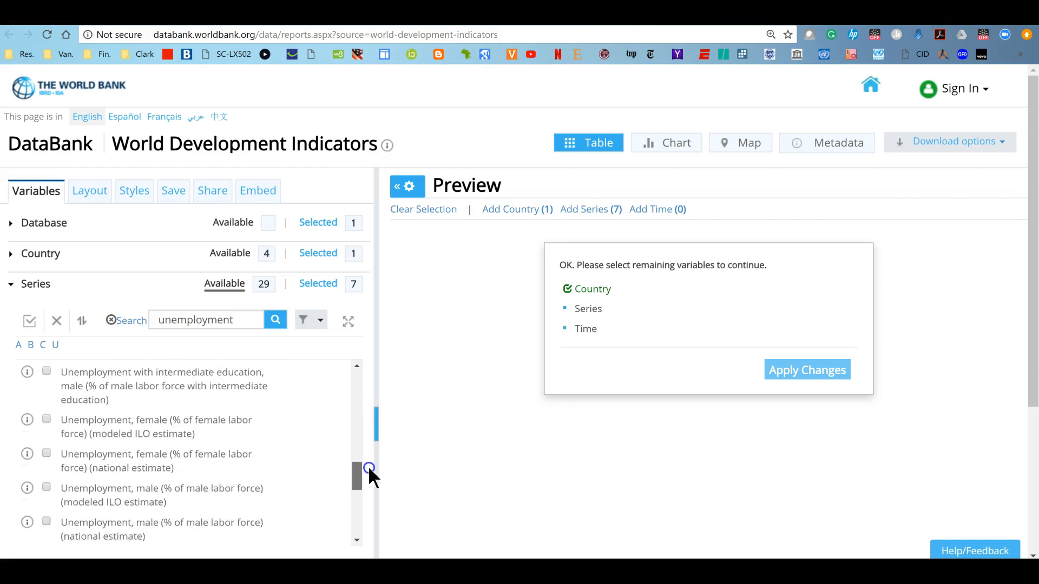
scroll(369, 465, "down", 1)
left_click_drag(370, 474, 371, 488)
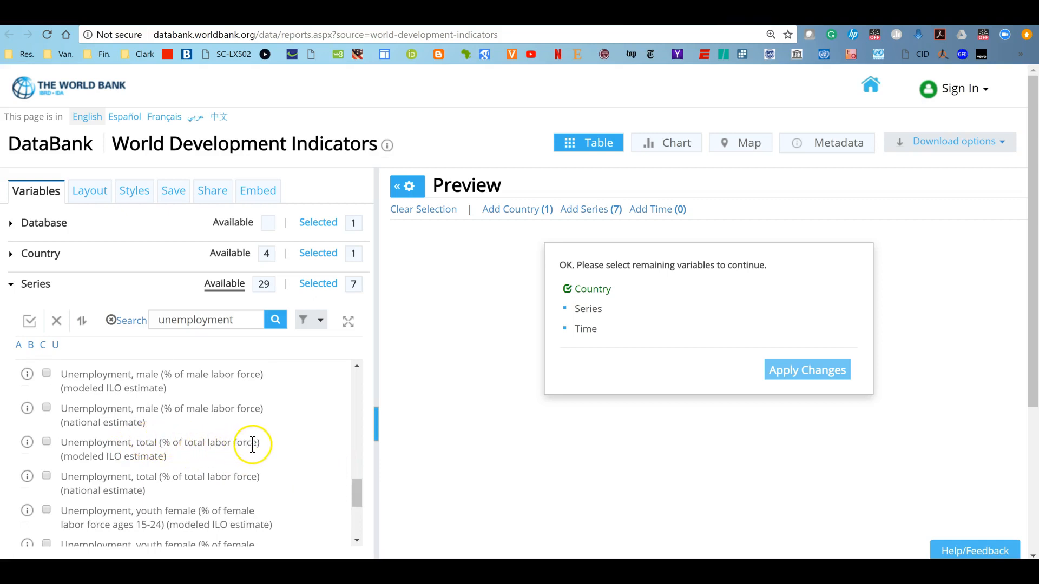
left_click(44, 441)
Review the Main Exports and Main Imports rows of the template table, switching between document and browser
left_click(538, 571)
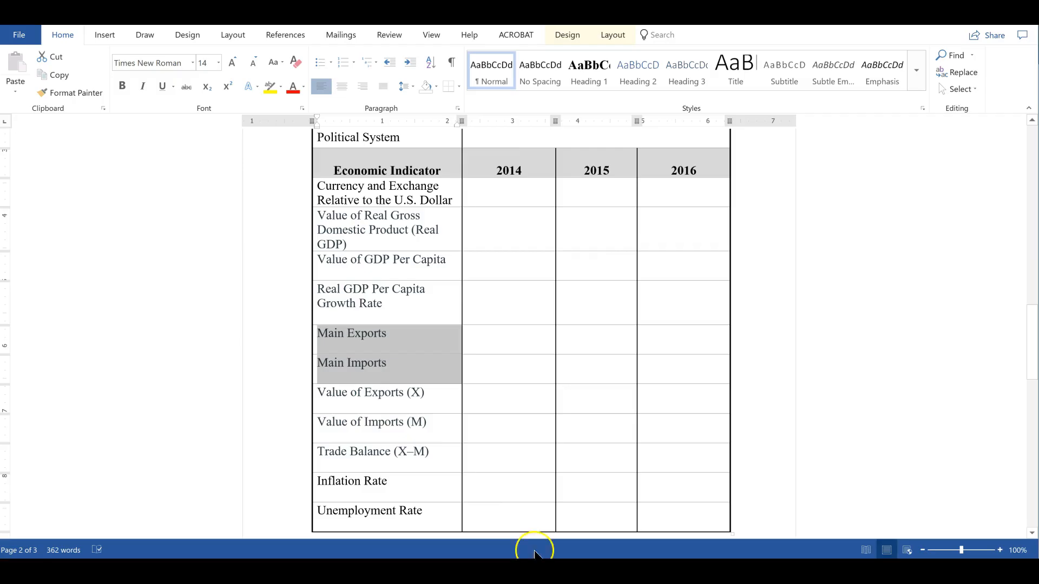
left_click(376, 336)
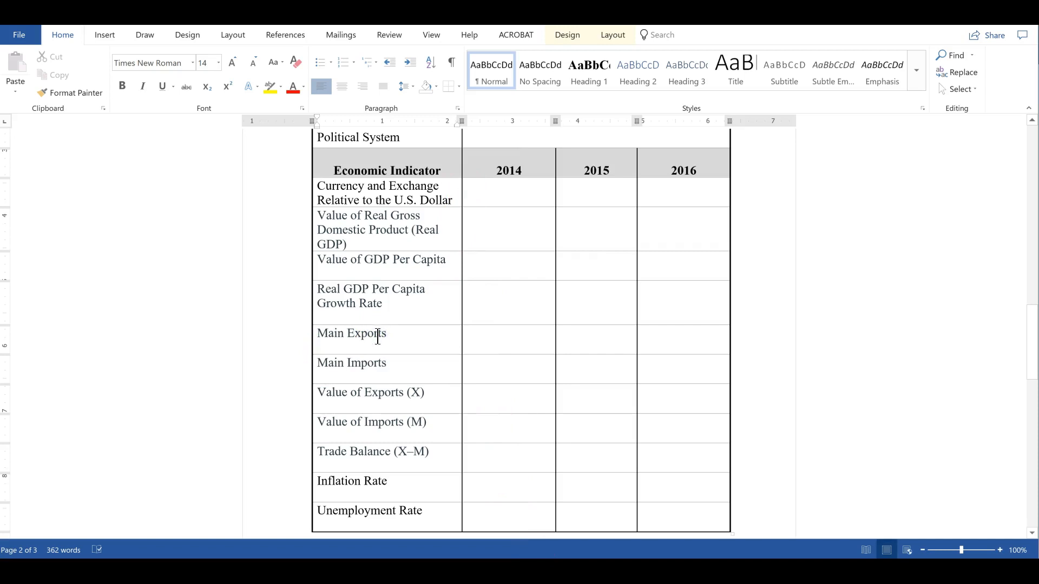
left_click_drag(332, 362, 327, 336)
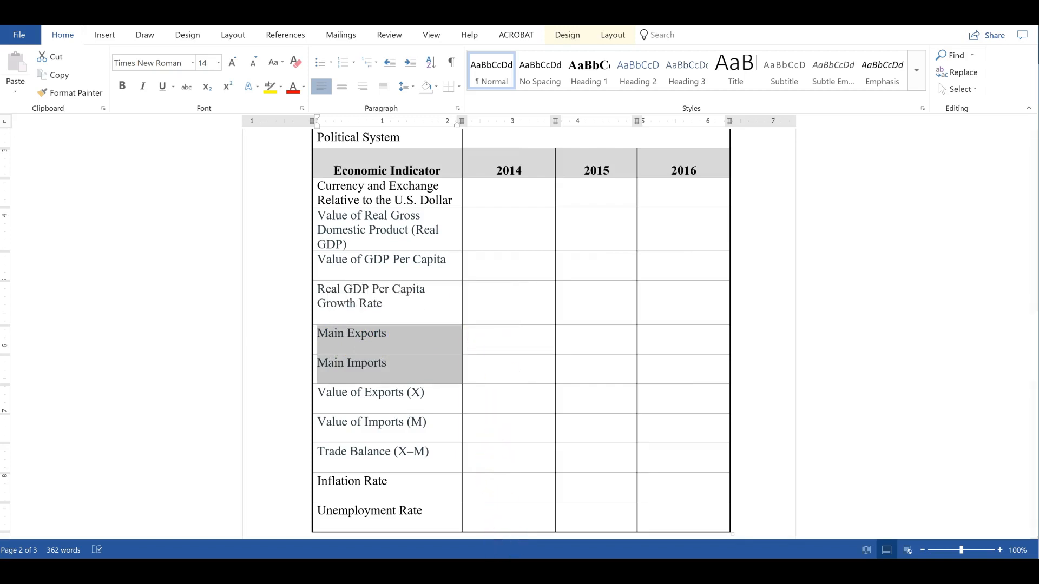
key("alt+Tab")
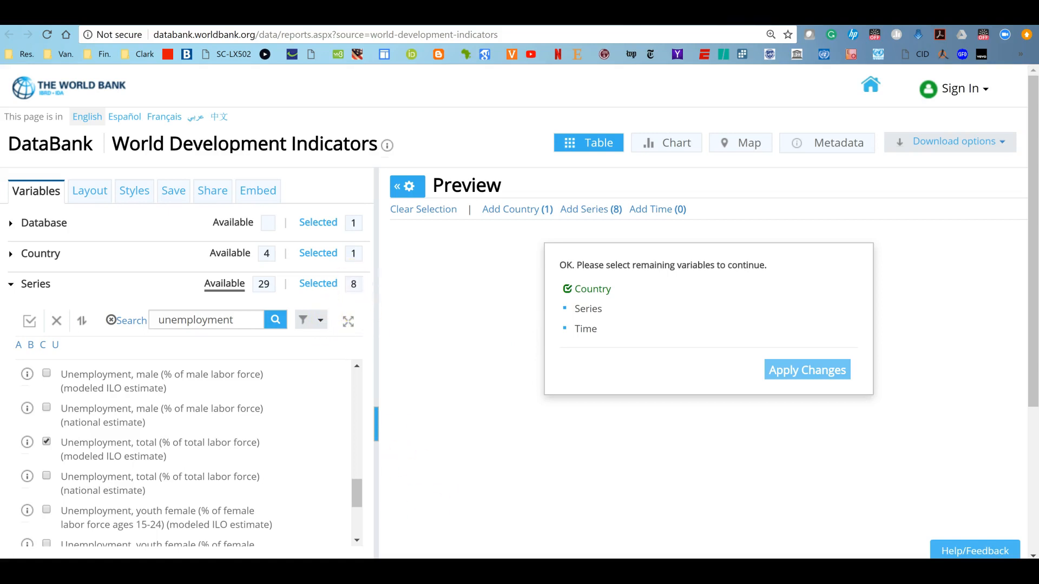
key("alt+Tab")
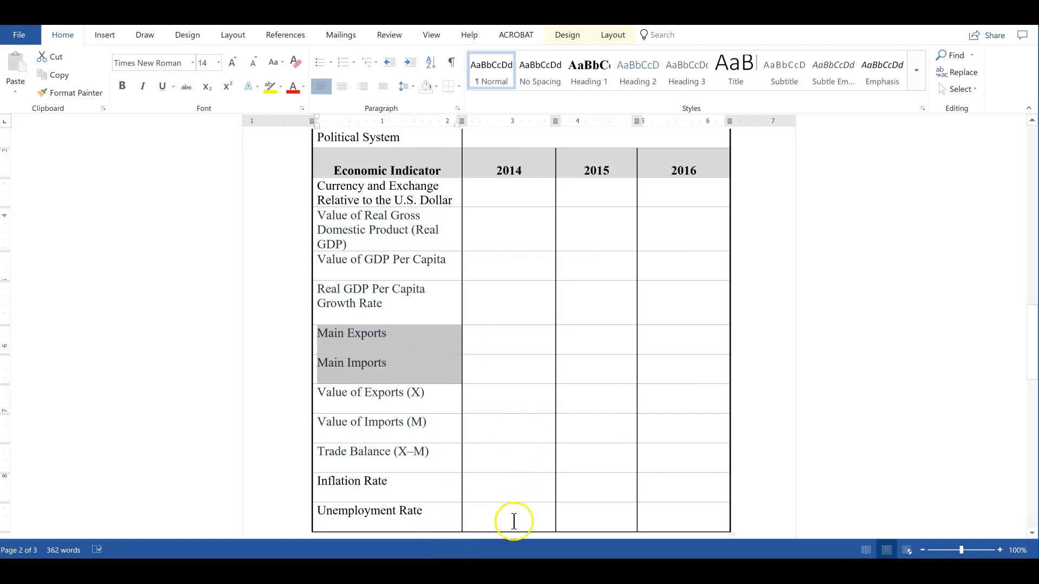
key("alt+Tab")
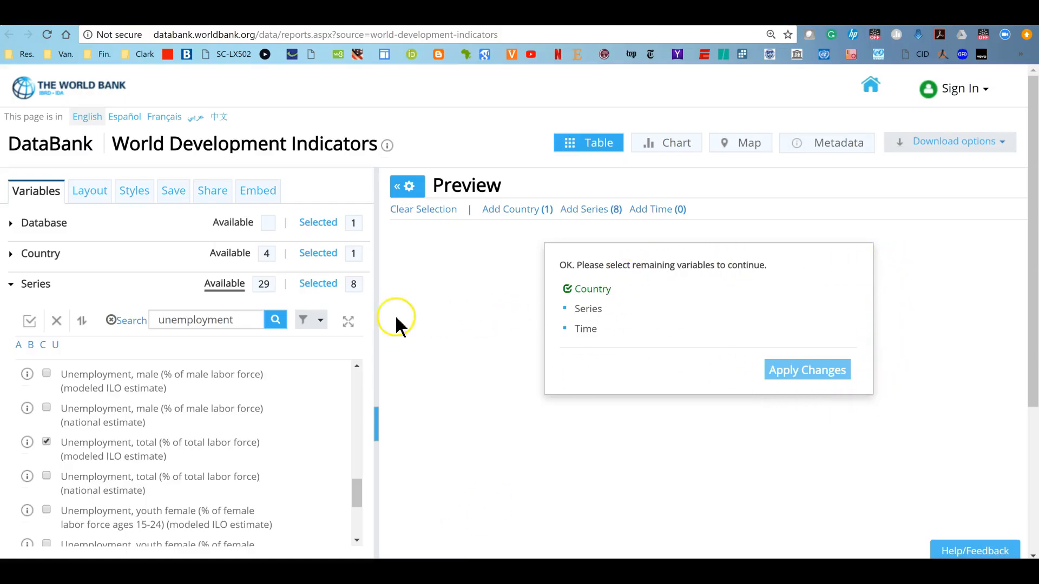
Collapse the Series section, open the Time section and select the years 2014, 2015 and 2016
left_click(15, 290)
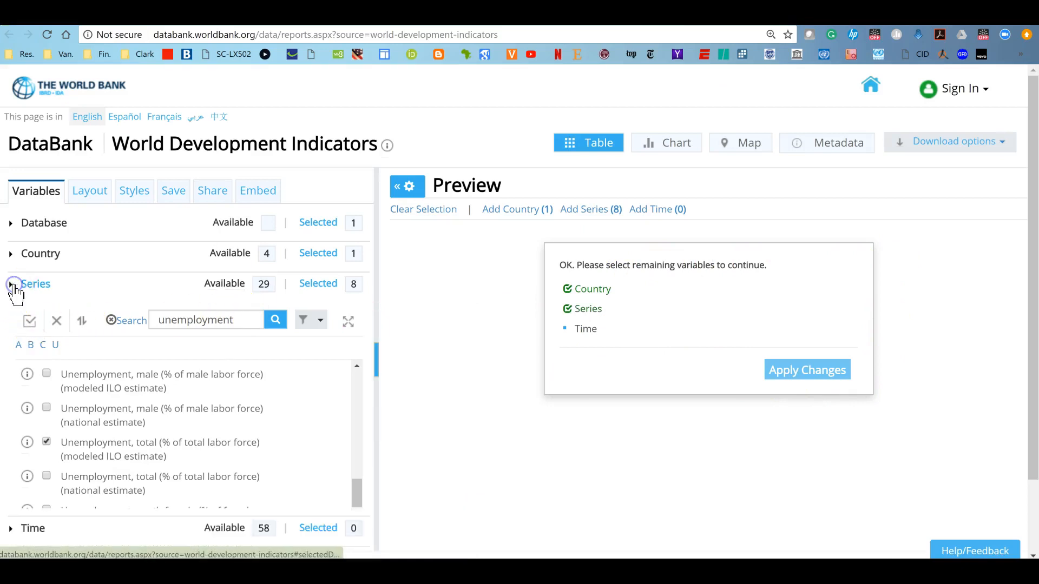
key("alt+Tab")
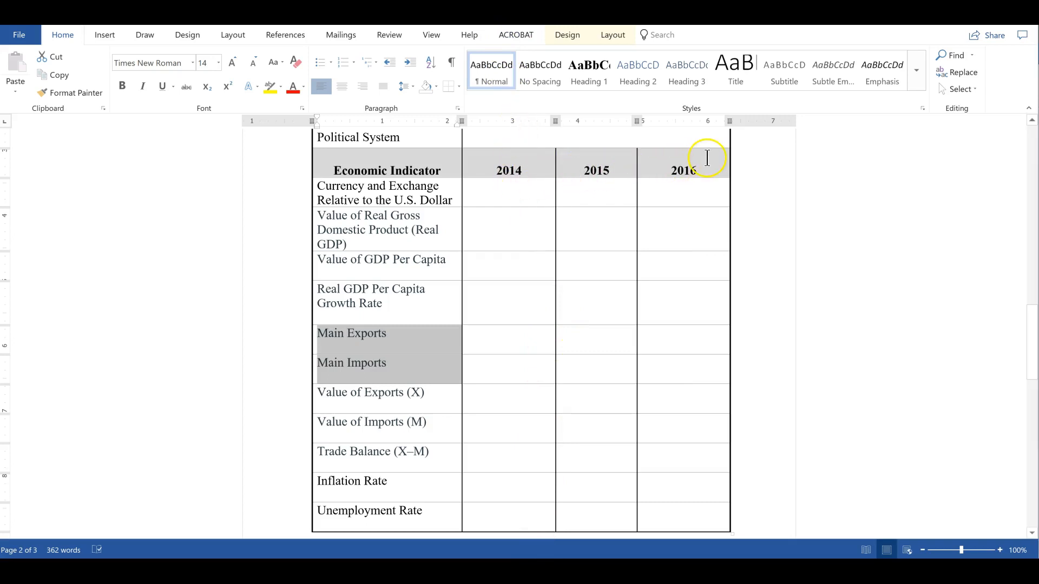
key("alt+Tab")
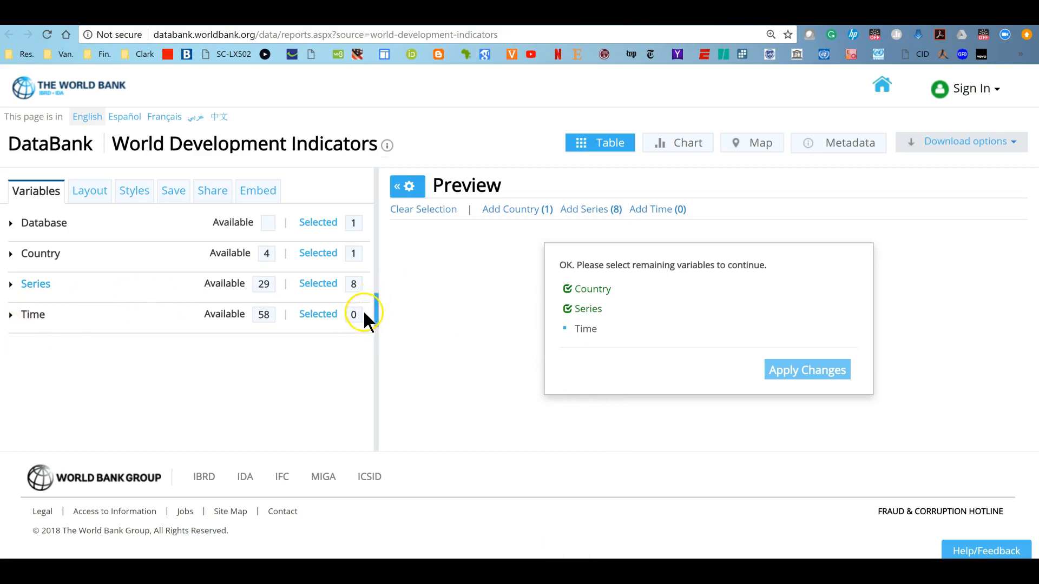
left_click(12, 315)
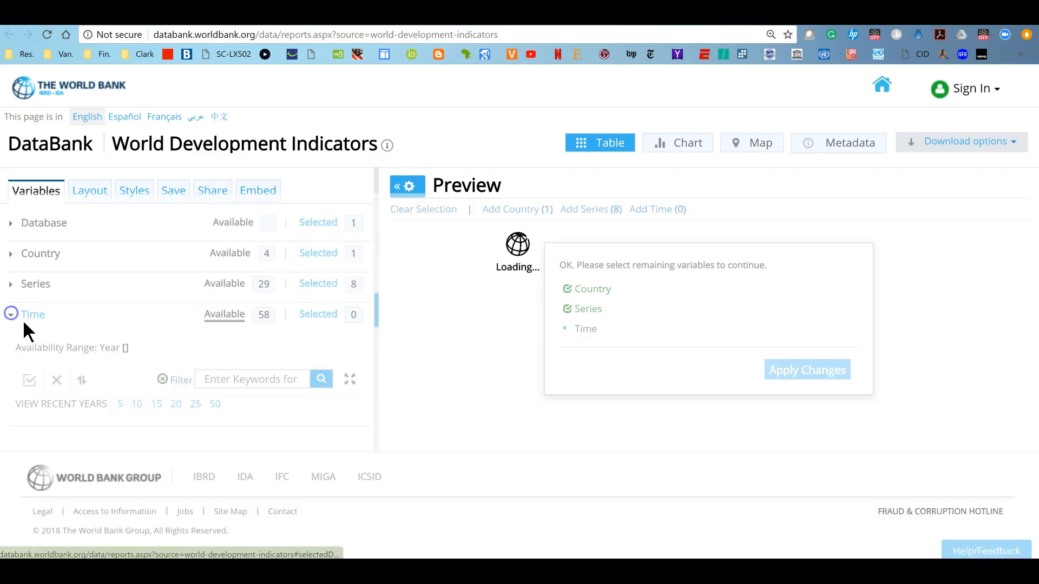
scroll(203, 435, "down", 4)
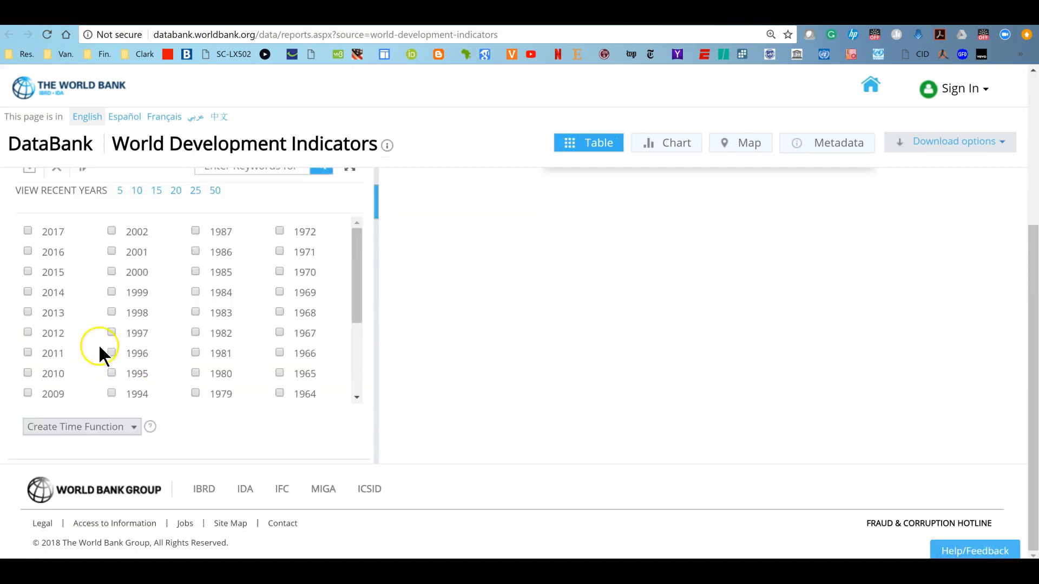
left_click(24, 291)
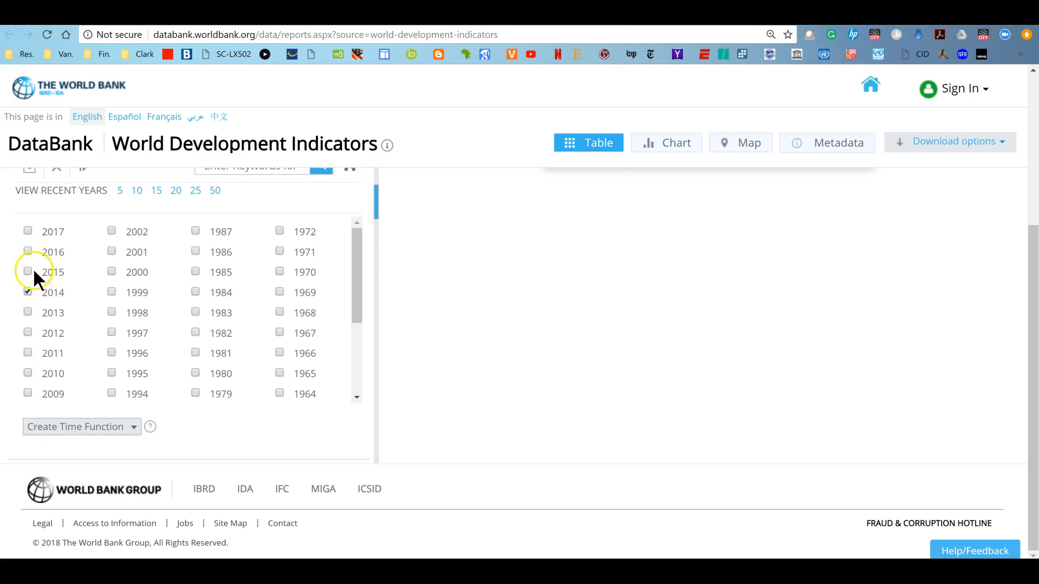
left_click(27, 252)
scroll(162, 293, "up", 4)
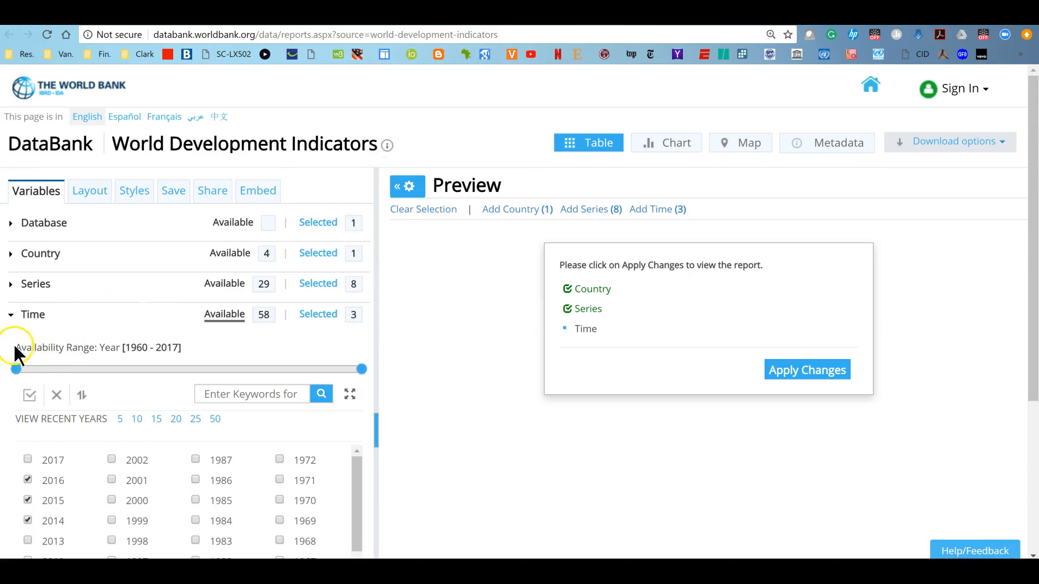
Collapse the Time section and download the South Africa report as an Excel file
left_click(27, 317)
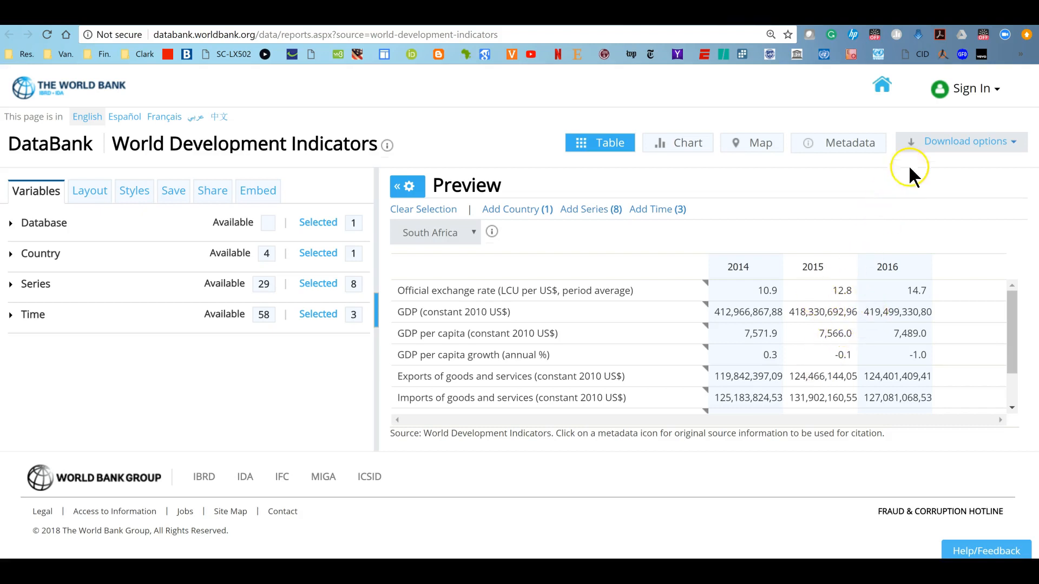
left_click(982, 147)
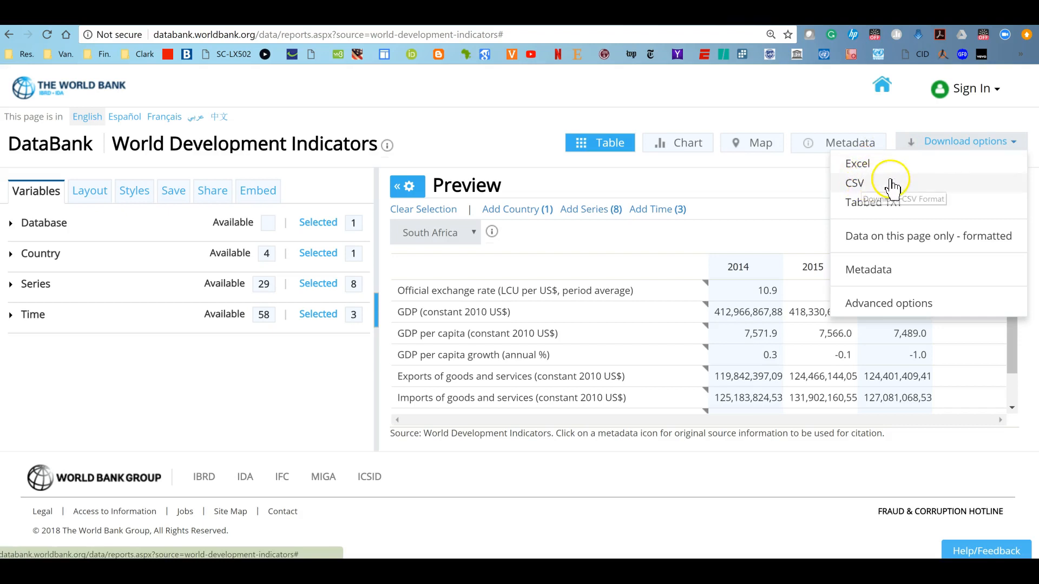
left_click(858, 166)
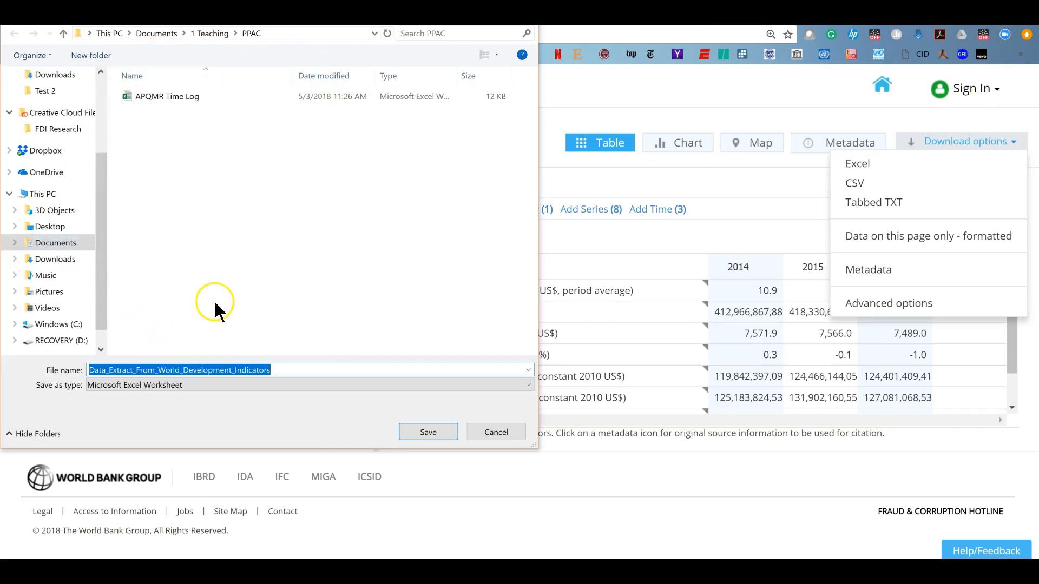
Save the download as Country Project Data in the Documents > 1 Teaching > 11 Spring 2018 > ECON 101 > Country Project folder
left_click(49, 243)
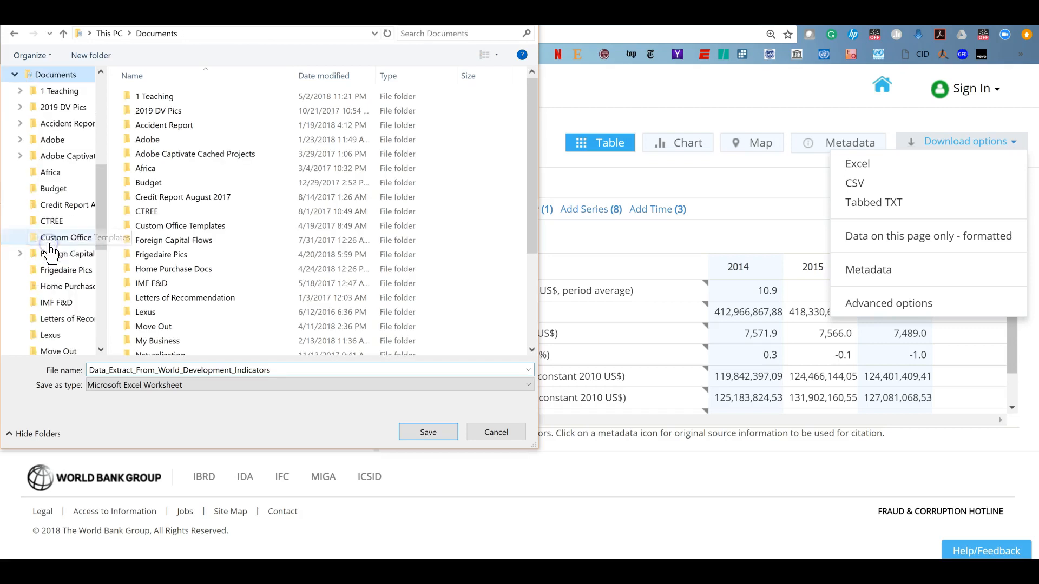
double_click(143, 97)
left_click(170, 225)
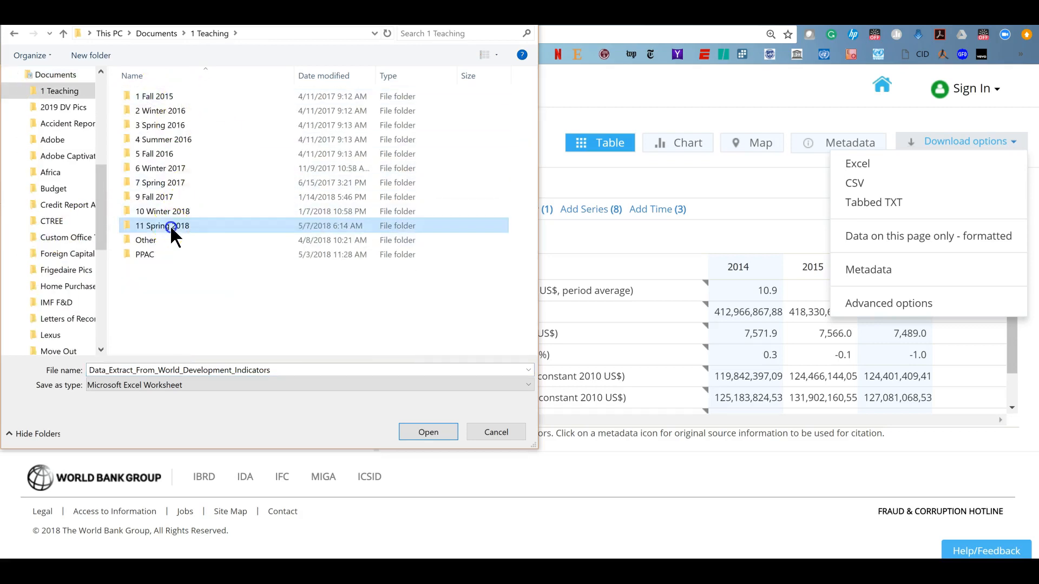
double_click(170, 227)
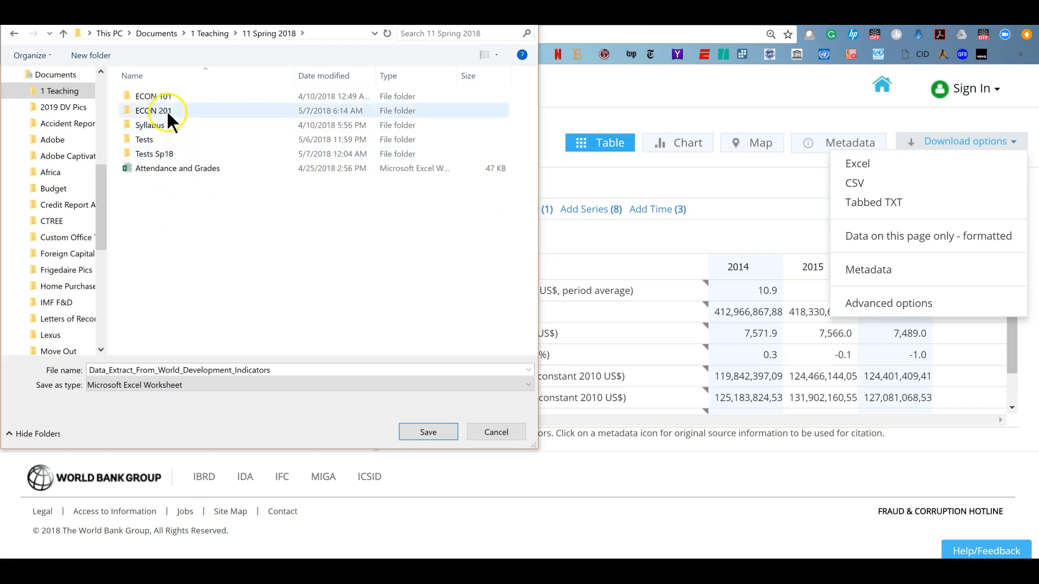
double_click(155, 97)
left_click(177, 96)
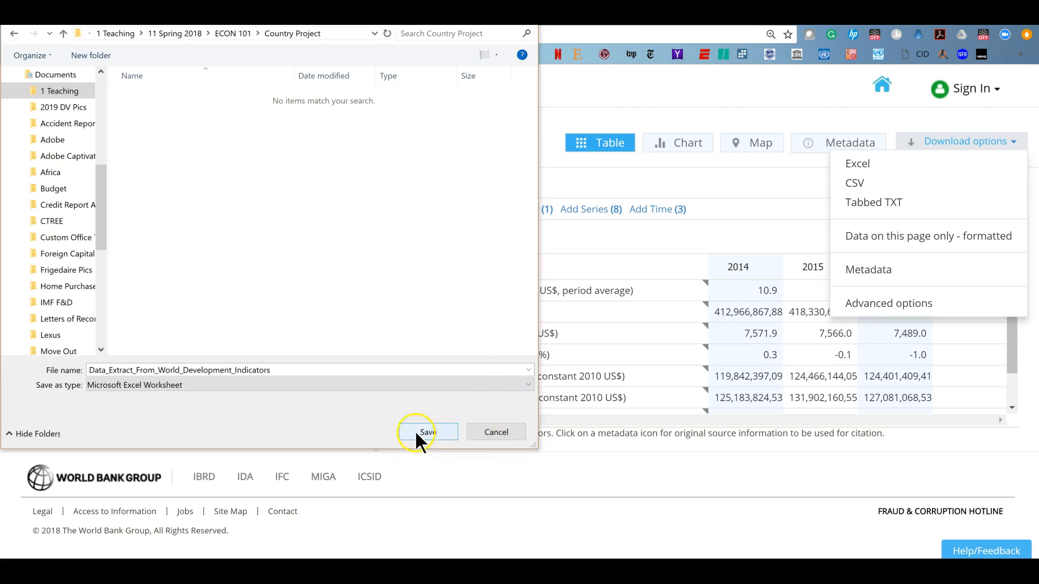
double_click(219, 370)
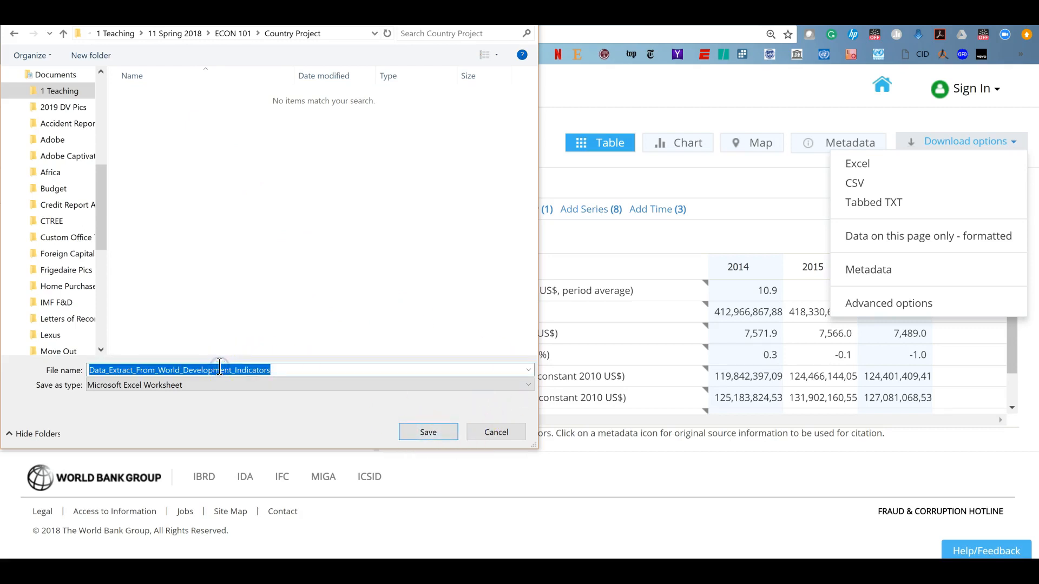
type("C")
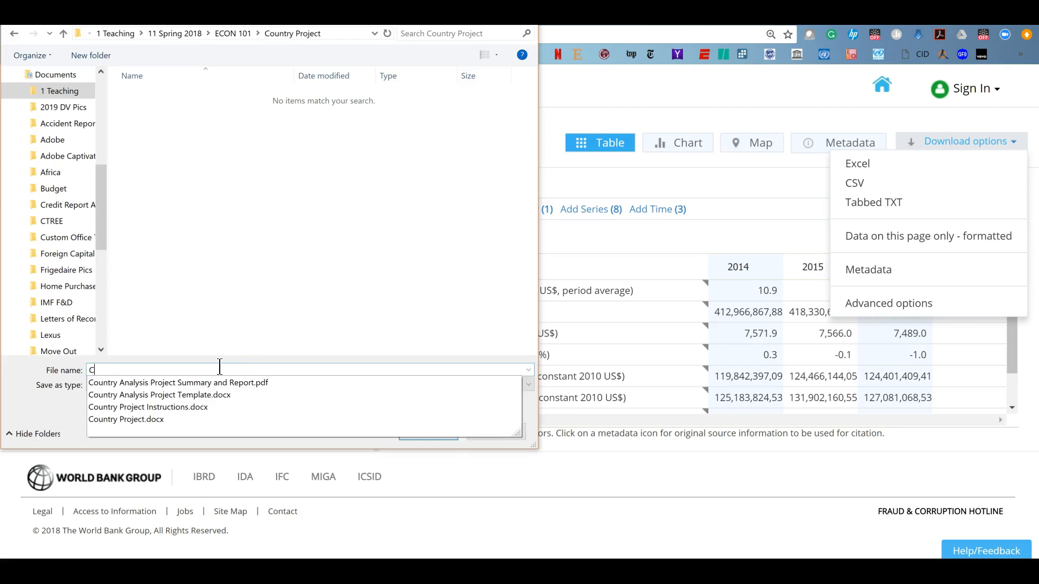
type("ountryProjectData")
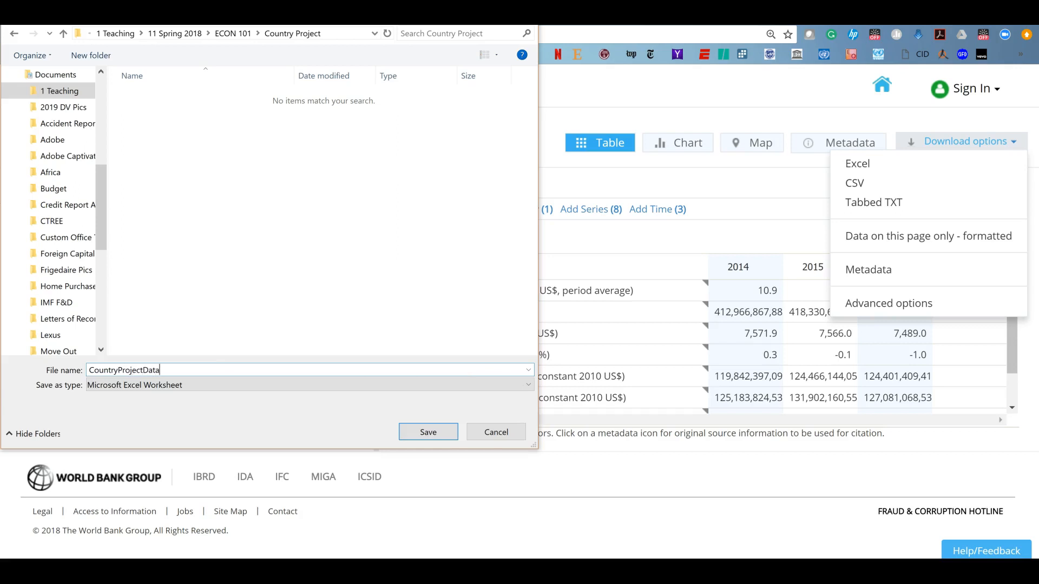
left_click(120, 369)
left_click(143, 370)
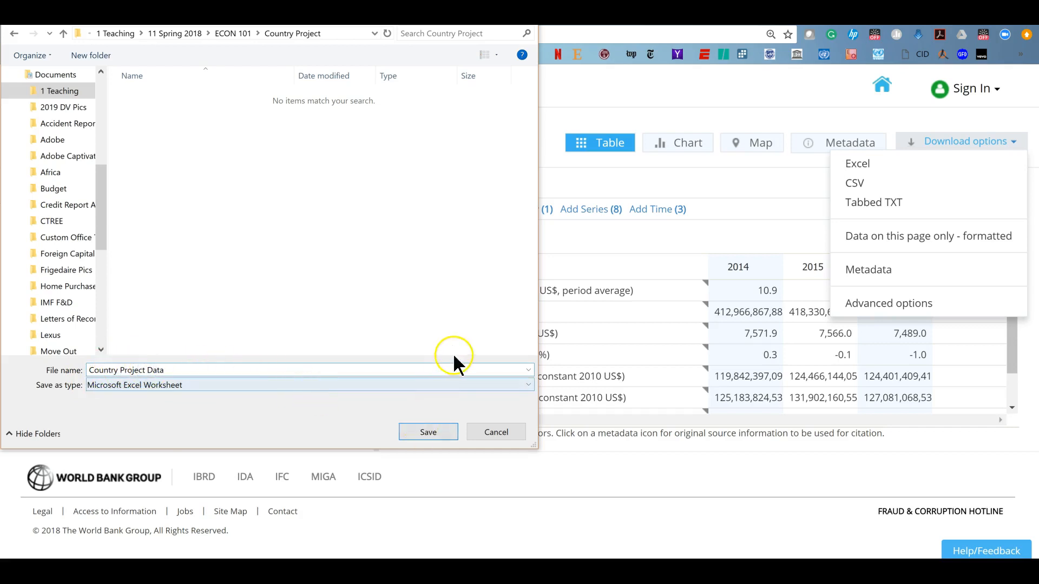
left_click(431, 433)
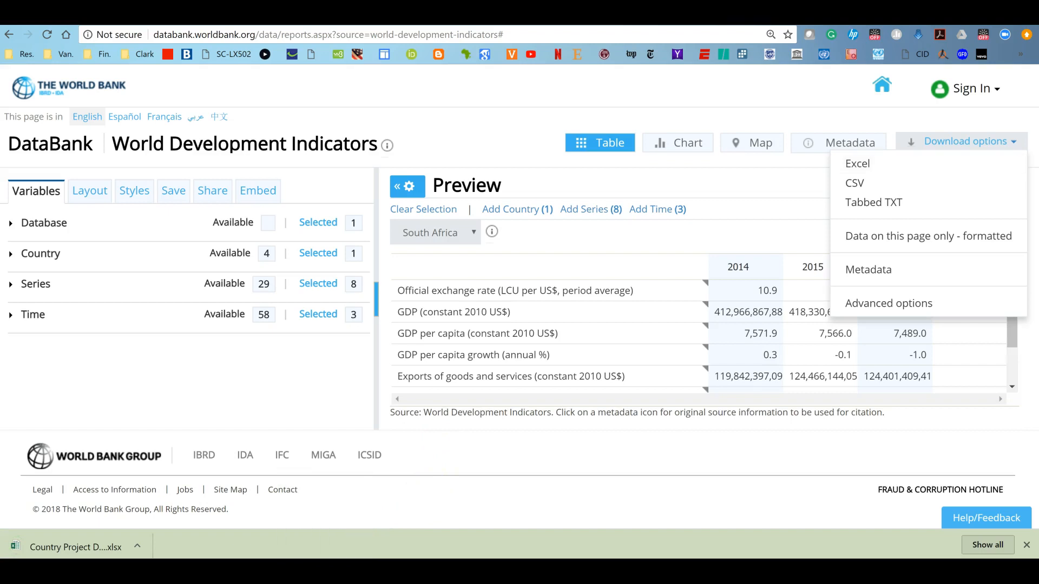
Open the downloaded Country Project Data workbook from its folder and enable editing
left_click(325, 569)
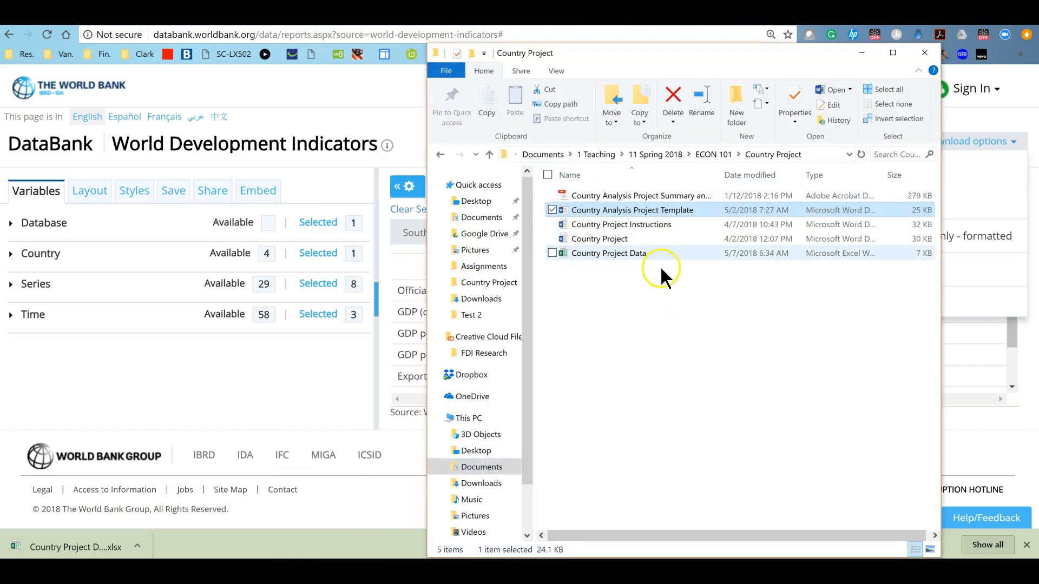
left_click(587, 253)
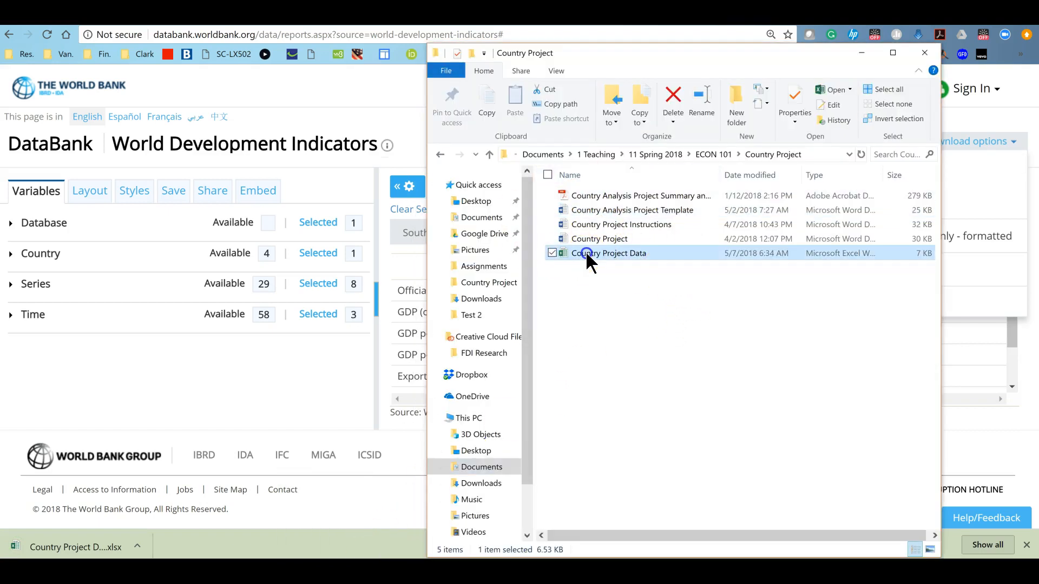
double_click(589, 258)
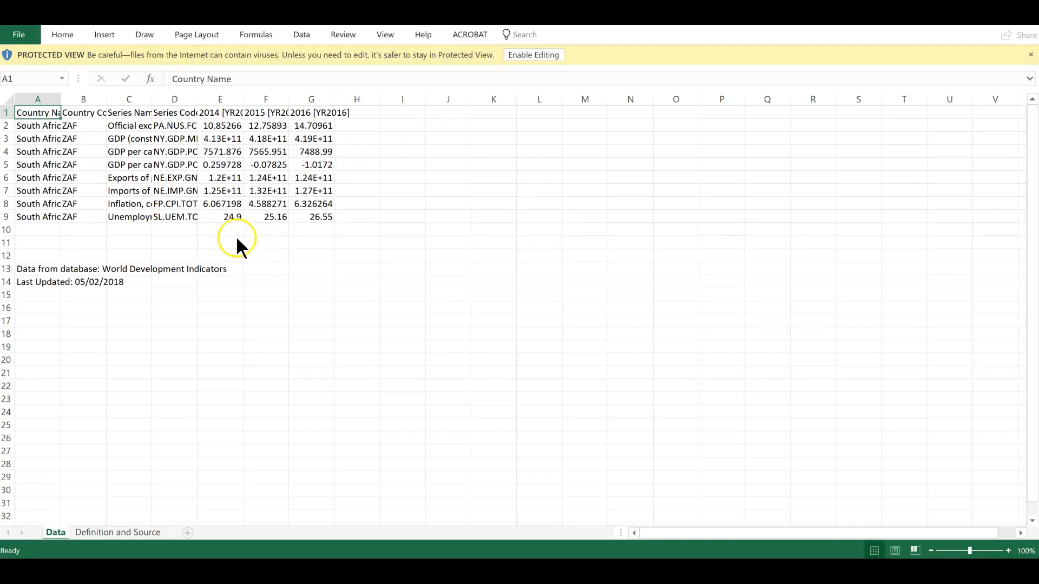
left_click(525, 55)
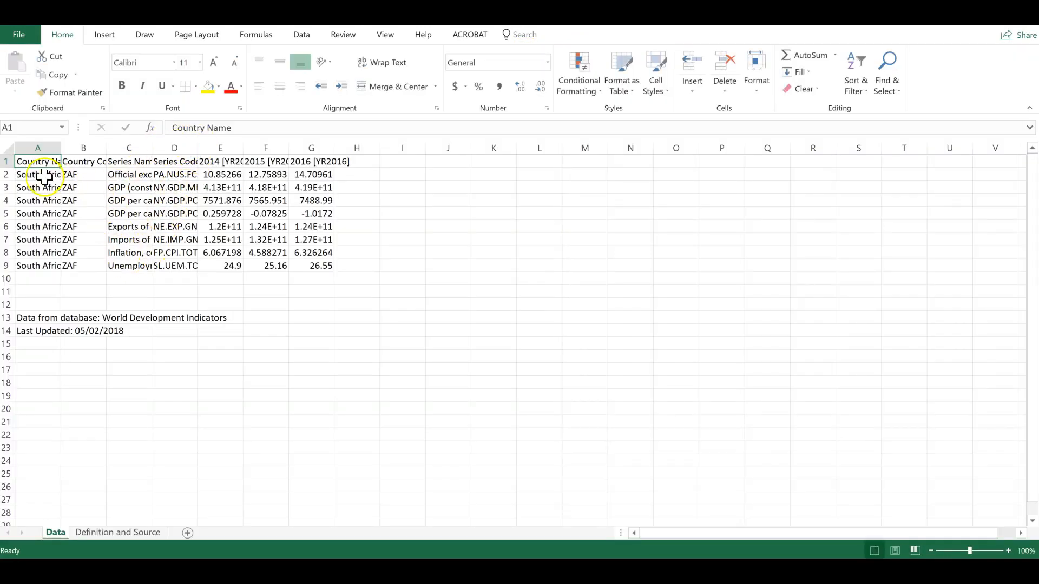
Autofit the widths of the Country Name, Country Code, Series Name and Series Code columns
double_click(61, 142)
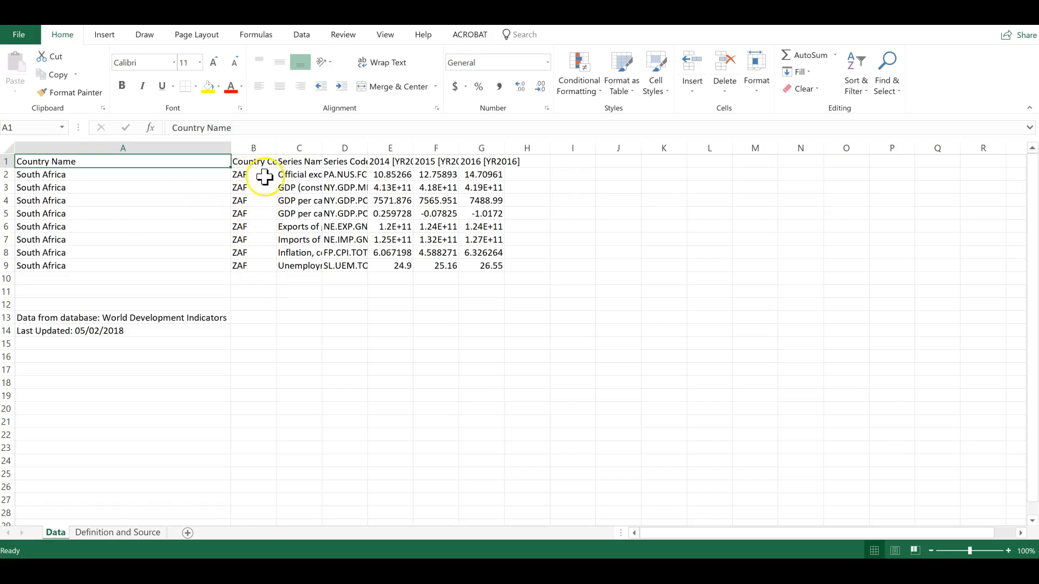
left_click_drag(277, 148, 330, 149)
double_click(277, 148)
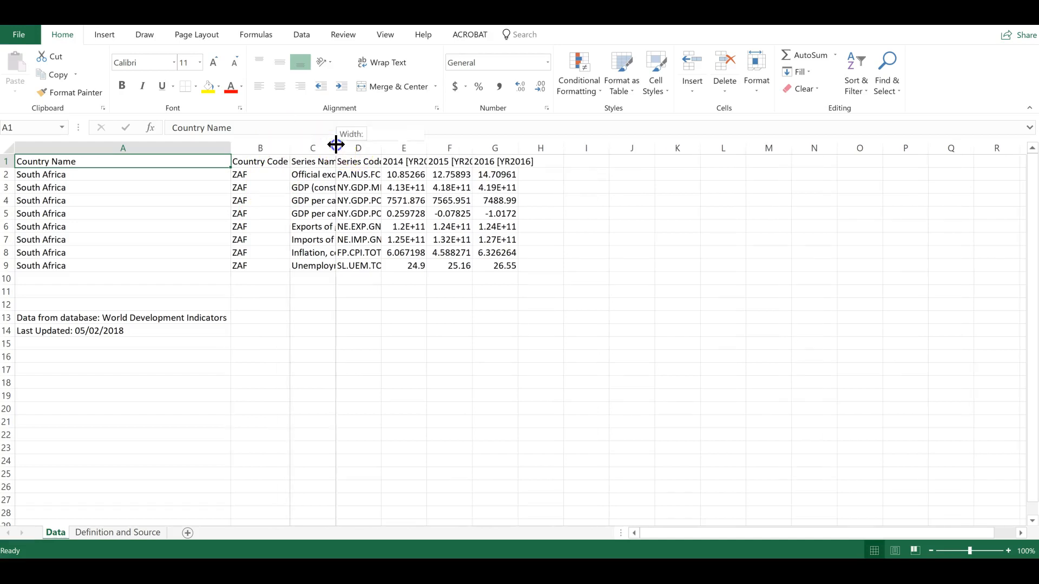
double_click(336, 147)
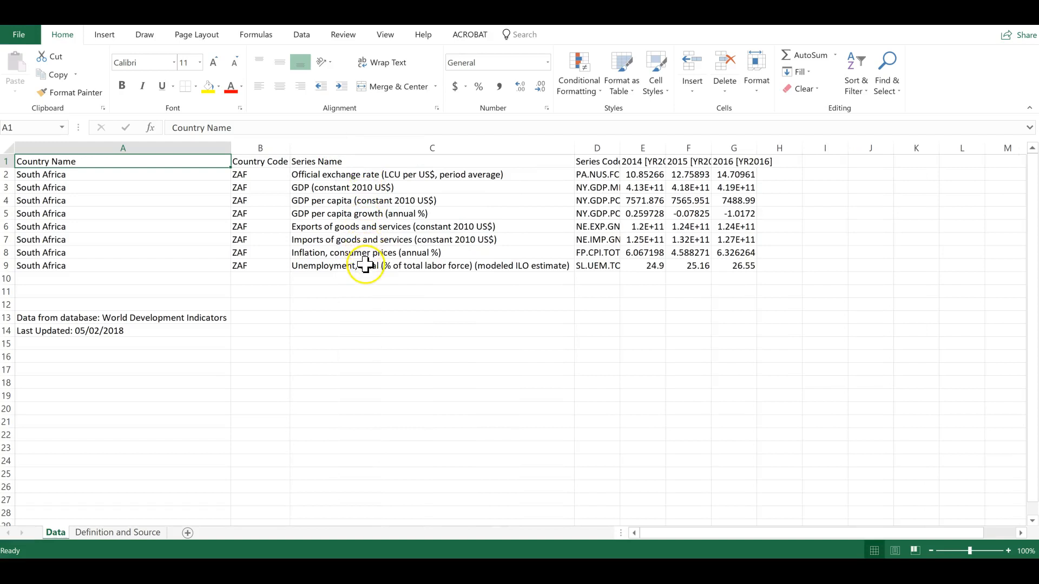
left_click_drag(620, 148, 621, 148)
double_click(620, 148)
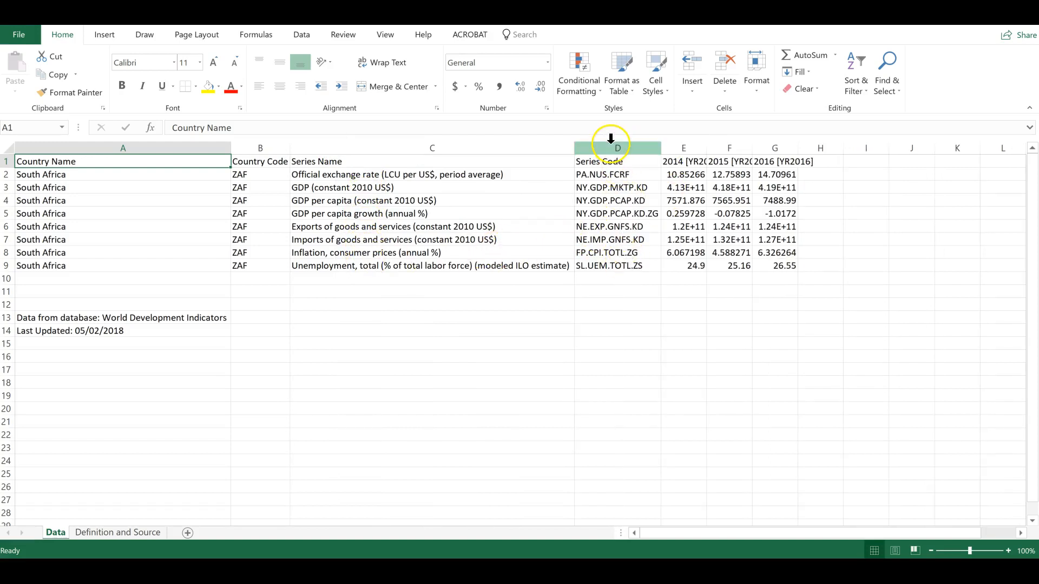
Delete the Series Code column
left_click(611, 141)
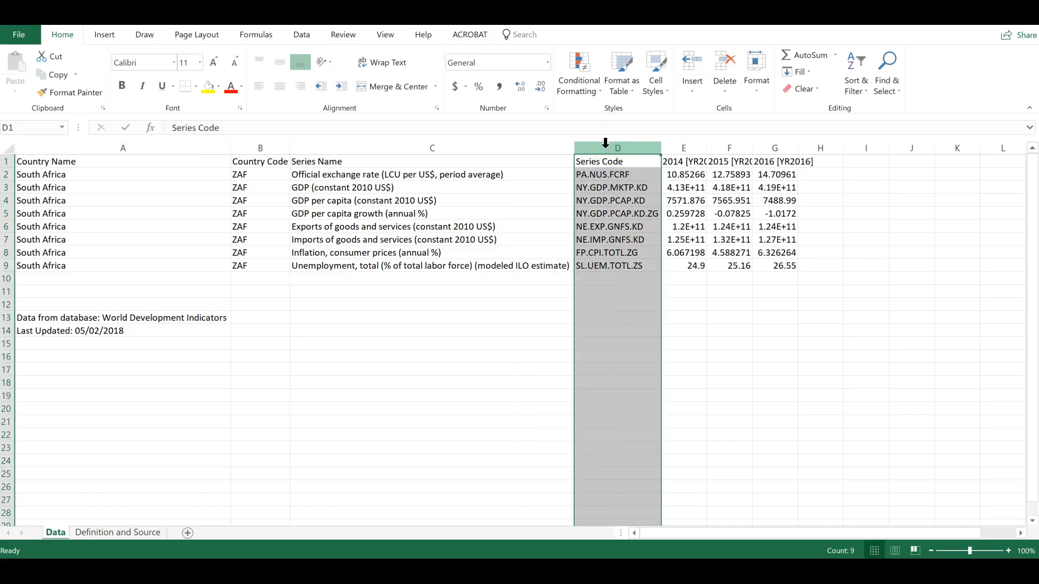
right_click(605, 143)
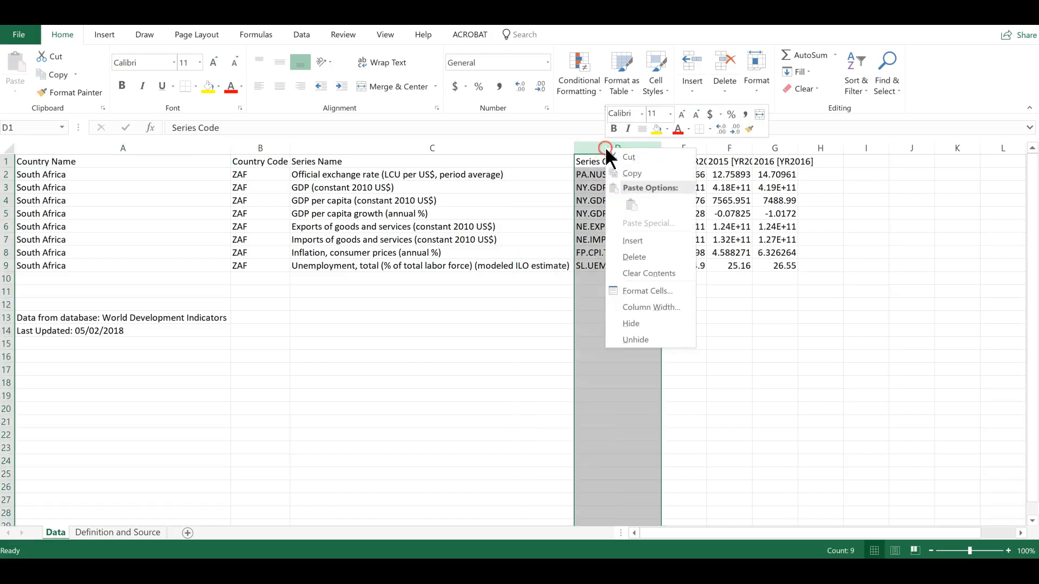
left_click(641, 258)
left_click(605, 346)
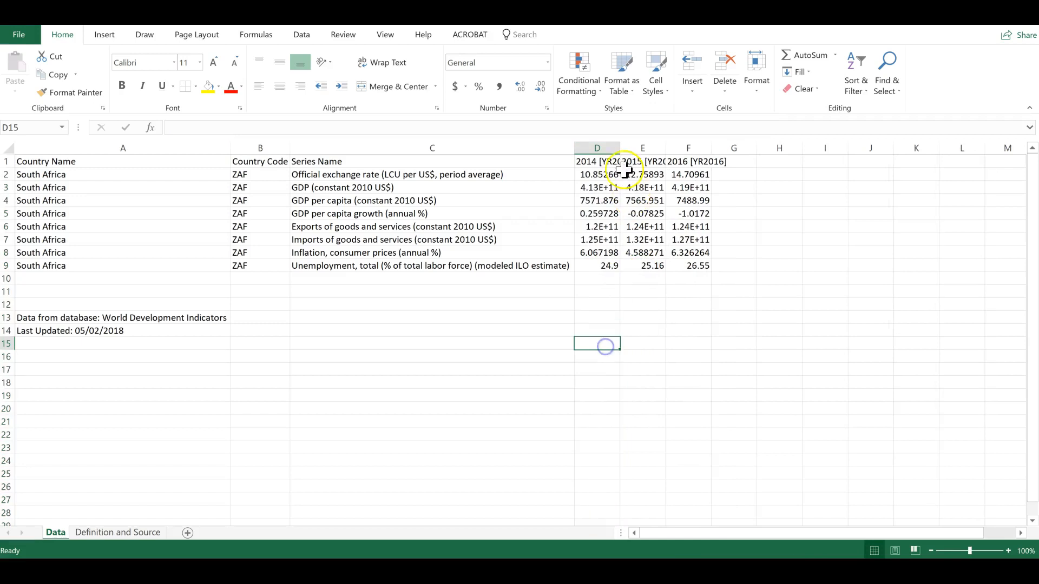
Autofit the widths of the three year columns
left_click_drag(620, 147, 683, 145)
double_click(620, 147)
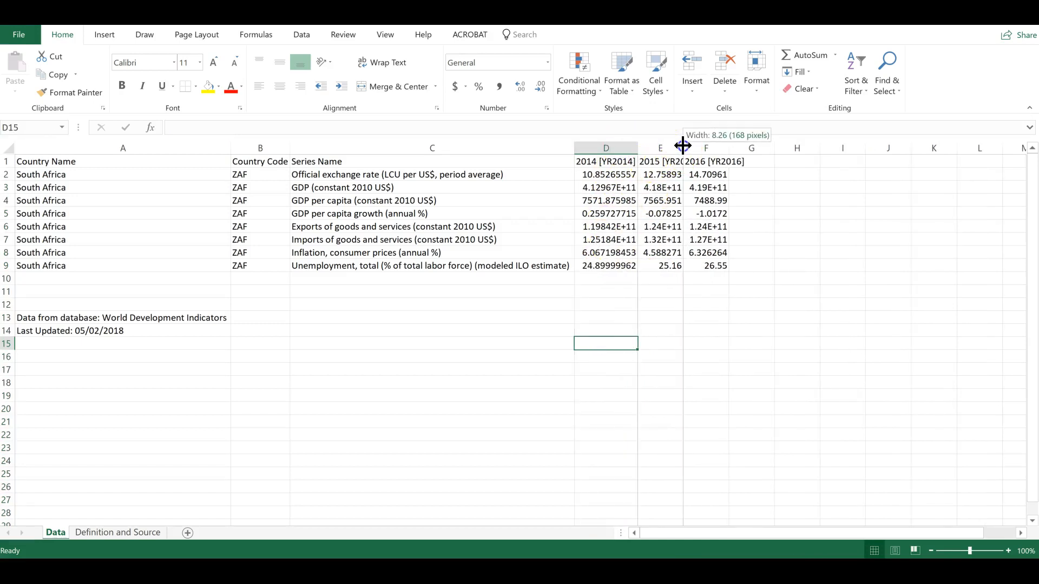
double_click(683, 145)
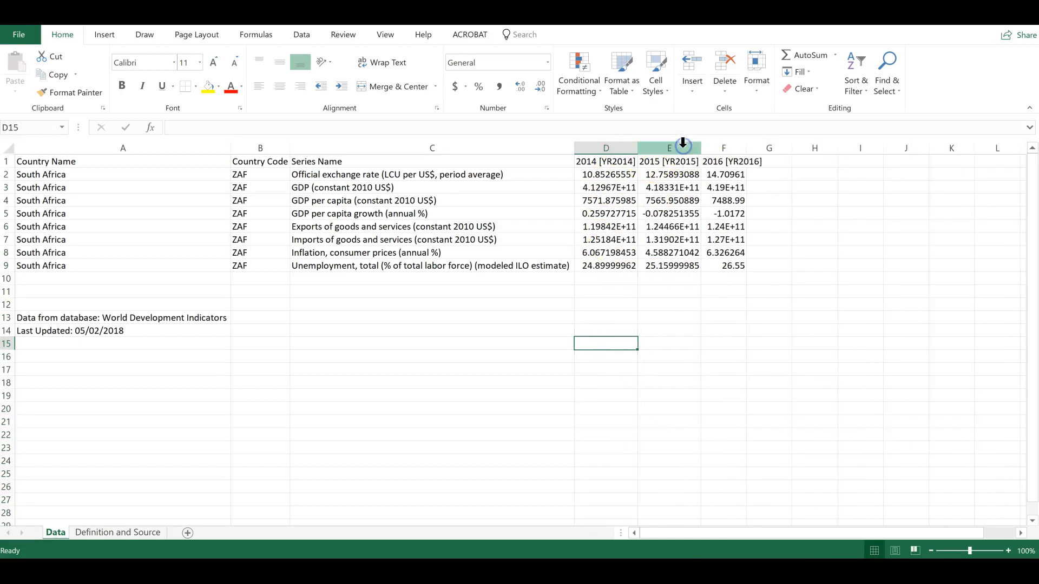
double_click(746, 144)
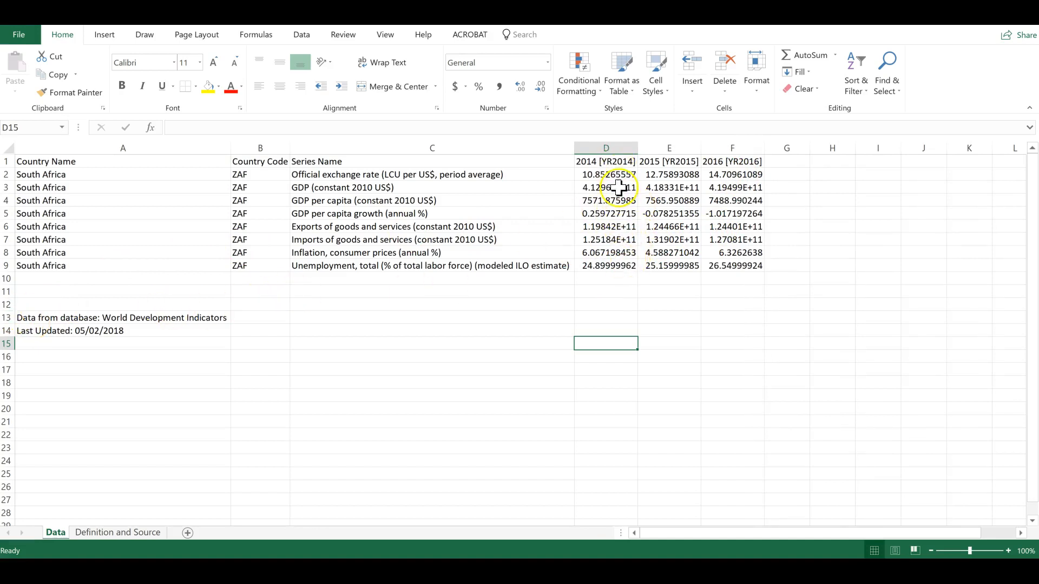
Rename the year column headers to 2014, 2015 and 2016
left_click(601, 158)
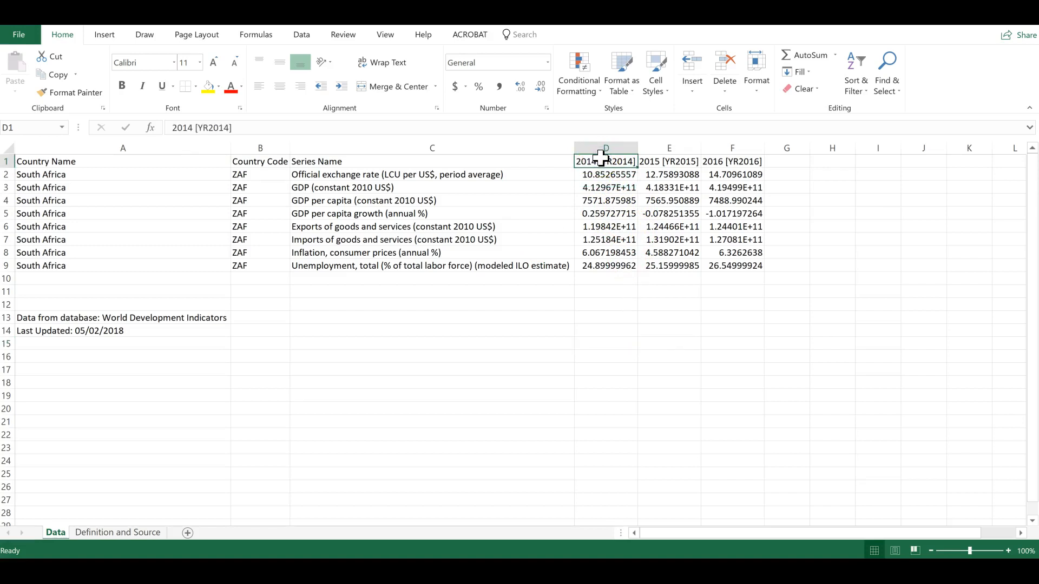
type("201")
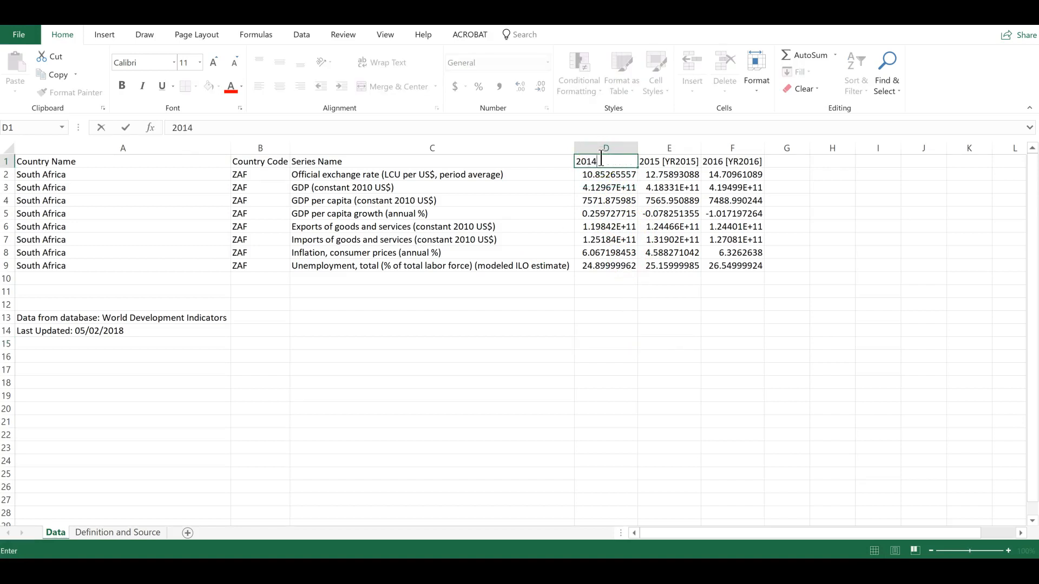
type("4")
key("Tab")
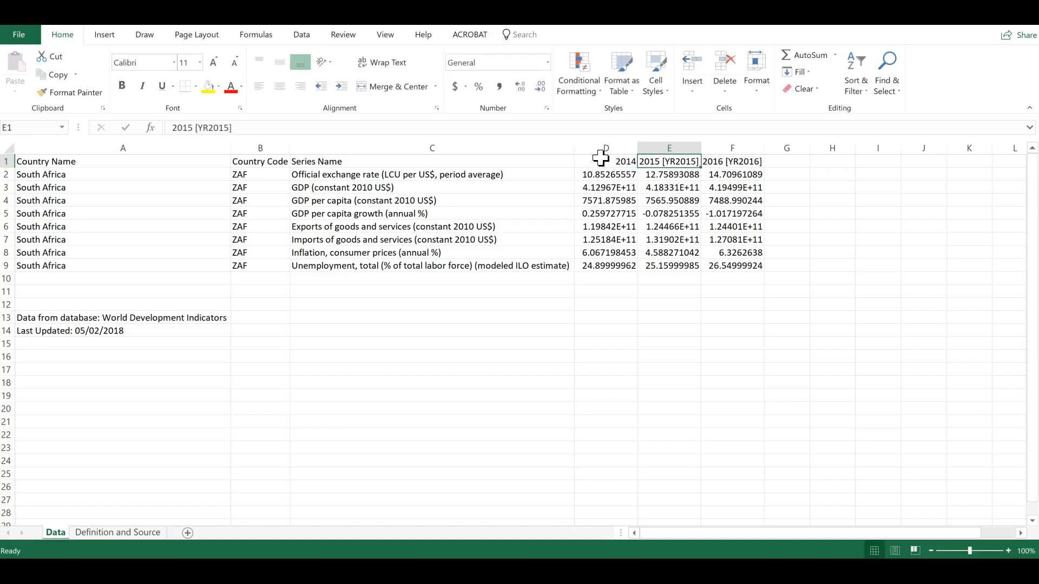
type("291")
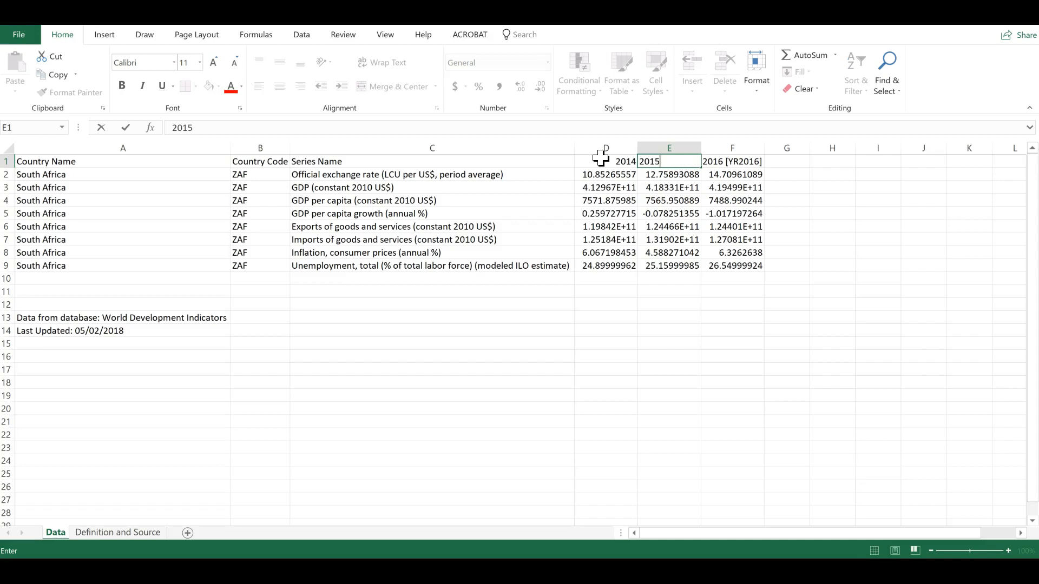
key("Tab")
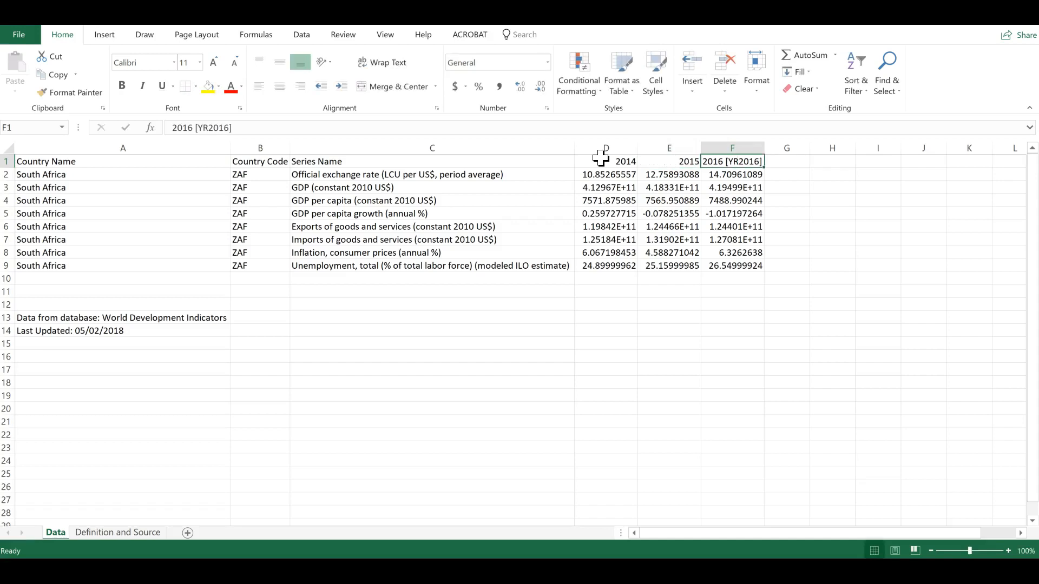
type("2016")
key("Tab")
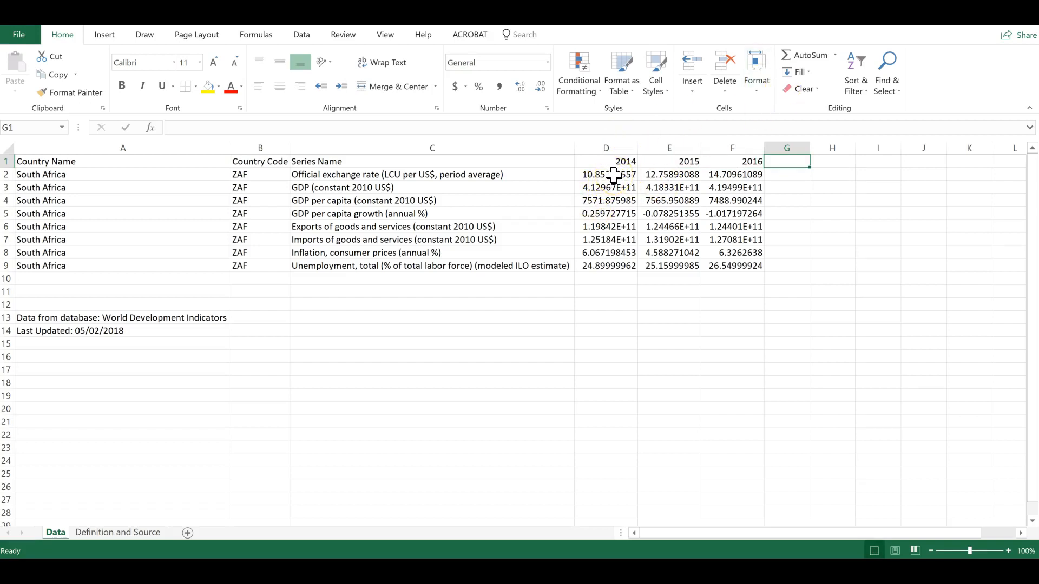
Format the data values for all three years with comma style and one decimal place
left_click_drag(614, 175, 754, 262)
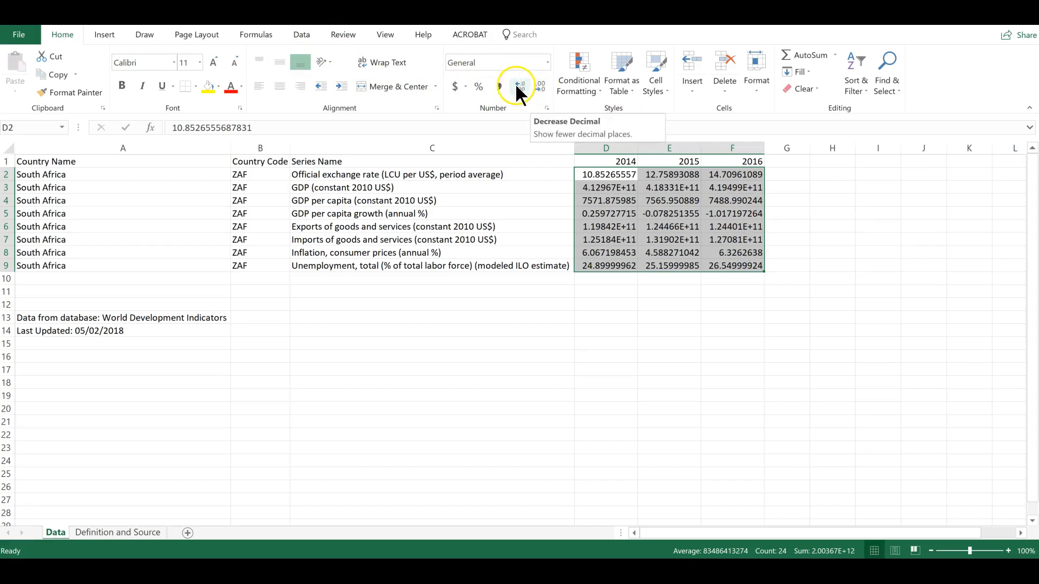
left_click(500, 87)
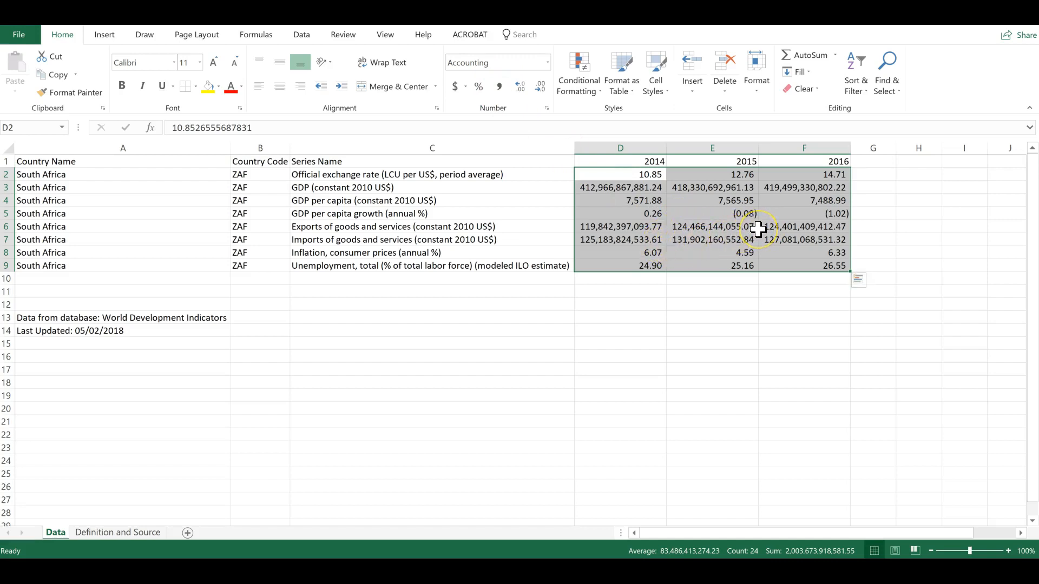
left_click(541, 88)
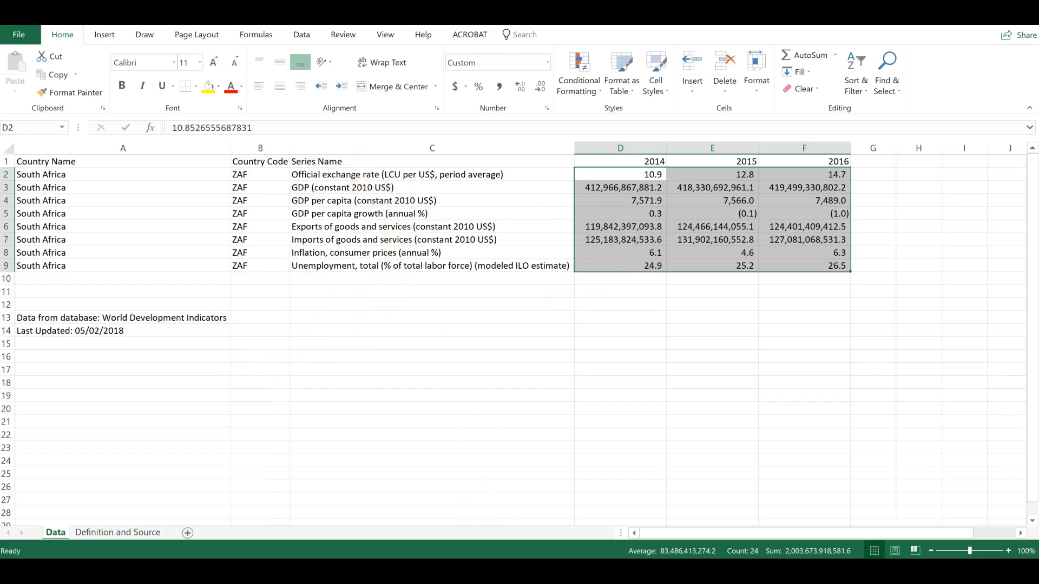
Arrange the Country Analysis Project Template document and the Excel data workbook side by side
mouse_move(537, 572)
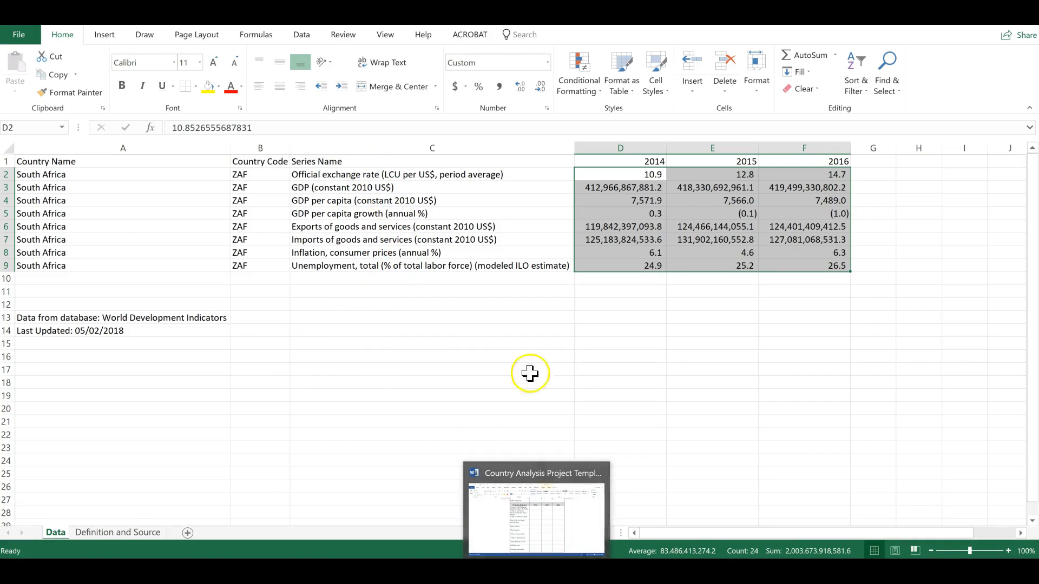
left_click(536, 571)
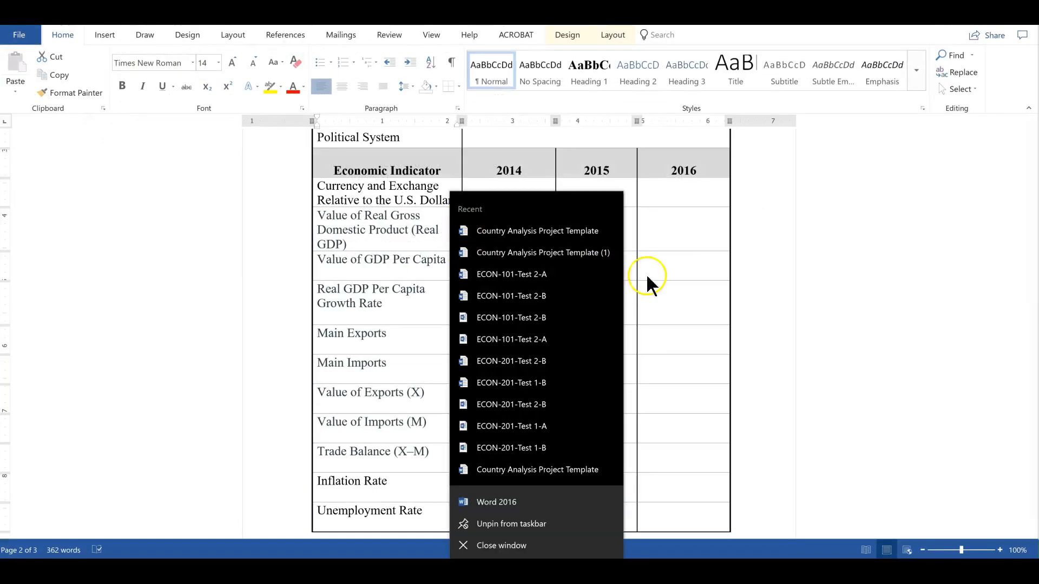
left_click(669, 271)
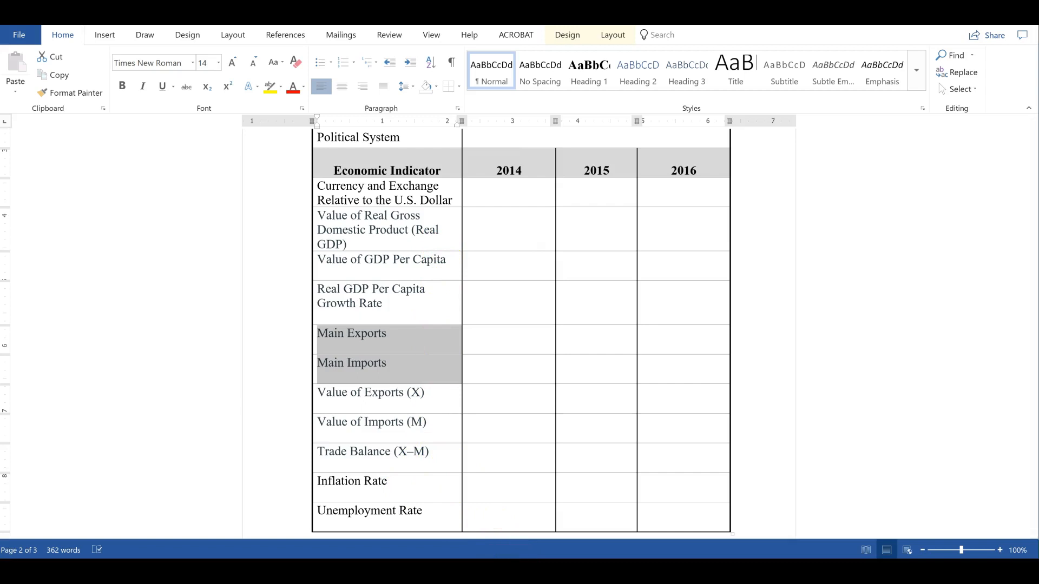
mouse_move(506, 574)
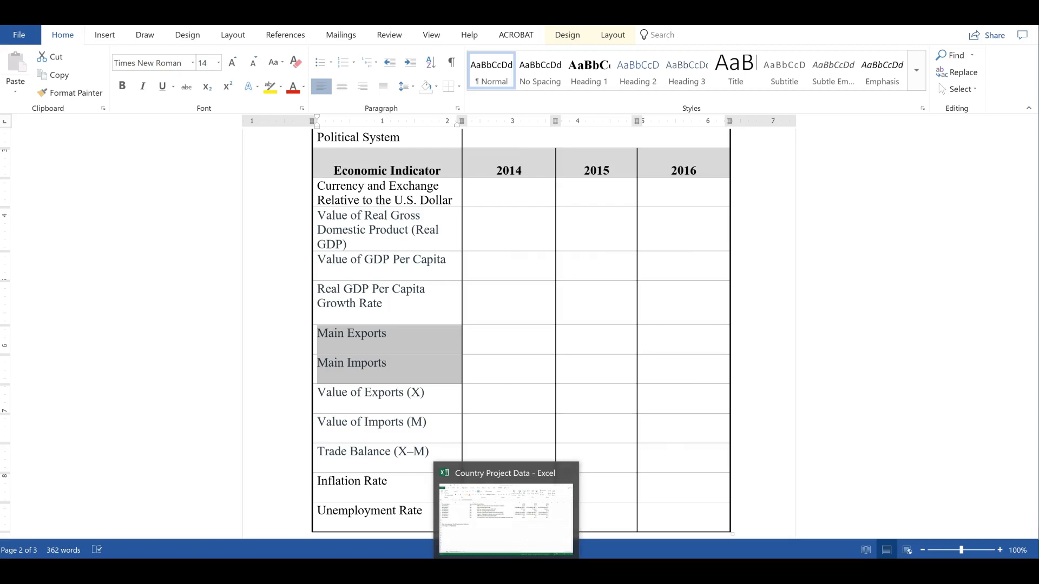
left_click(506, 519)
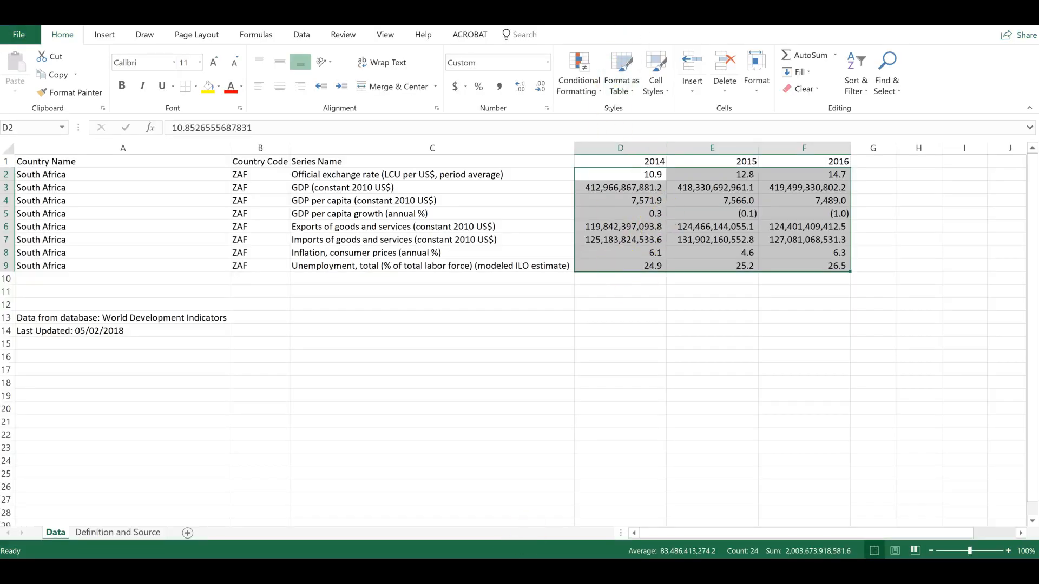
left_click_drag(525, 21, 1035, 180)
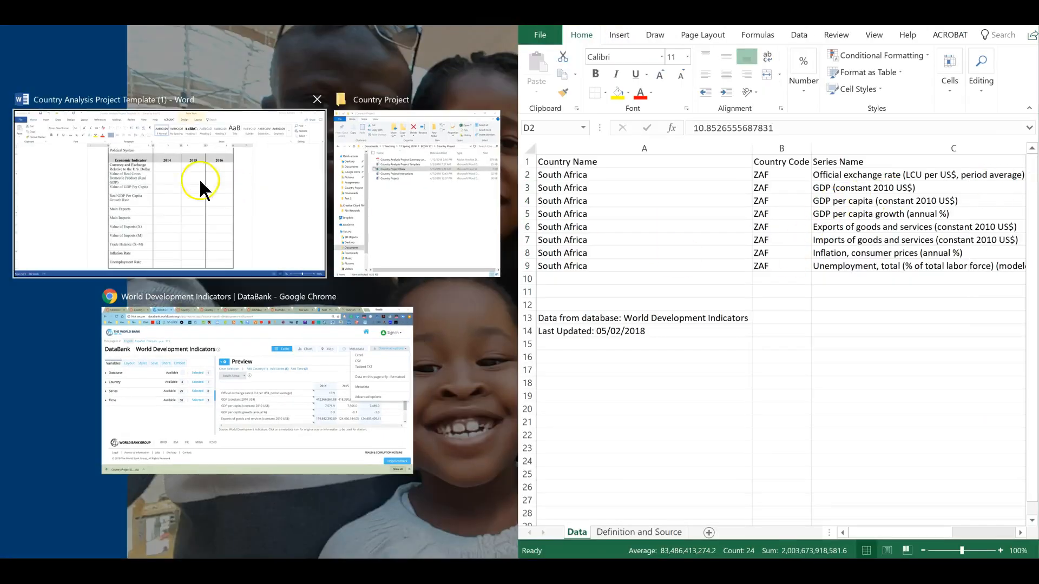
left_click(163, 187)
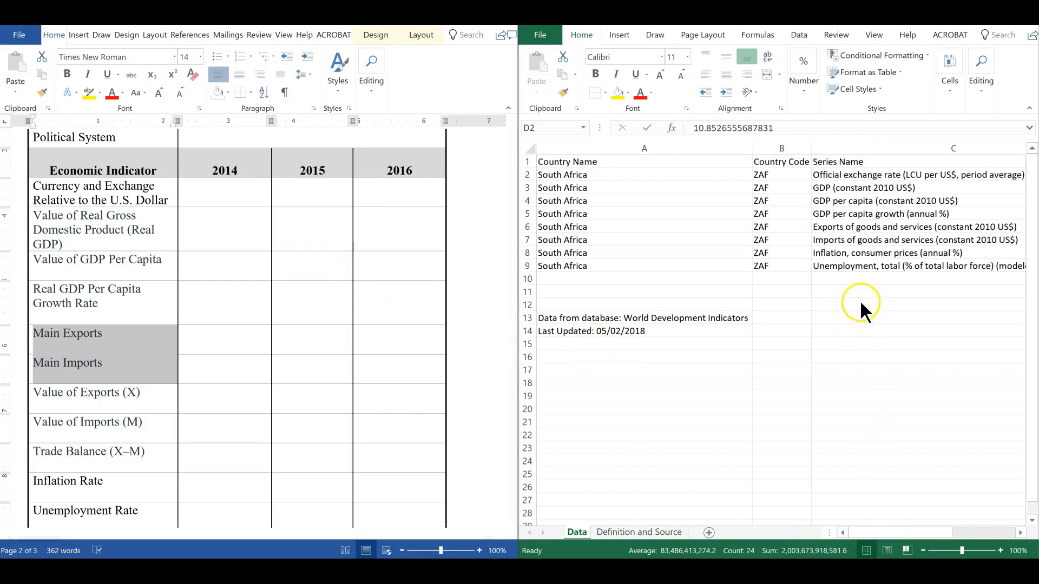
Resize the side-by-side panes so the Excel series names and year values fit beside the template
left_click(885, 528)
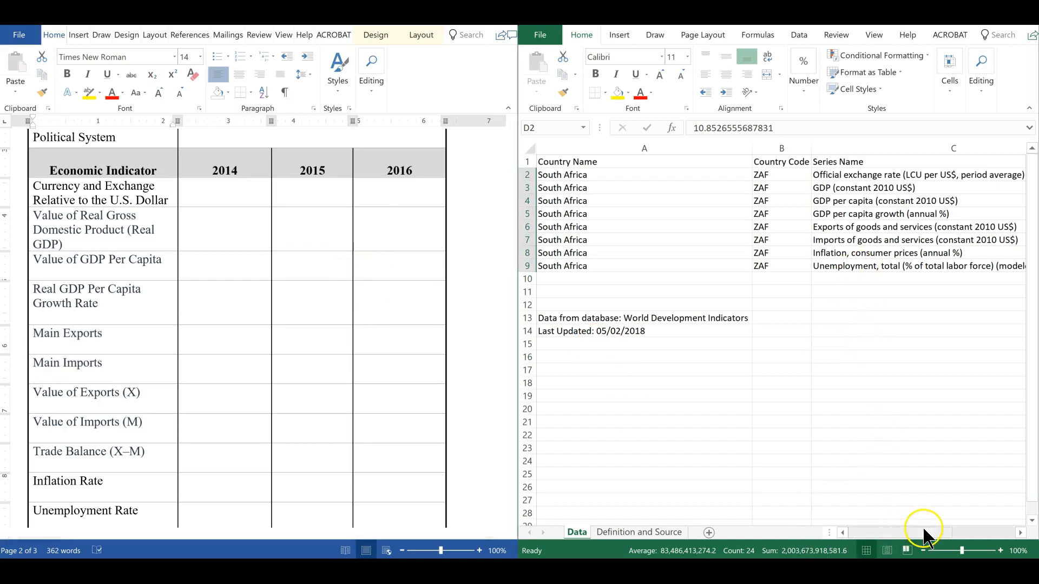
left_click_drag(912, 533, 943, 537)
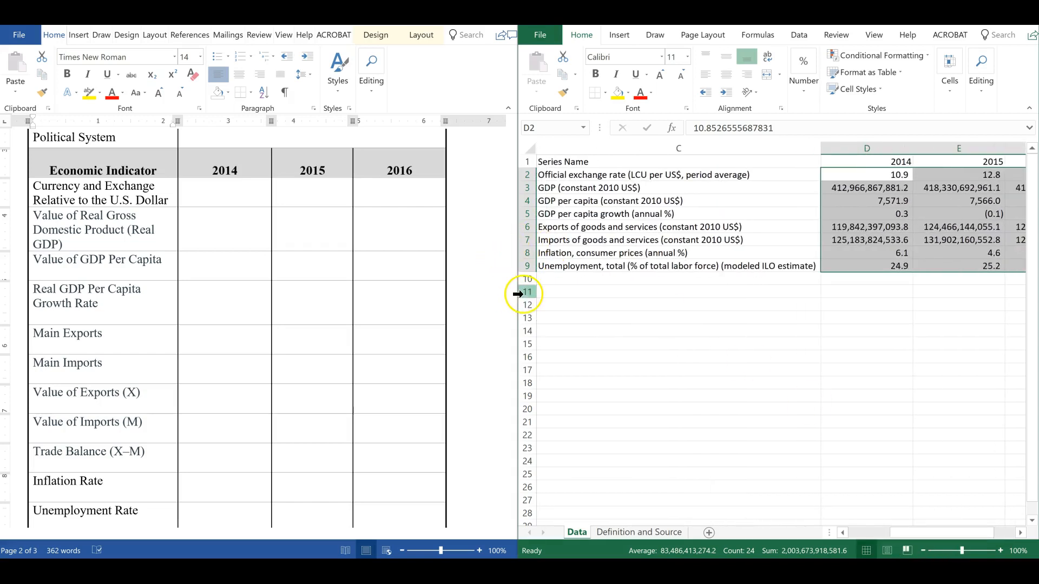
left_click_drag(515, 307, 455, 317)
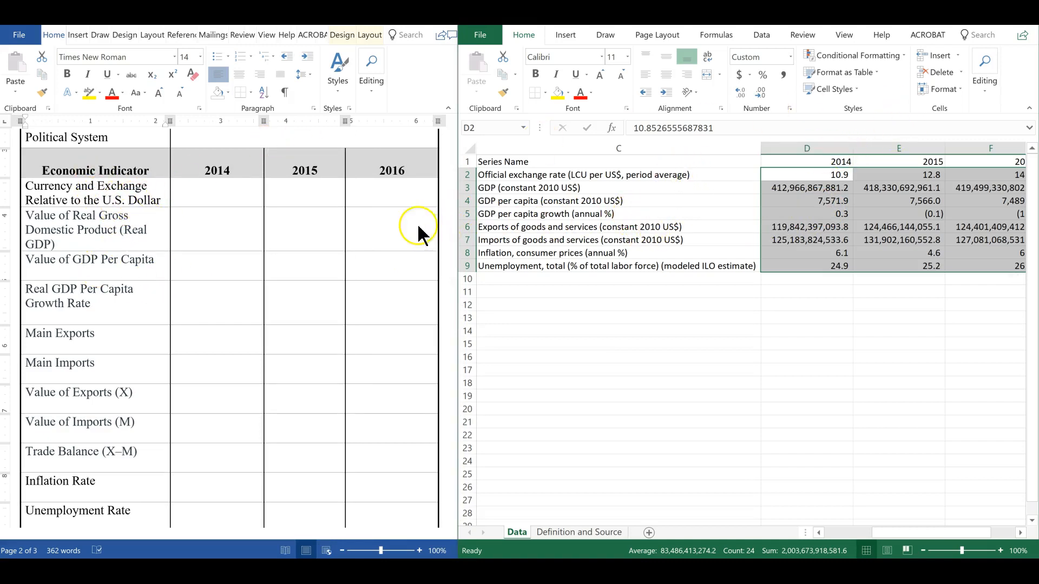
left_click(594, 173)
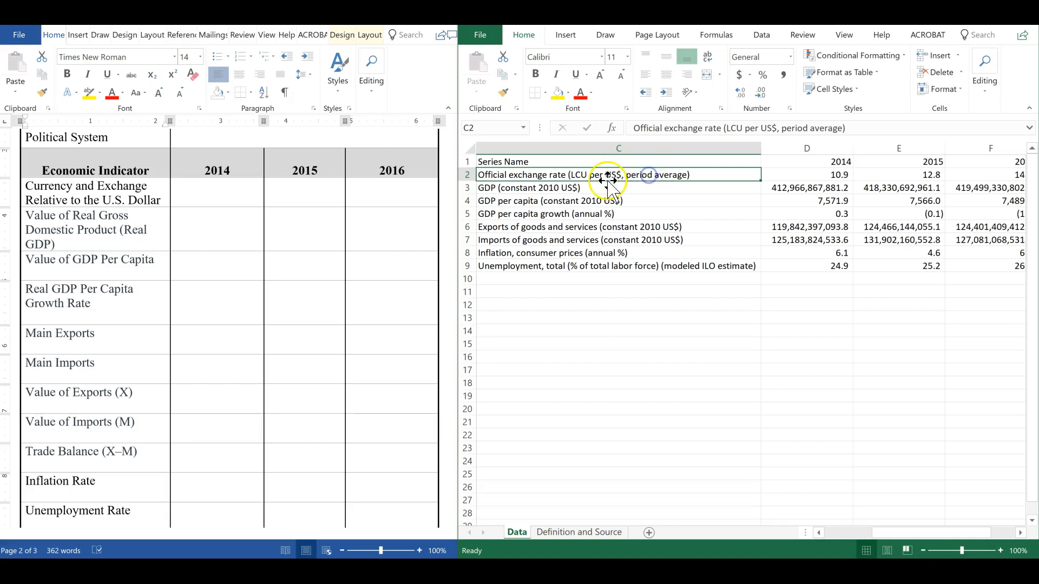
Append the note "(Local Cureency" to the currency exchange row label in the template table
left_click(160, 201)
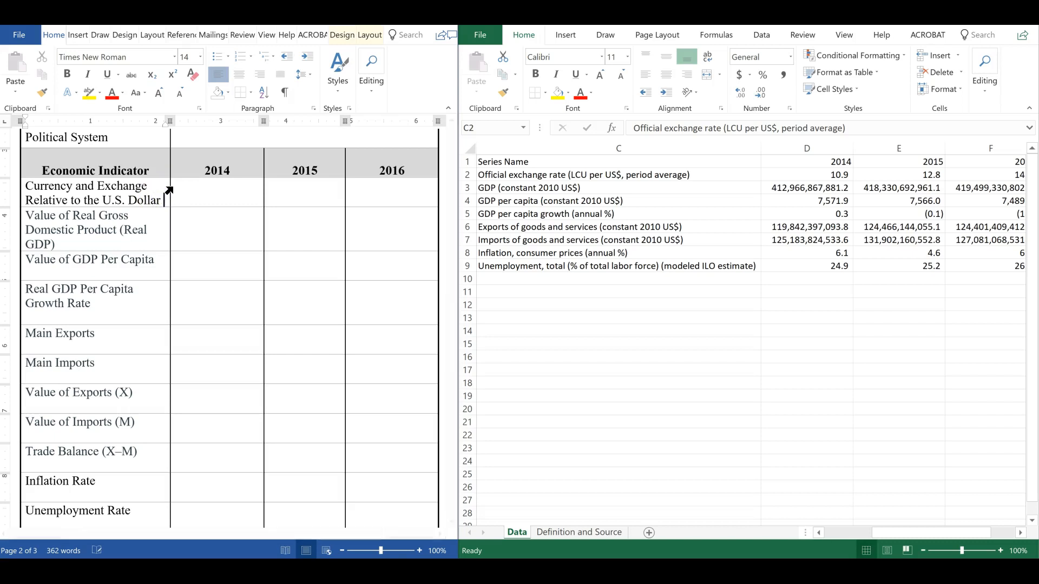
type("(")
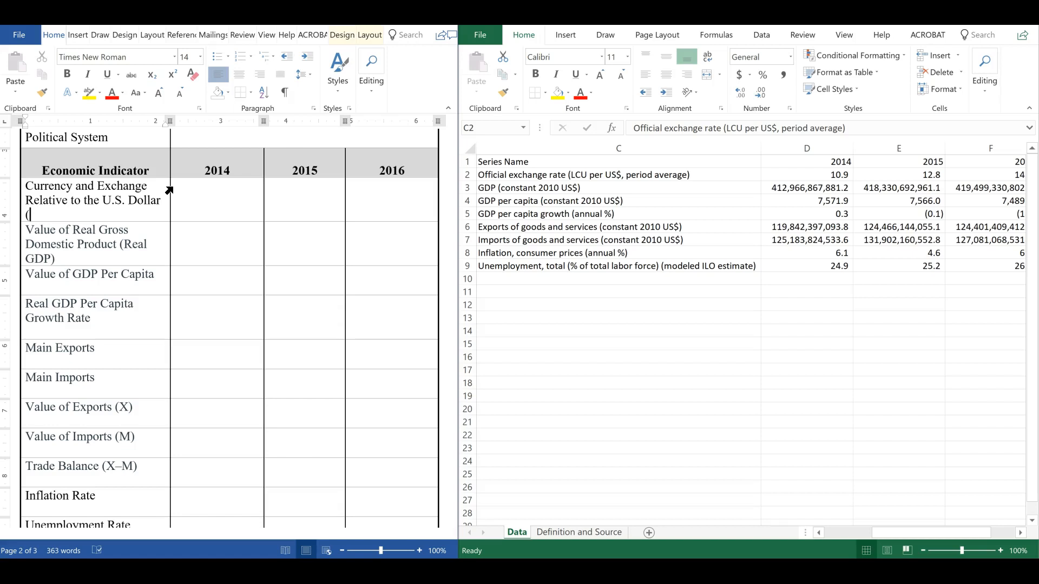
type("Local Curee")
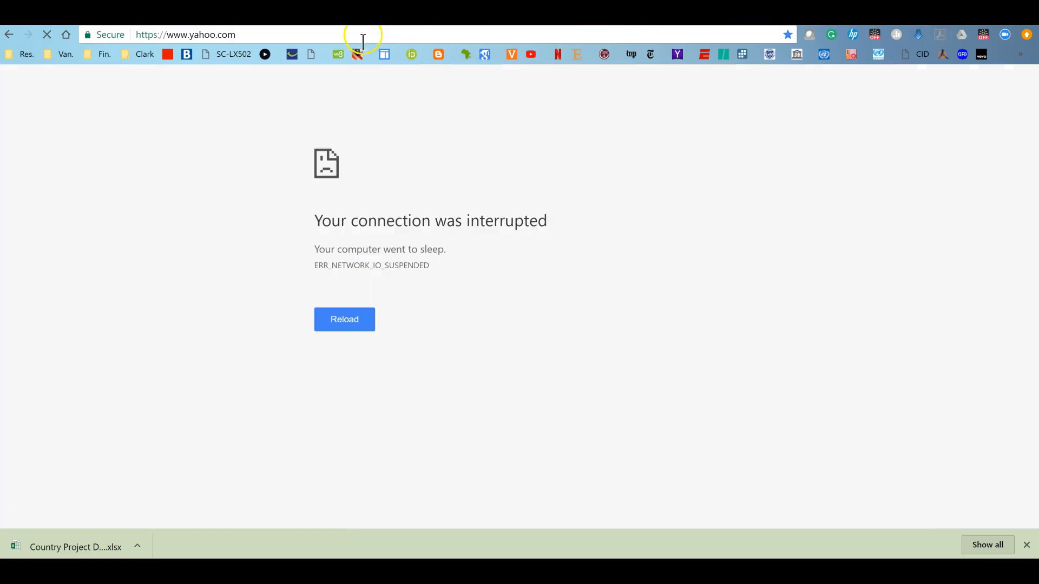
Search the web for "south african currency" to find the currency's name
left_click(363, 42)
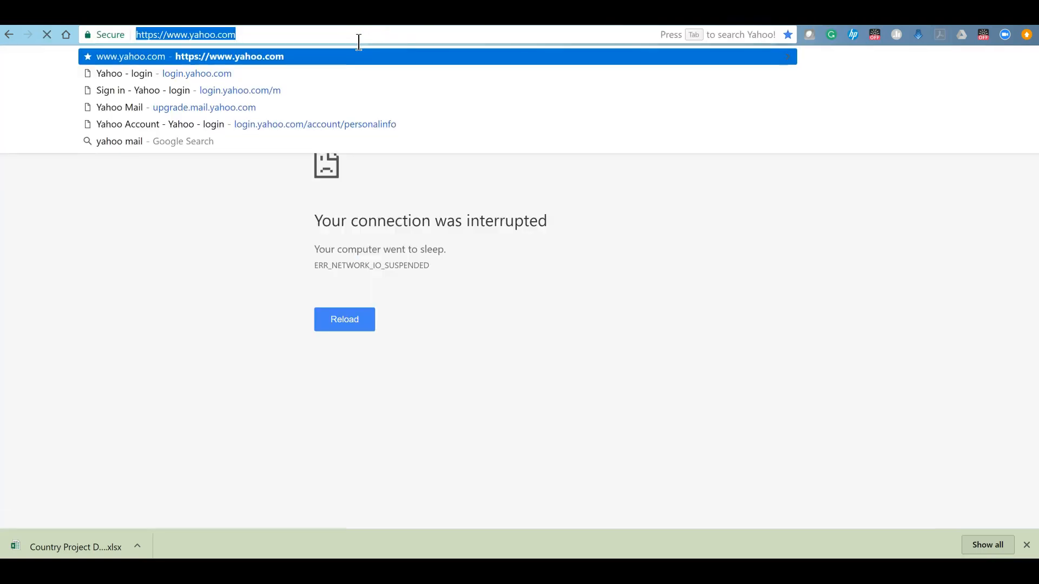
type("south")
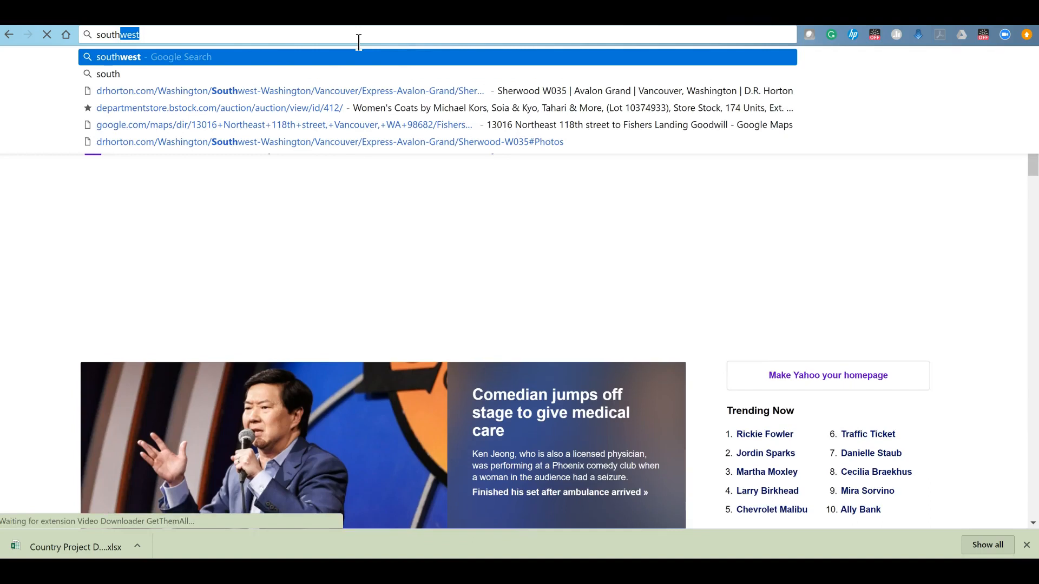
type(" afr")
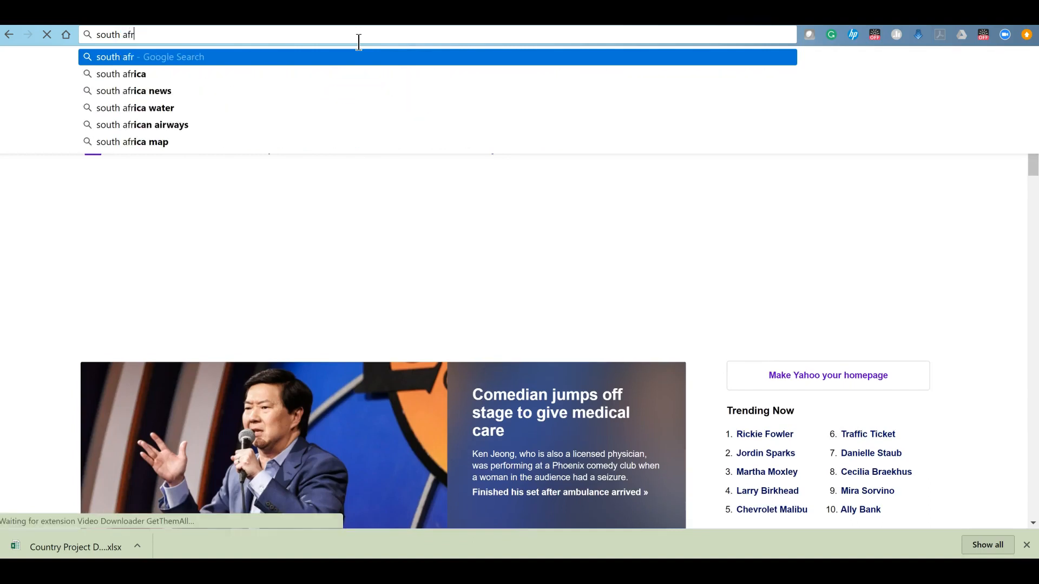
type("ican")
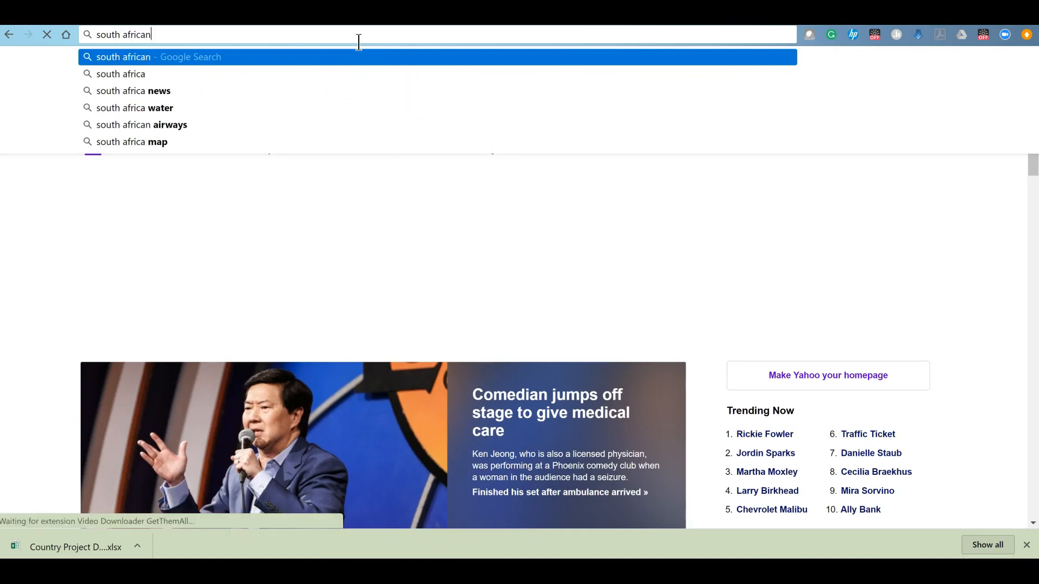
type(" currency")
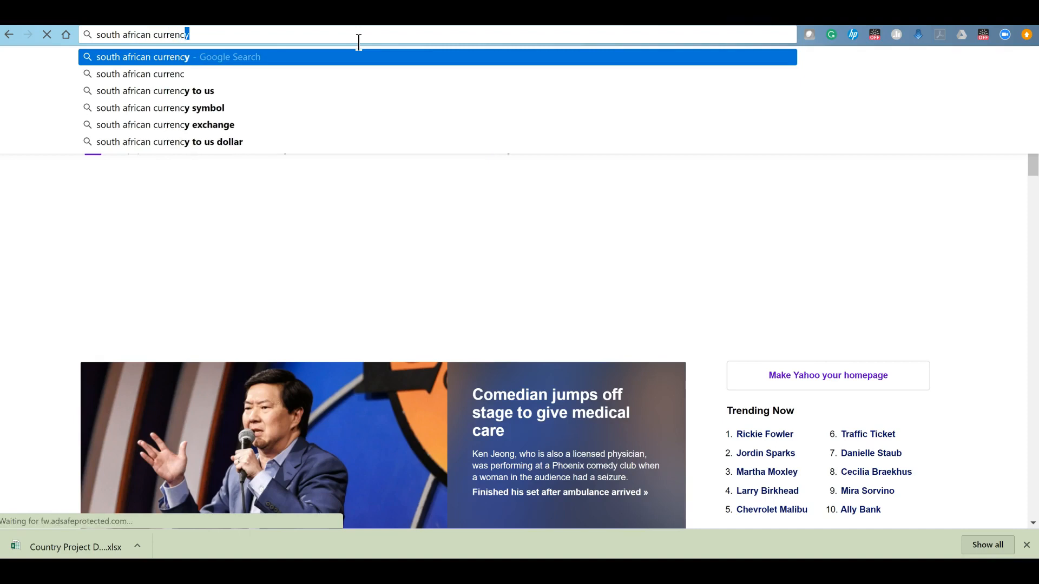
key("Return")
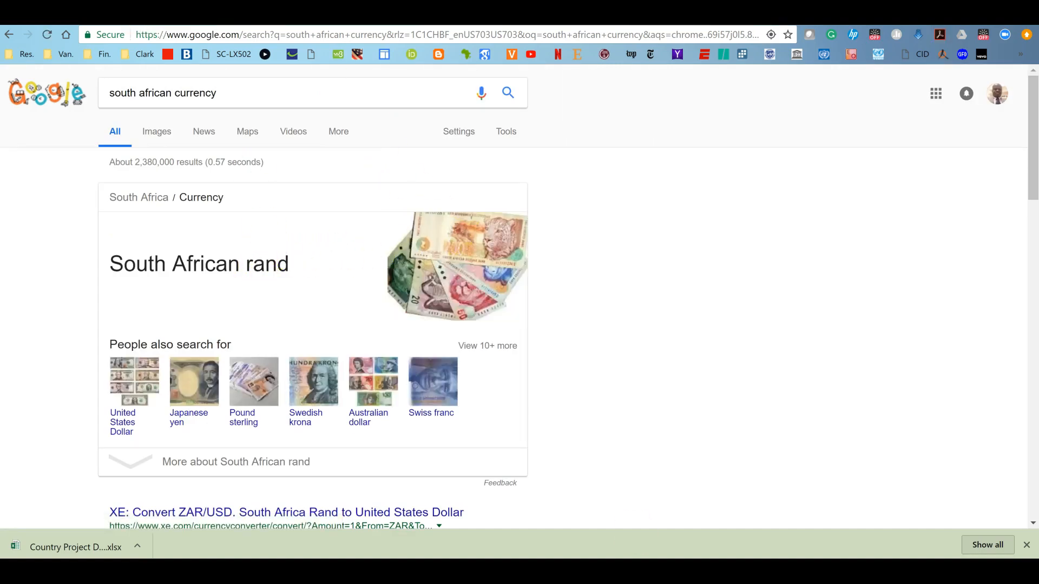
Replace the note text in the currency exchange label with "Rand per US$)"
key("alt+Tab")
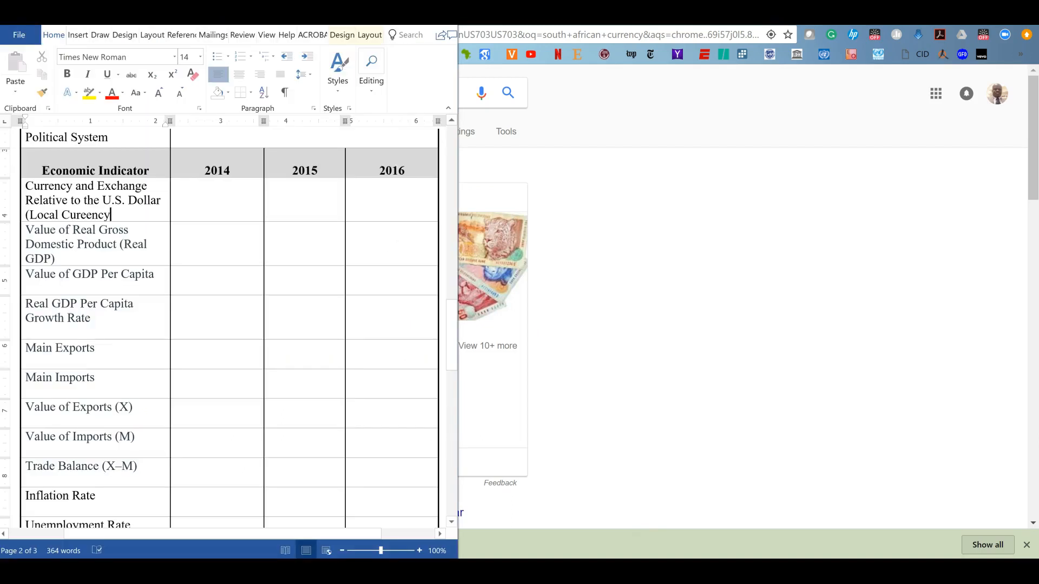
left_click(505, 515)
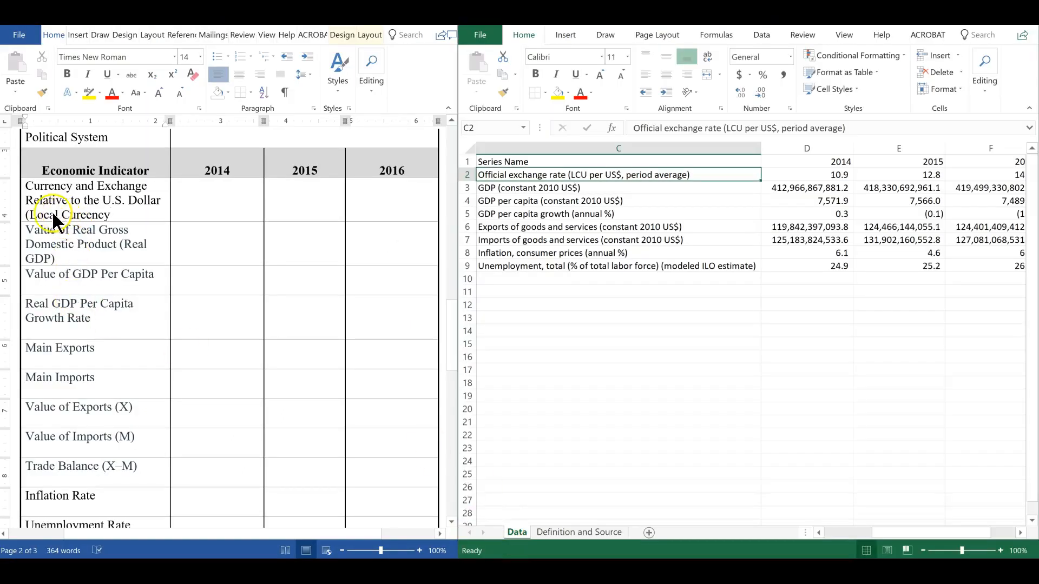
left_click(32, 215)
left_click_drag(31, 215, 111, 213)
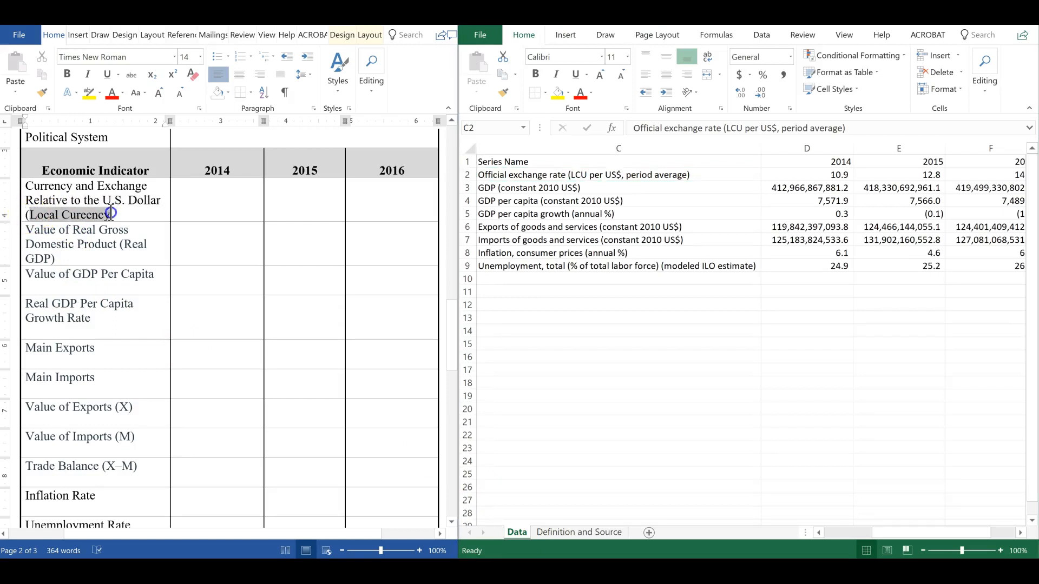
type("Rand per US$")
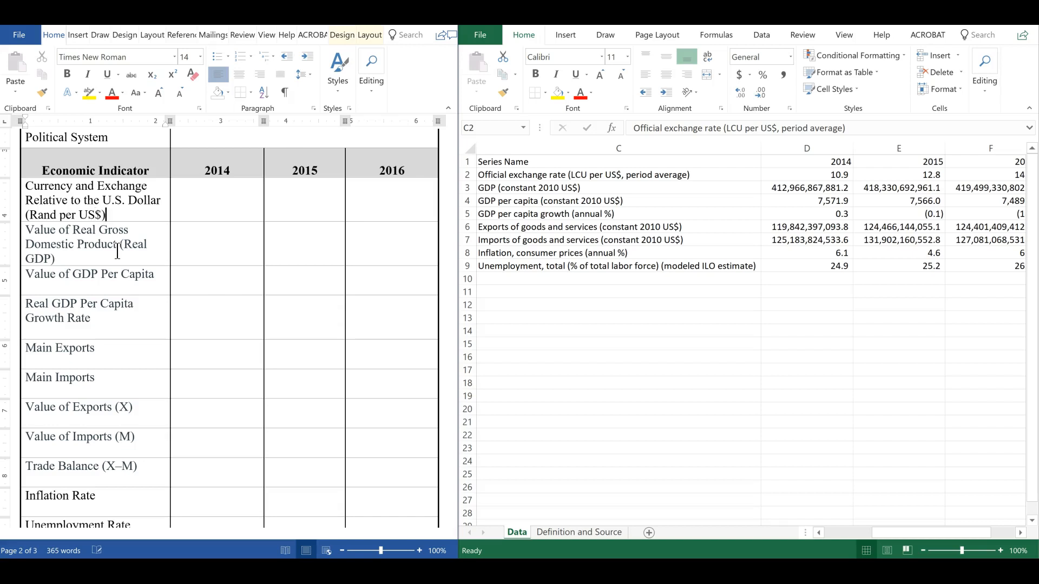
Enter the exchange rates 10.9, 12.8 and 14.7 in the 2014, 2015 and 2016 cells of the currency row
left_click(210, 204)
type("10.9")
key("Tab")
type("12")
key("Tab")
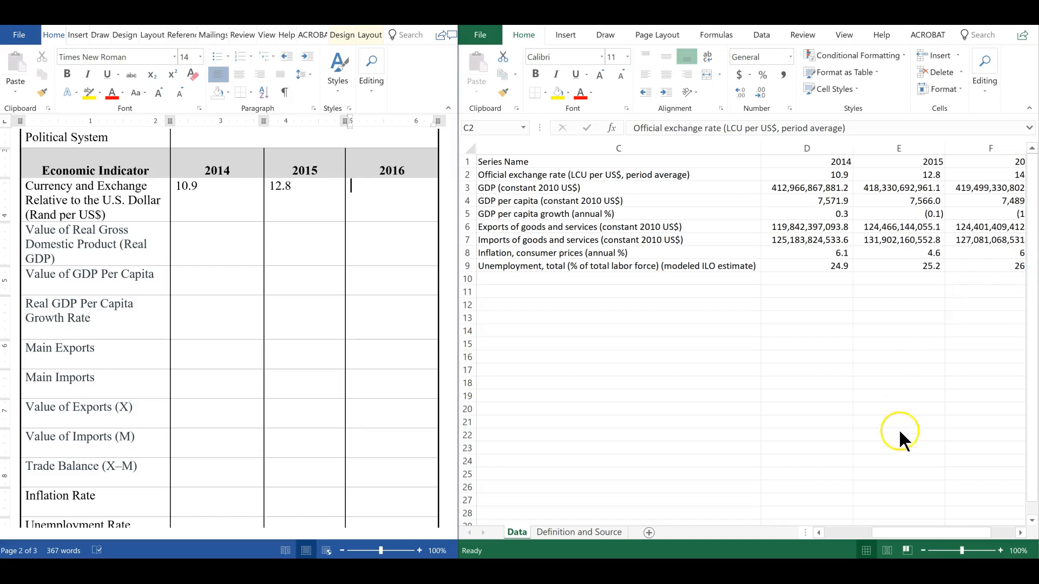
left_click(913, 533)
left_click_drag(913, 533, 947, 537)
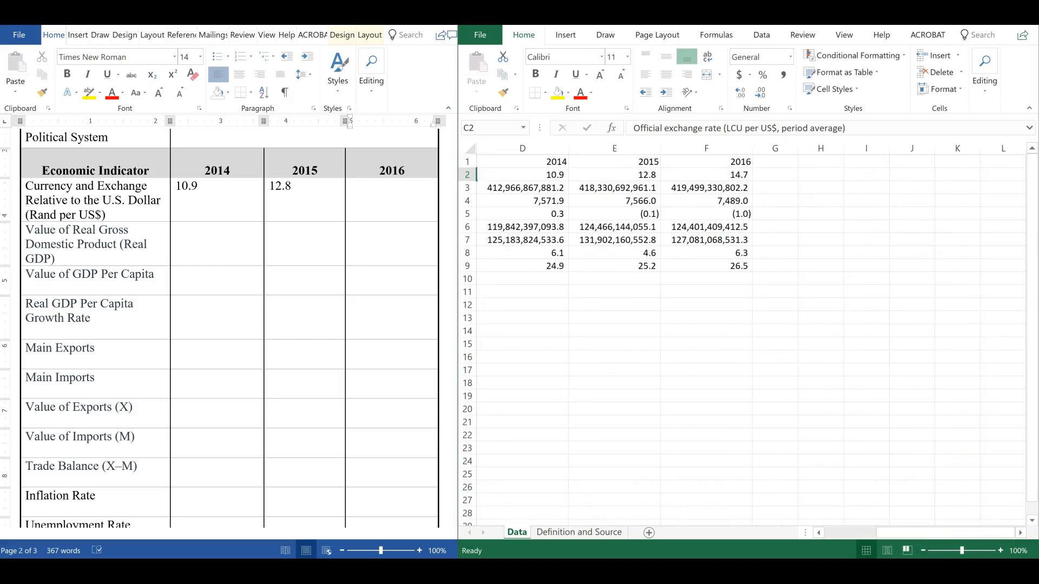
left_click(371, 190)
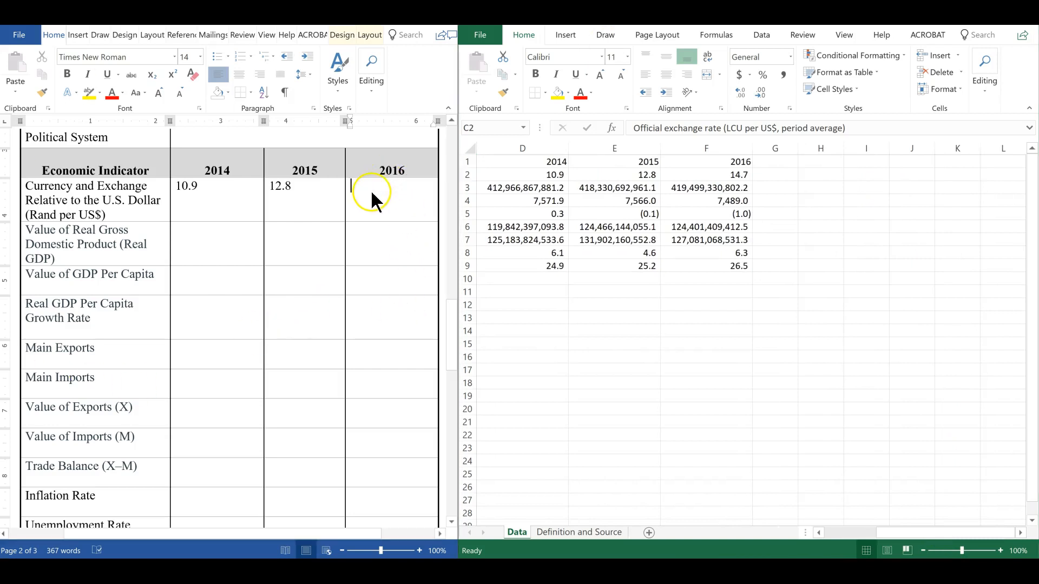
type("14.")
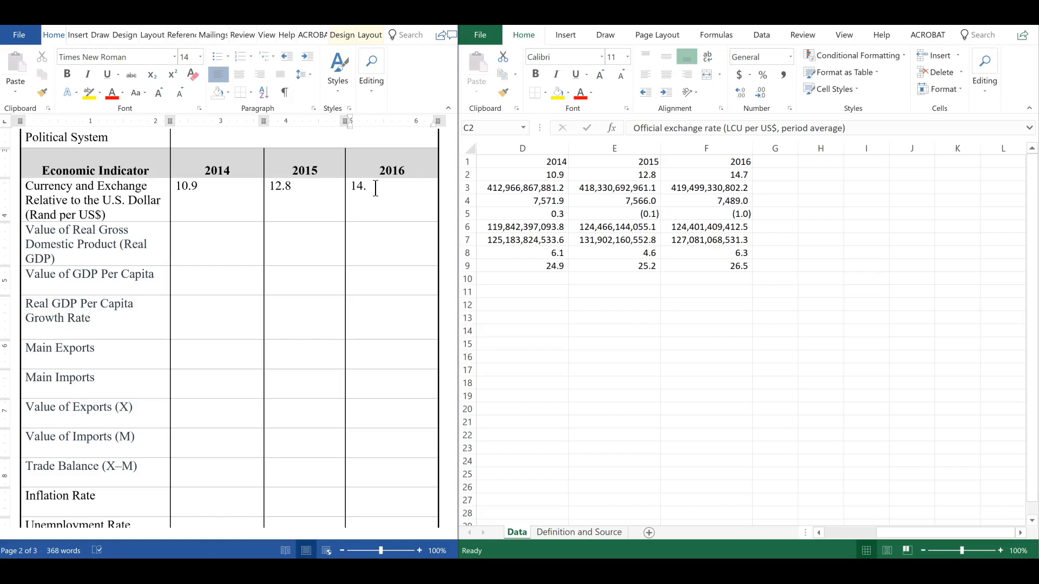
type("7")
Append "(2010 US$)" to the Value of Real Gross Domestic Product row label
left_click_drag(907, 531, 830, 531)
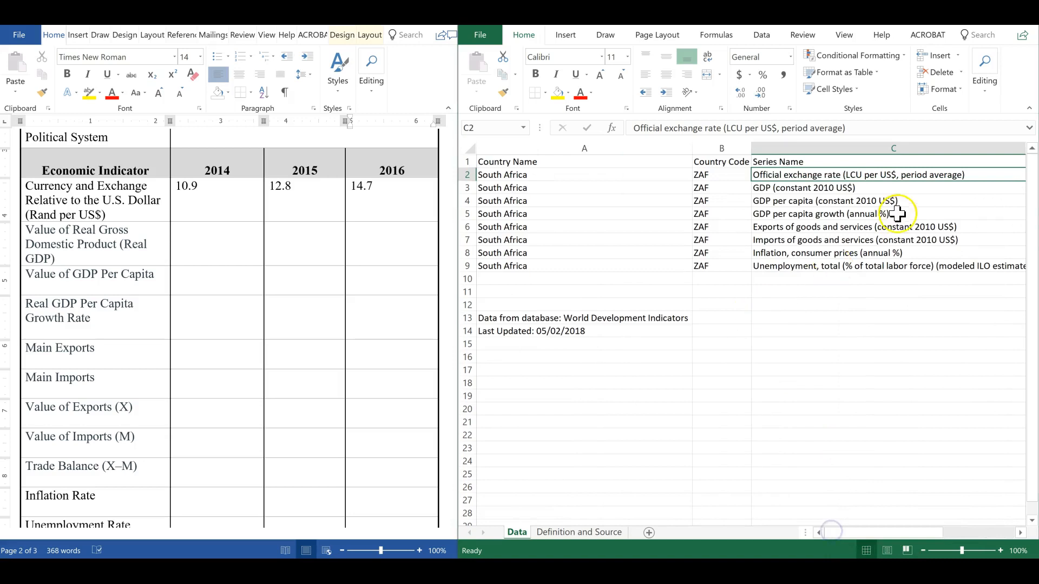
left_click(787, 189)
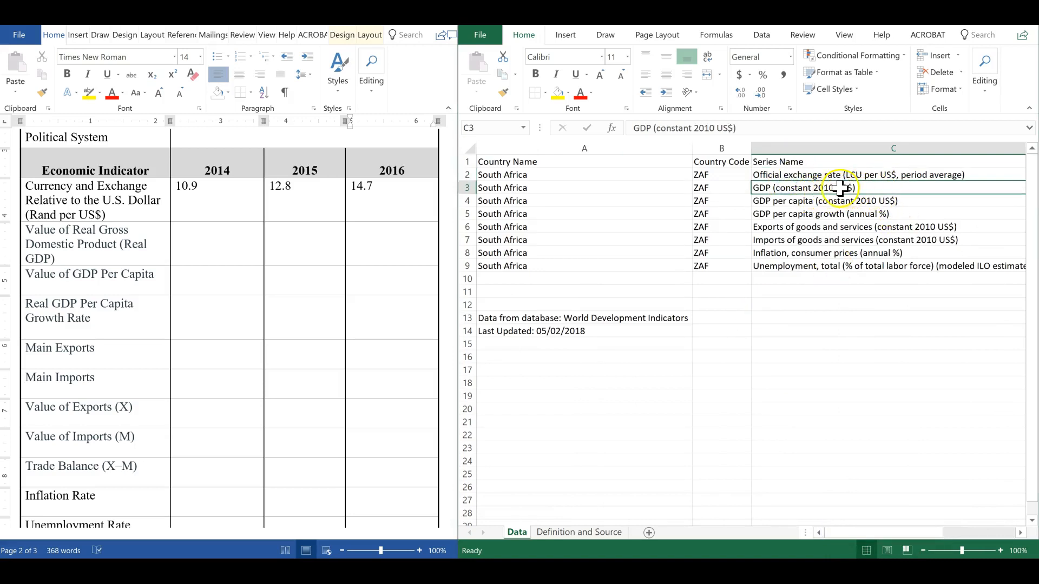
left_click(106, 214)
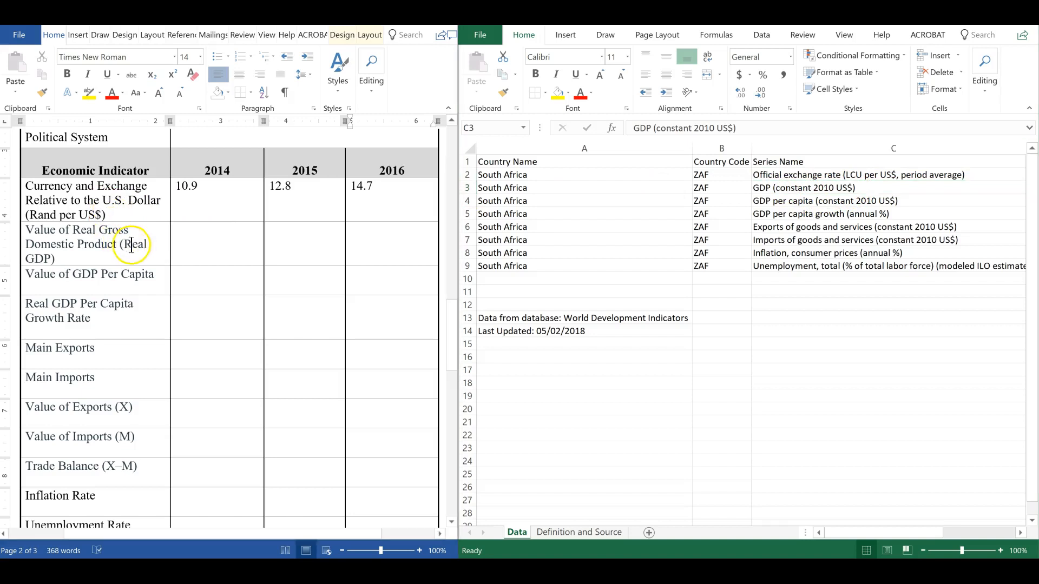
left_click(70, 259)
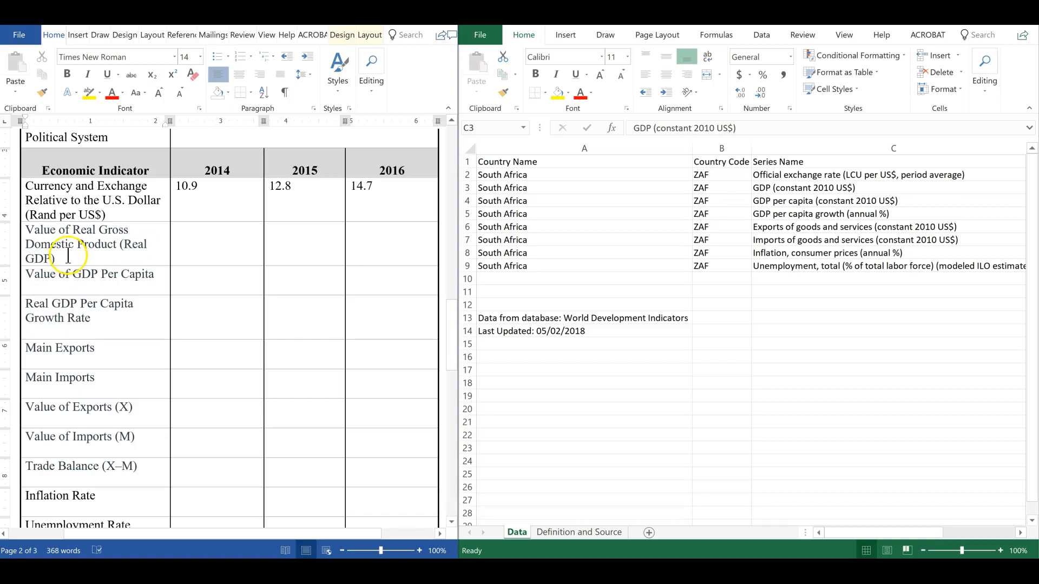
type("(201")
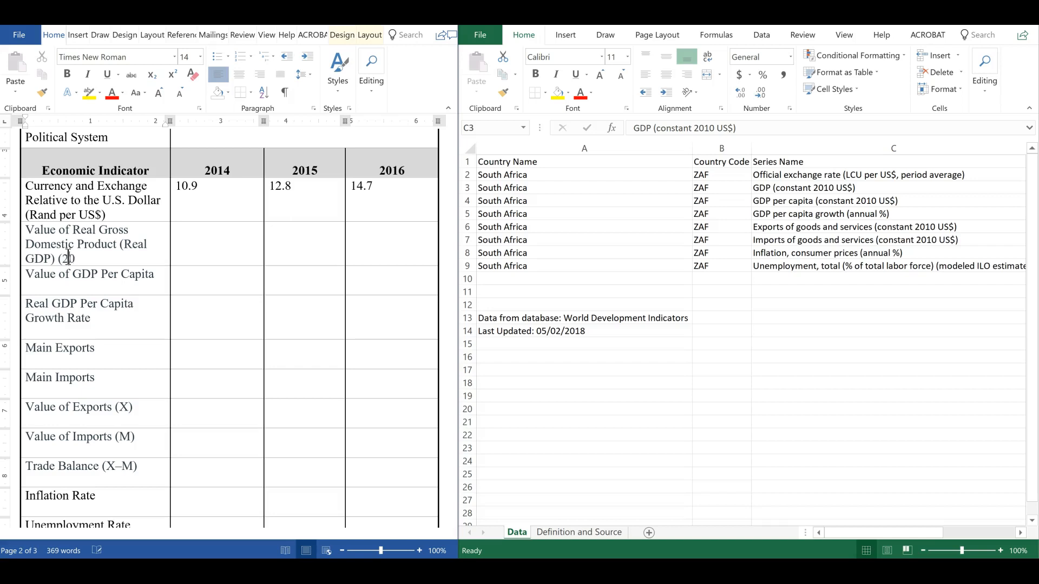
type("0 US$)")
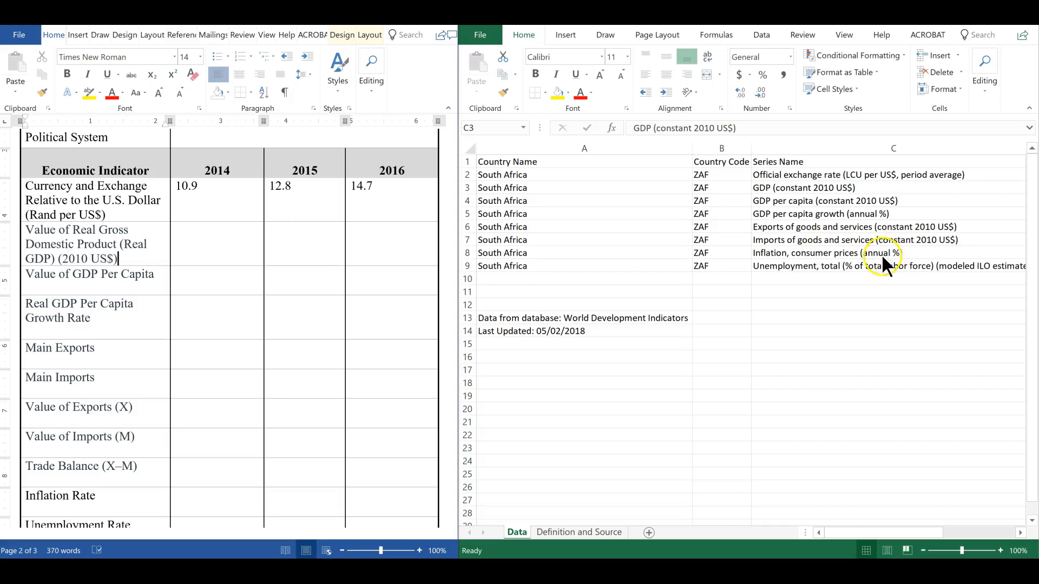
left_click_drag(872, 533, 966, 539)
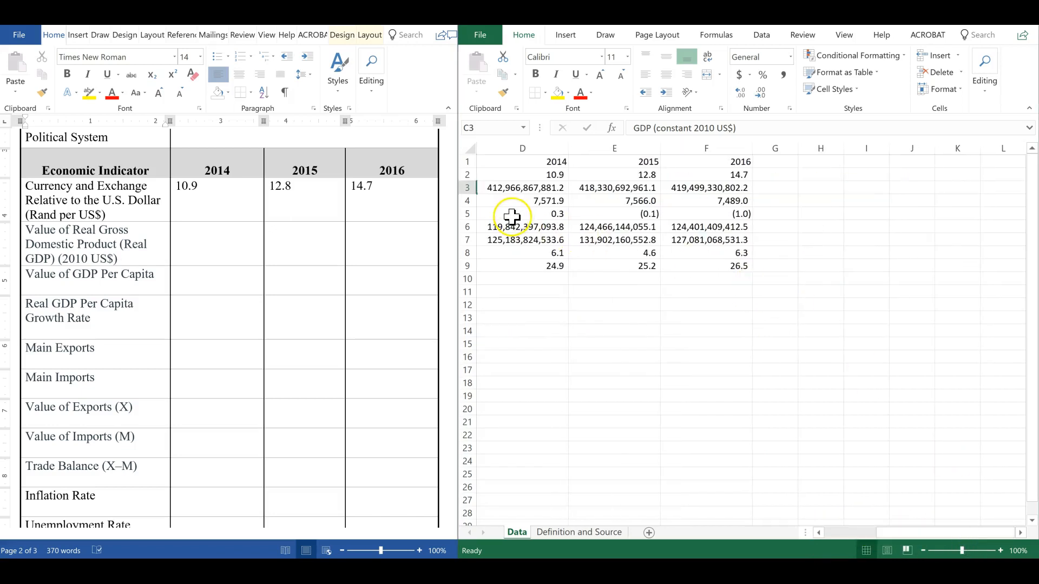
Copy the 2014, 2015 and 2016 real GDP values from the sheet into the matching cells of the Real GDP row
left_click(527, 187)
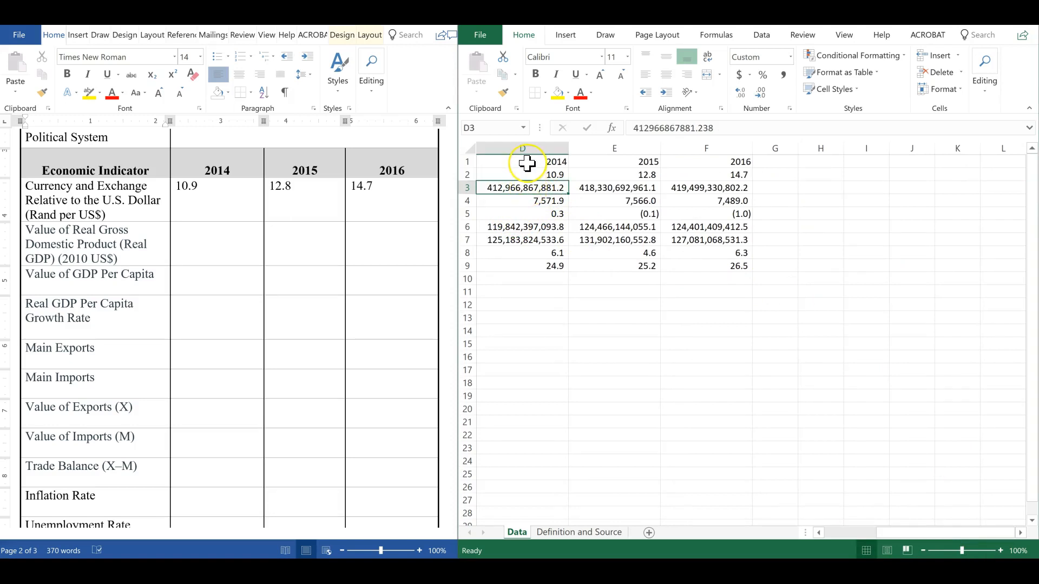
key("ctrl+c")
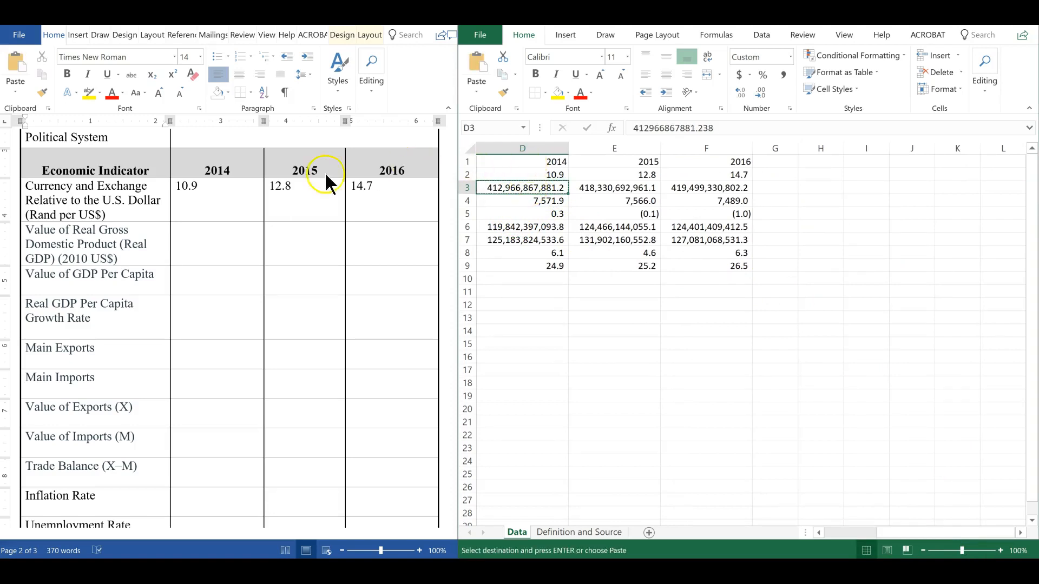
left_click(198, 249)
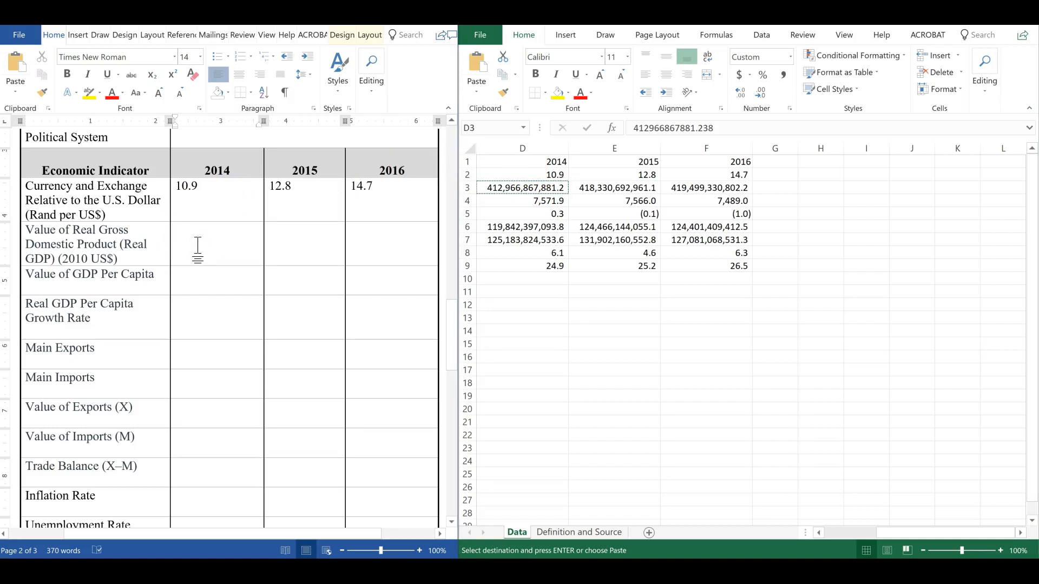
key("ctrl+v")
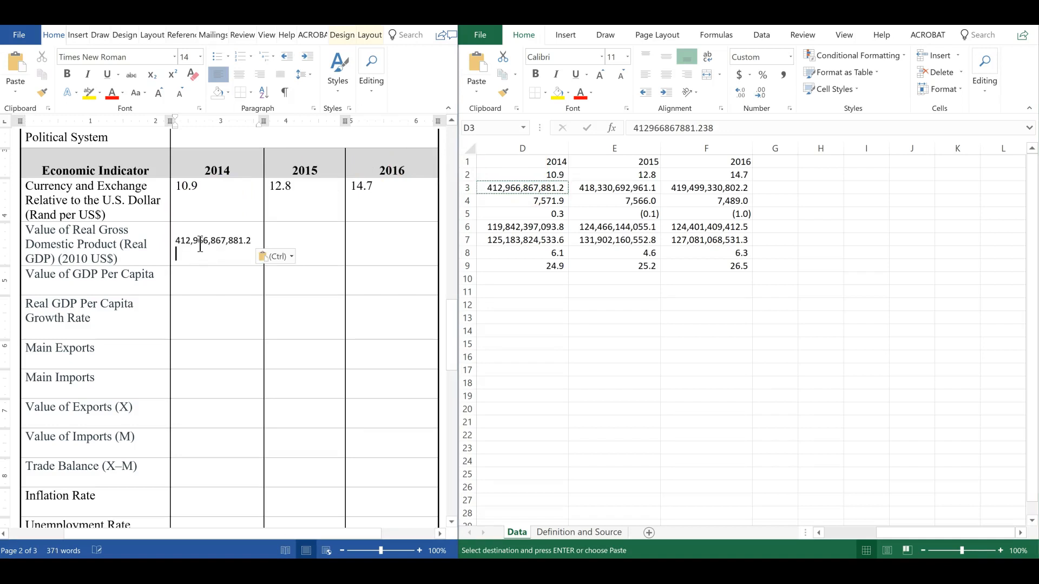
left_click(589, 213)
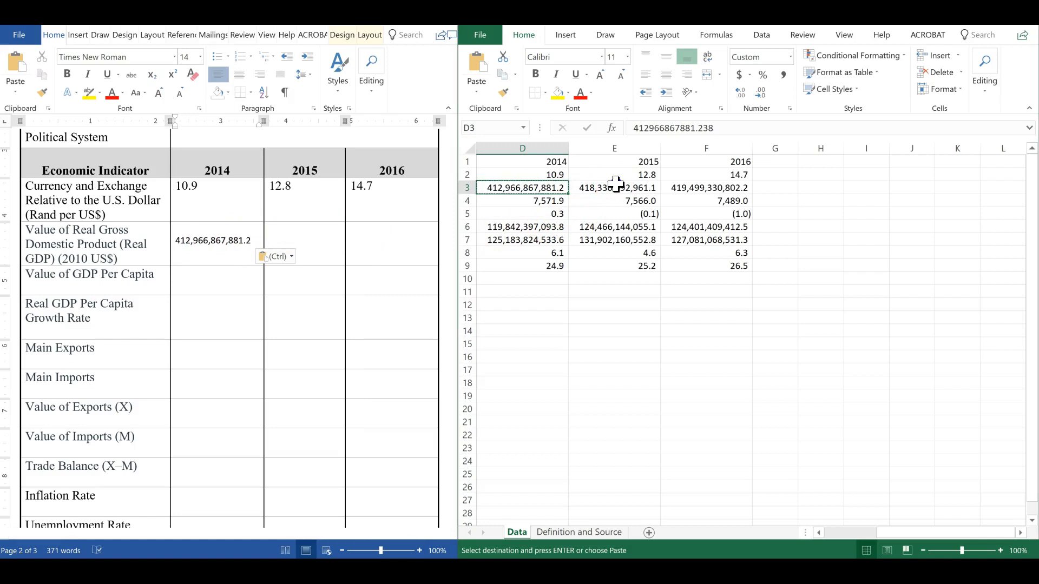
left_click(617, 188)
key("ctrl+c")
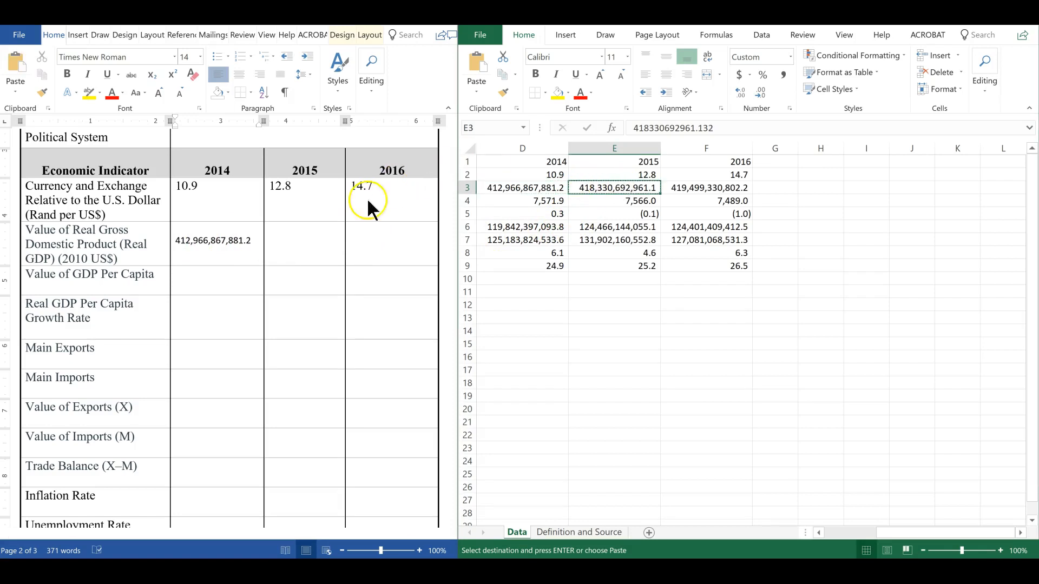
left_click(301, 248)
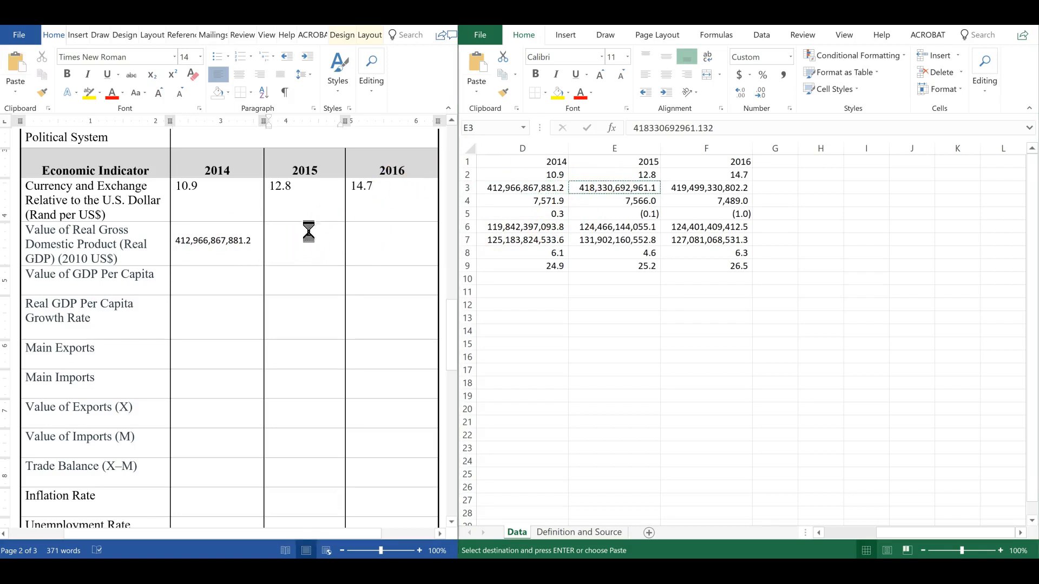
key("ctrl+v")
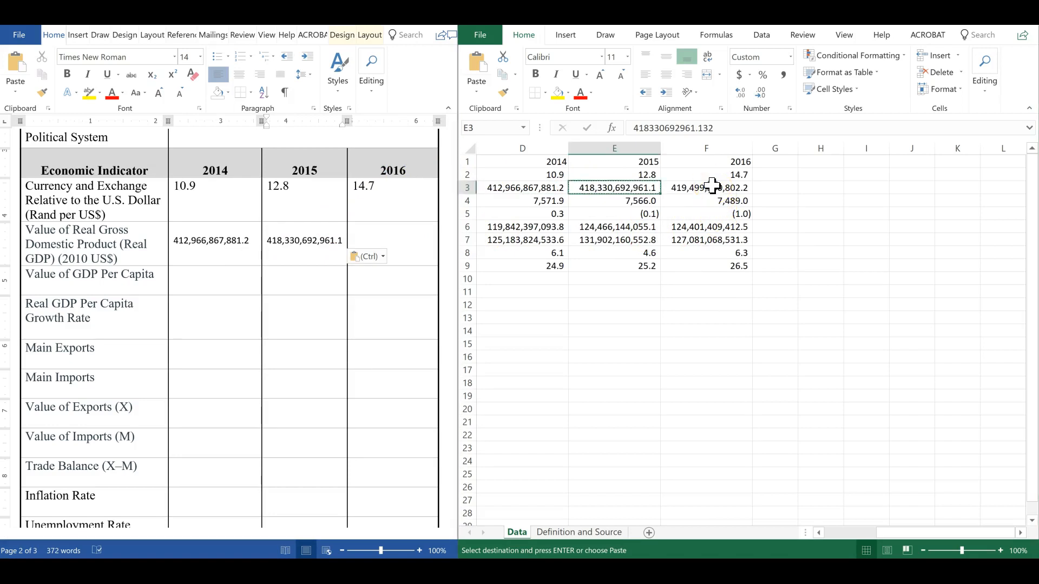
left_click(711, 187)
key("ctrl+c")
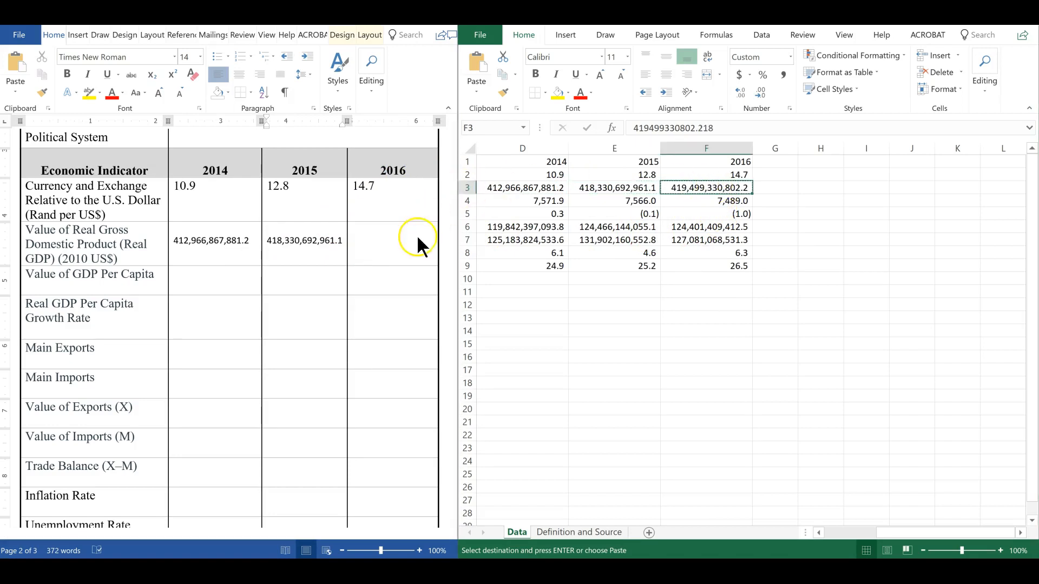
left_click(379, 248)
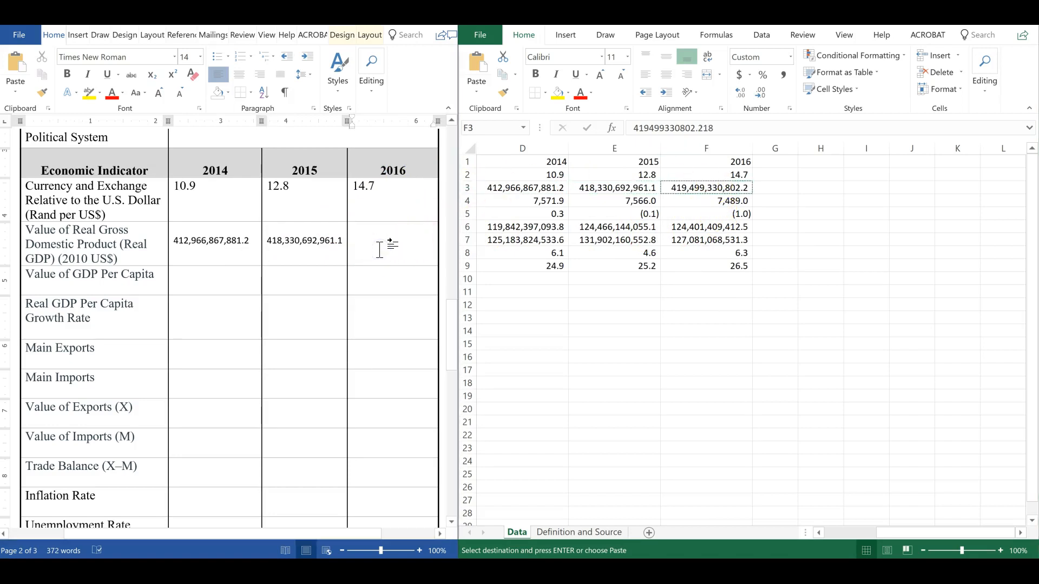
key("ctrl+v")
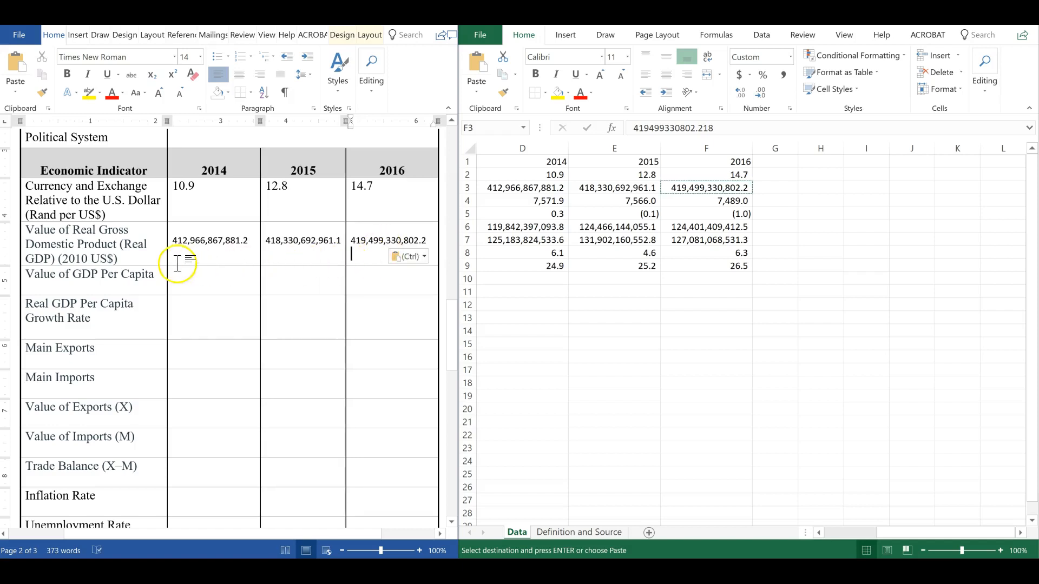
left_click(187, 279)
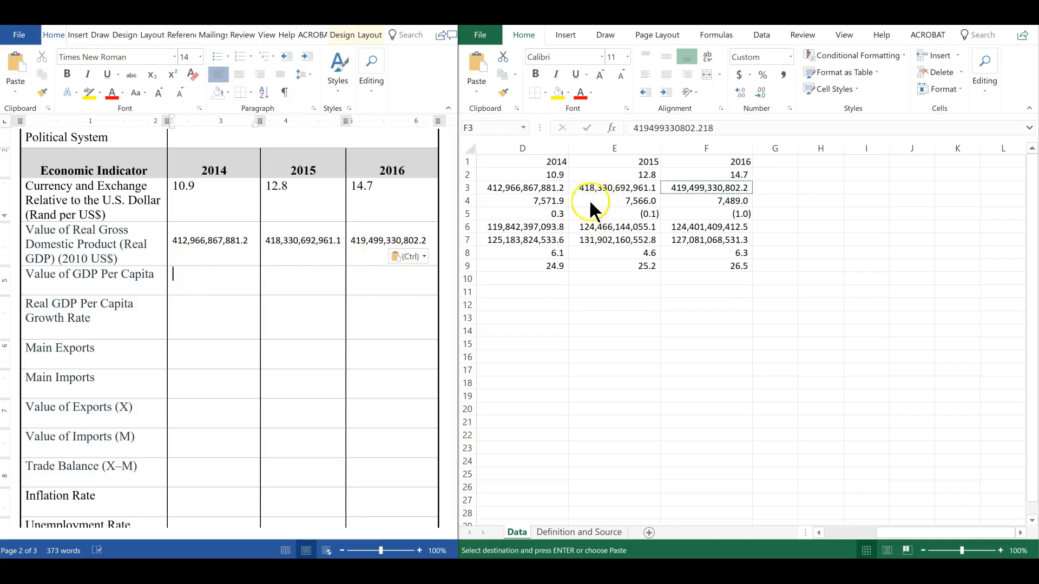
left_click(544, 201)
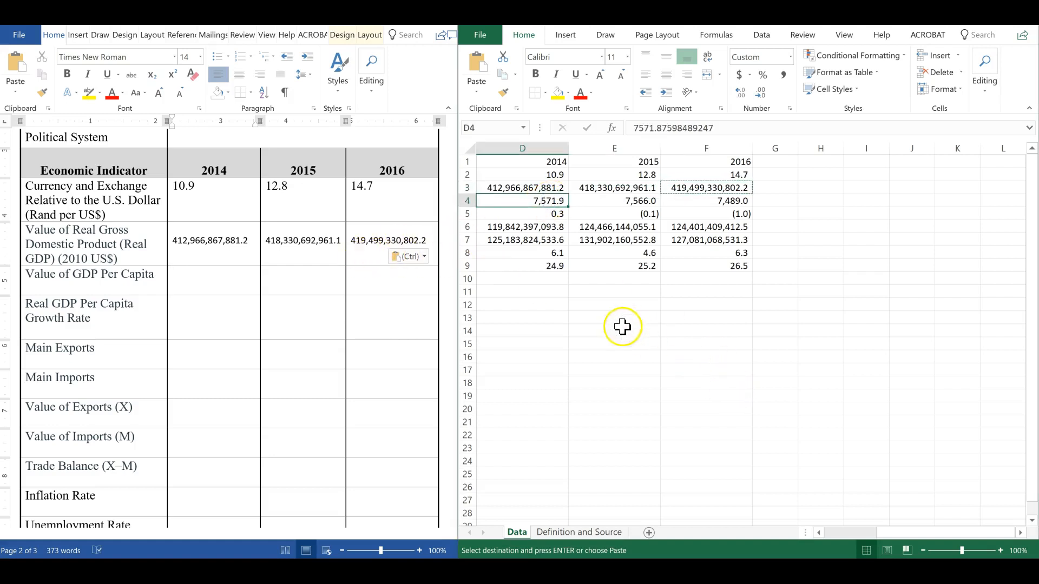
left_click(208, 283)
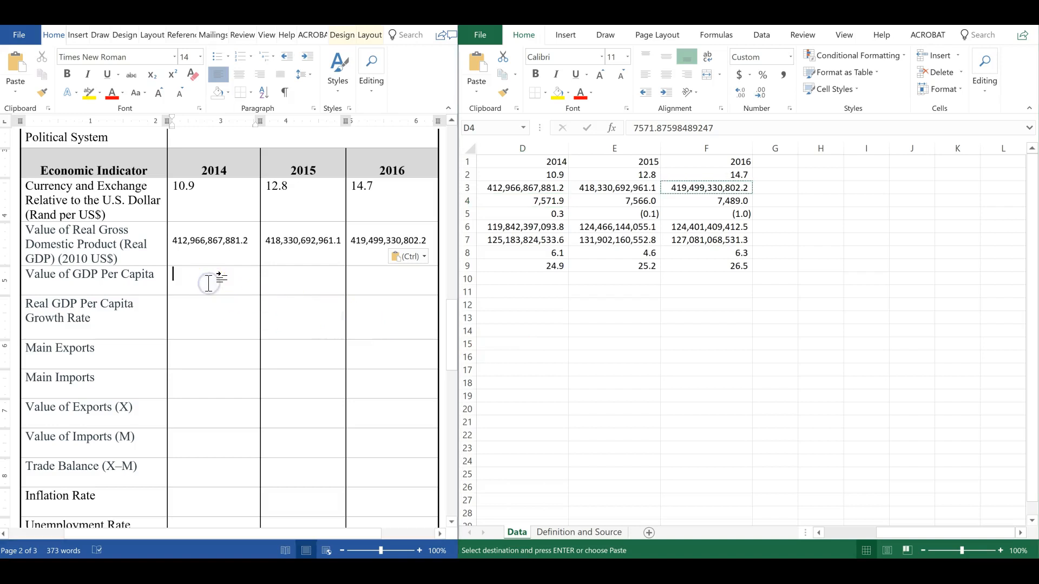
key("ctrl+v")
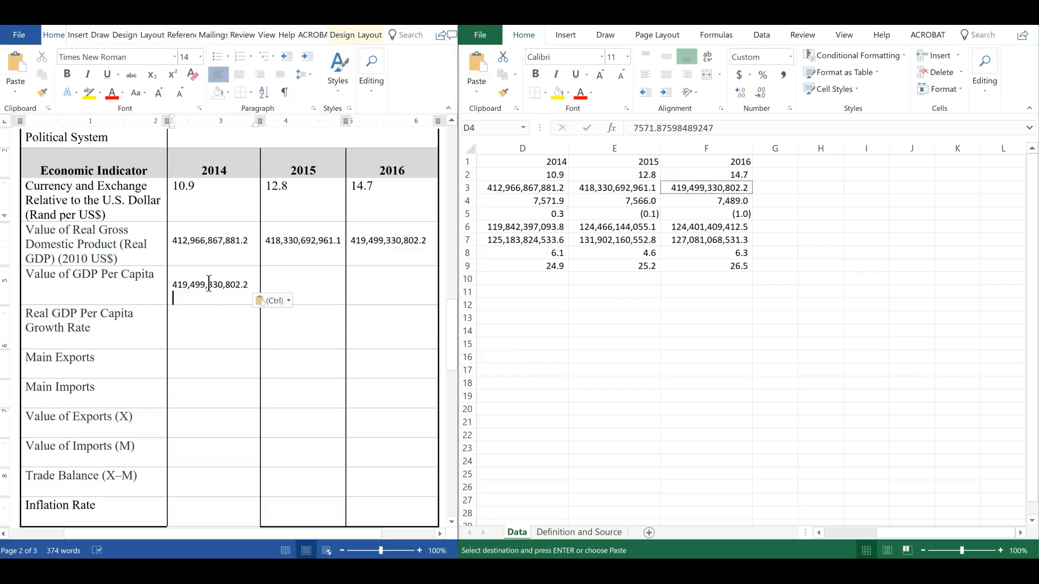
key("ctrl+z")
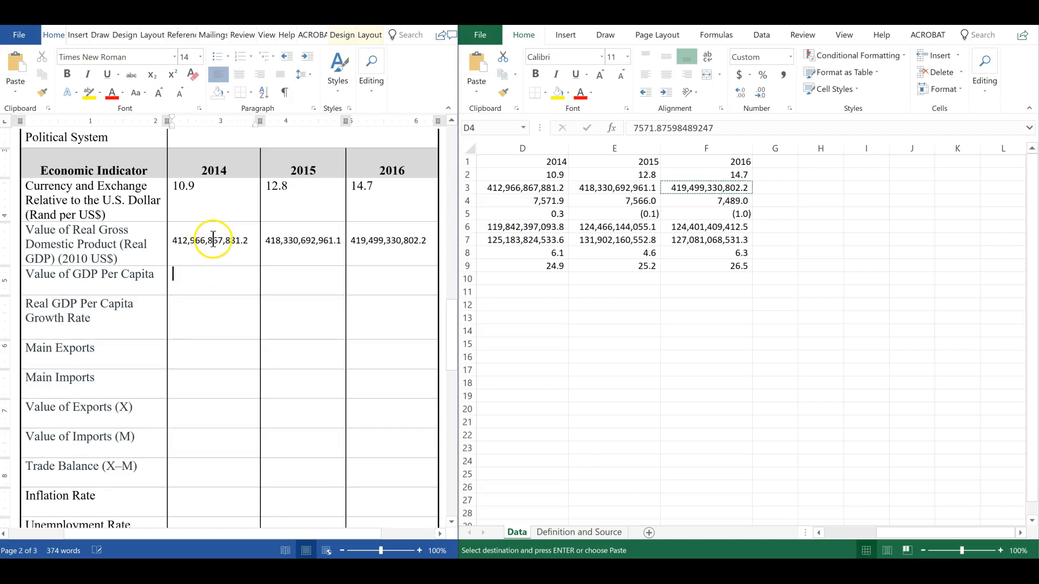
Copy the 2014, 2015 and 2016 GDP per capita values from the sheet into the Value of GDP Per Capita row
left_click(541, 200)
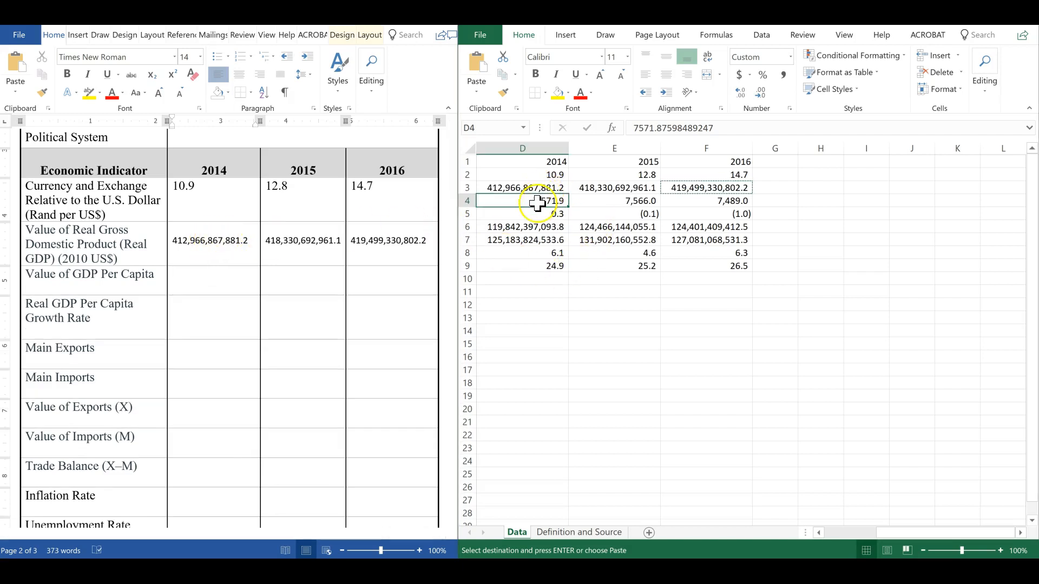
left_click(197, 282)
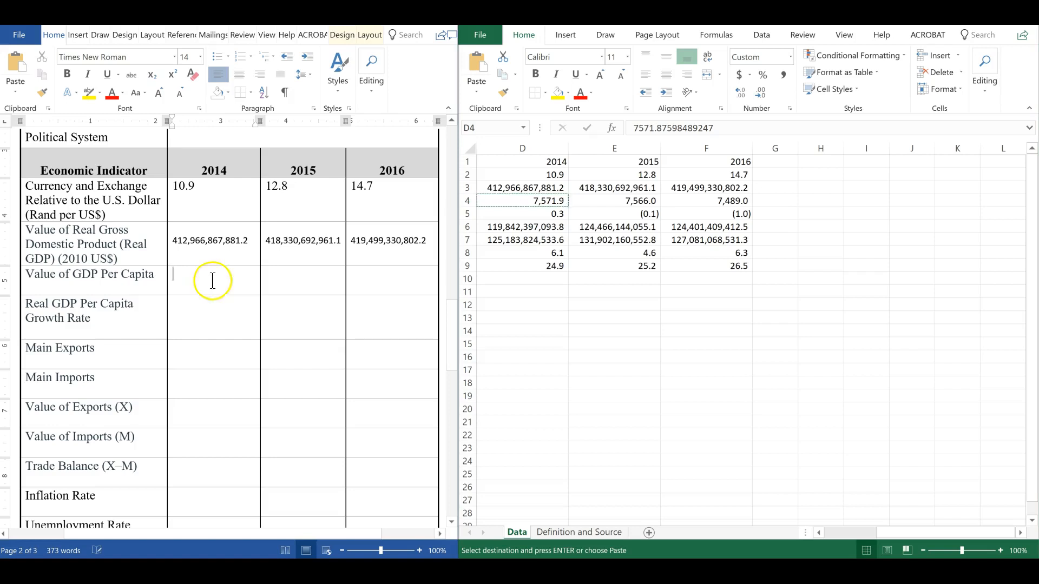
key("ctrl+v")
left_click(630, 199)
key("ctrl+c")
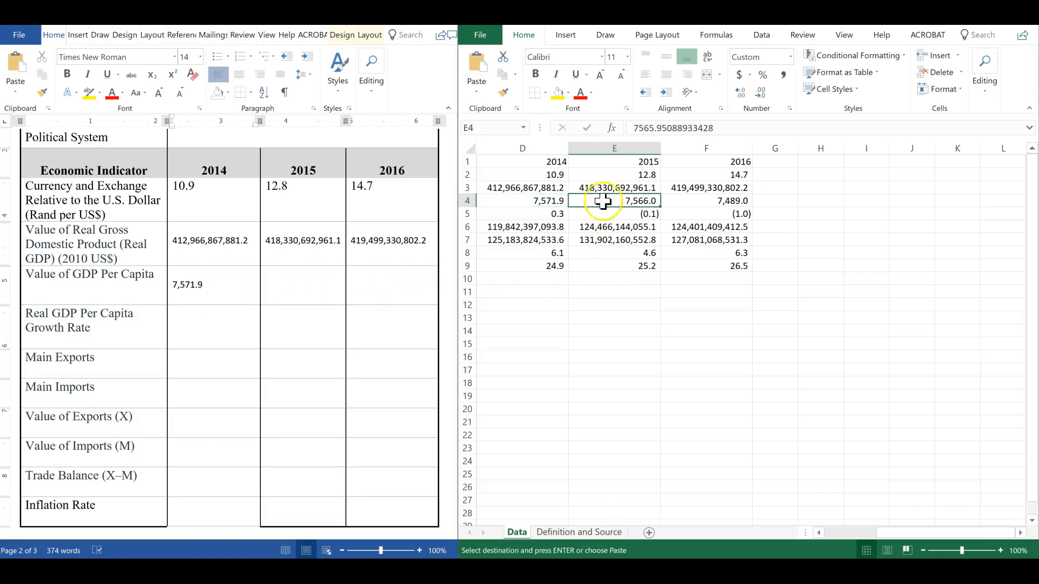
left_click(274, 273)
key("ctrl+v")
left_click(704, 205)
left_click(704, 204)
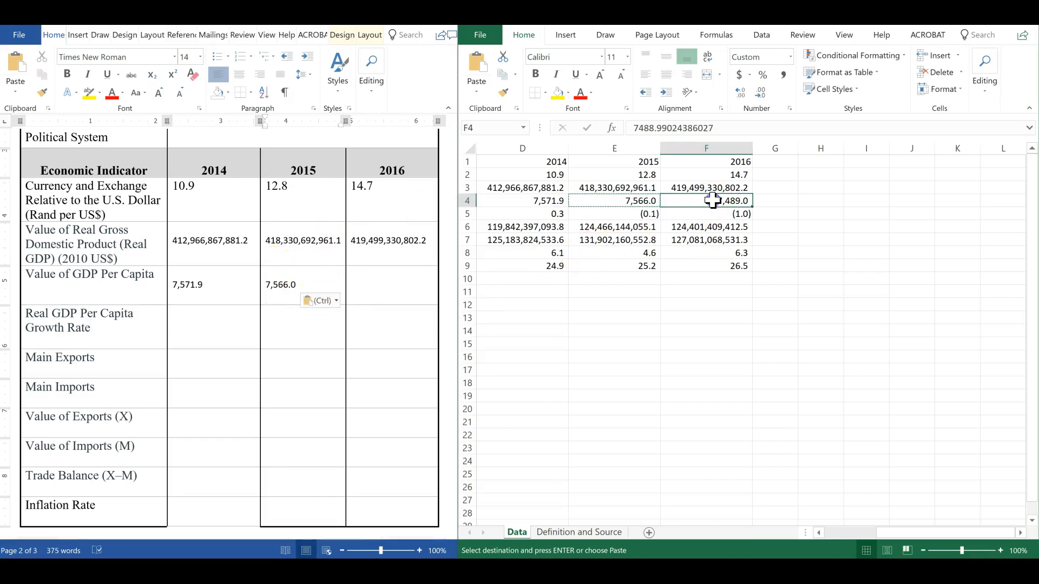
key("ctrl+c")
left_click(377, 293)
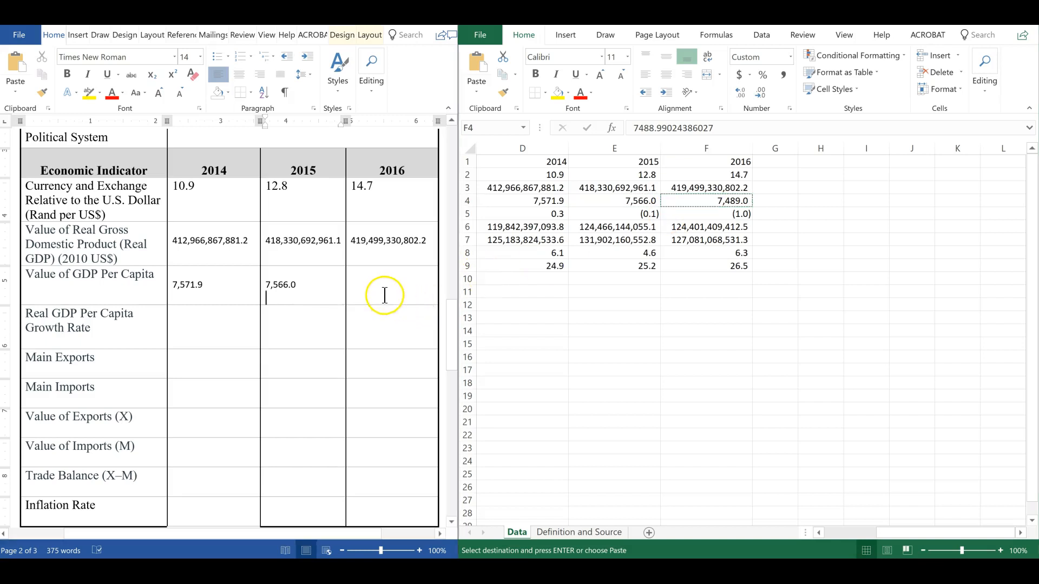
key("ctrl+v")
Append "(2010 US$)" to the Value of GDP Per Capita row label
left_click(44, 288)
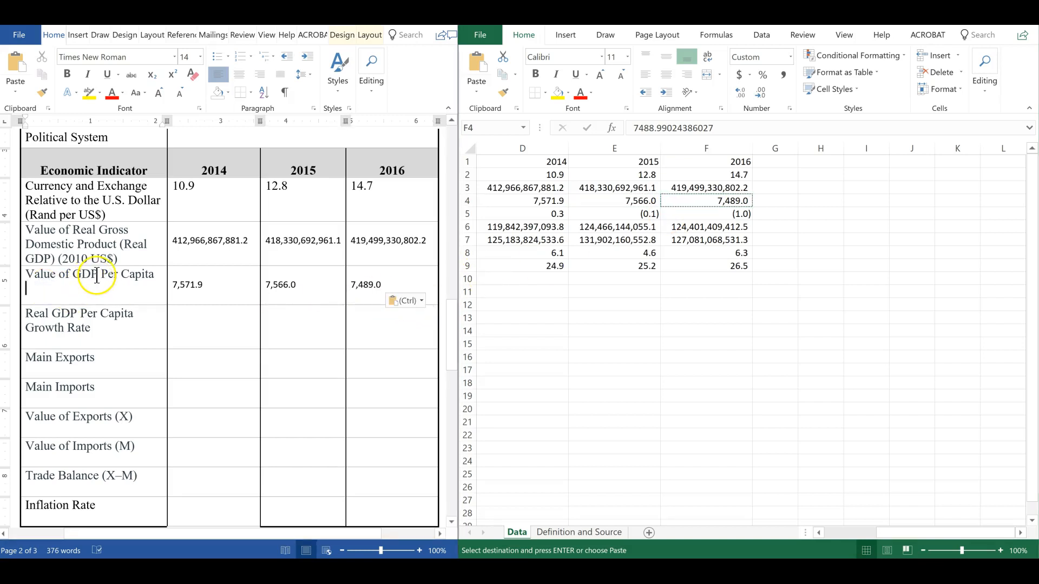
key("BackSpace")
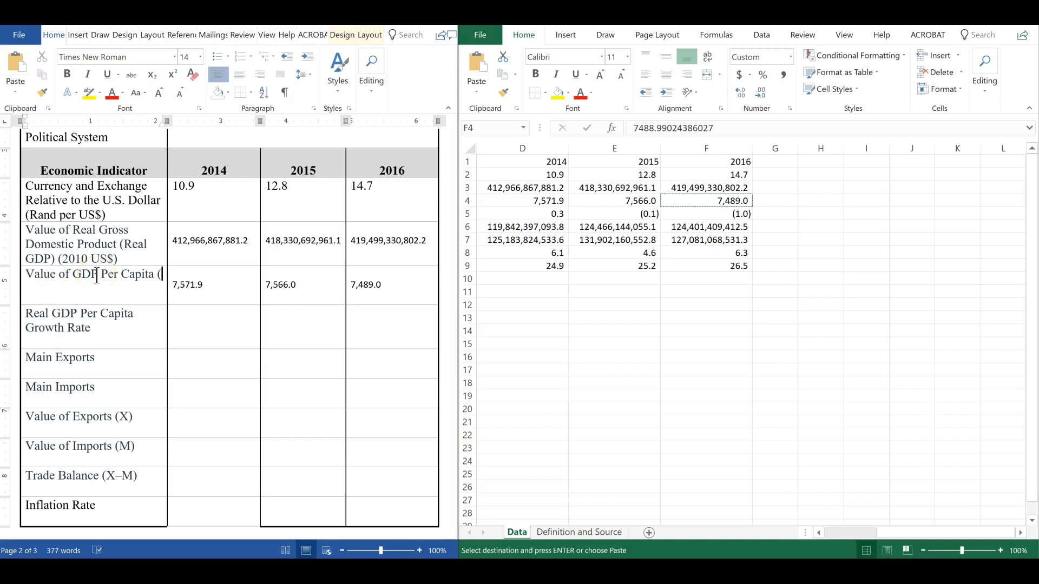
type("(2010 US$")
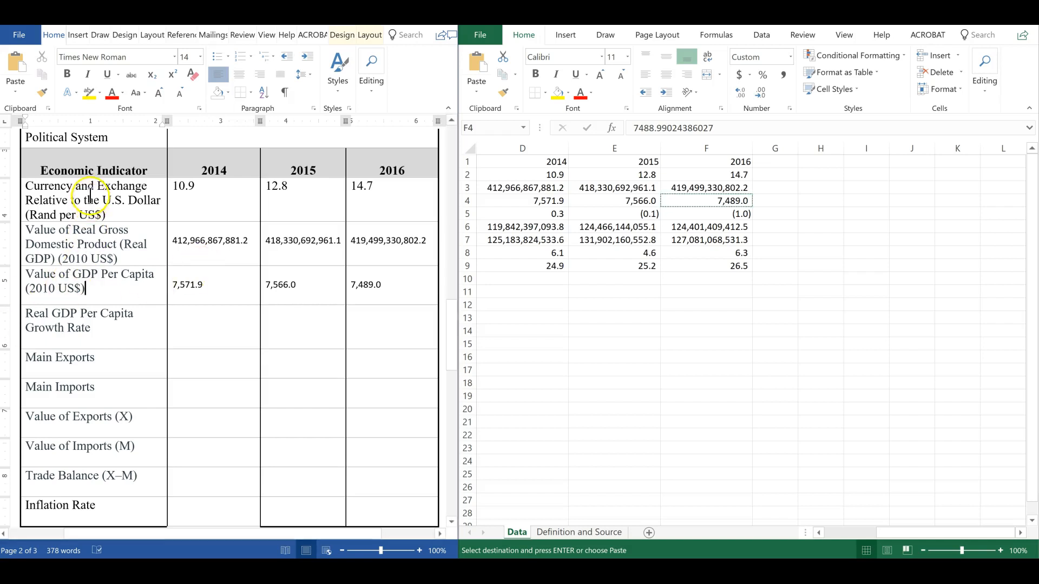
left_click(177, 239)
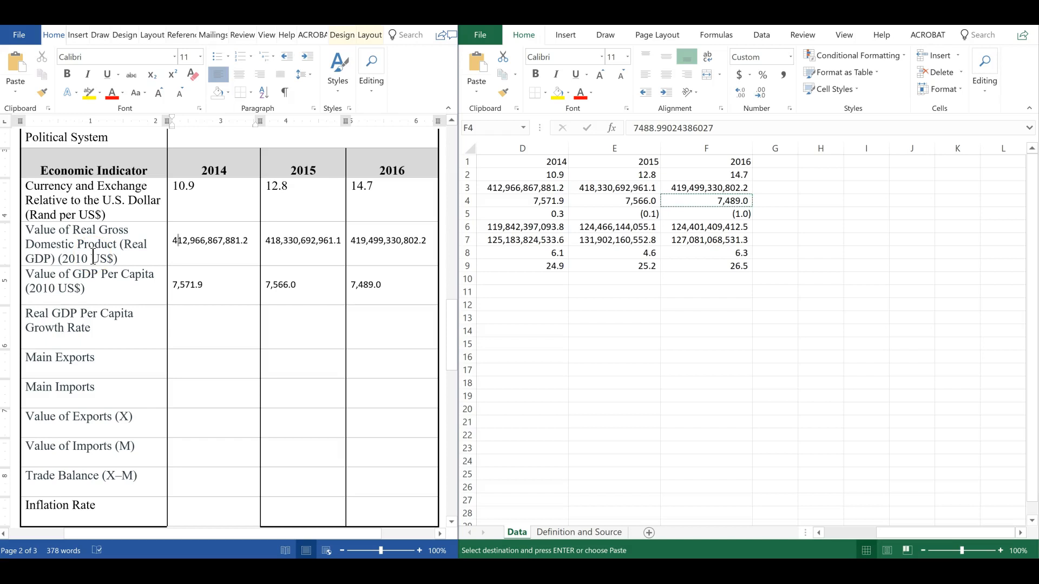
left_click(174, 243)
type("US")
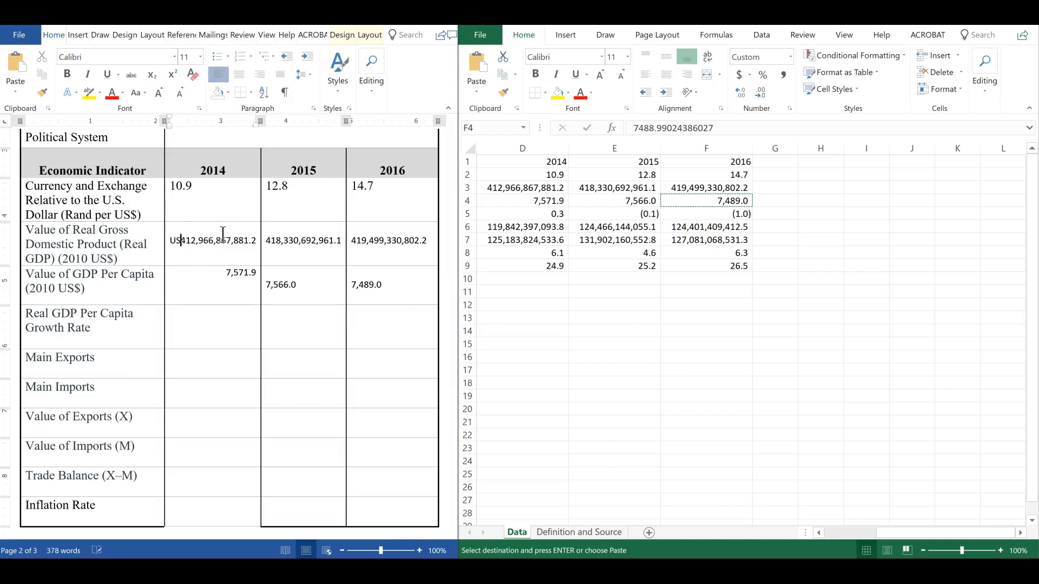
type("$")
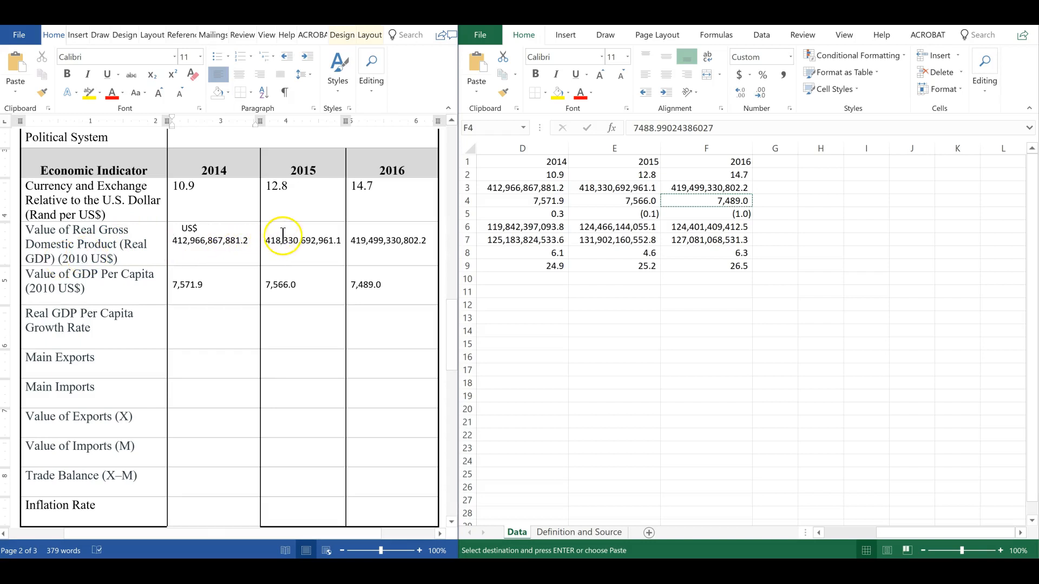
left_click(208, 329)
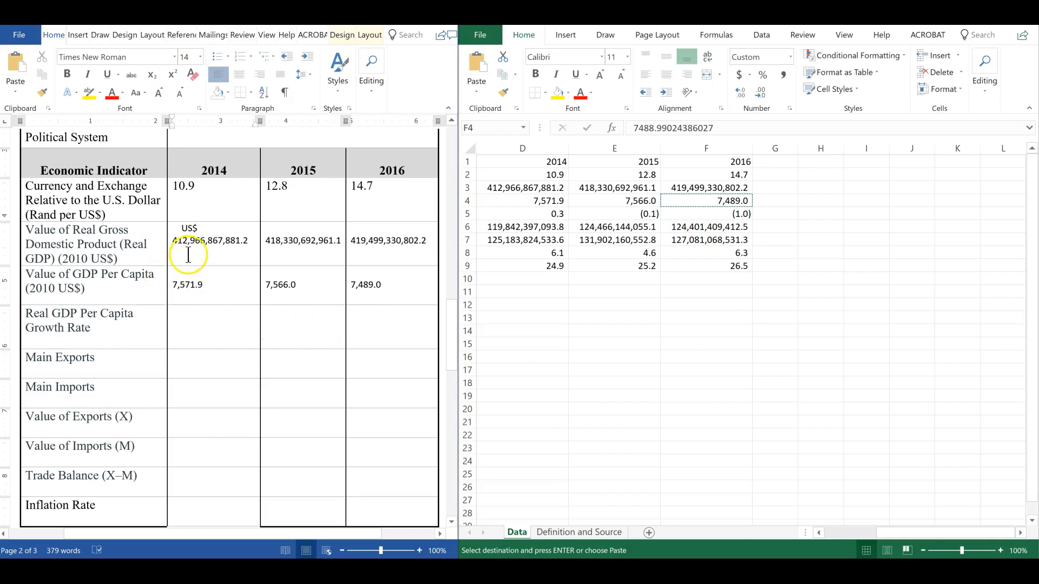
left_click(203, 233)
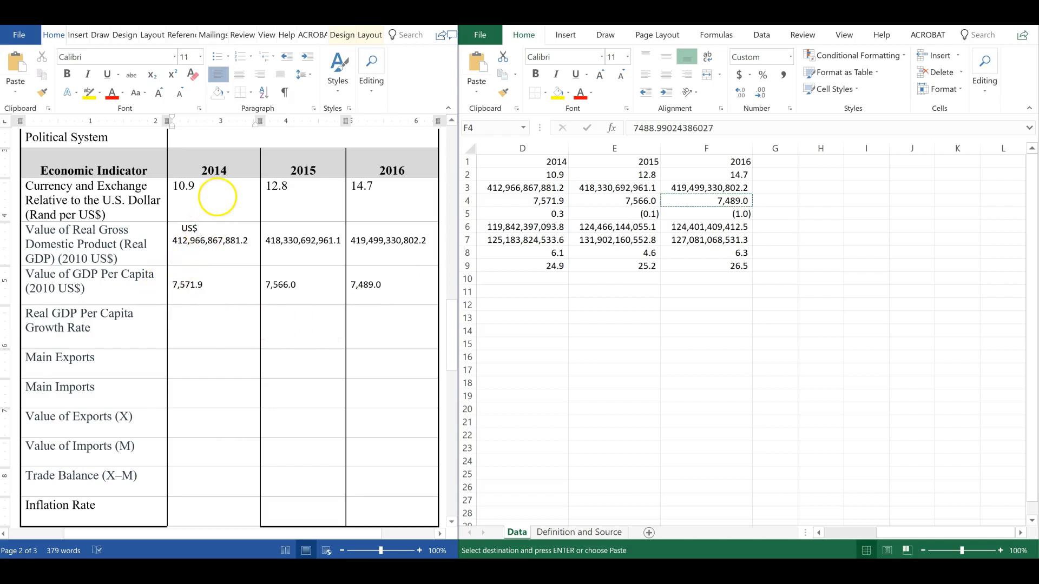
key("BackSpace")
key("BackSpace")
key("BackSpace")
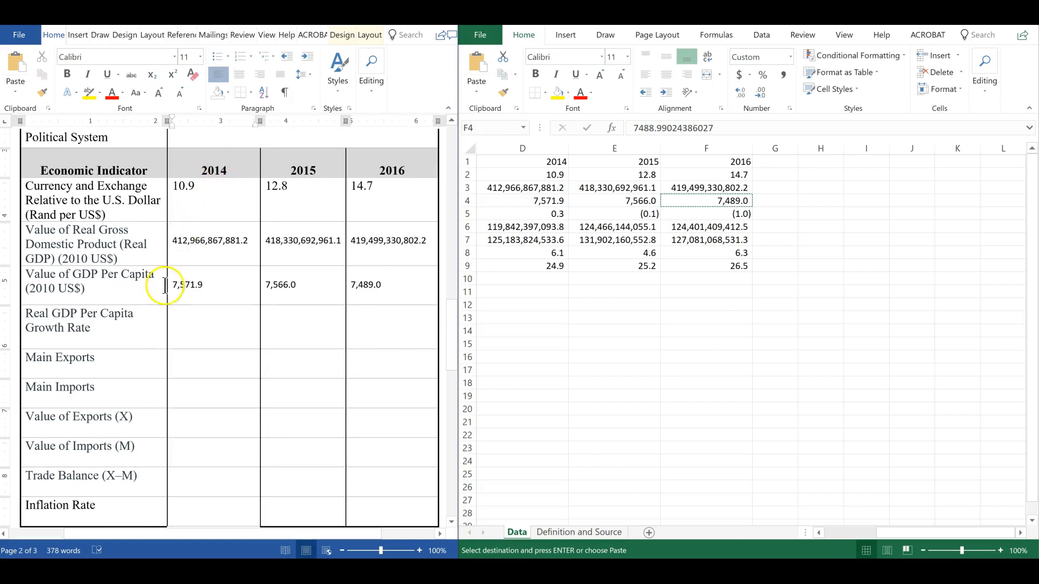
Append "(%)" to the Real GDP Per Capita Growth Rate row label
left_click(182, 324)
left_click(91, 328)
type("(%")
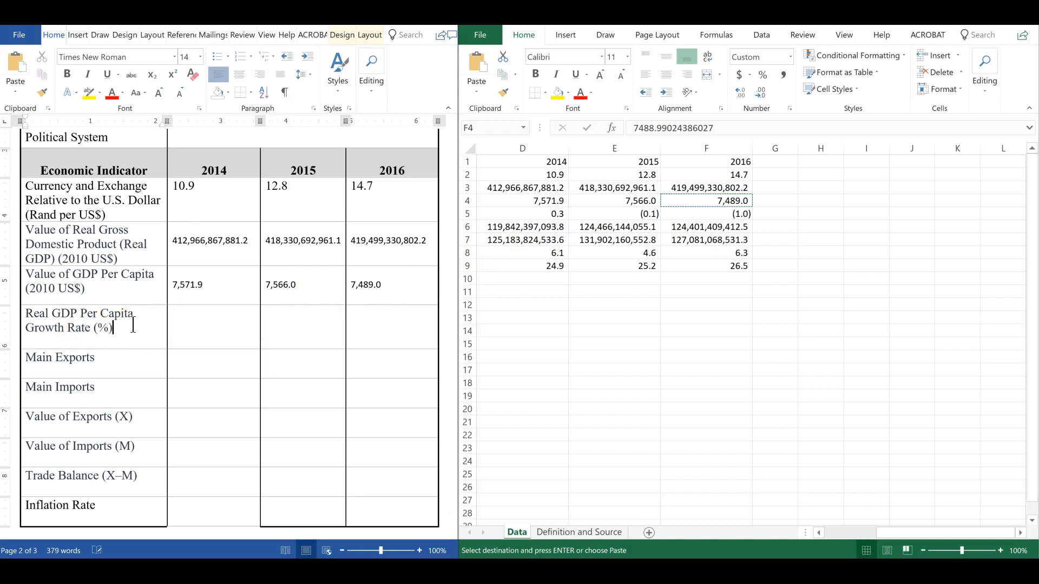
Enter 0.3 in the 2014 cell of the Real GDP Per Capita Growth Rate row
left_click(182, 315)
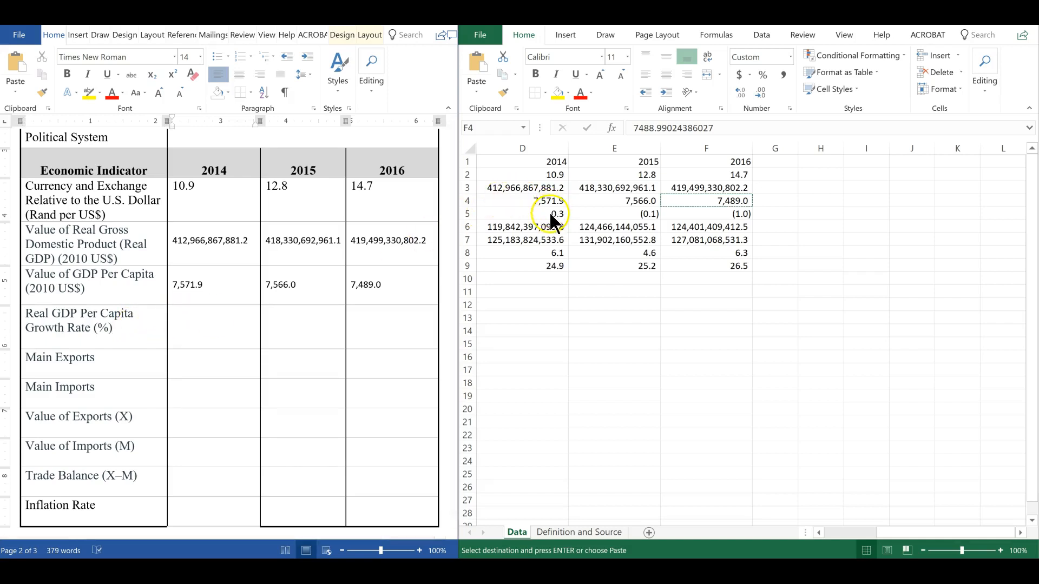
type("0.3")
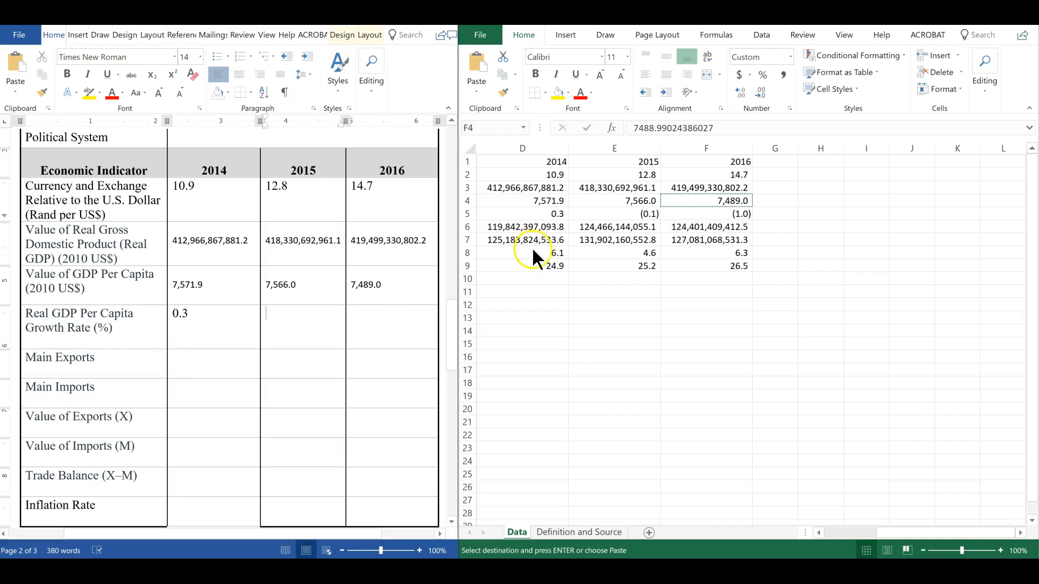
left_click(565, 202)
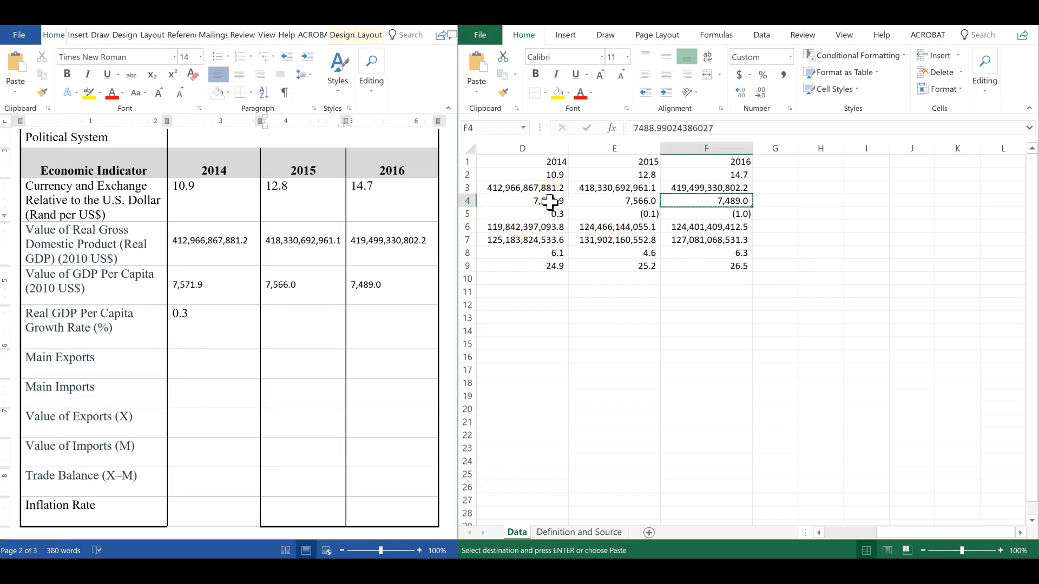
Enter -0.1 and -1.0 in the 2015 and 2016 cells of the Real GDP Per Capita Growth Rate row
left_click(549, 201)
left_click(639, 201)
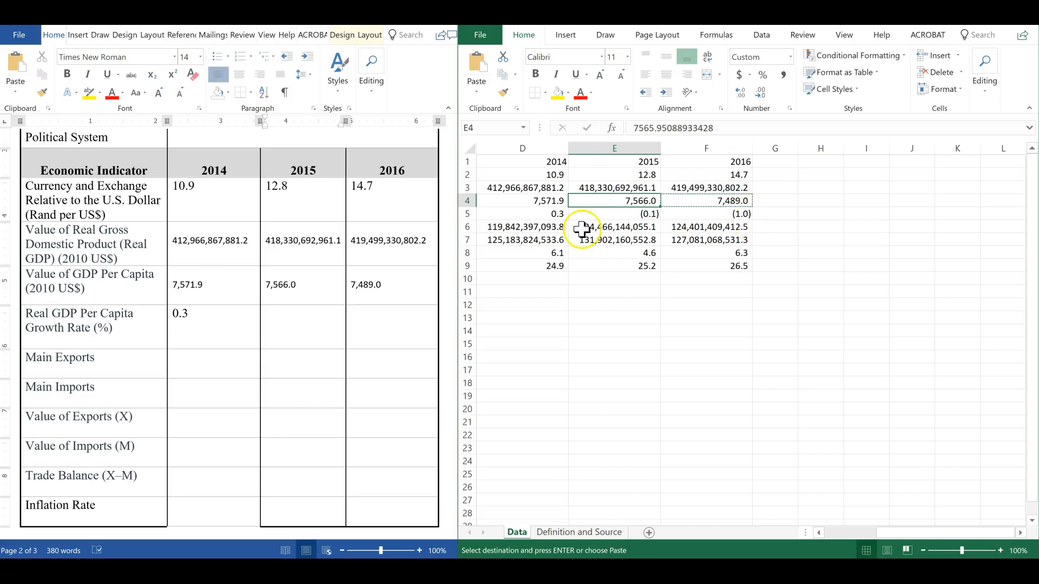
left_click(301, 324)
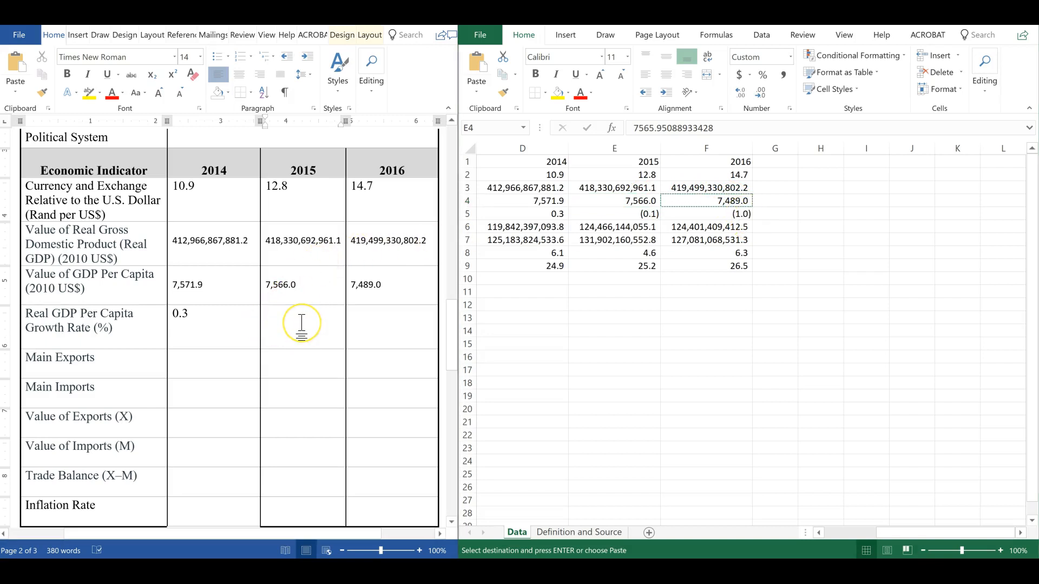
type("-1.0")
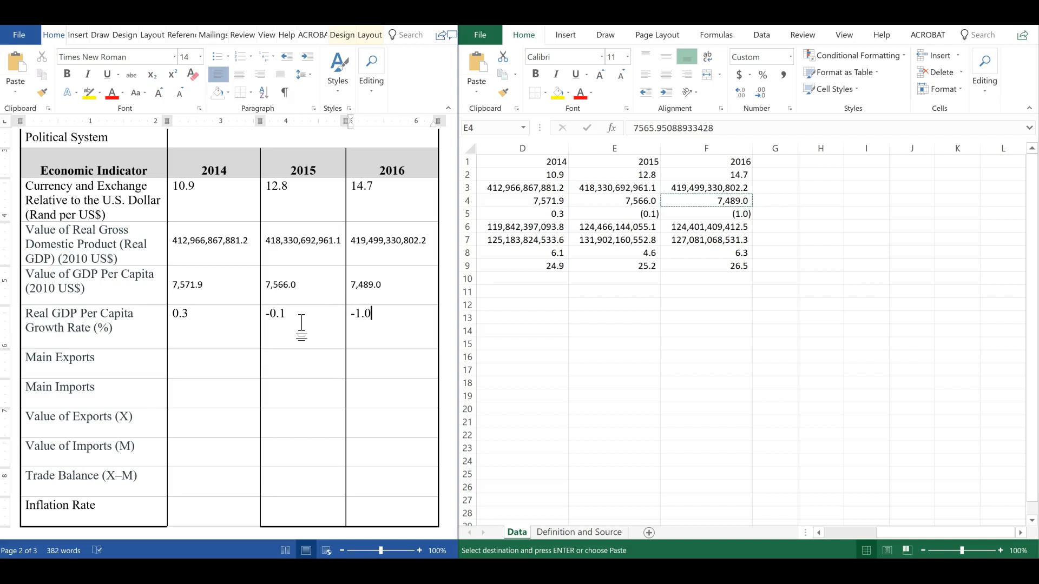
left_click(223, 342)
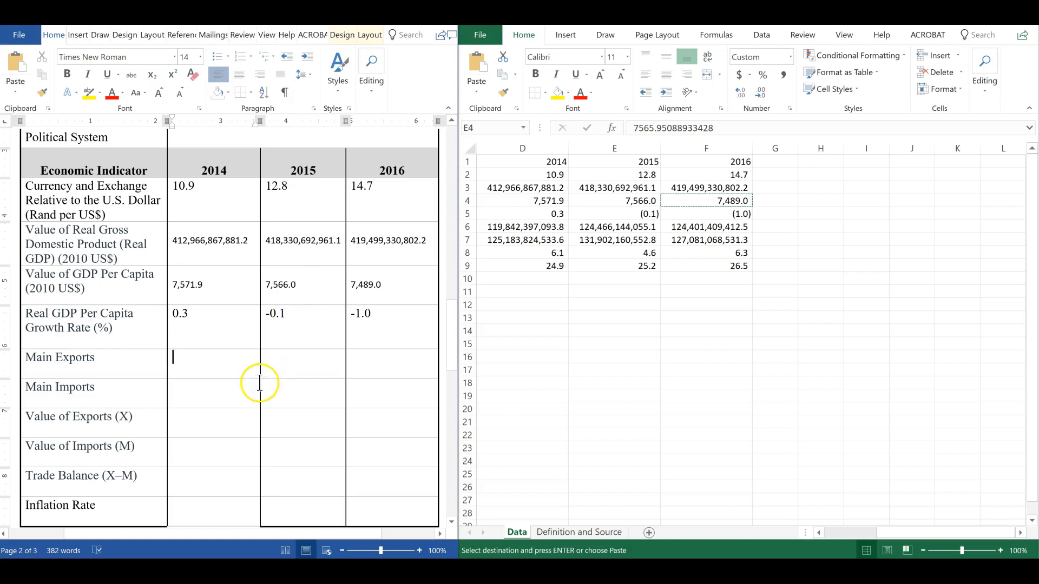
Copy the 2014, 2015 and 2016 exports values from the sheet into the Main Exports row
left_click(195, 416)
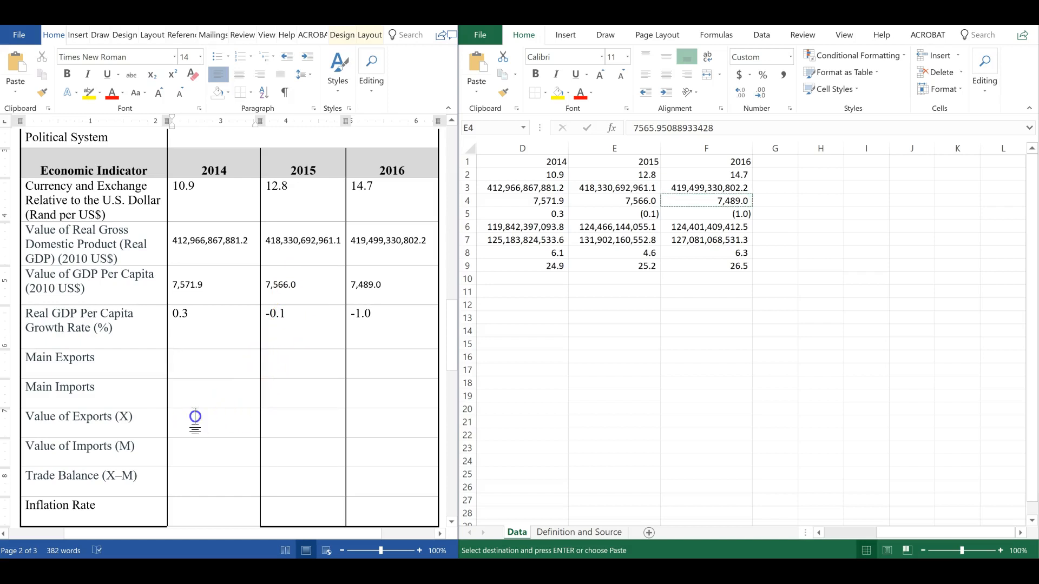
left_click(515, 227)
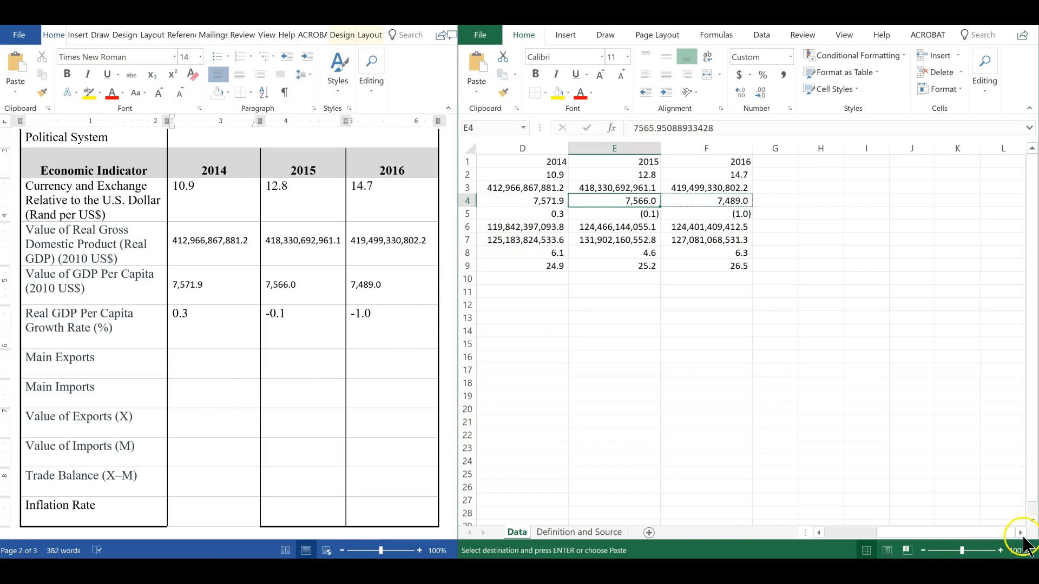
left_click(972, 530)
left_click_drag(973, 530, 806, 541)
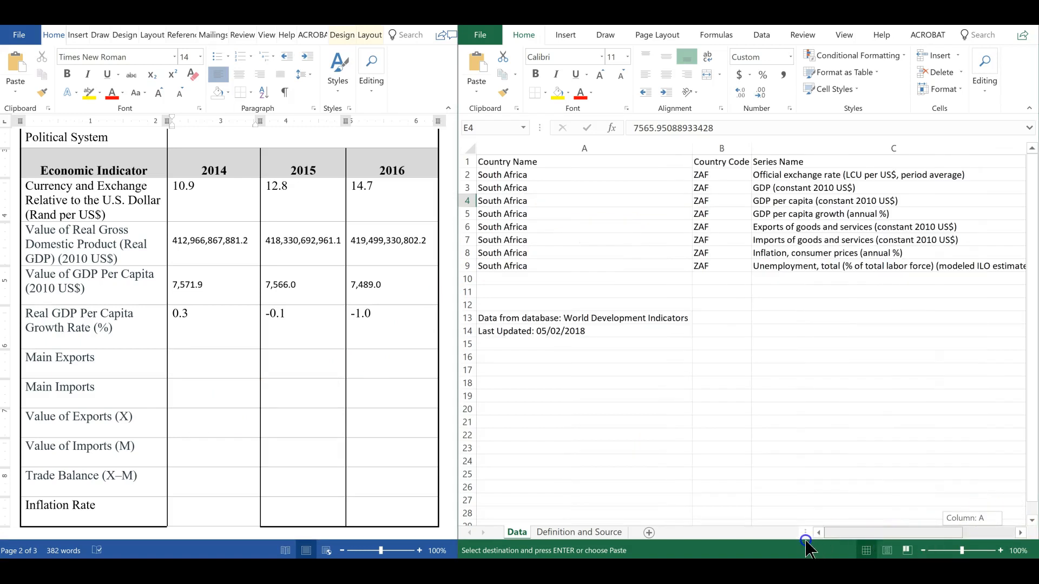
left_click_drag(807, 541, 1005, 512)
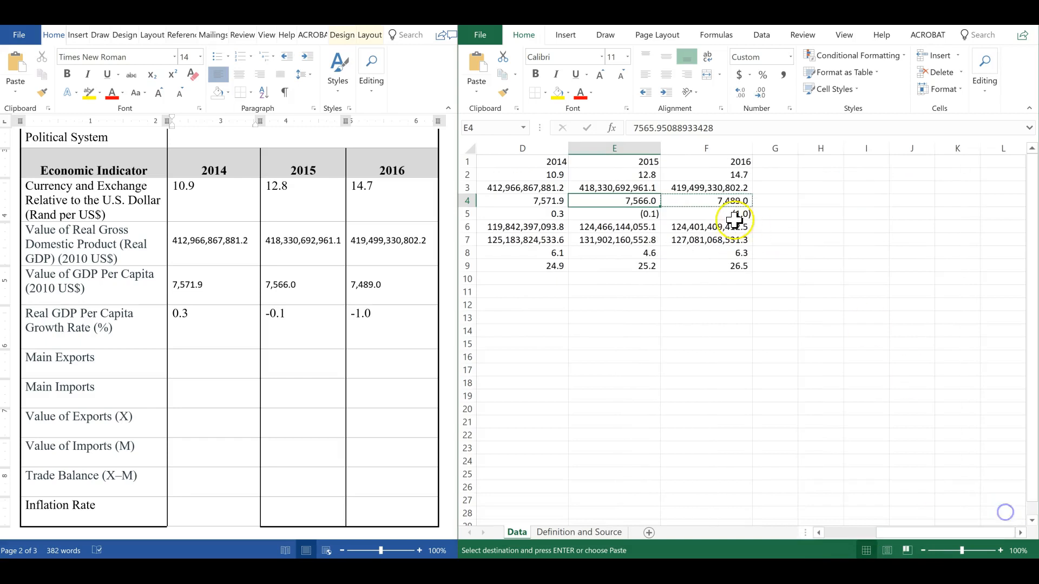
left_click(504, 230)
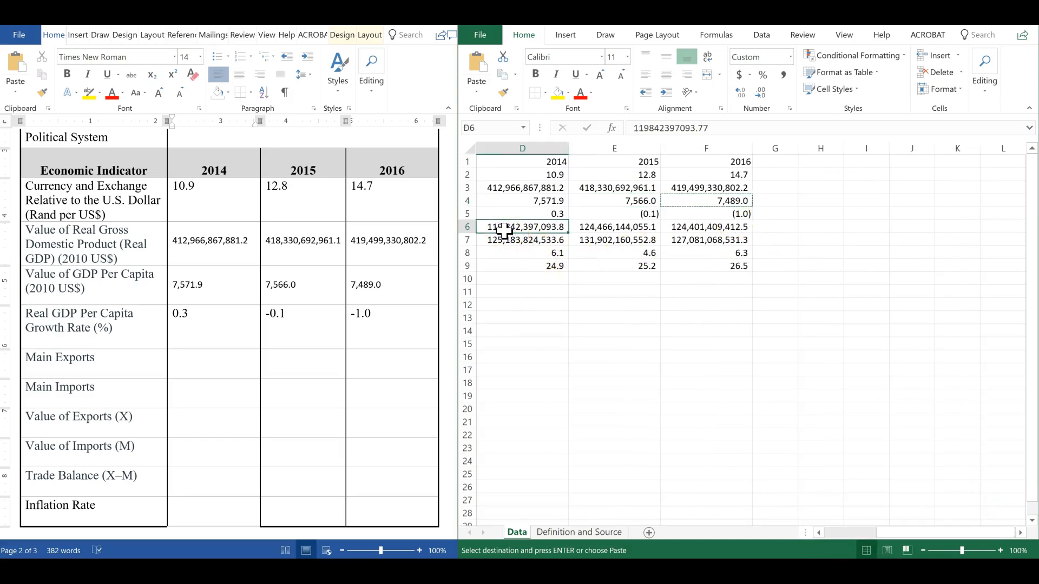
key("ctrl+c")
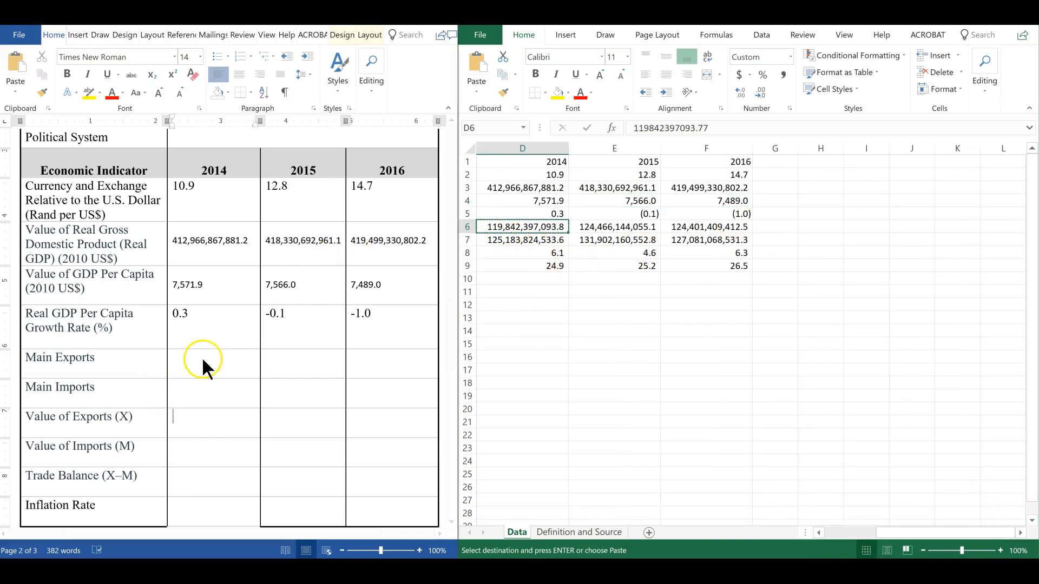
left_click(202, 357)
key("ctrl+v")
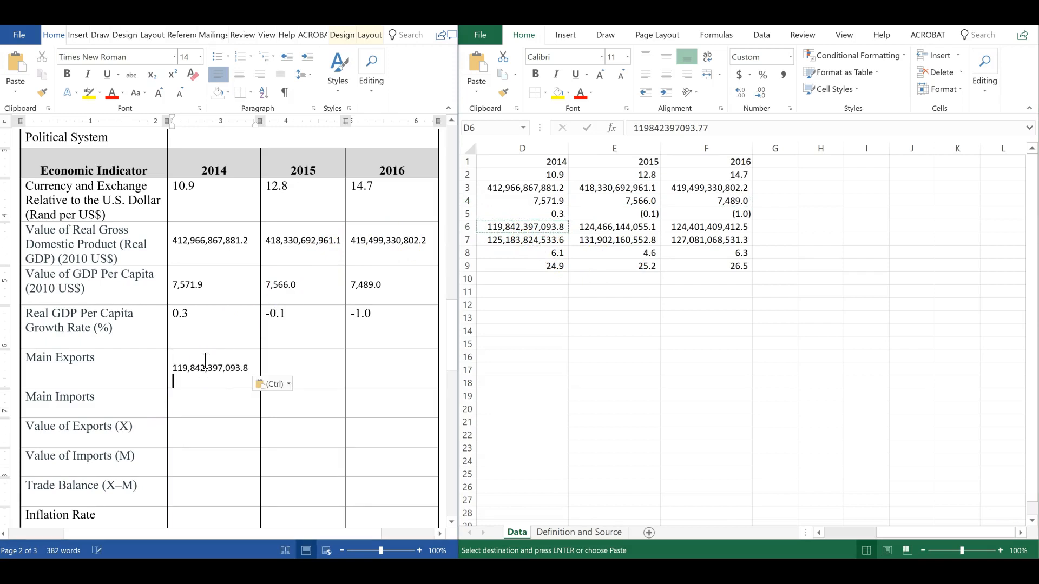
left_click(639, 230)
key("ctrl+c")
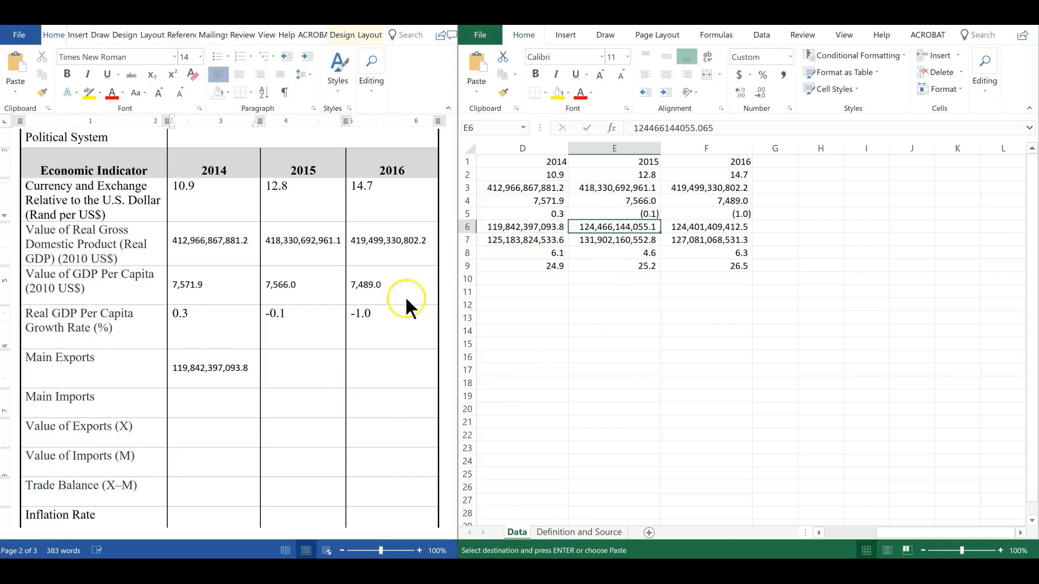
left_click(265, 372)
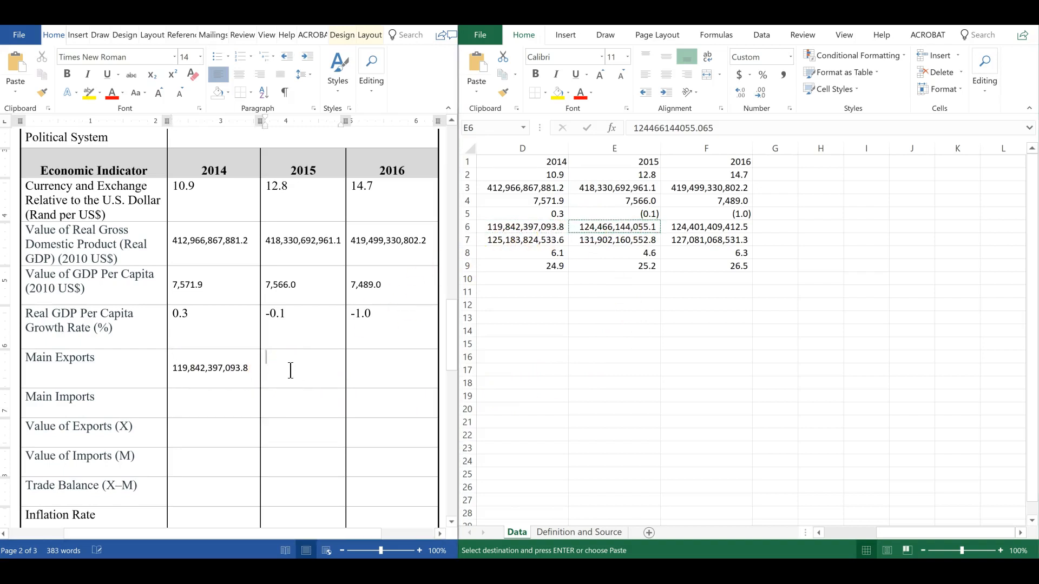
key("ctrl+v")
left_click(681, 229)
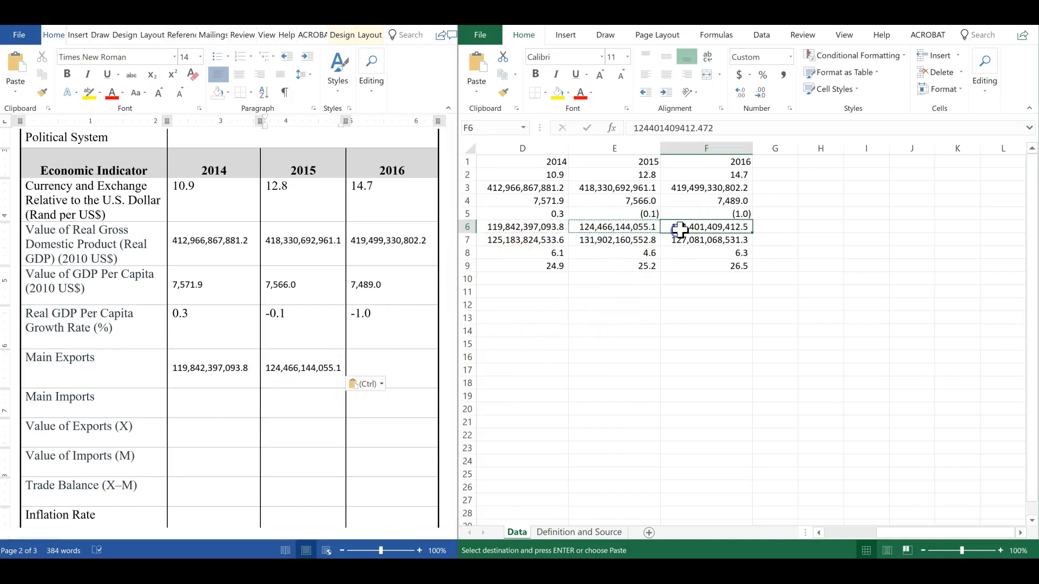
key("ctrl+c")
left_click(375, 372)
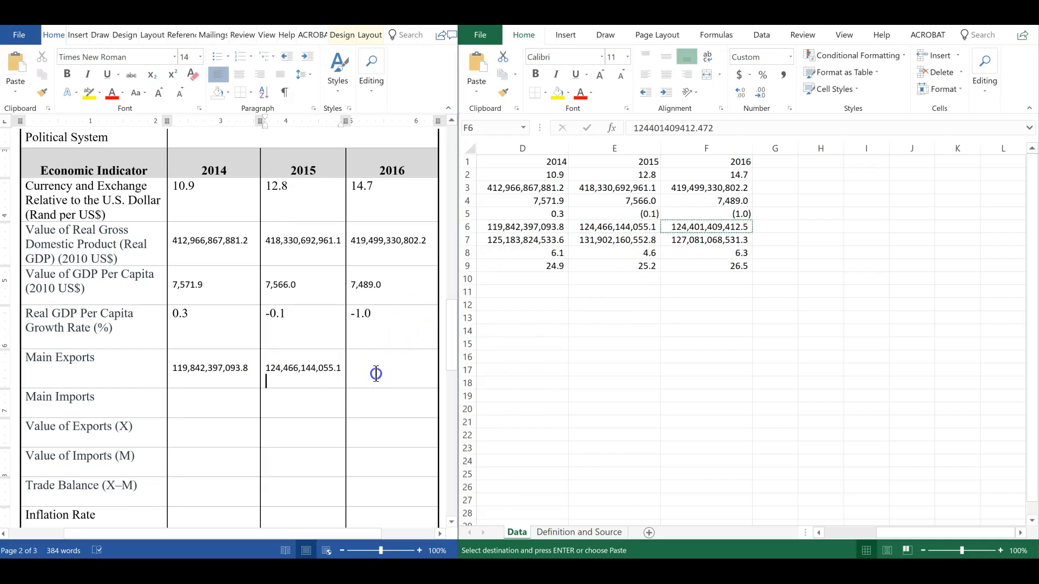
key("ctrl+v")
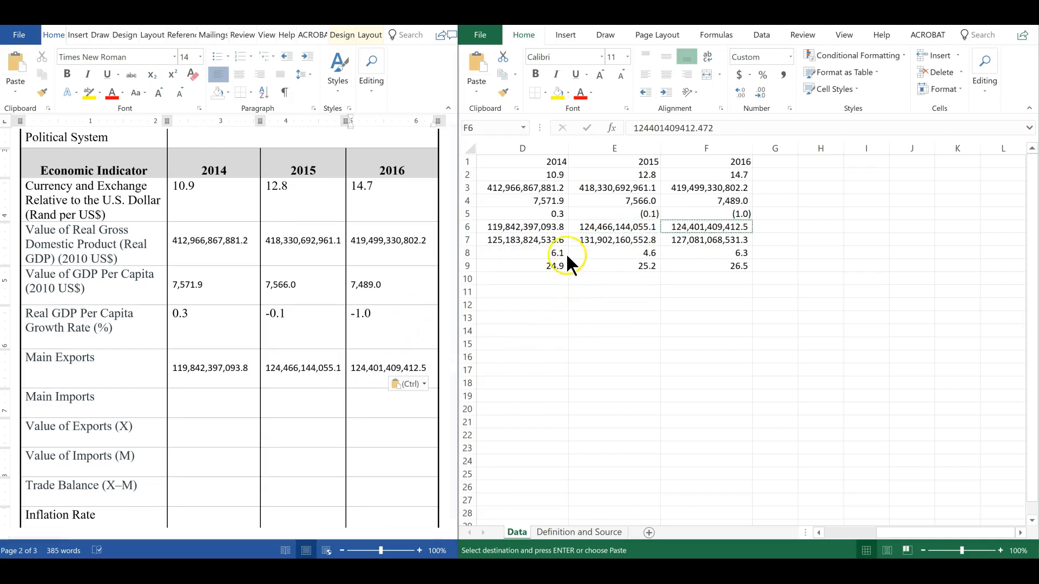
Move the three exports values from the Main Exports row down into the Value of Exports (X) row
left_click(509, 239)
key("ctrl+c")
left_click(190, 414)
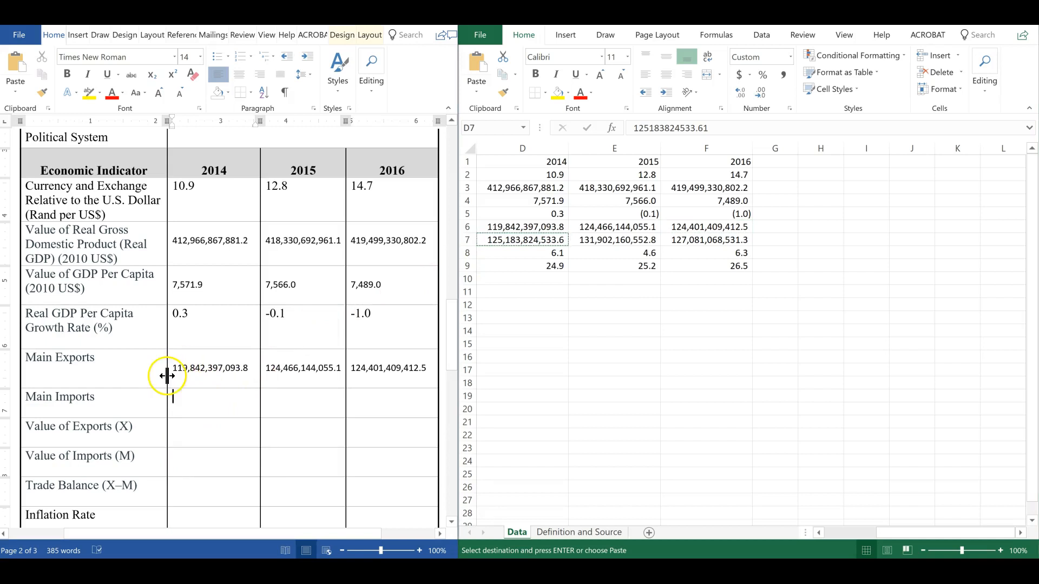
left_click_drag(174, 368, 346, 368)
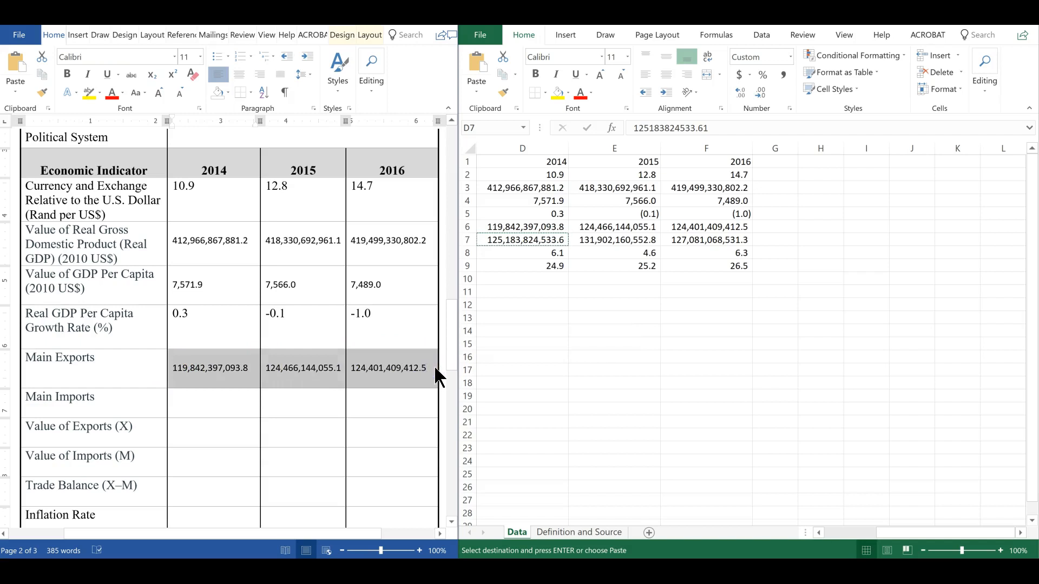
key("ctrl+z")
left_click(201, 400)
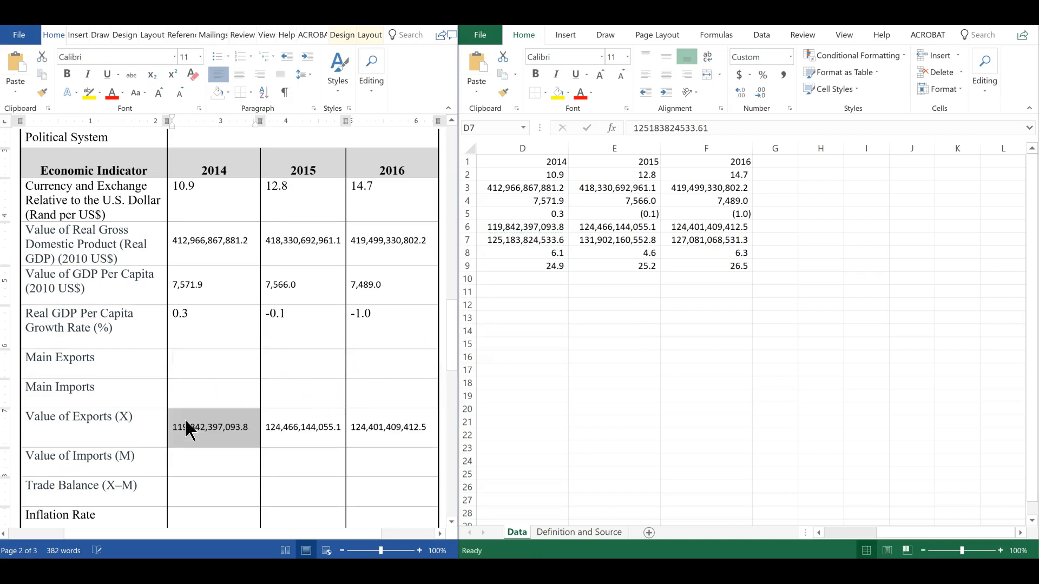
Copy the 2014, 2015 and 2016 imports values from the sheet into the Value of Imports (M) row
left_click(209, 463)
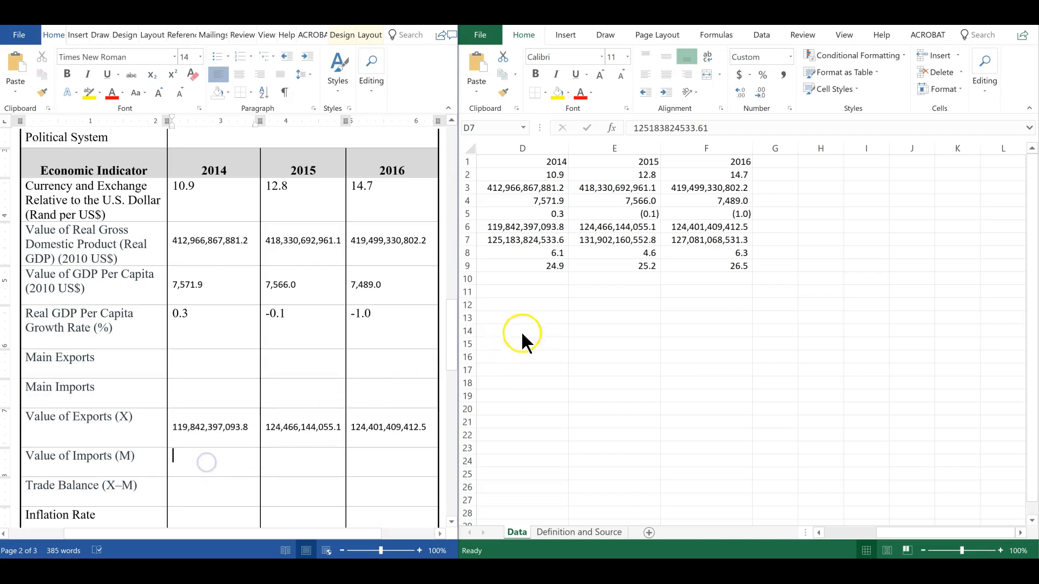
left_click(535, 243)
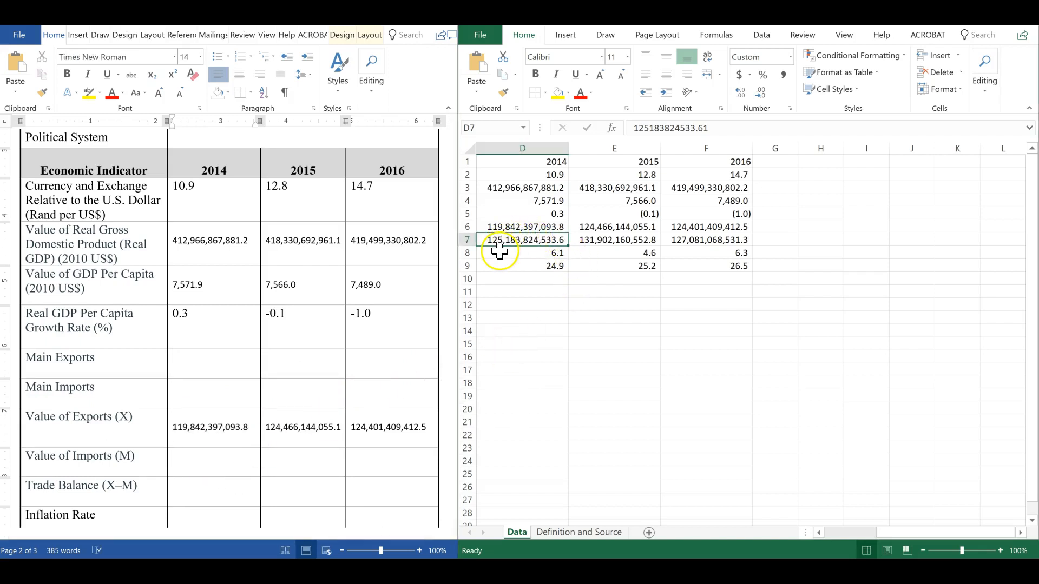
key("ctrl+c")
left_click(193, 466)
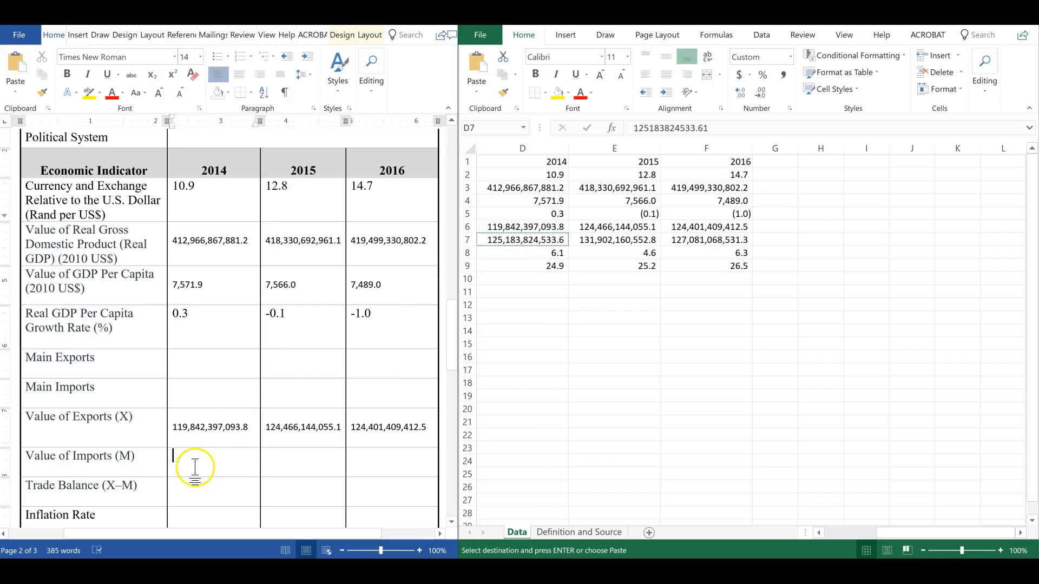
key("ctrl+v")
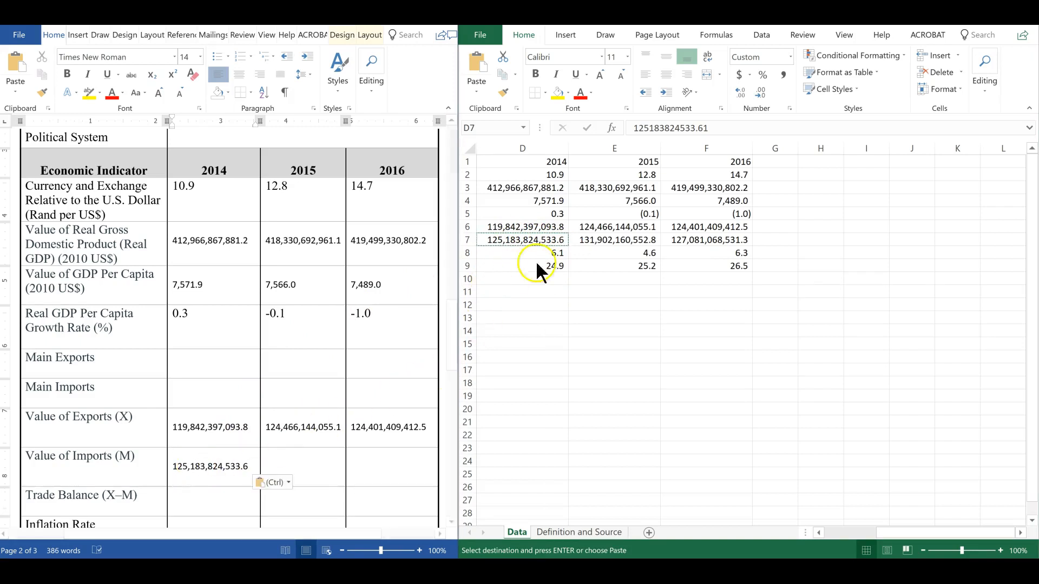
left_click(596, 239)
key("ctrl+c")
left_click(291, 468)
left_click(291, 469)
key("ctrl+v")
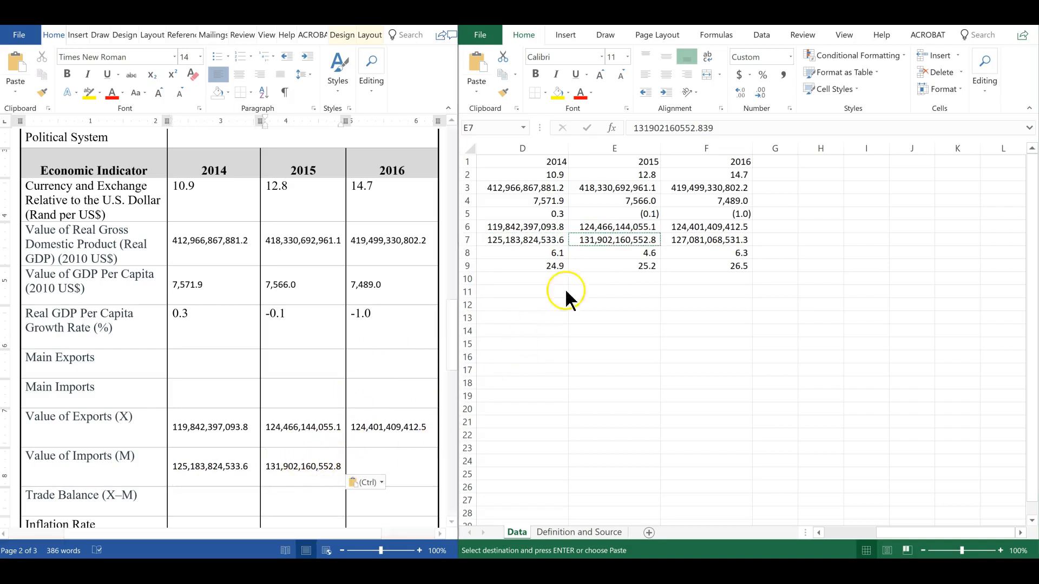
left_click(688, 240)
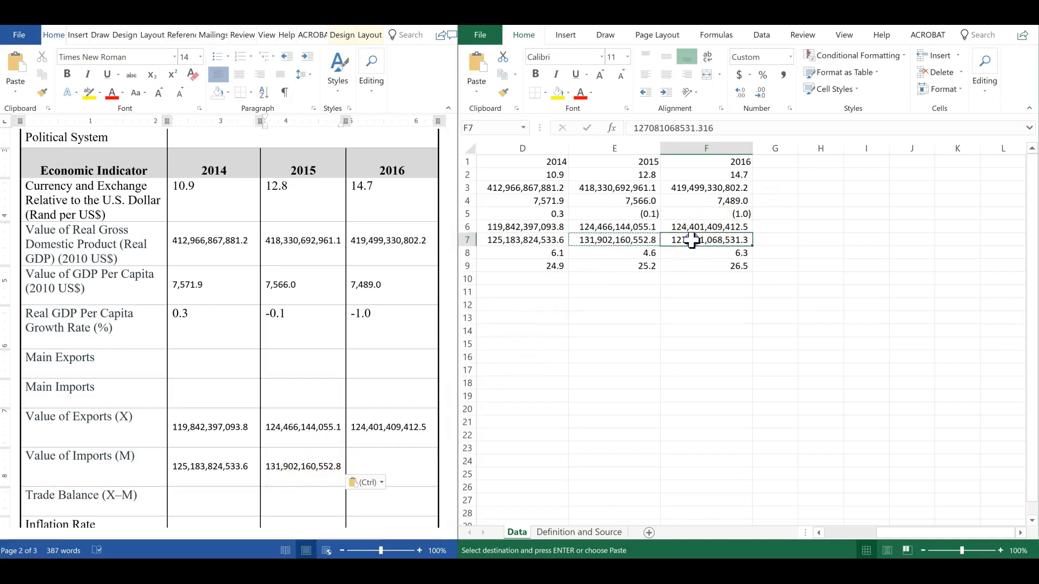
key("ctrl+c")
left_click(371, 466)
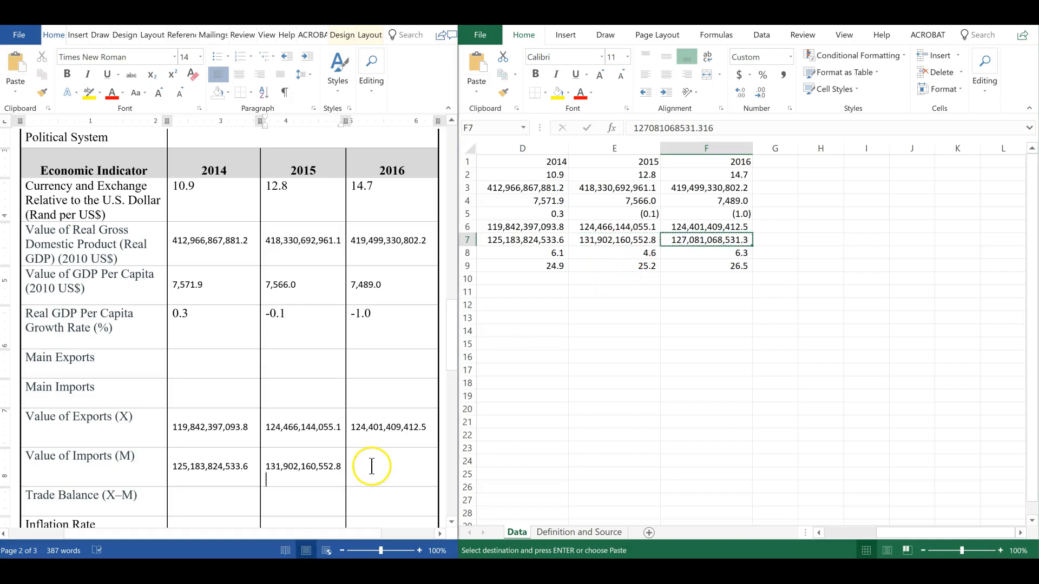
key("ctrl+v")
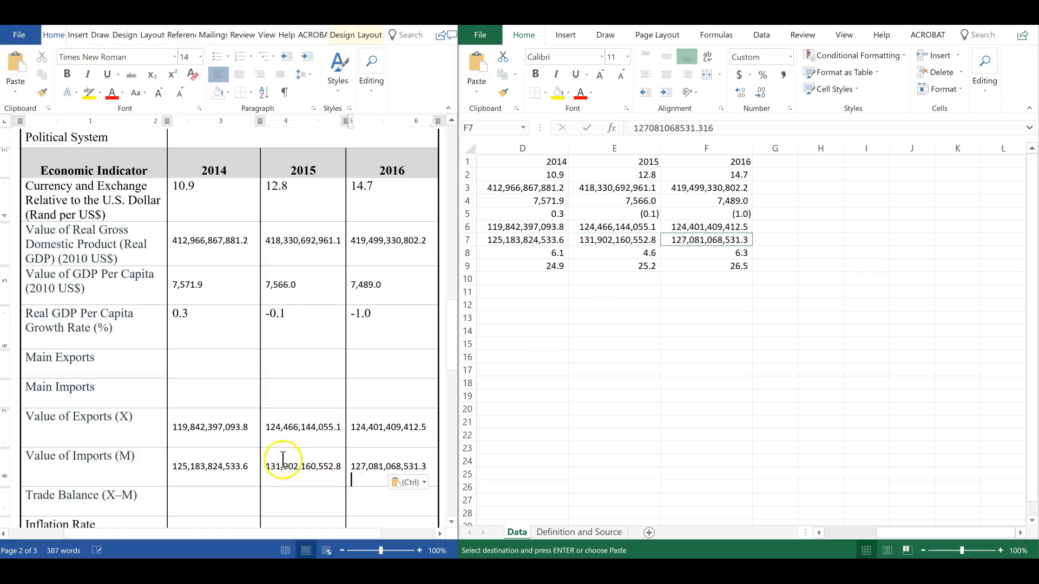
Append "(US$)" to the Value of Exports (X) row label
left_click(150, 418)
type("(")
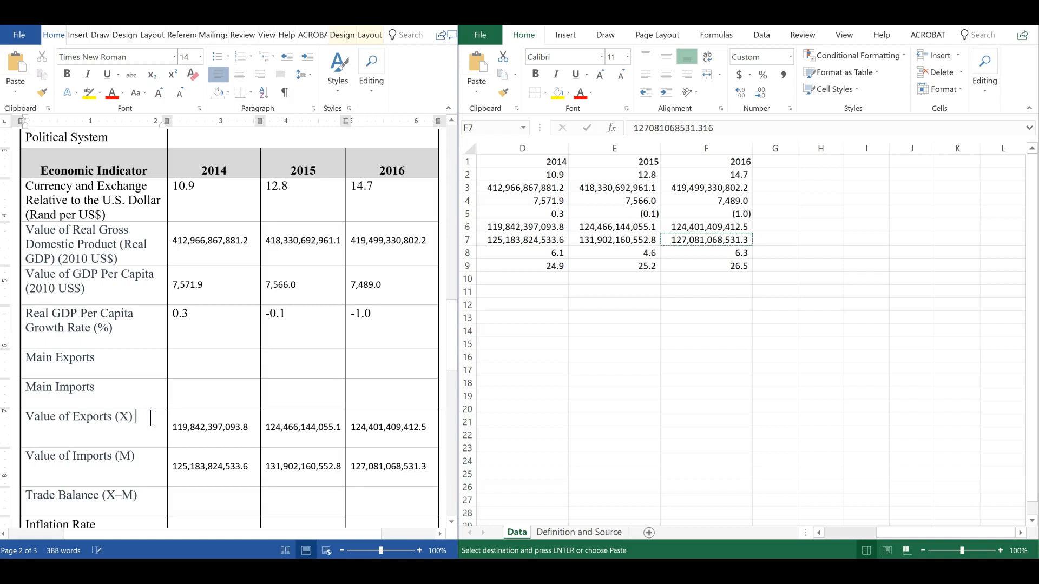
type("US$")
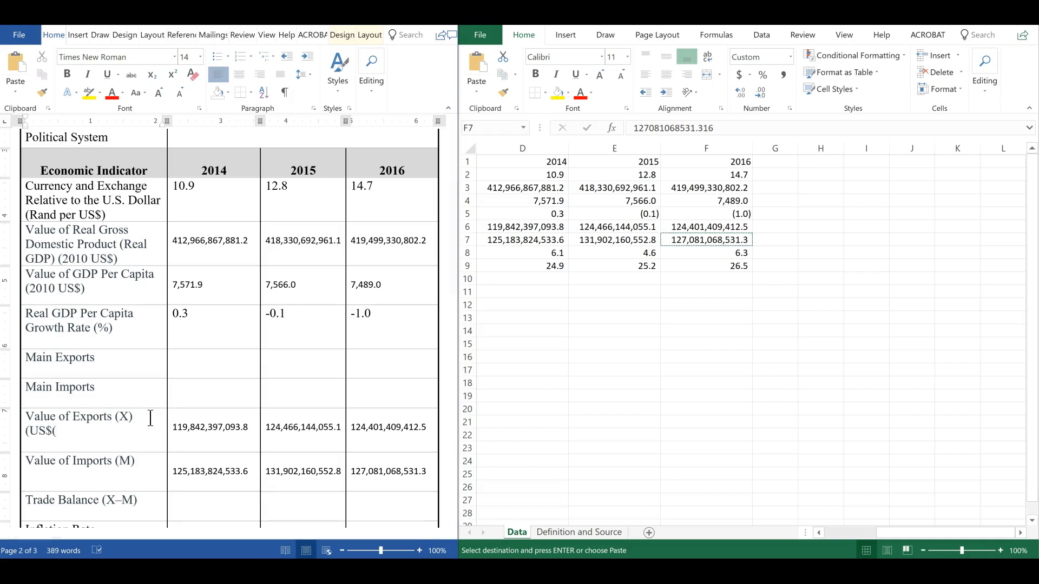
Append "(US$" to the Value of Imports (M) row label
left_click(146, 463)
type("(US$")
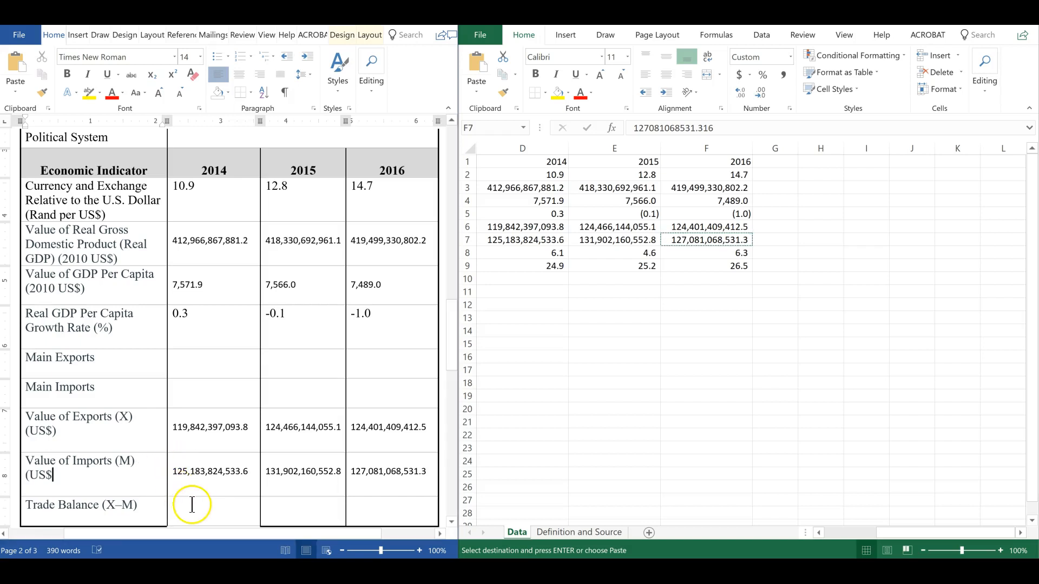
Append "(US)" to the Trade Balance (X–M) row label
left_click(141, 504)
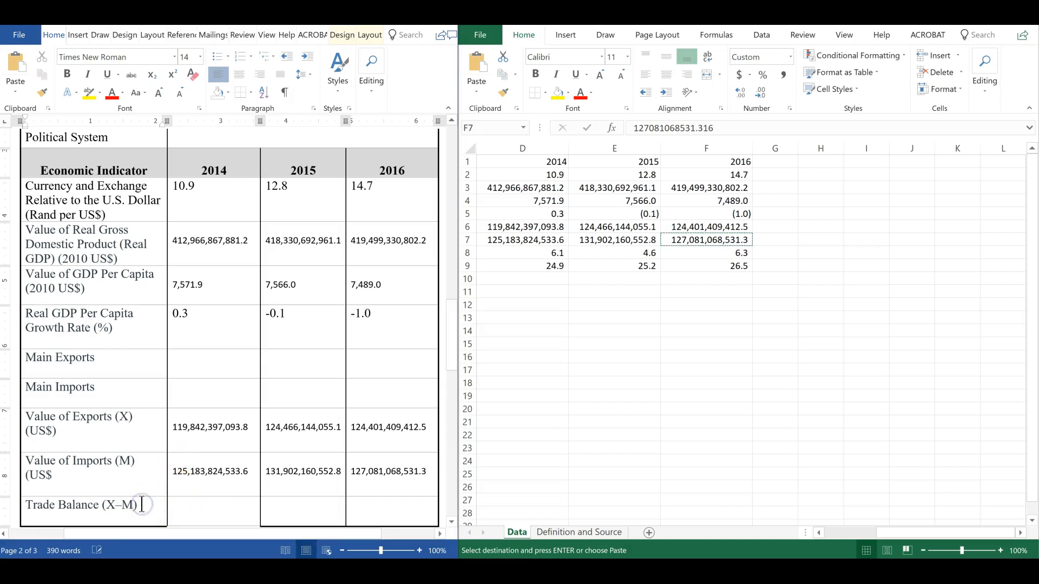
type("(US$")
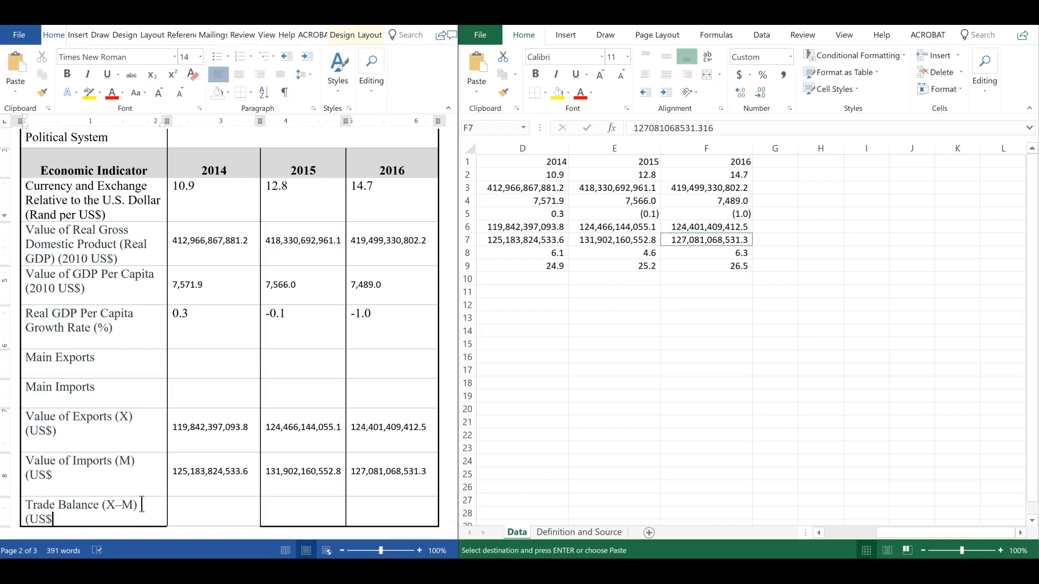
key("BackSpace")
type(")")
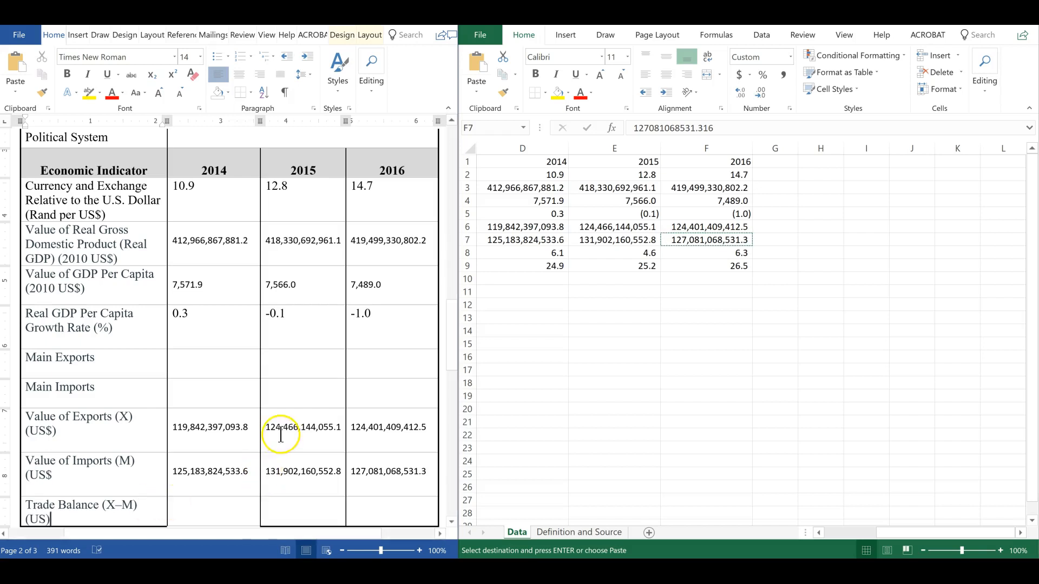
Insert a blank row in the sheet between the imports row and the inflation row
scroll(279, 434, "down", 3)
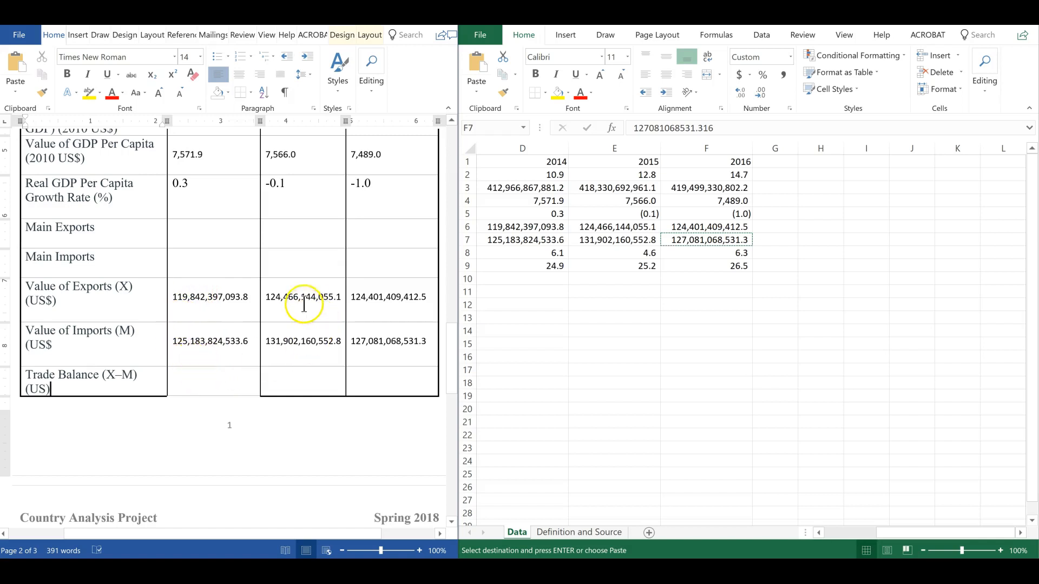
left_click(310, 378)
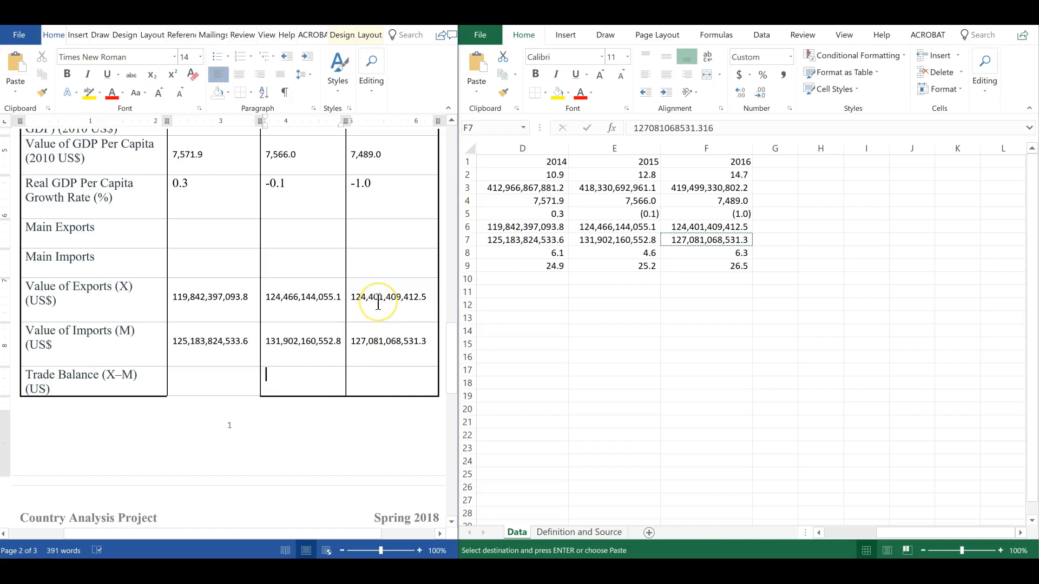
left_click(519, 287)
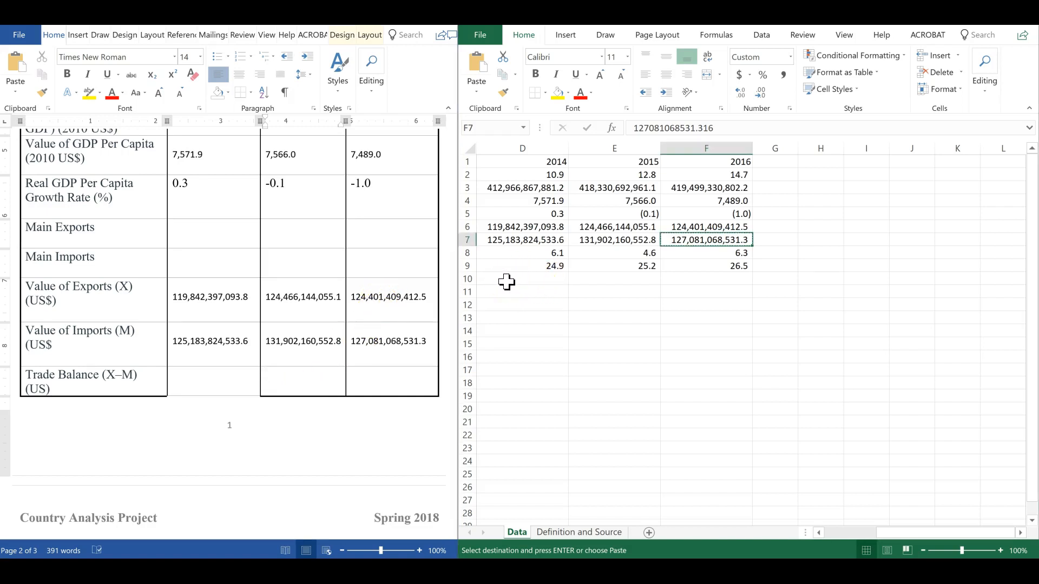
left_click_drag(914, 533, 819, 534)
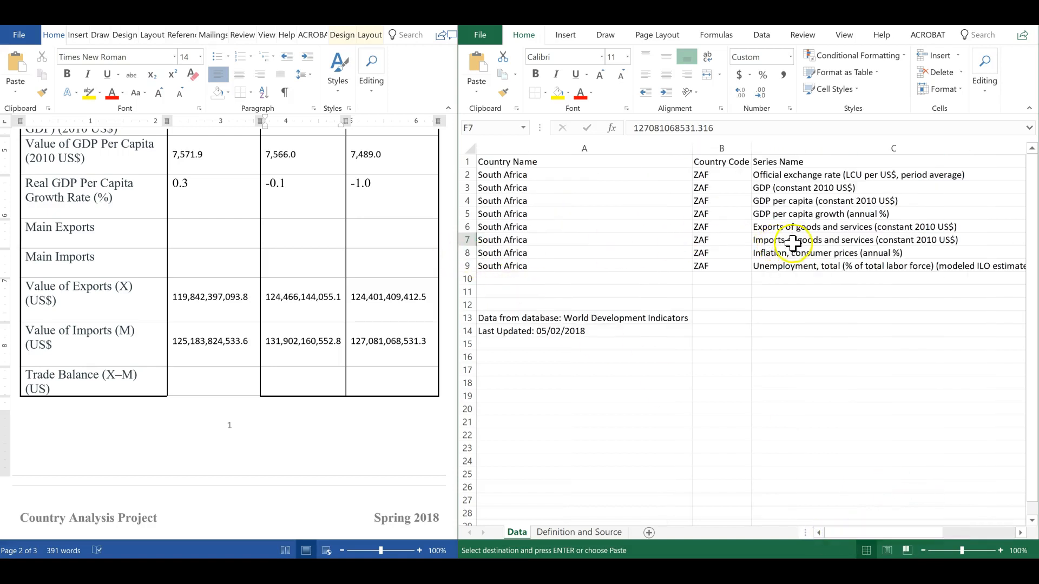
left_click(467, 253)
right_click(467, 252)
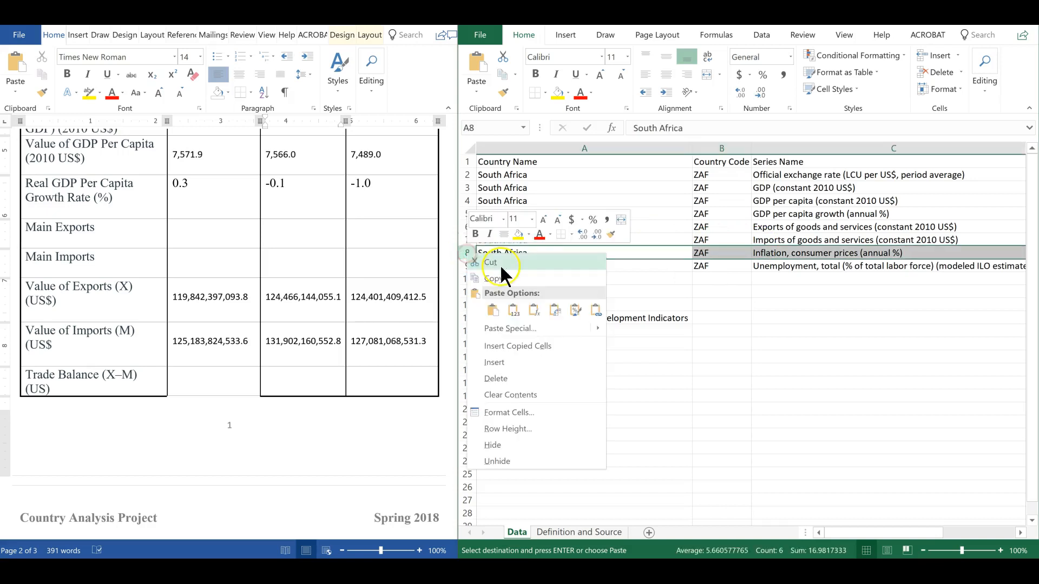
left_click(504, 361)
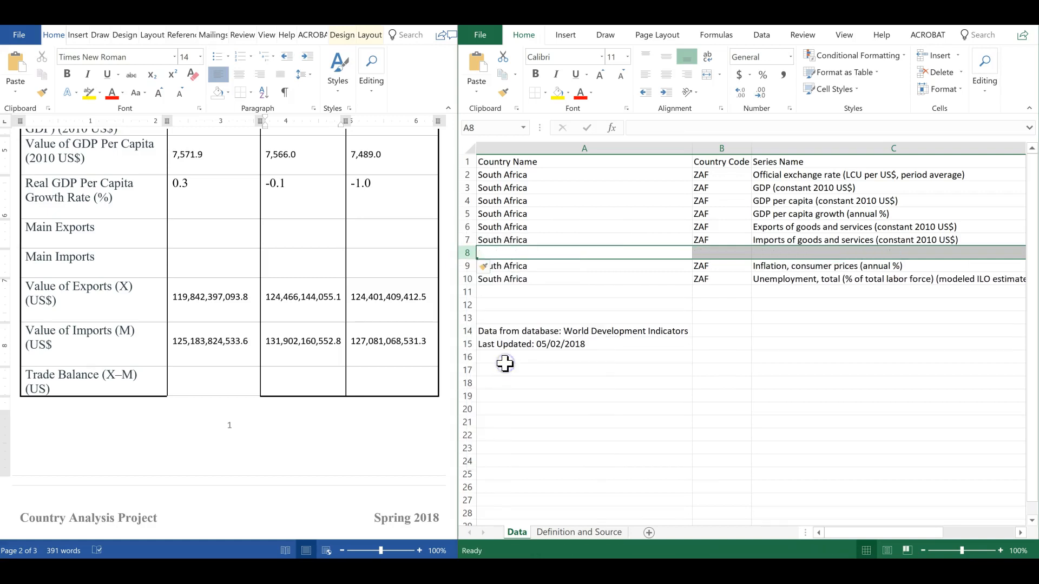
Compute the trade balance in row 8 with the formula =D6-D7 and fill it across to the 2016 column
left_click(862, 252)
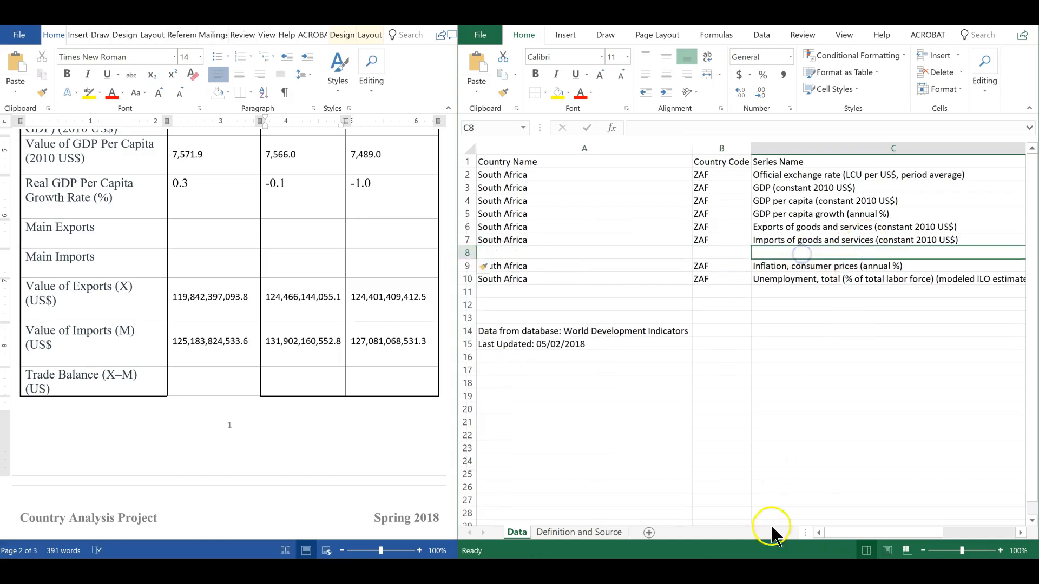
left_click_drag(882, 536, 962, 530)
left_click(516, 252)
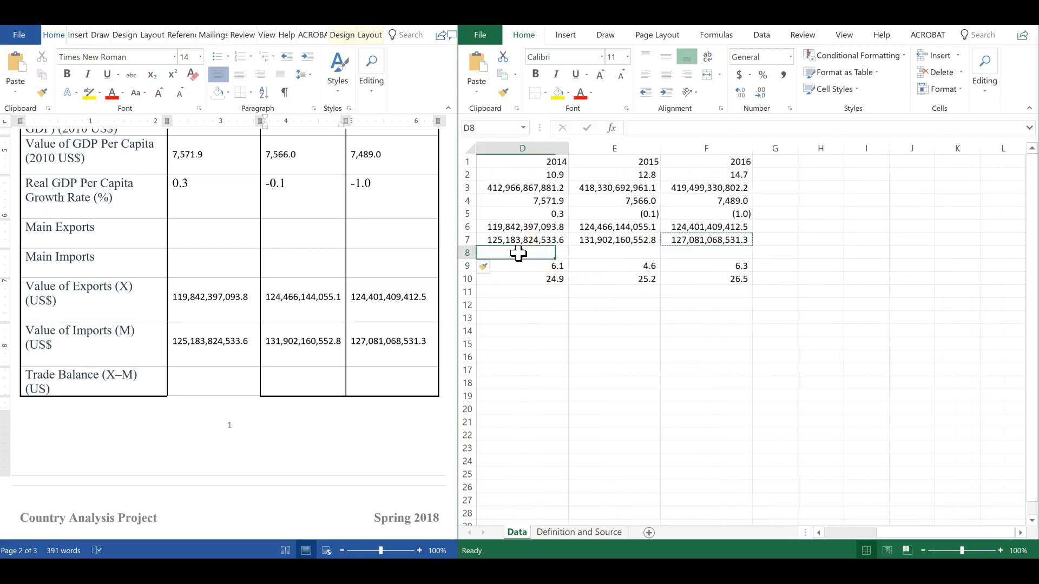
type("=")
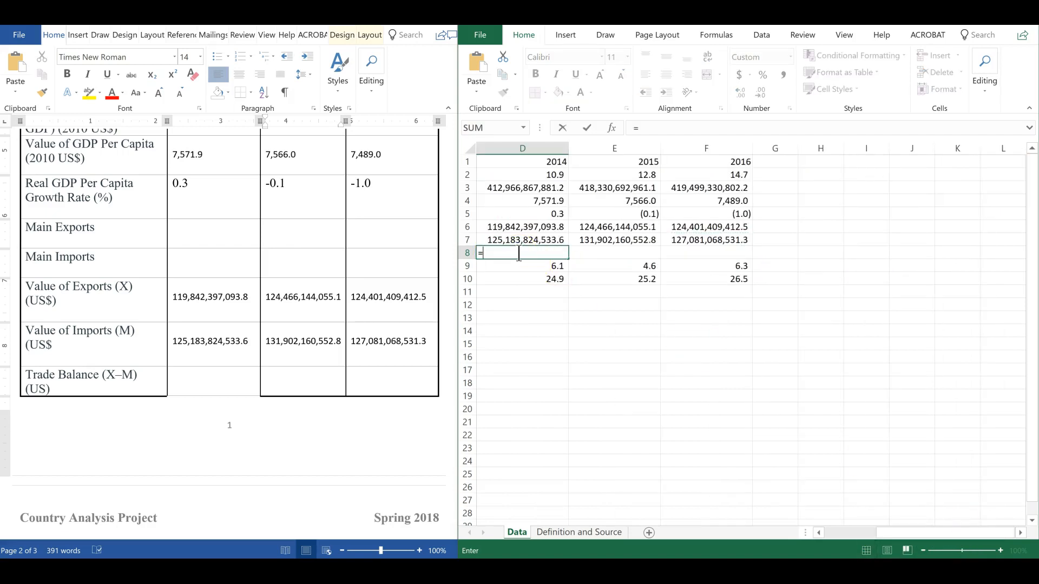
left_click(506, 227)
type("-")
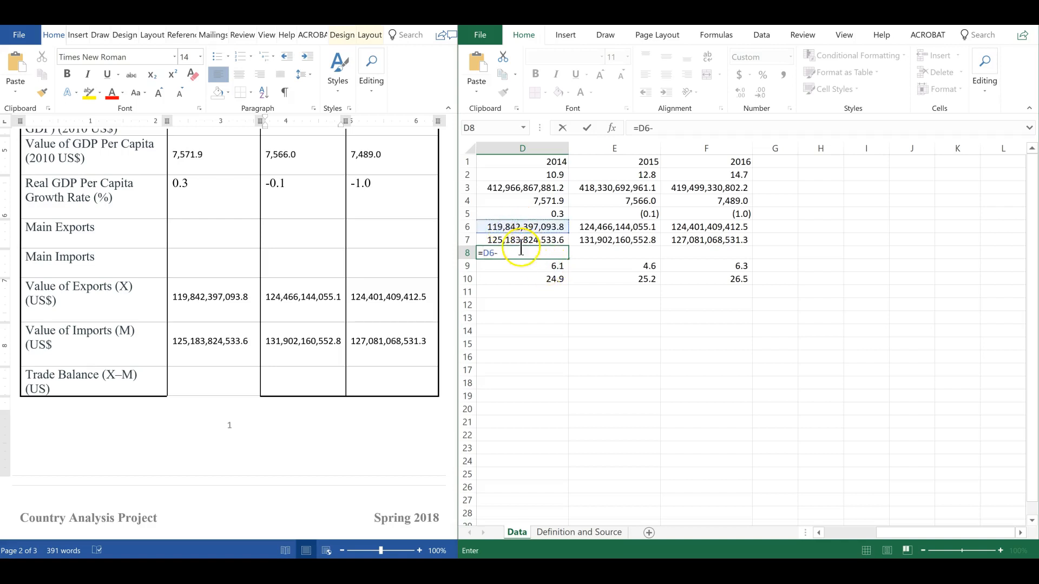
left_click(513, 240)
key("Return")
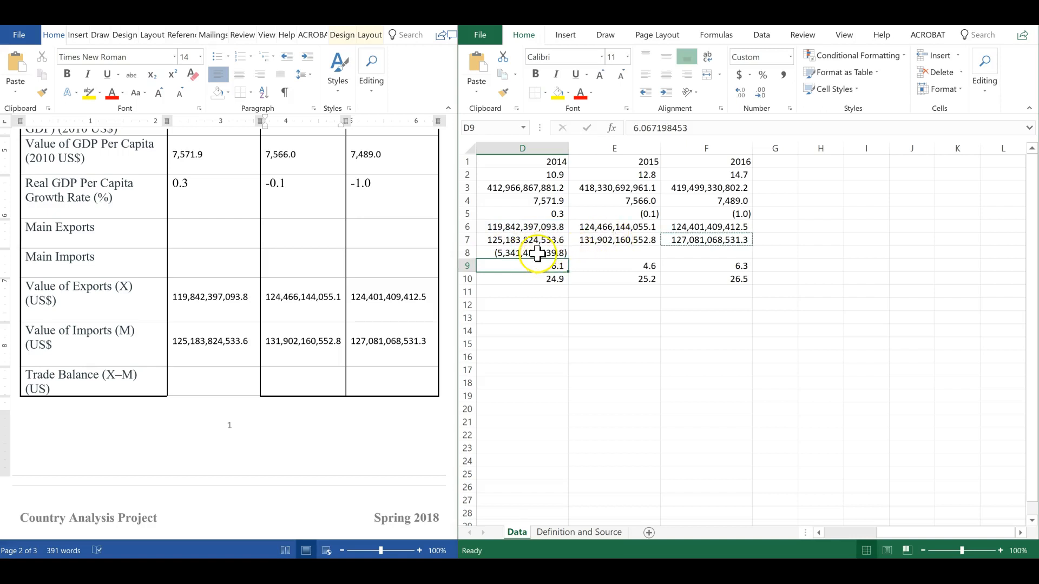
left_click(535, 253)
left_click_drag(569, 258, 738, 250)
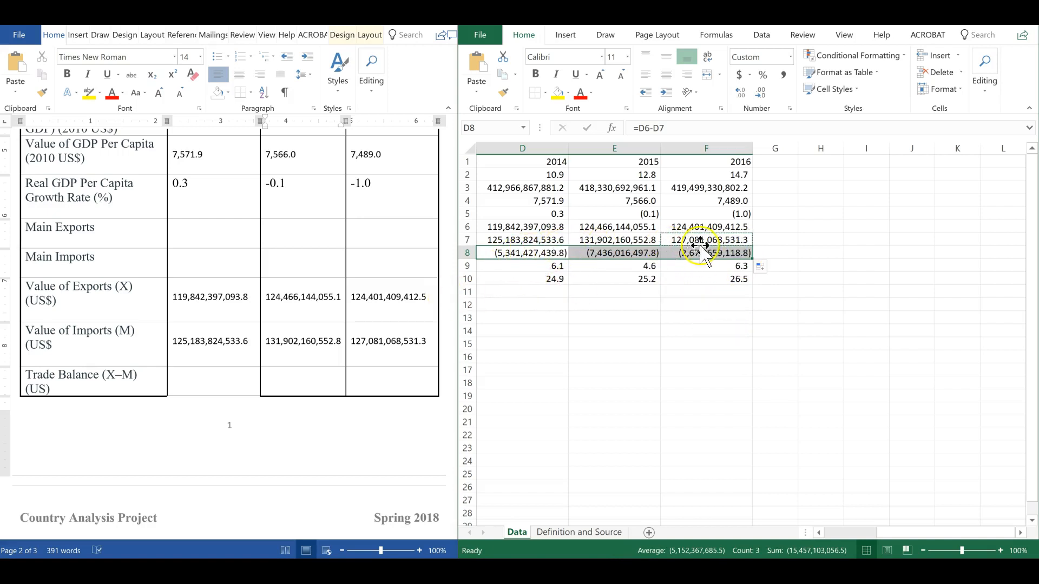
Copy the 2014 trade balance value from the sheet into the Trade Balance (X–M) row's 2014 cell
left_click(200, 374)
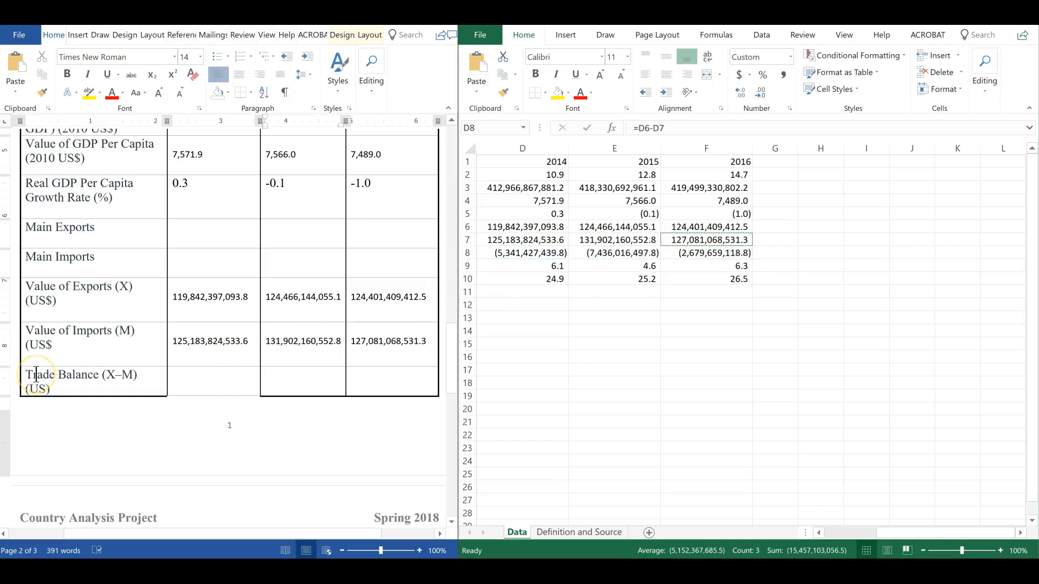
left_click(527, 253)
left_click(529, 252)
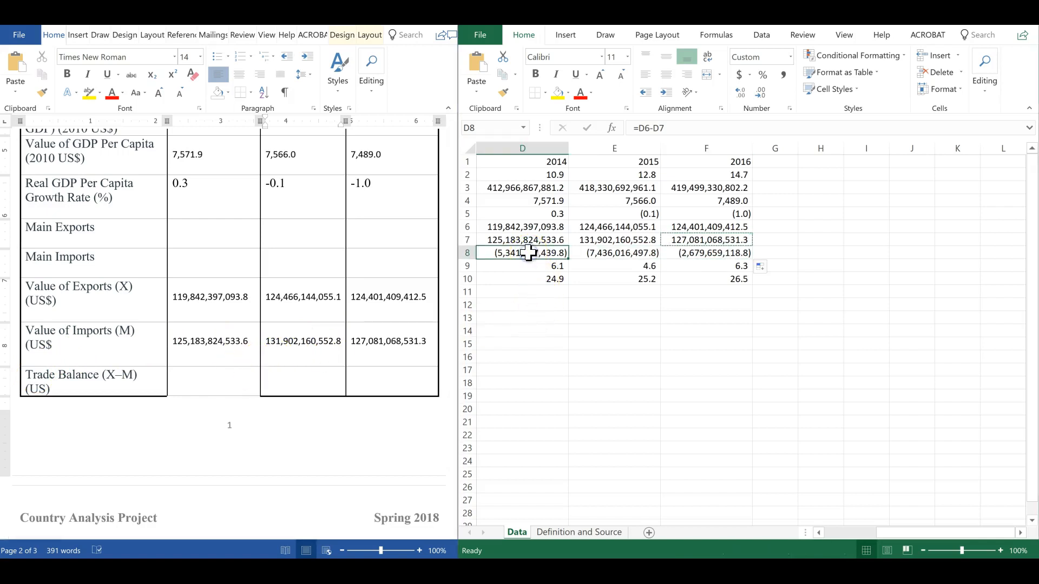
key("ctrl+c")
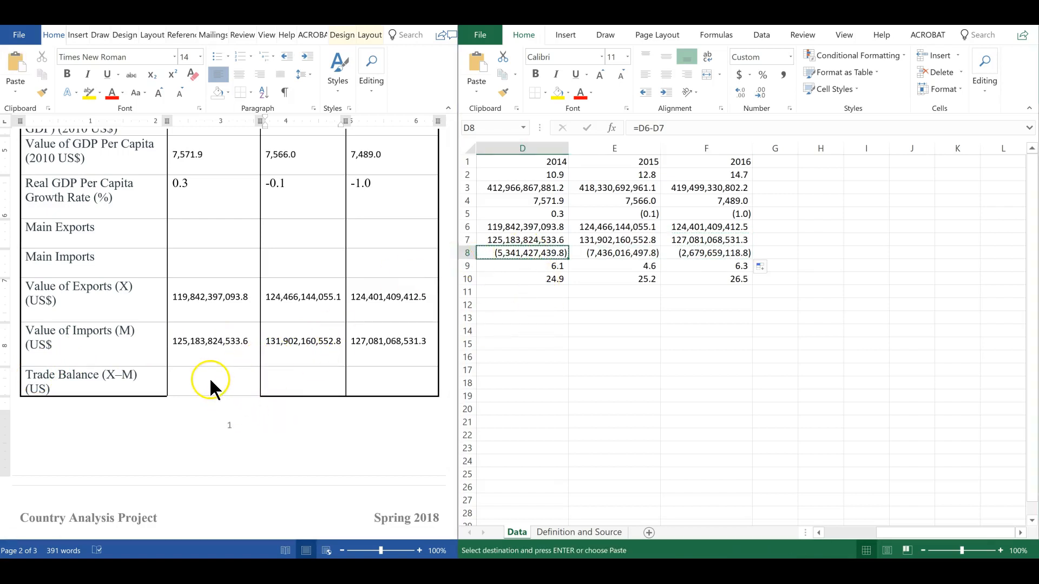
left_click(210, 378)
key("ctrl+v")
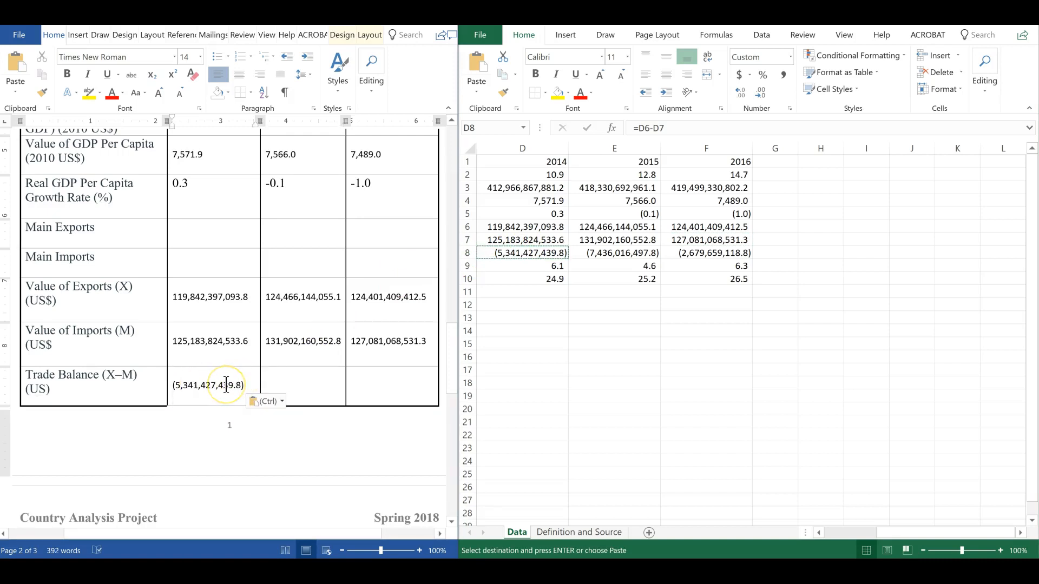
key("BackSpace")
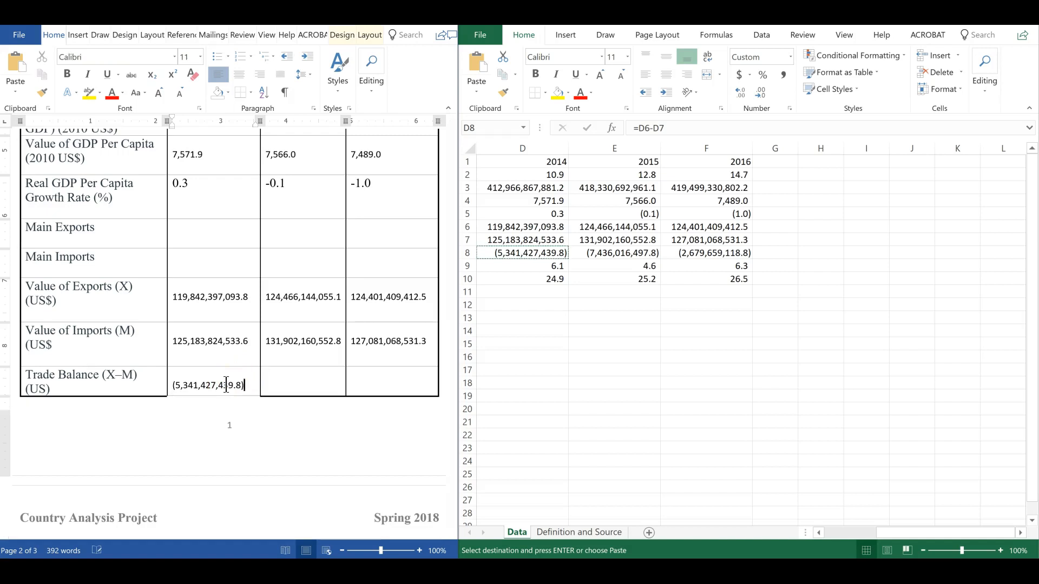
Copy the 2015 and 2016 trade balance values from the sheet into the Trade Balance (X–M) row
left_click(596, 252)
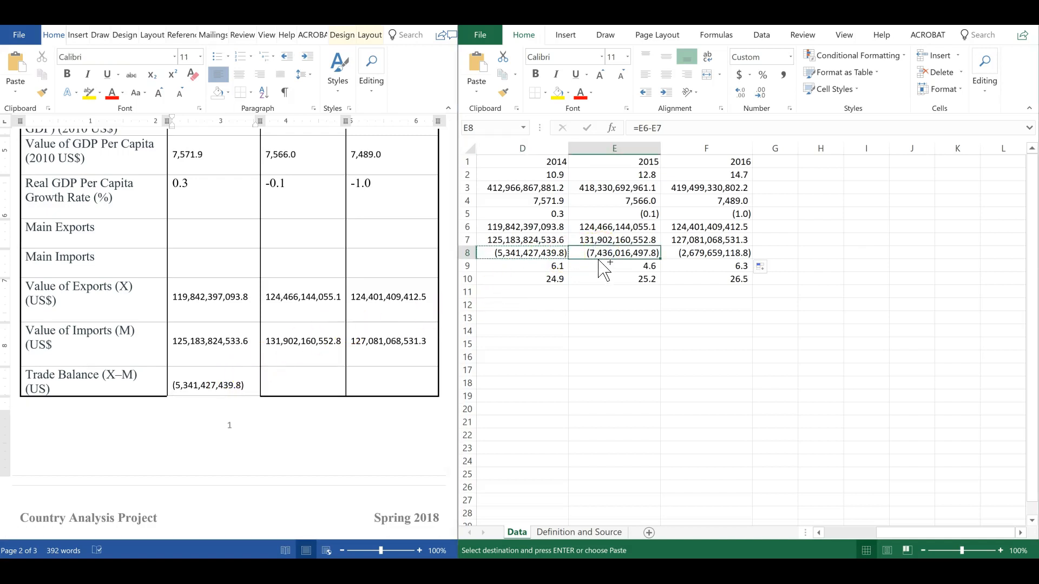
key("ctrl+c")
left_click(301, 378)
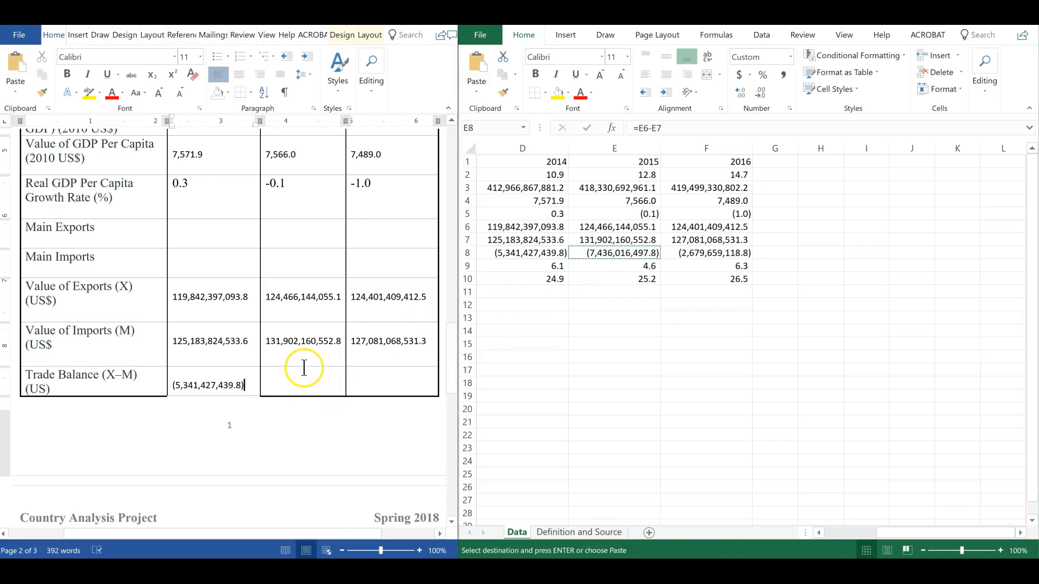
left_click(292, 388)
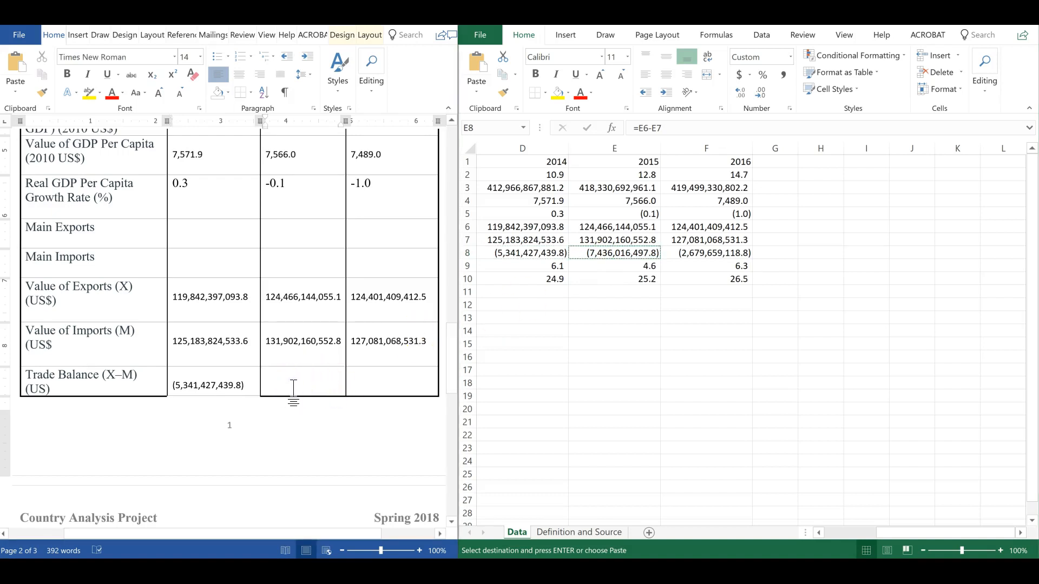
key("ctrl+v")
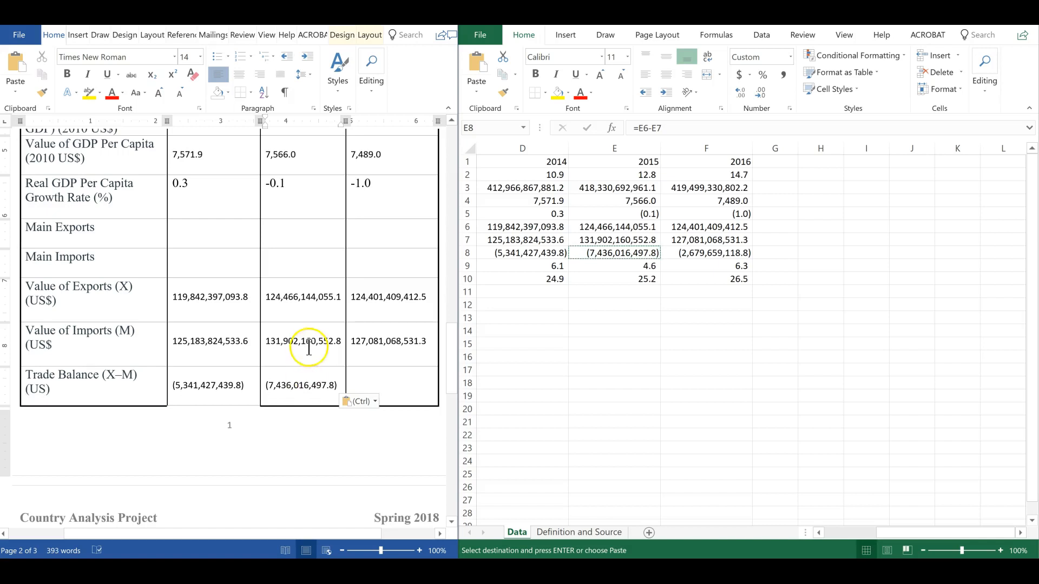
key("BackSpace")
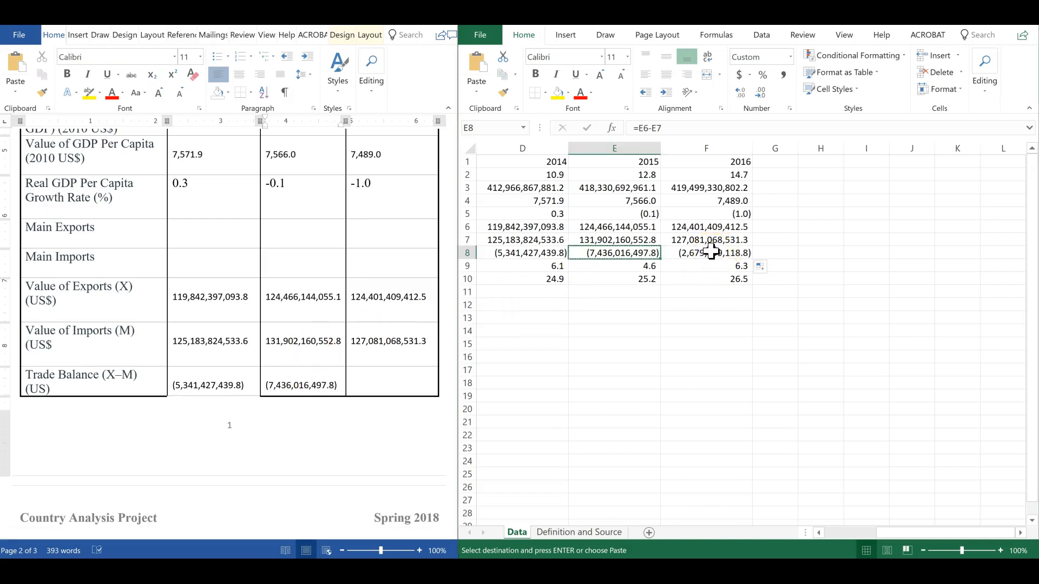
left_click(712, 252)
key("ctrl+c")
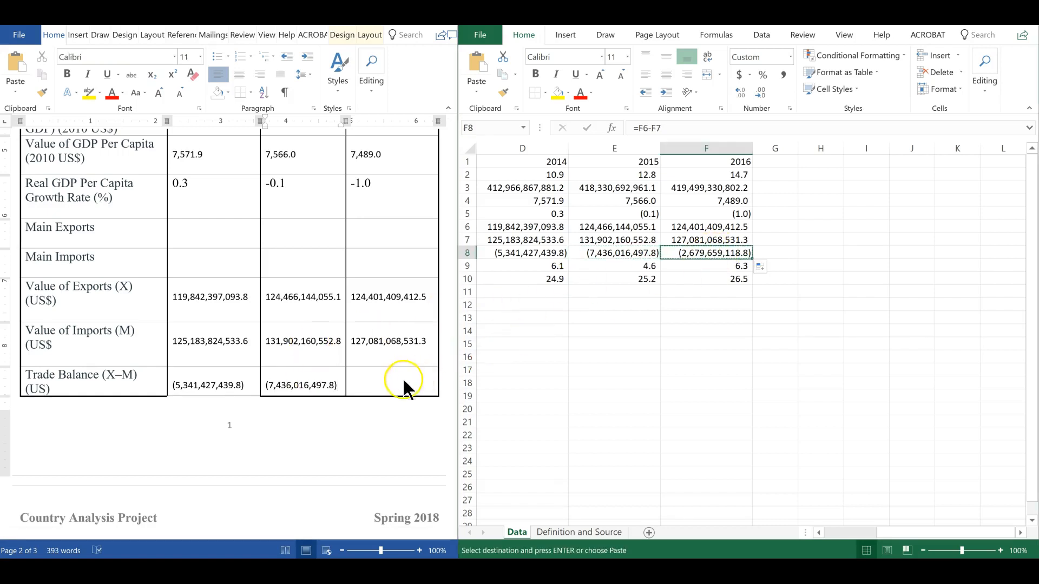
left_click(422, 381)
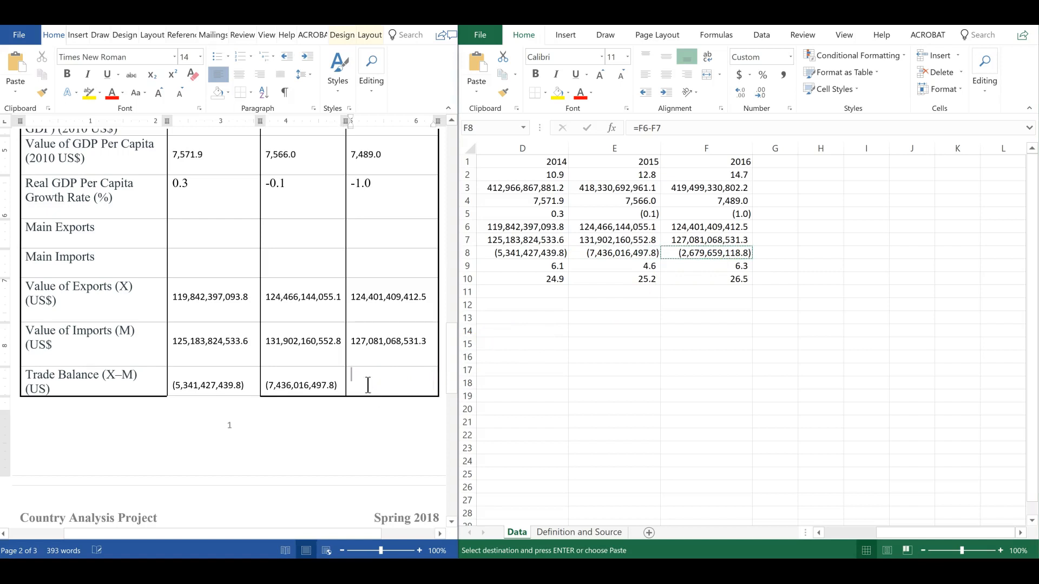
key("ctrl+v")
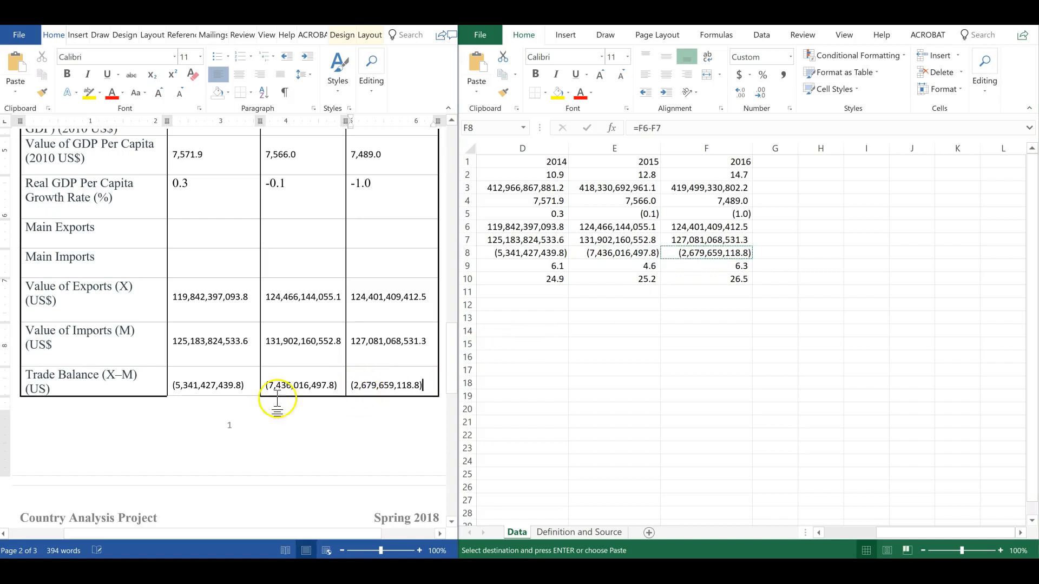
Append "(%)" to the Inflation Rate and Unemployment Rate row labels on the next page
scroll(212, 413, "down", 3)
scroll(215, 413, "down", 2)
left_click(200, 316)
left_click(119, 324)
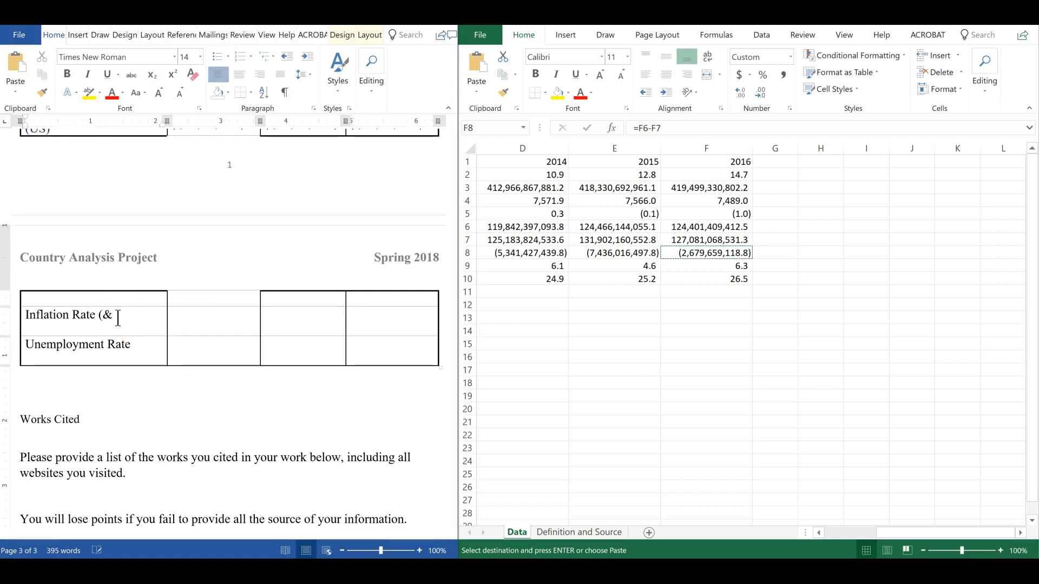
type("(%")
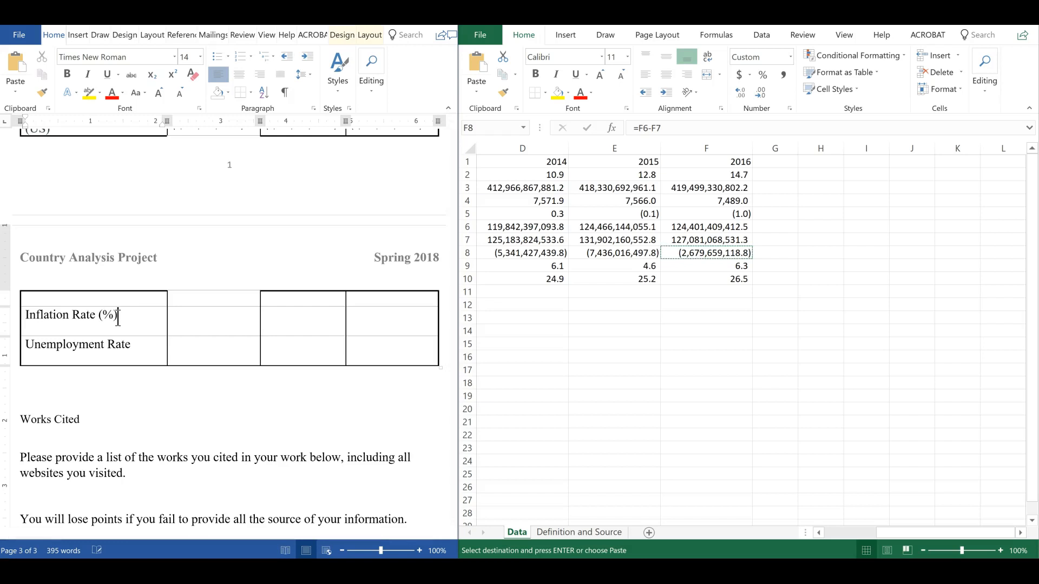
left_click(152, 339)
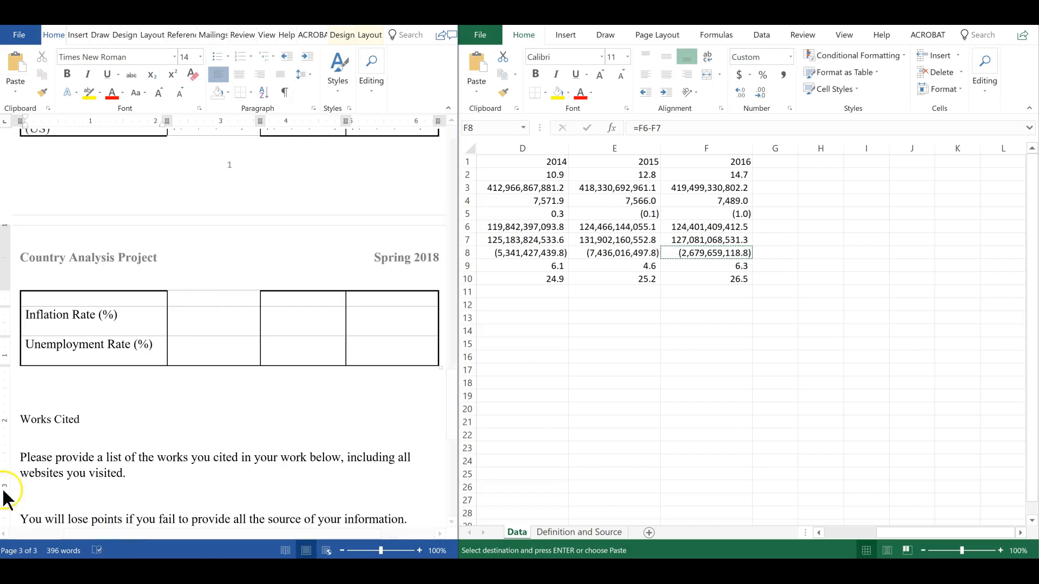
Enter the 2014 inflation rate, 6.1, in the Inflation Rate (%) row
left_click(177, 314)
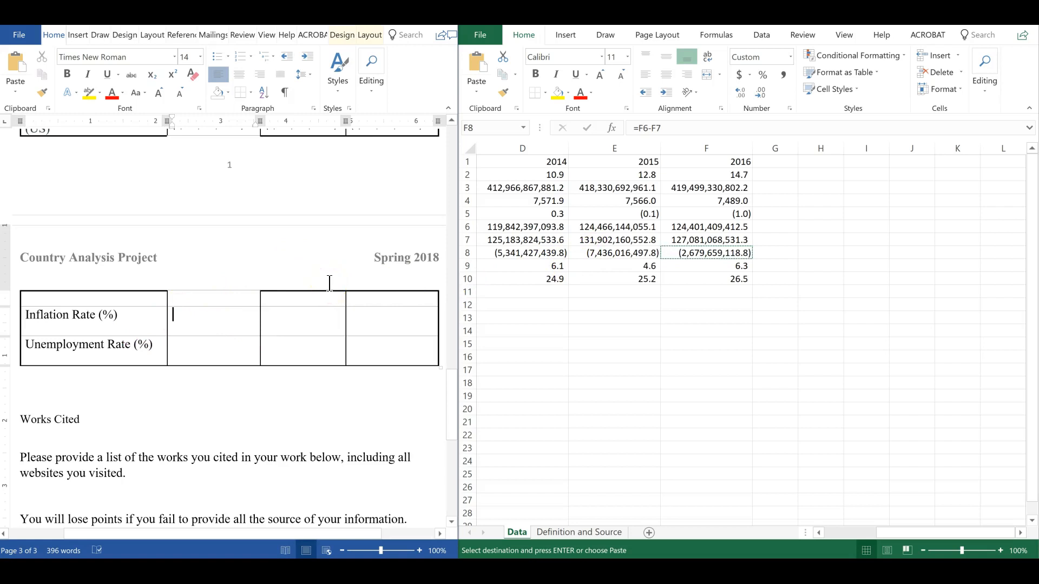
type("6.1")
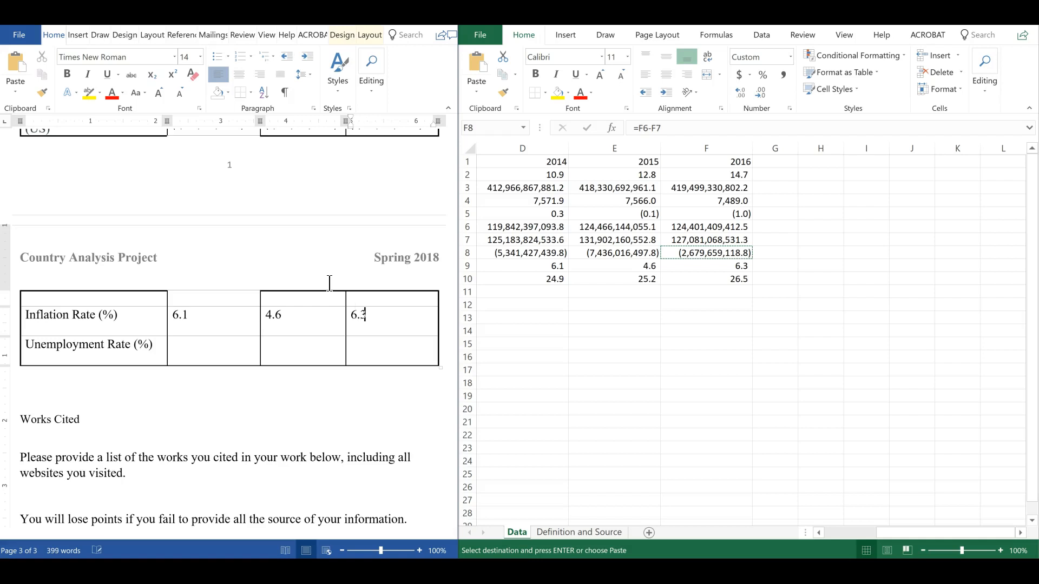
Enter the unemployment rates 24.9, 25.2 and 26.5 for 2014, 2015 and 2016 in the Unemployment Rate (%) row
left_click(185, 348)
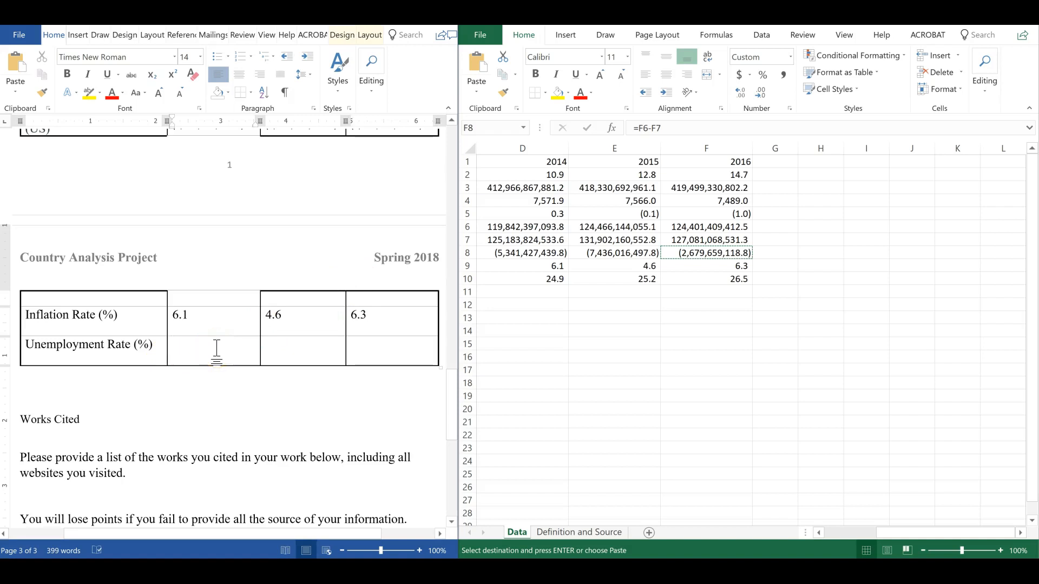
type("24.9")
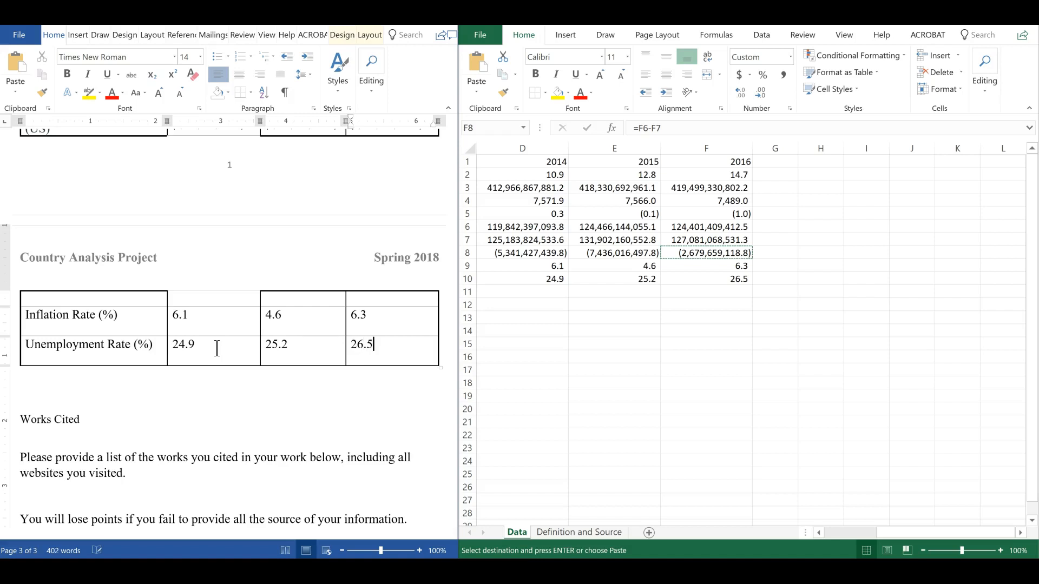
Scroll through the document table to review all entered economic indicator values against the sheet
scroll(231, 345, "up", 8)
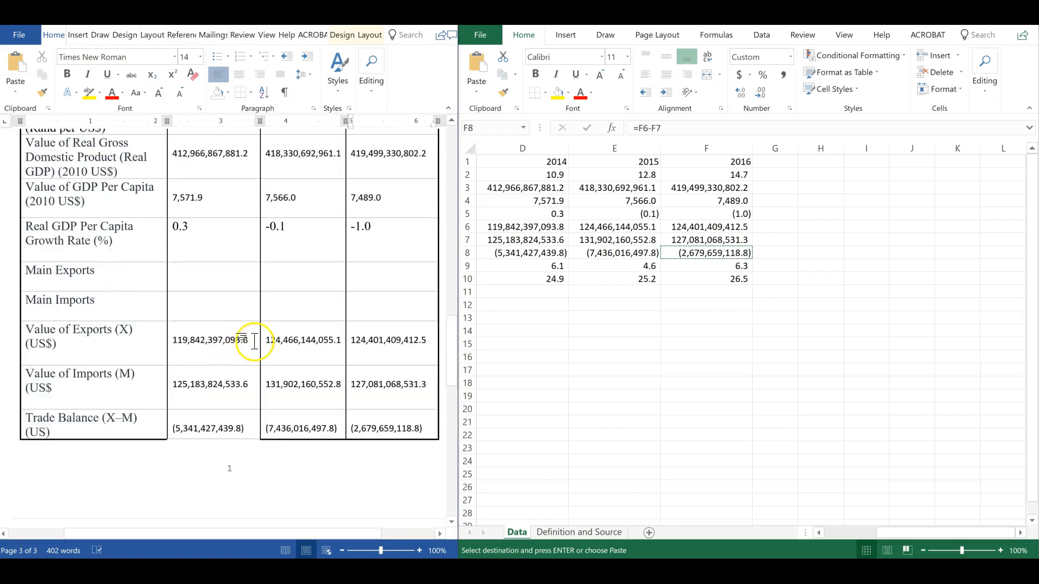
scroll(257, 339, "up", 3)
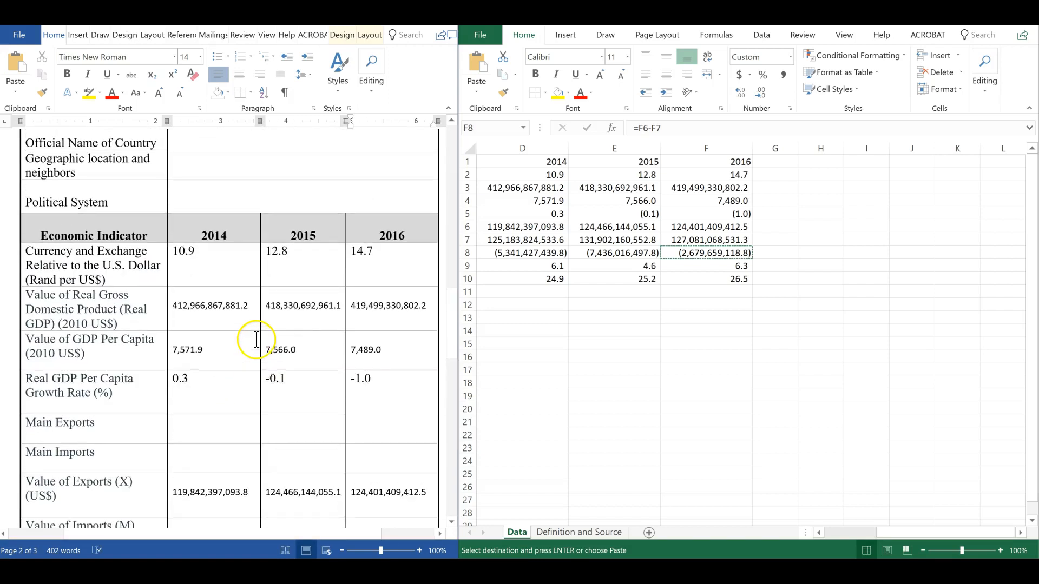
scroll(295, 319, "down", 2)
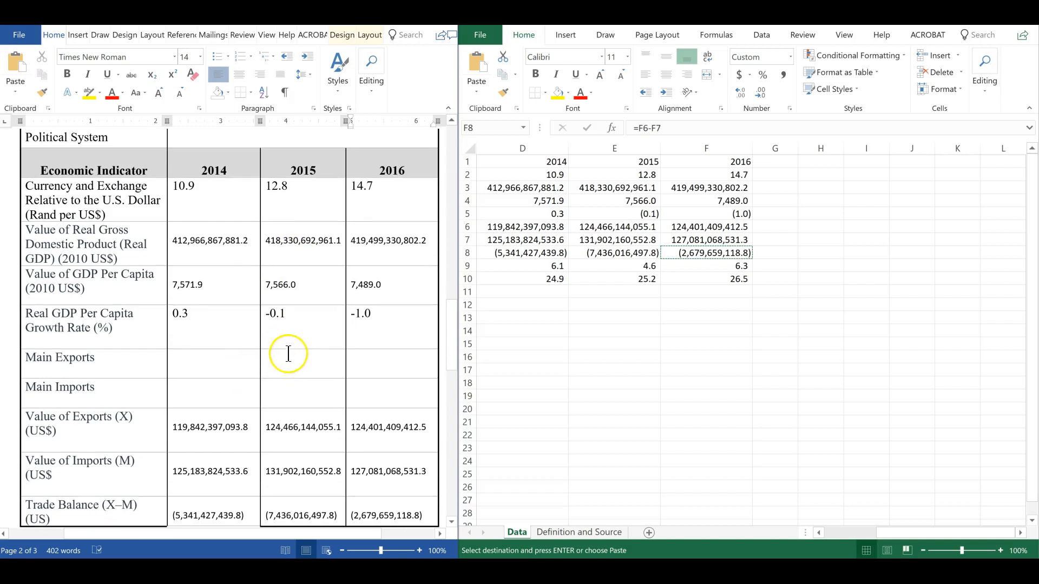
scroll(345, 328, "down", 6)
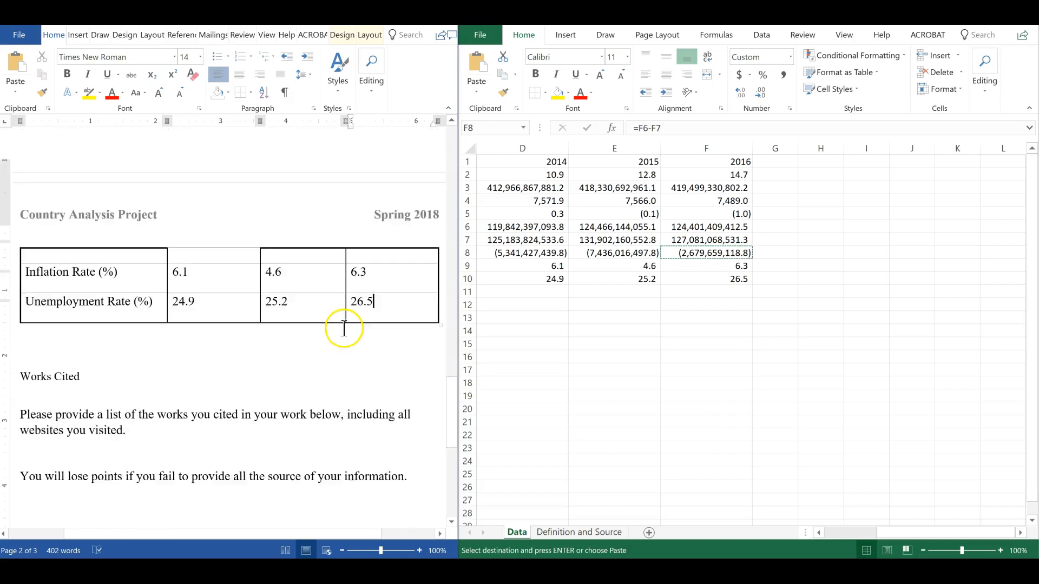
scroll(344, 328, "up", 6)
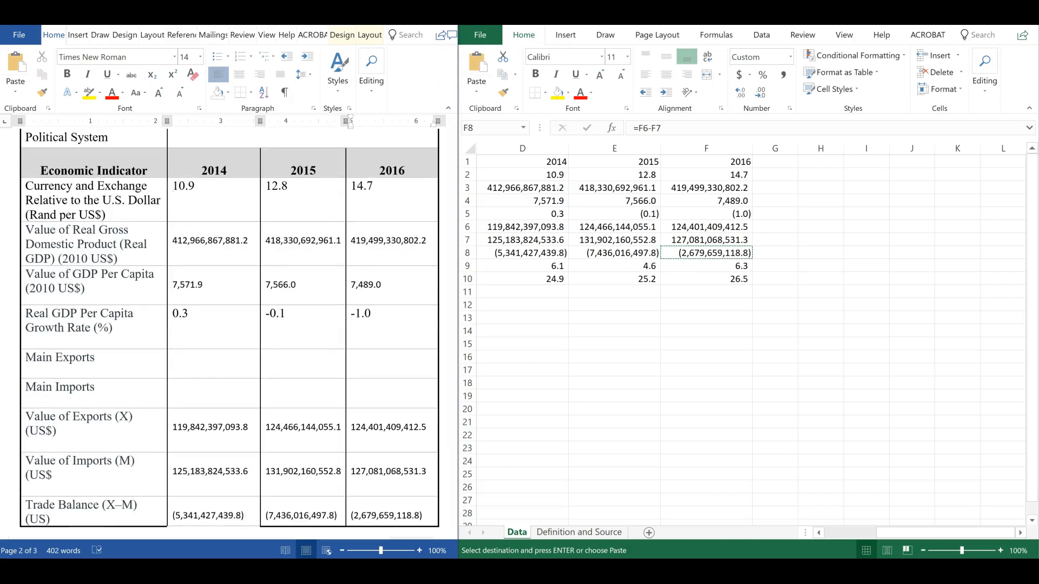
Bring the Word document to the front and maximize its window
key("alt+Tab")
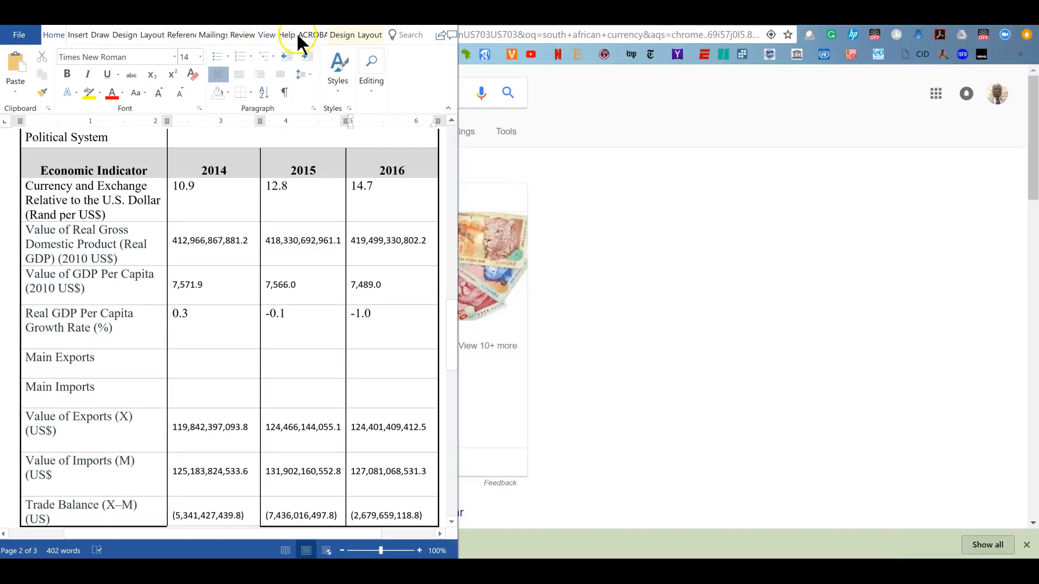
key("super+Up")
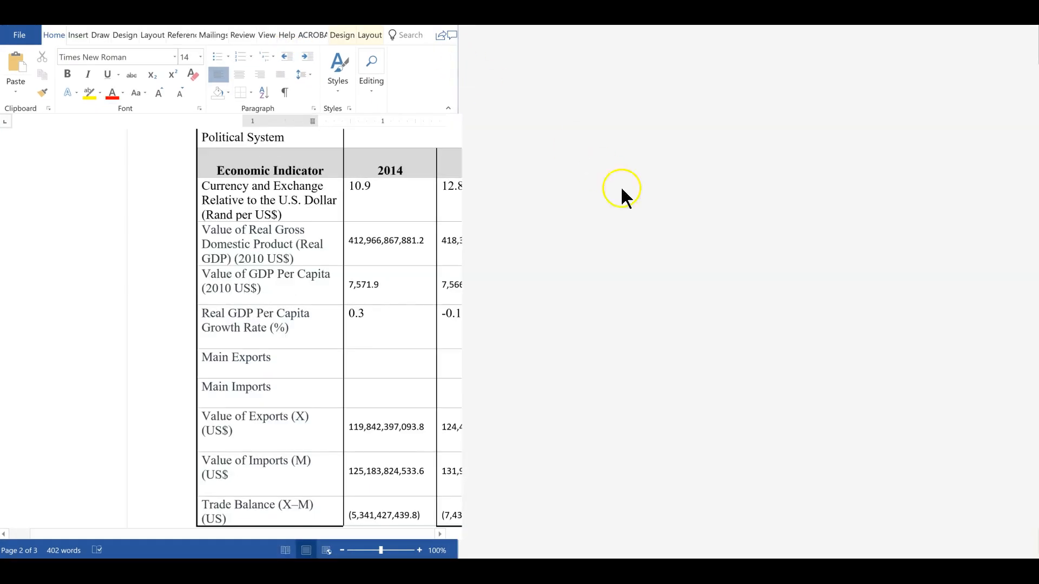
scroll(632, 326, "up", 3)
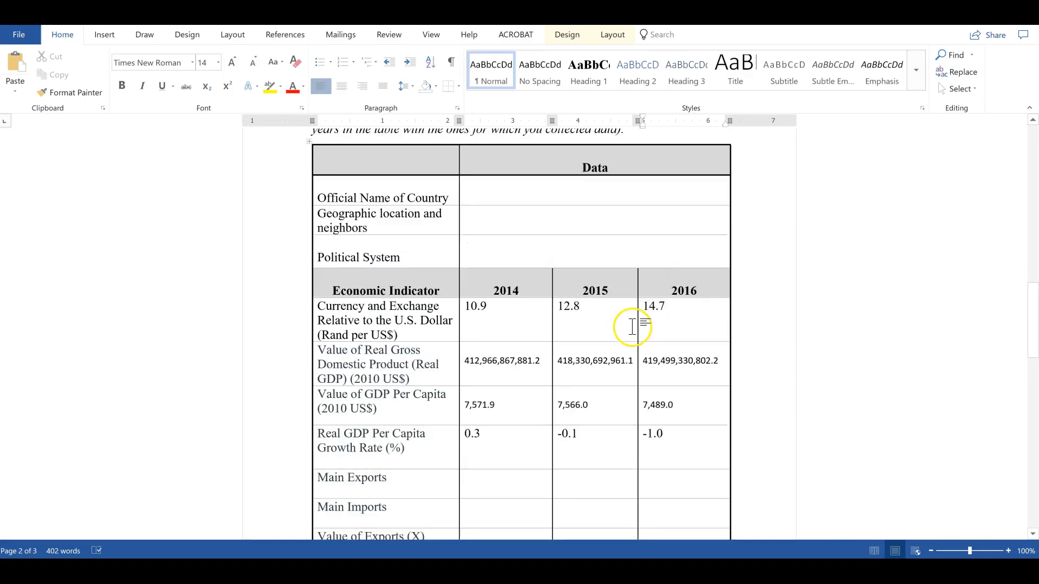
Examine the still-empty country name, location, political system and main exports and imports cells of the table
left_click(519, 203)
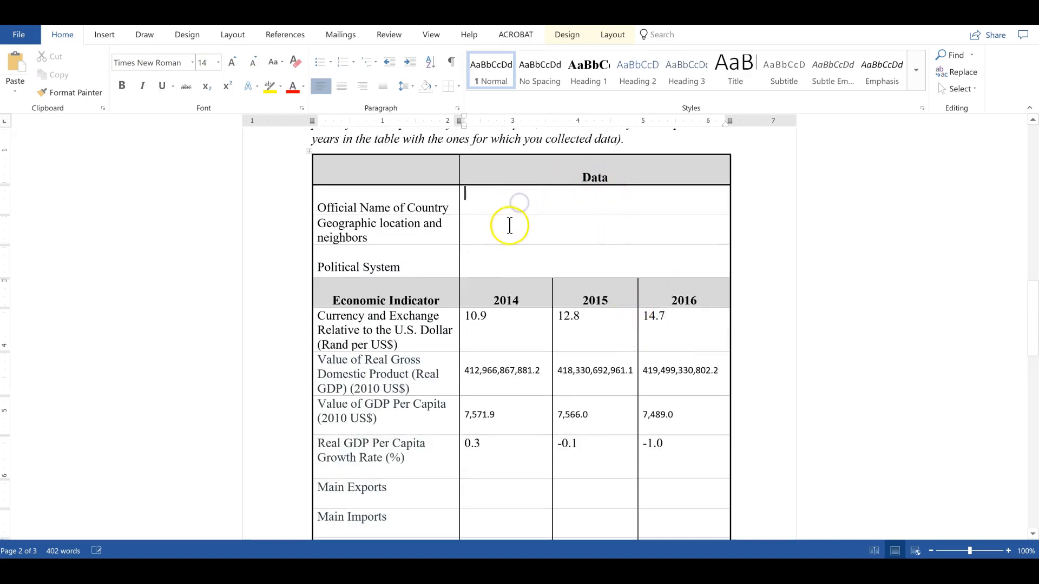
left_click(502, 230)
left_click(504, 250)
scroll(529, 314, "down", 3)
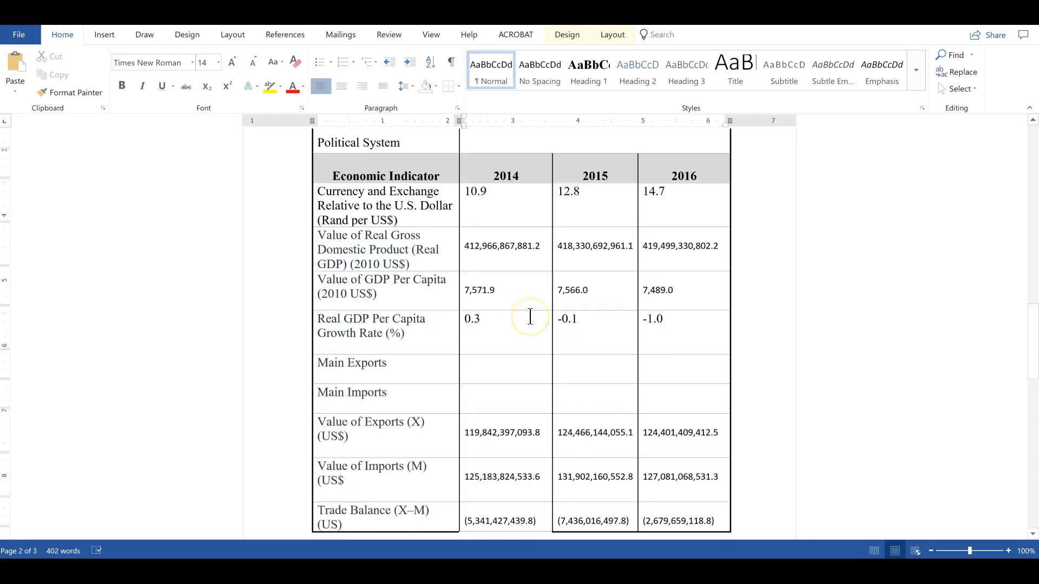
scroll(530, 316, "down", 2)
left_click(501, 293)
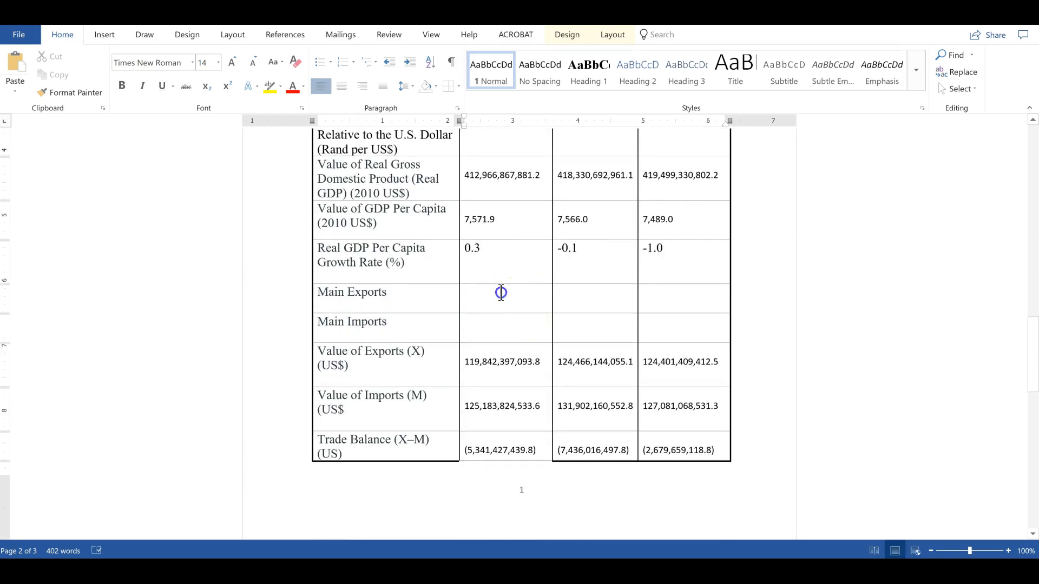
left_click(487, 331)
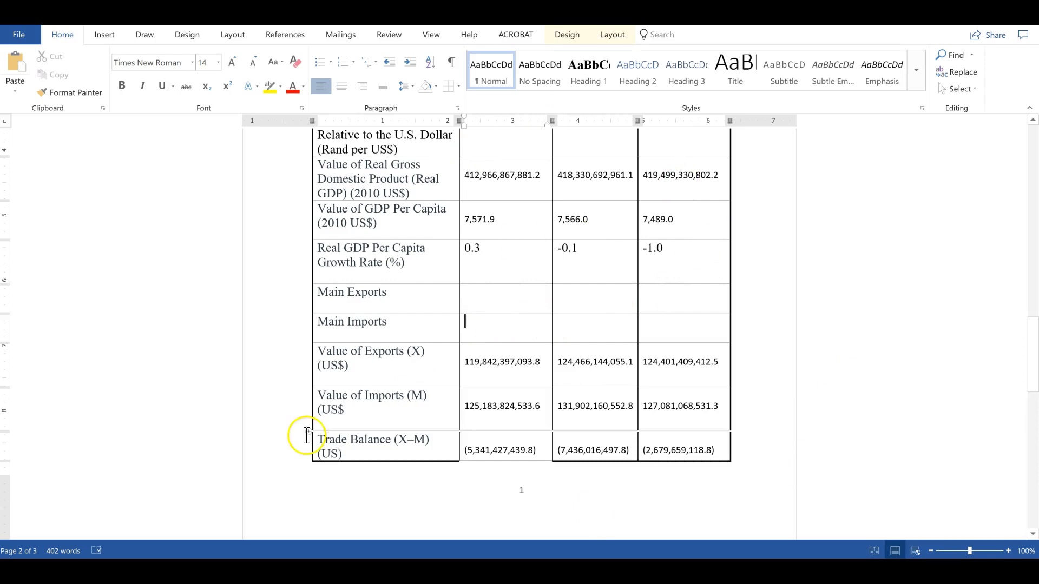
scroll(589, 425, "up", 10)
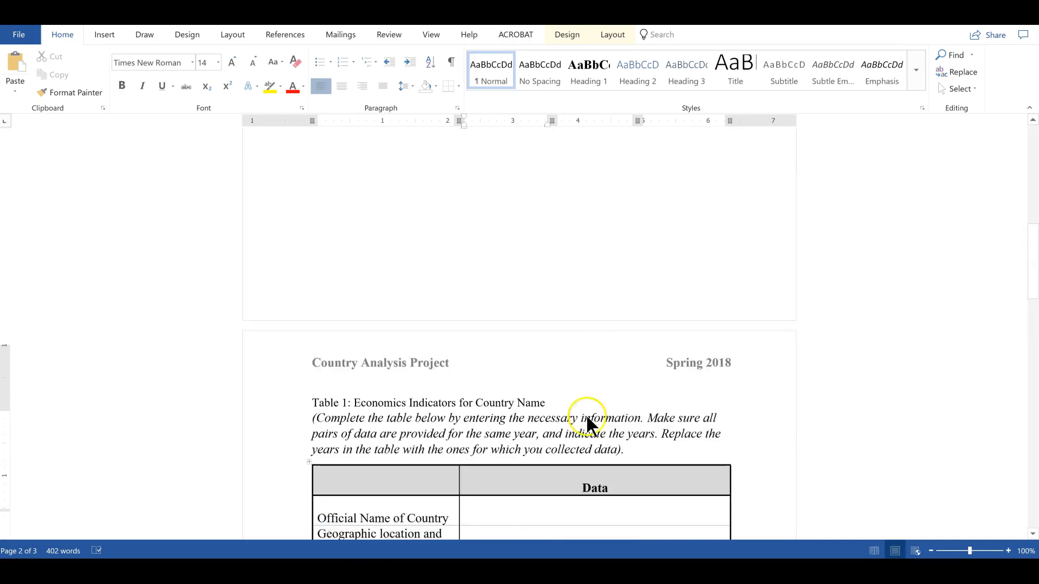
scroll(588, 424, "up", 1)
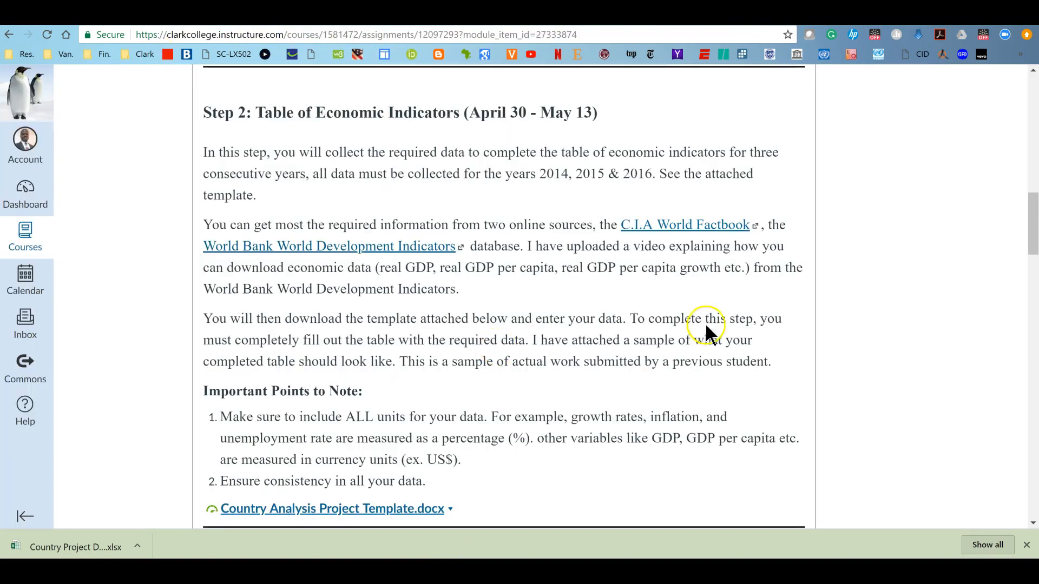
Open the C.I.A. World Factbook link from the assignment page and choose South Africa from the country list
left_click(655, 232)
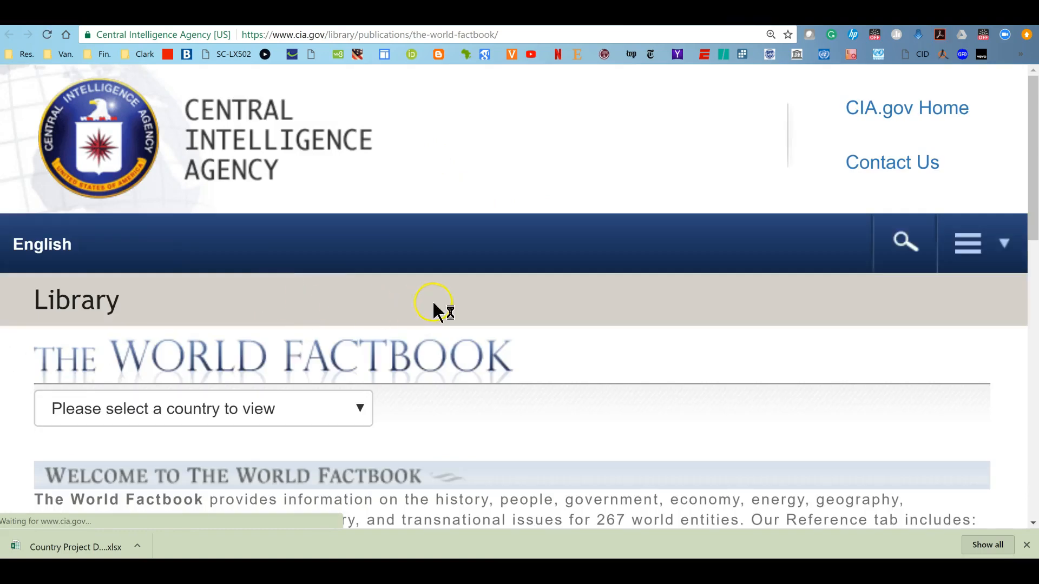
scroll(433, 303, "down", 5)
left_click(162, 144)
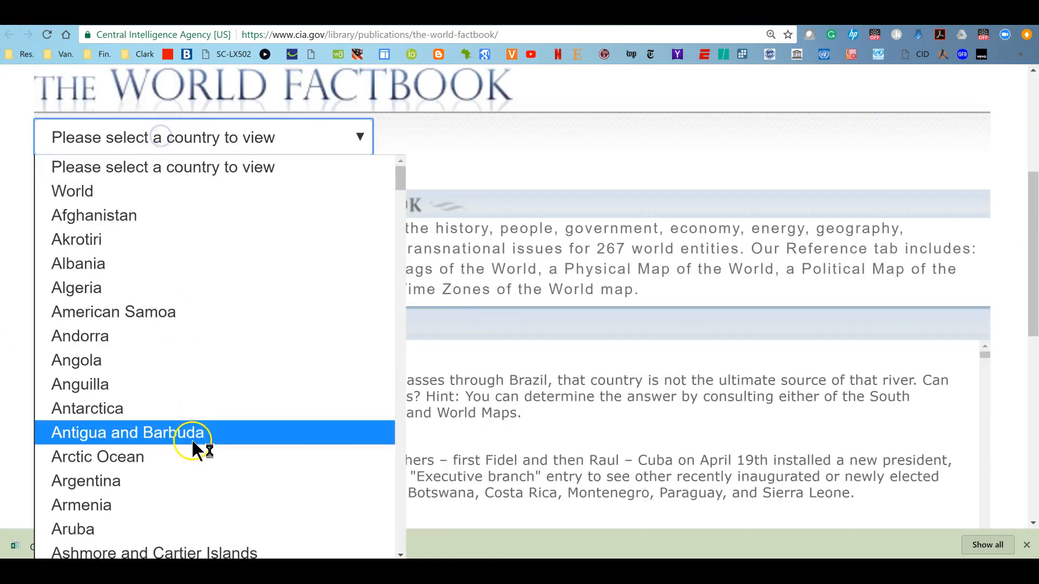
scroll(195, 420, "down", 20)
scroll(175, 401, "down", 20)
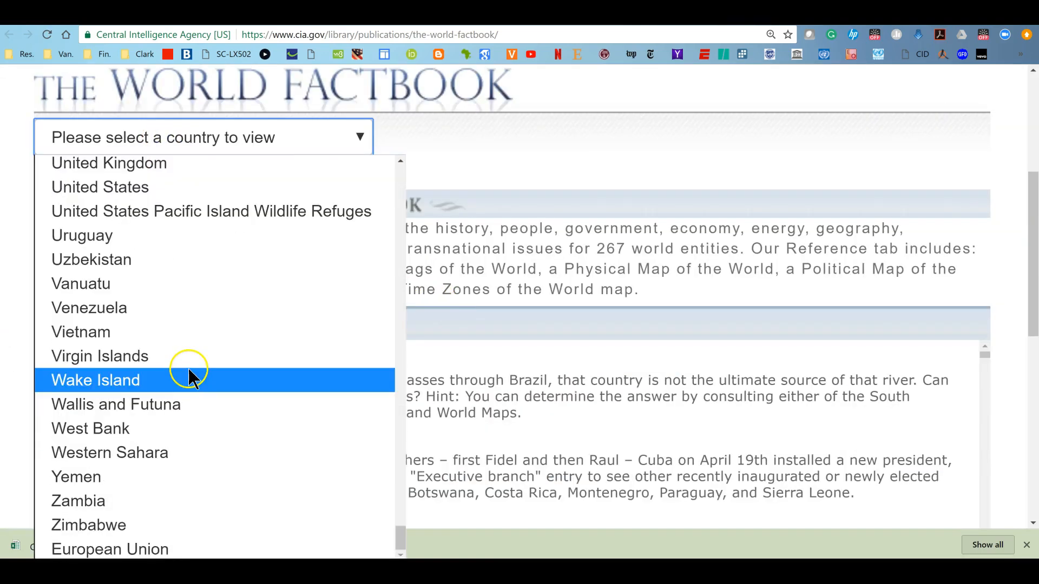
scroll(190, 378, "up", 10)
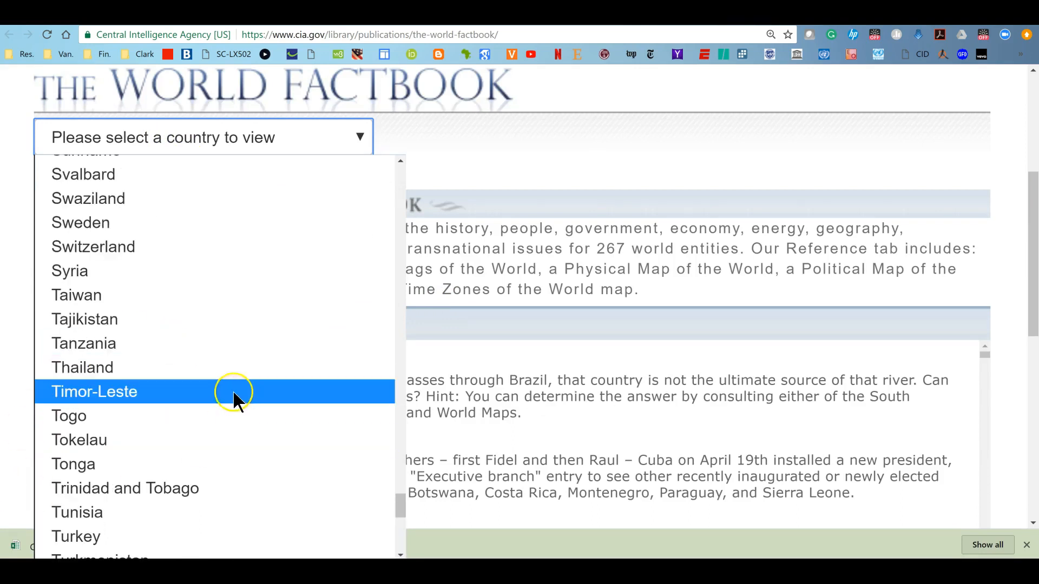
scroll(140, 226, "up", 5)
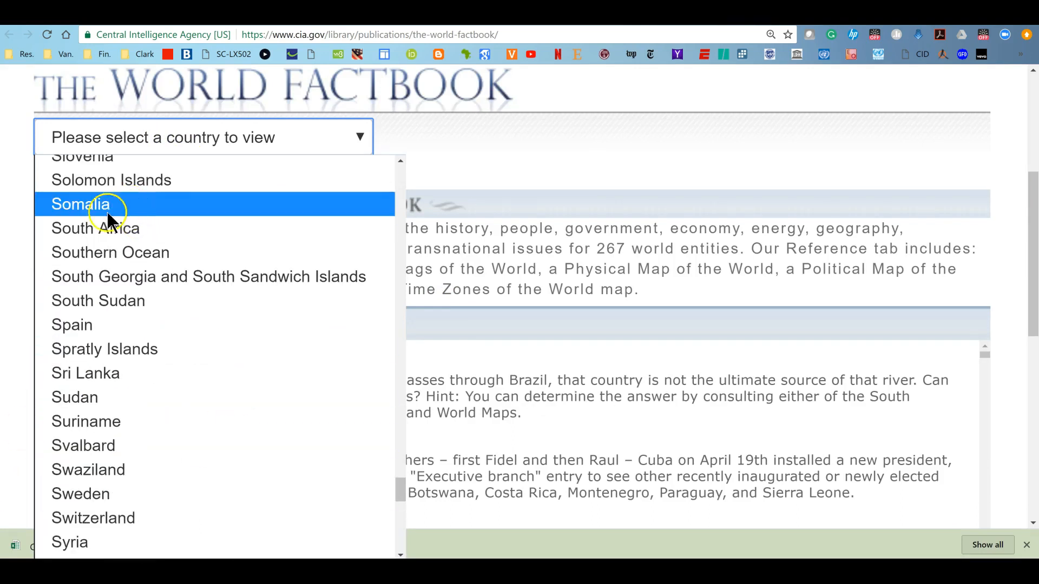
left_click(81, 230)
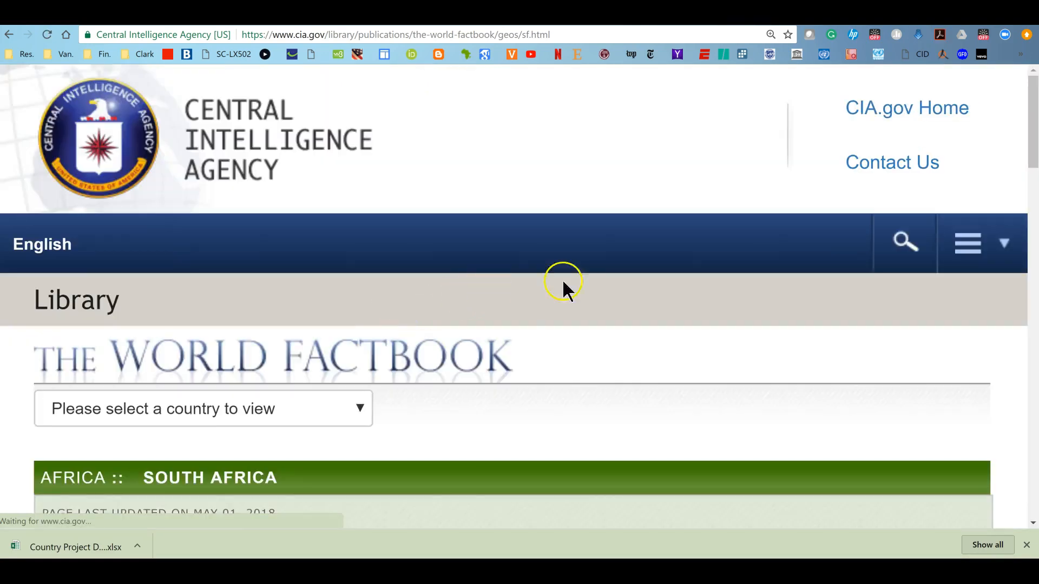
Expand the Geography section of South Africa's Factbook page and read its location, area and land boundaries
scroll(574, 303, "down", 5)
scroll(581, 314, "down", 20)
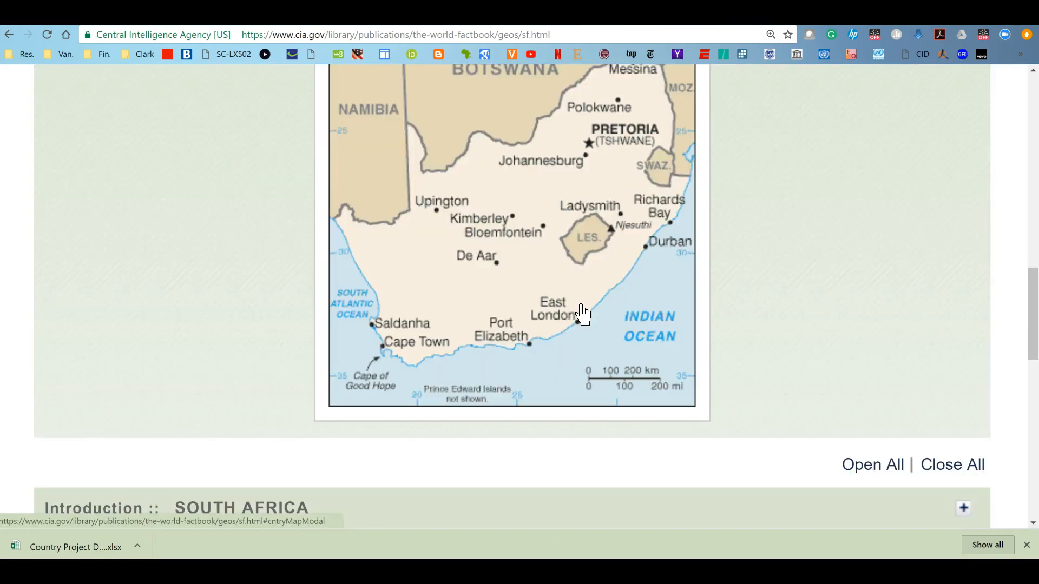
scroll(581, 313, "up", 3)
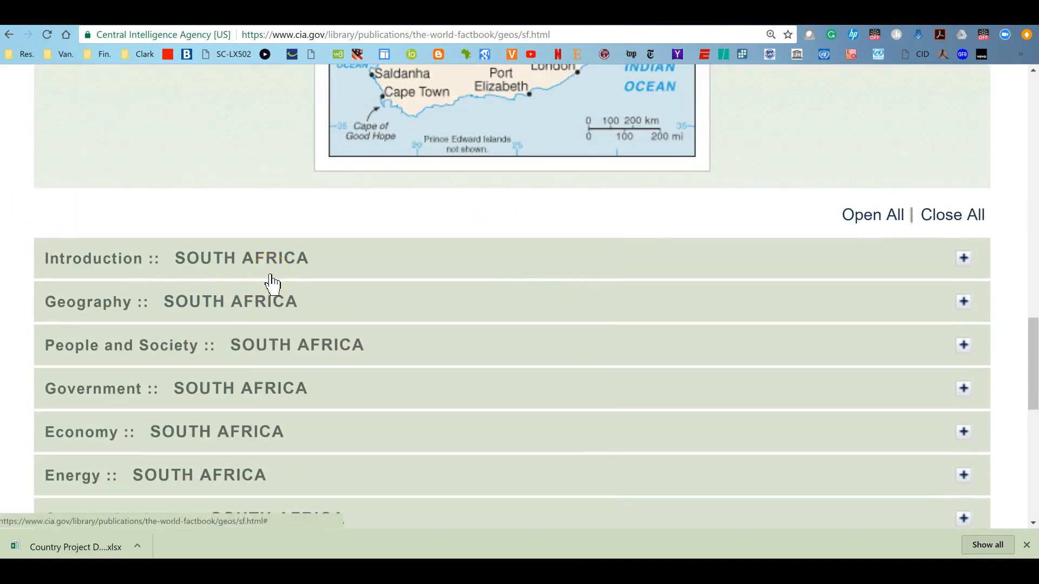
left_click(79, 300)
scroll(451, 335, "down", 3)
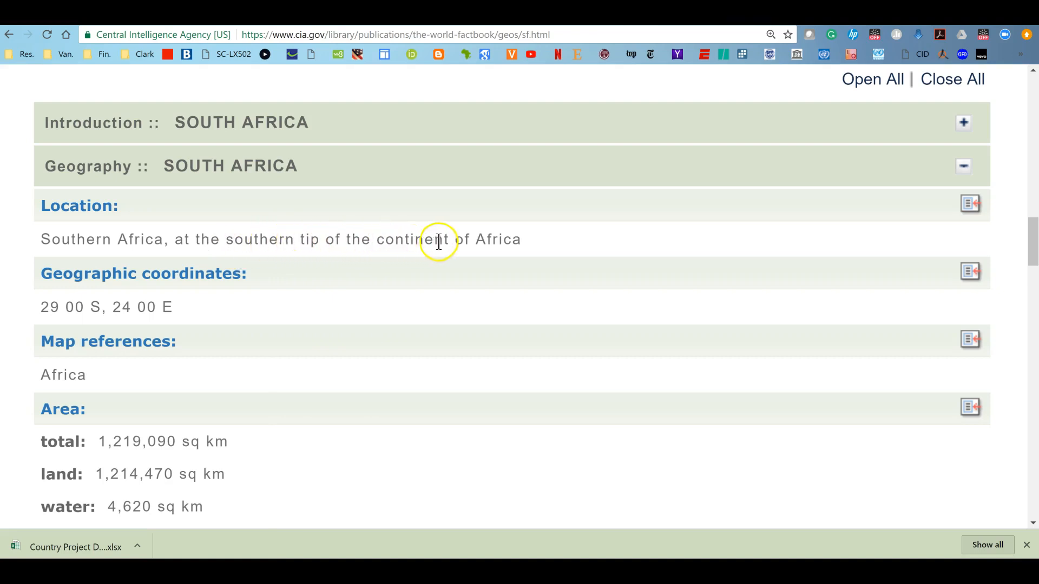
scroll(309, 316, "down", 3)
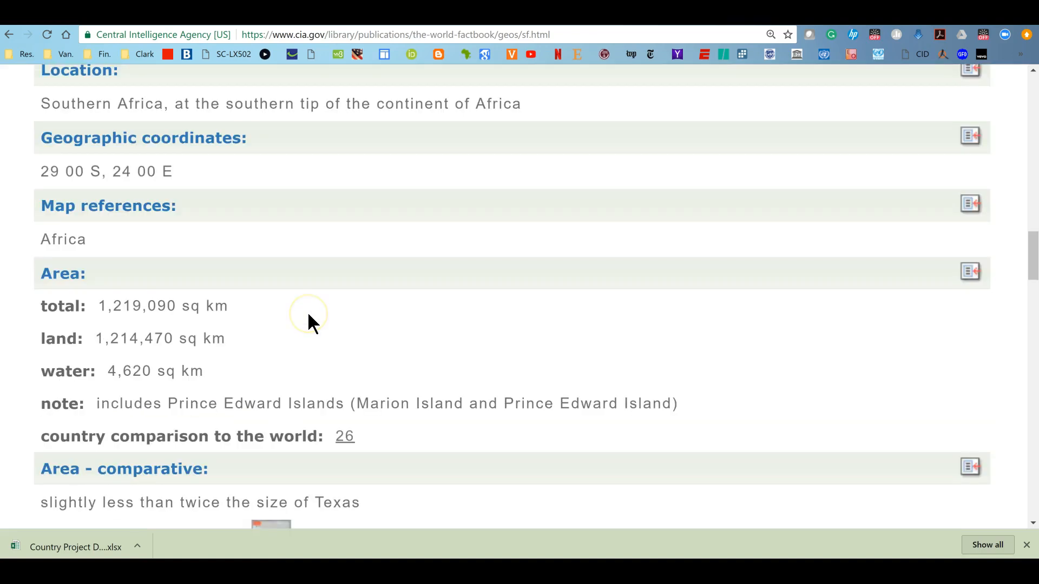
scroll(307, 312, "down", 8)
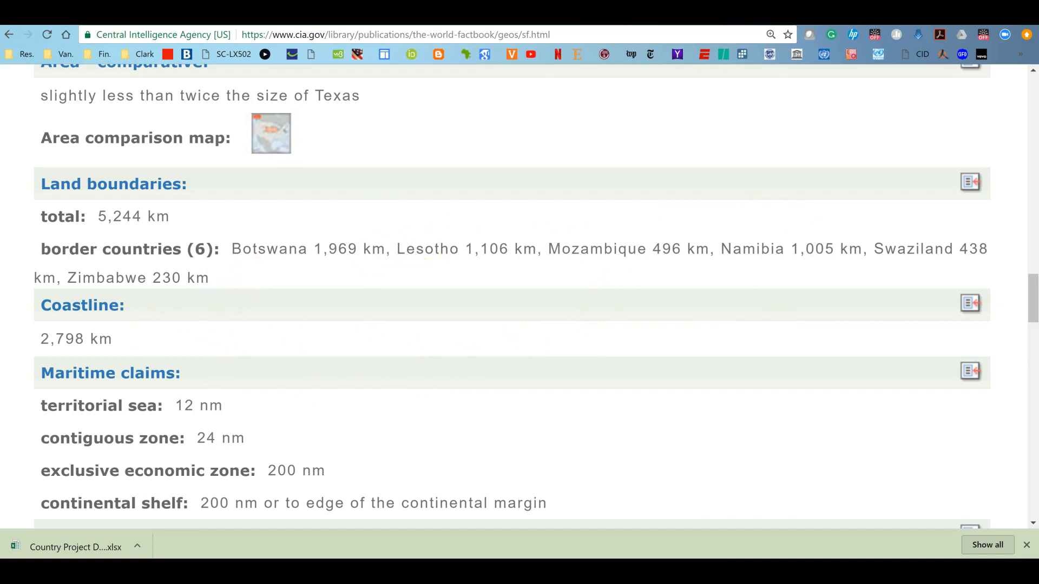
Switch to the document and check the Geographic location and neighbors row of the table
key("alt+Tab")
scroll(570, 410, "down", 5)
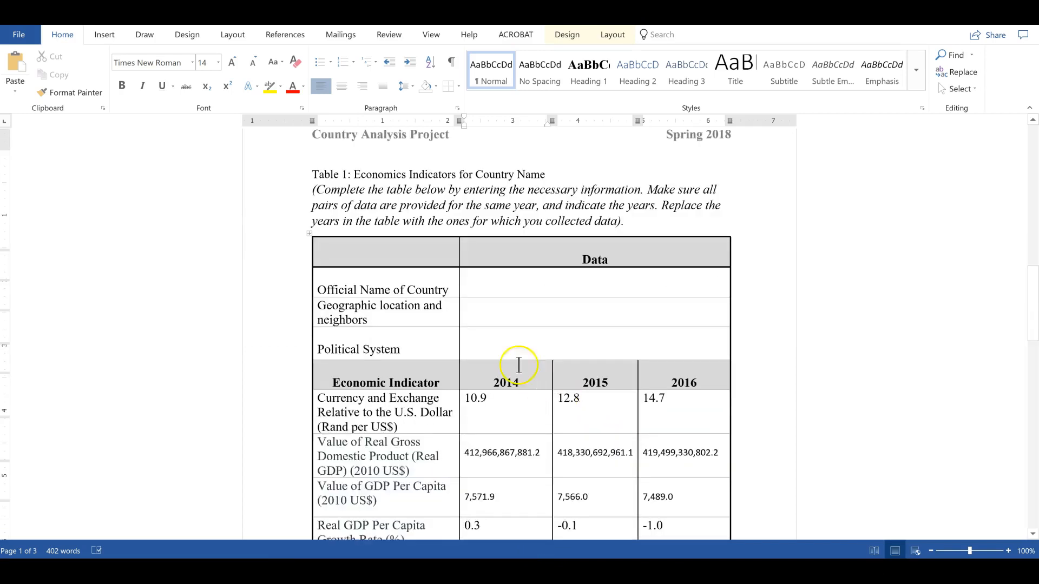
scroll(518, 364, "down", 1)
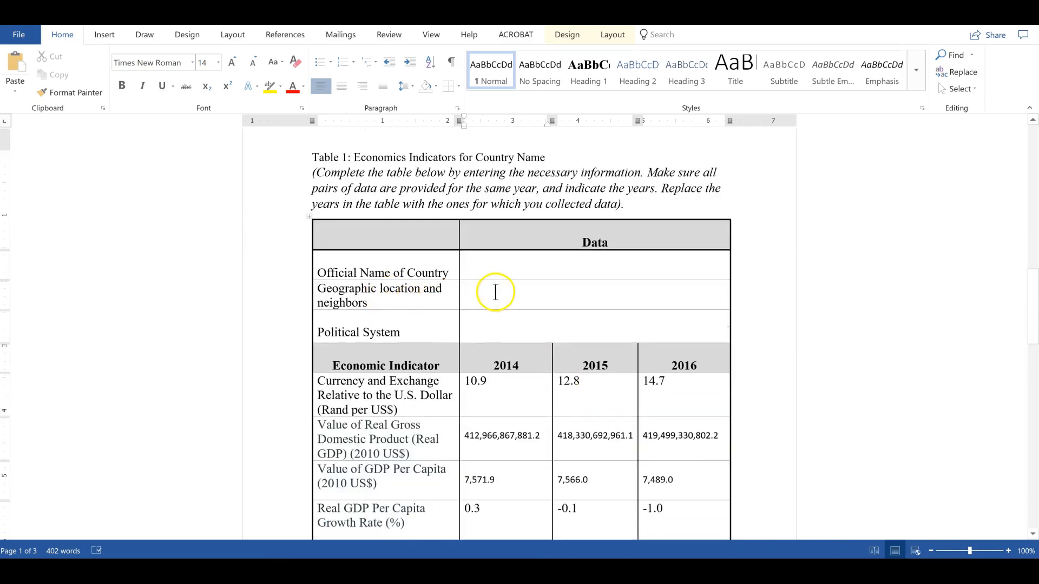
left_click(501, 327)
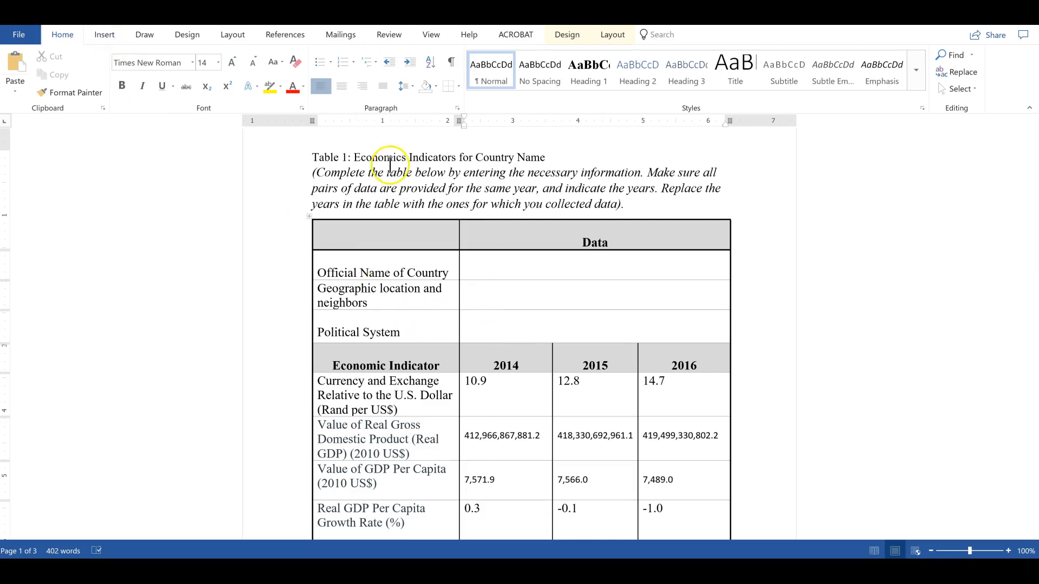
Return to the Factbook page and expand the Introduction section to read South Africa's background
key("alt+Tab")
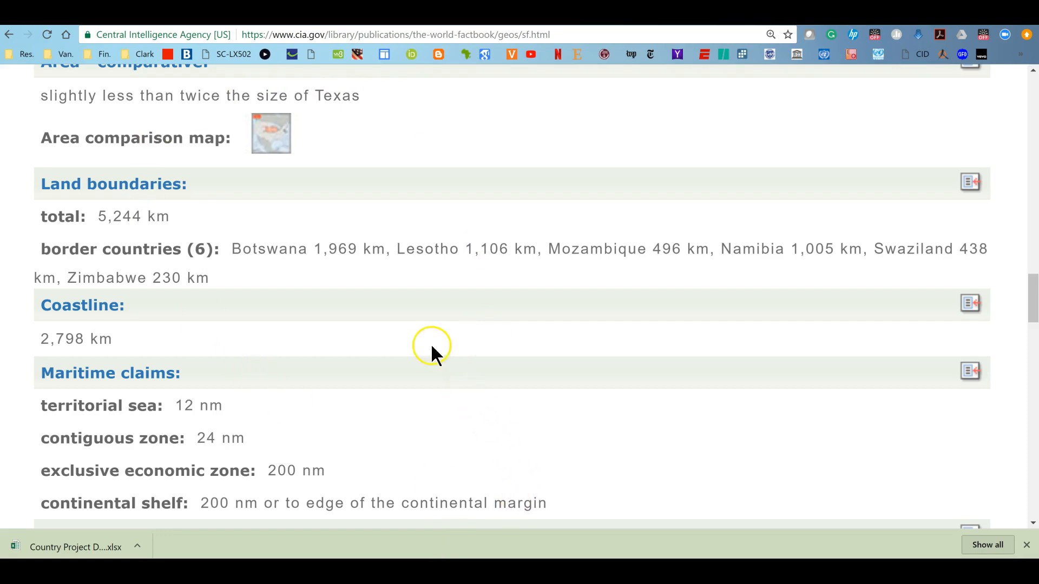
scroll(359, 294, "up", 15)
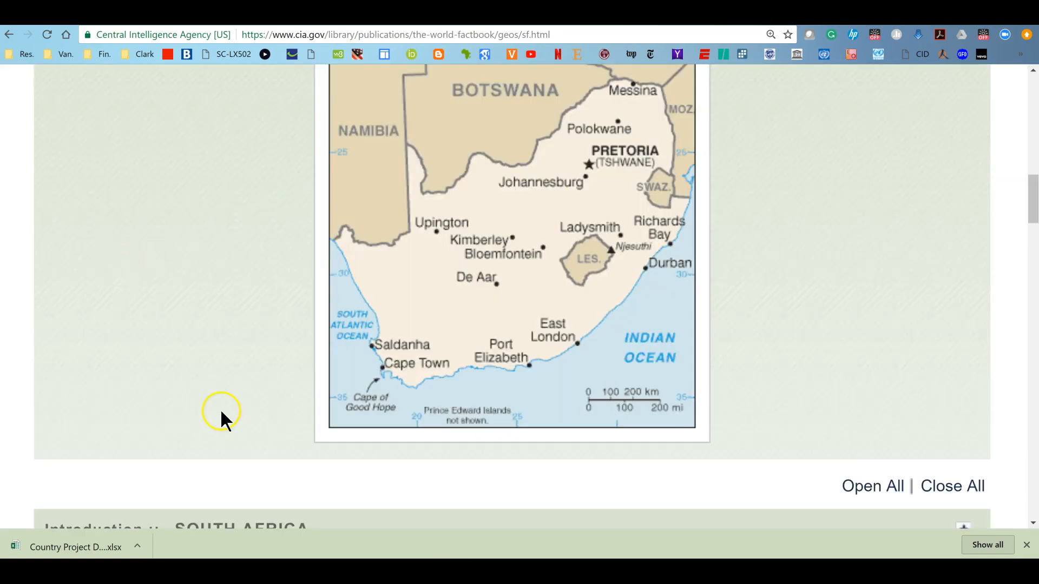
scroll(219, 409, "down", 5)
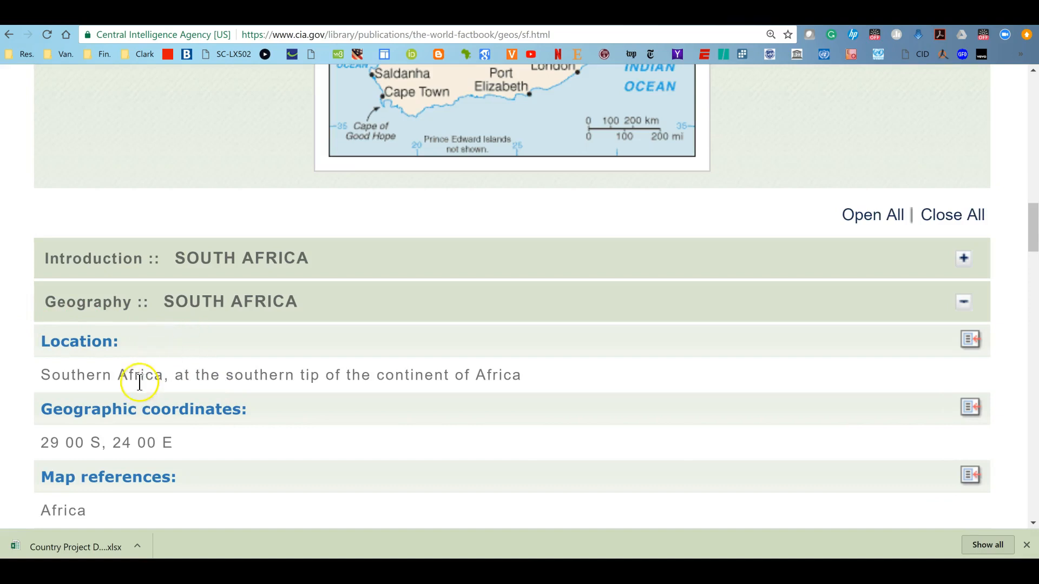
left_click(51, 260)
scroll(333, 336, "down", 12)
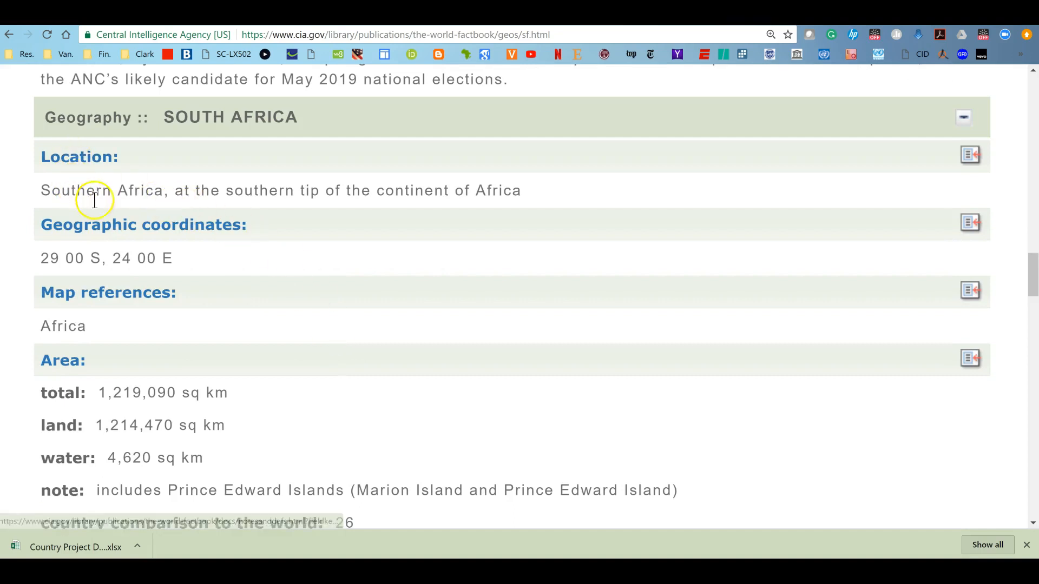
scroll(338, 259, "up", 1)
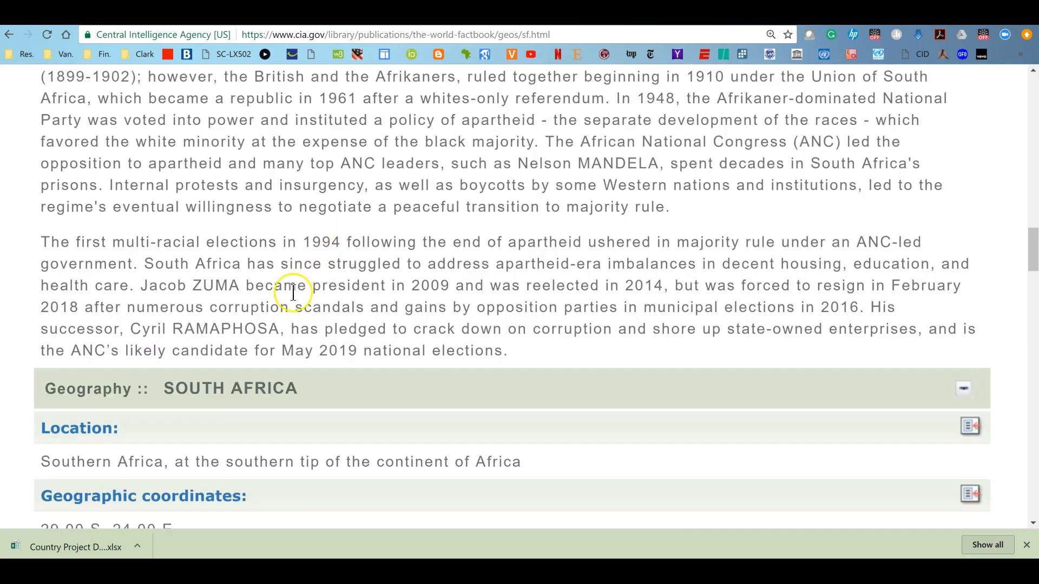
Collapse the Introduction and Geography sections and expand the Government section to read the country name, government type and capital
scroll(352, 373, "up", 10)
scroll(88, 359, "down", 8)
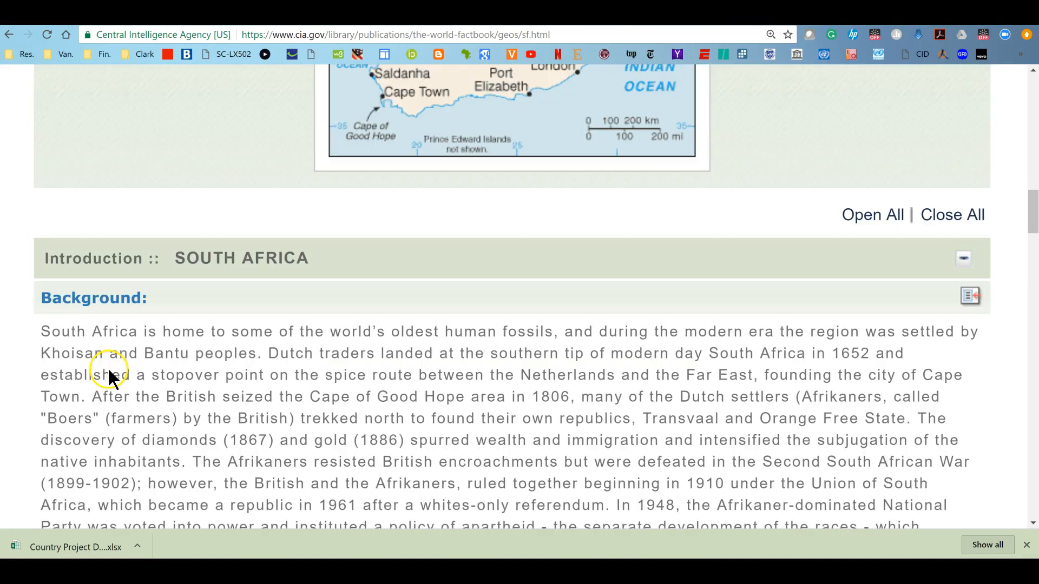
left_click(53, 264)
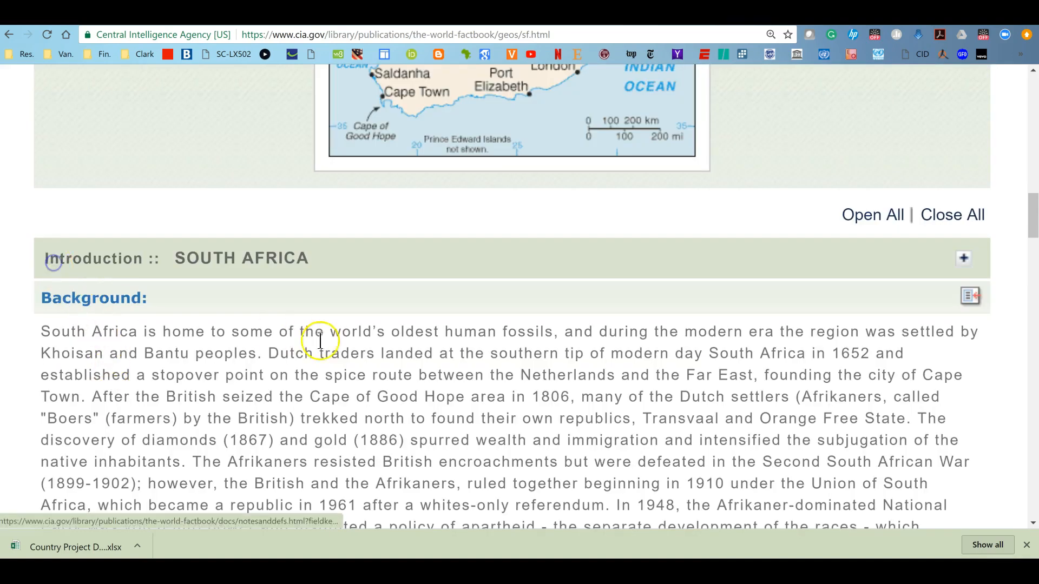
scroll(286, 379, "down", 2)
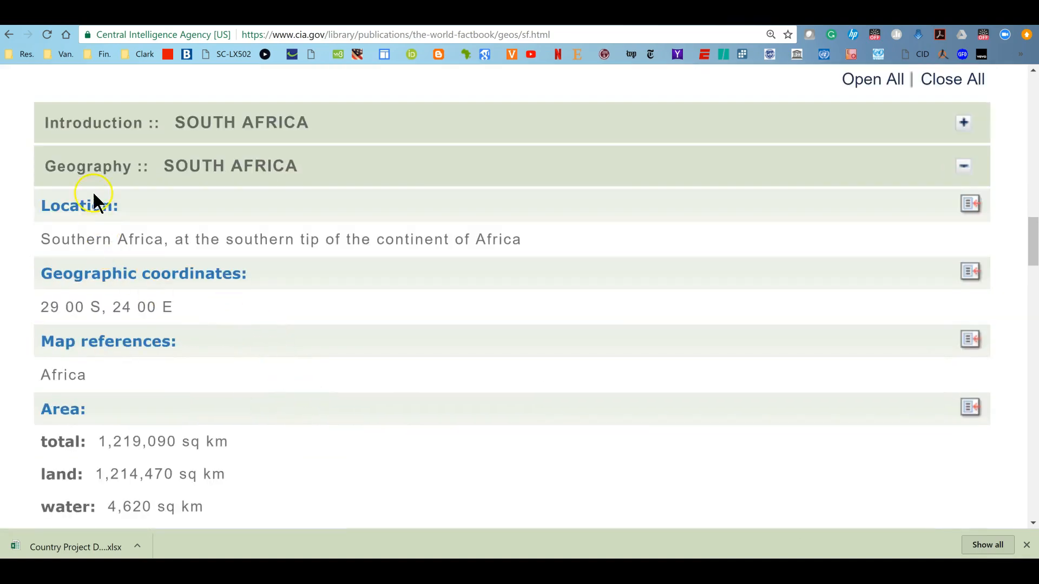
left_click(89, 168)
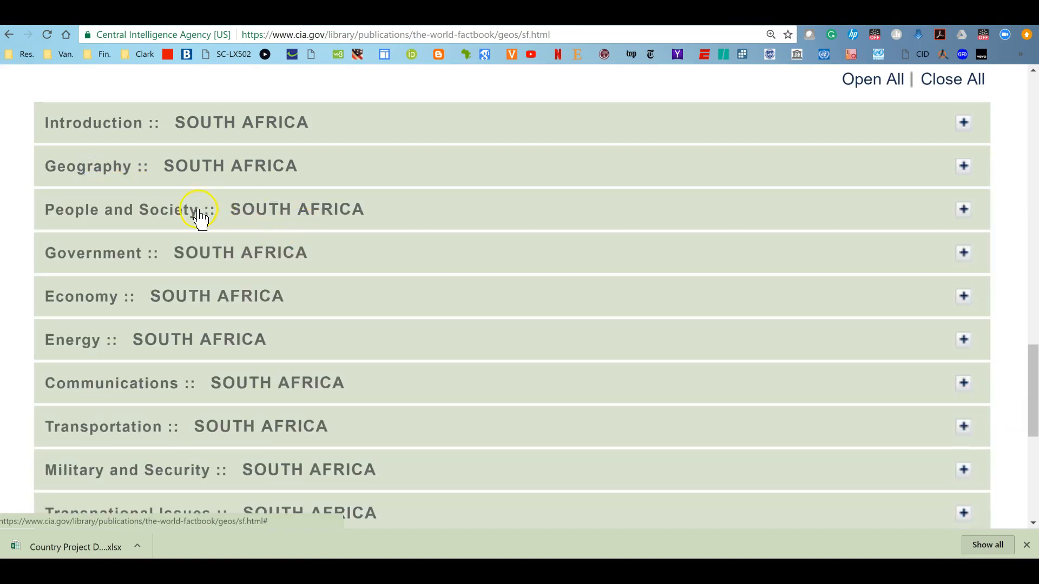
left_click(72, 258)
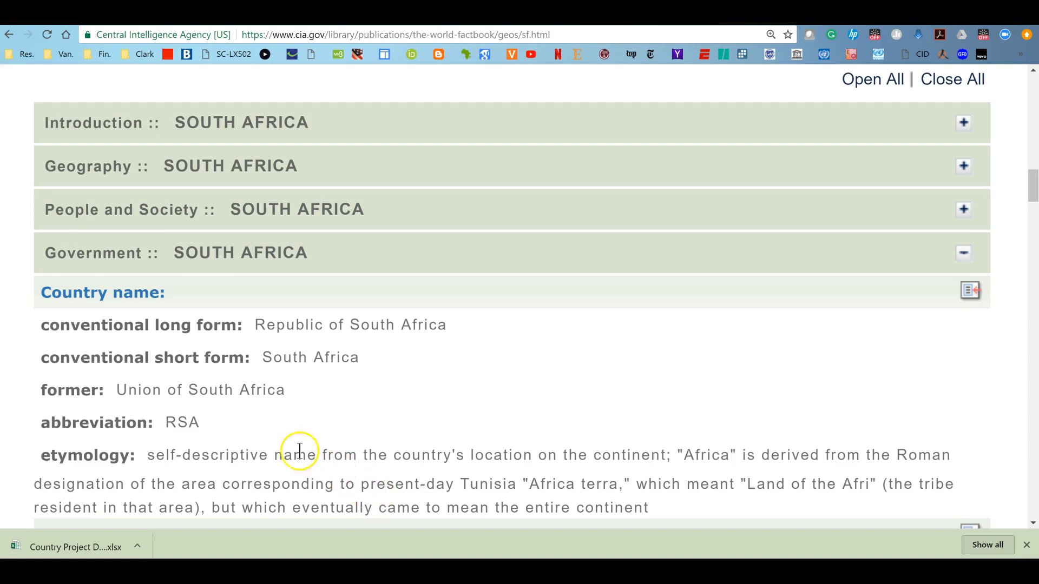
scroll(329, 370, "down", 6)
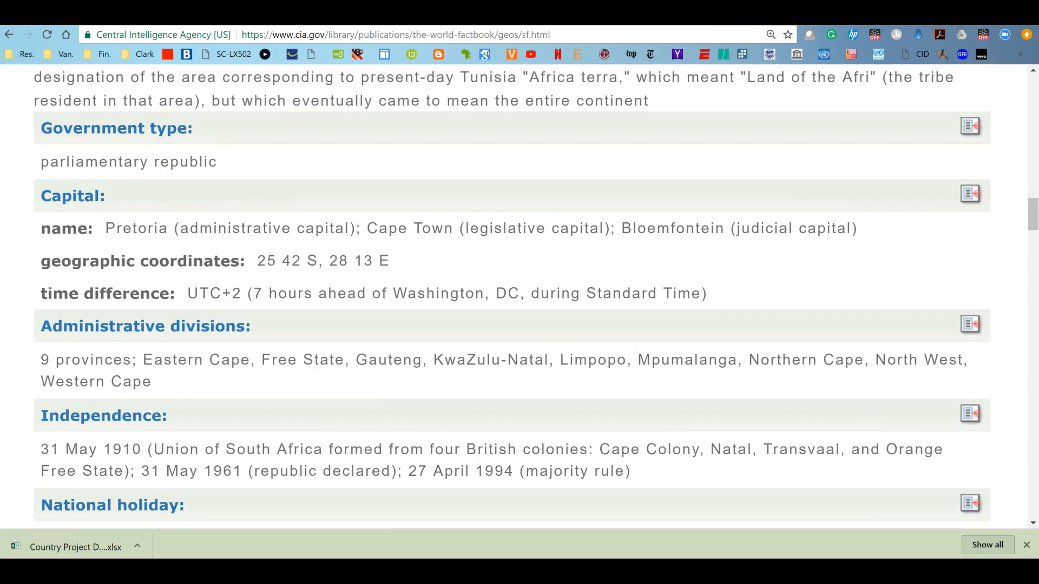
Switch to the document to check the country detail rows of the table, then return to the Factbook page
left_click(427, 572)
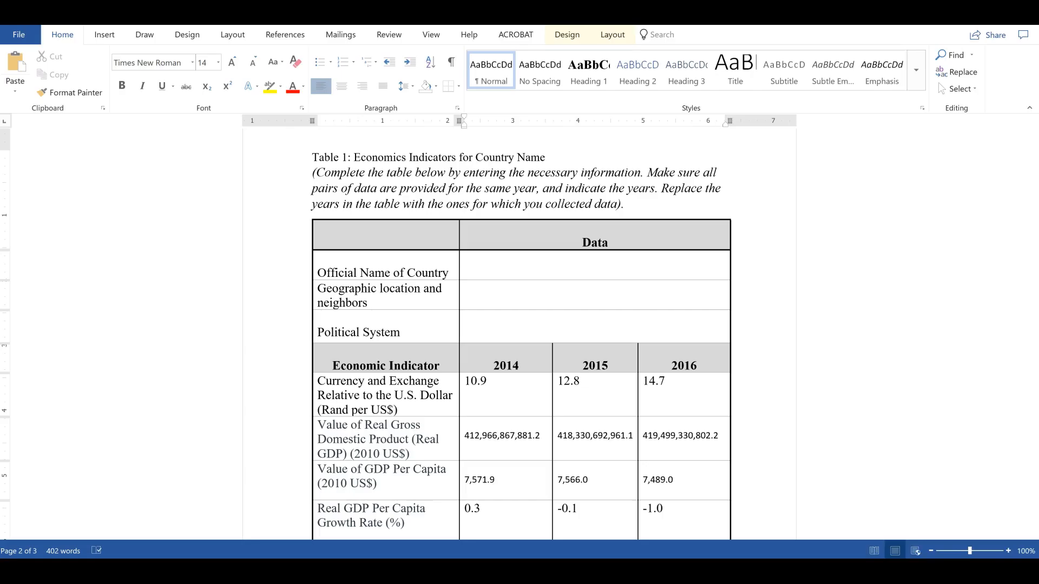
left_click(486, 294)
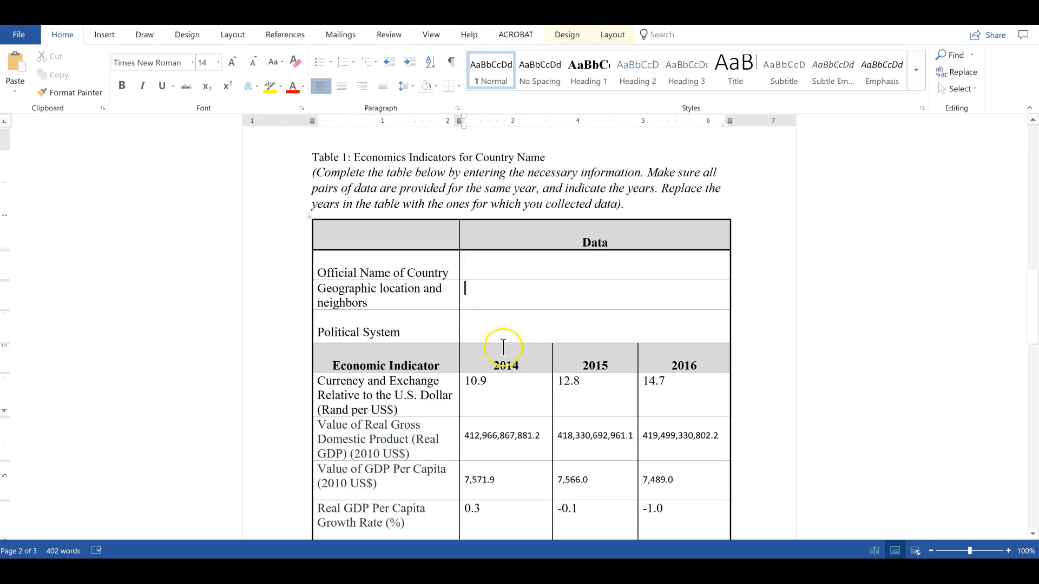
left_click(444, 555)
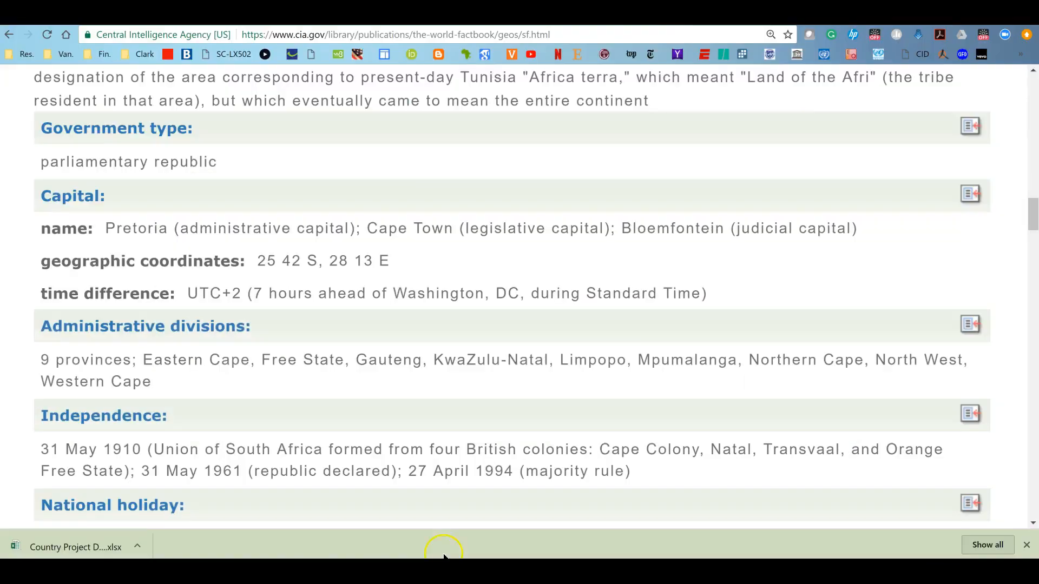
Collapse the Government section and expand the Economy section to read its overview and GDP figures
scroll(329, 247, "up", 5)
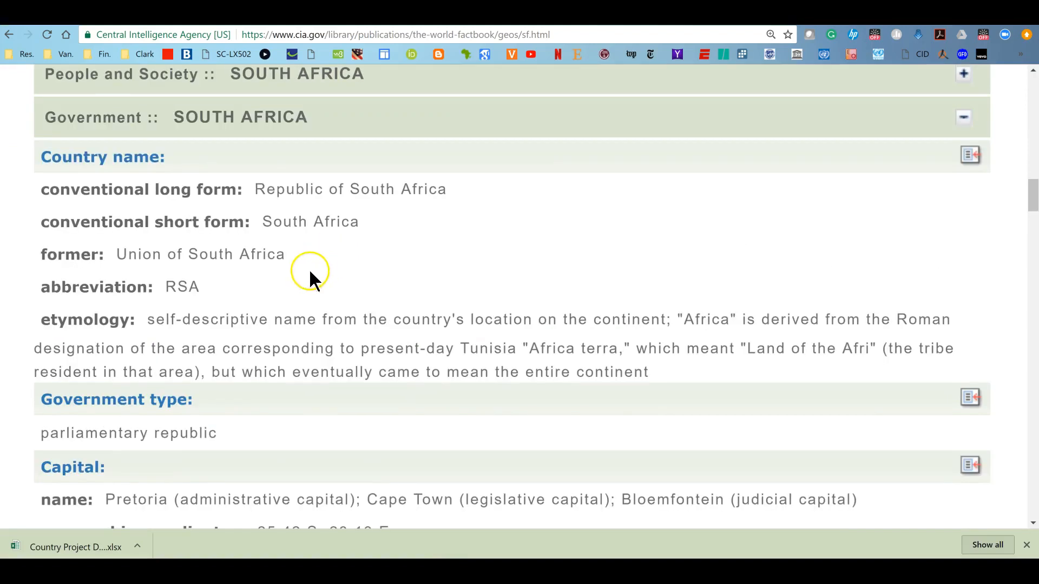
left_click(88, 119)
left_click(71, 162)
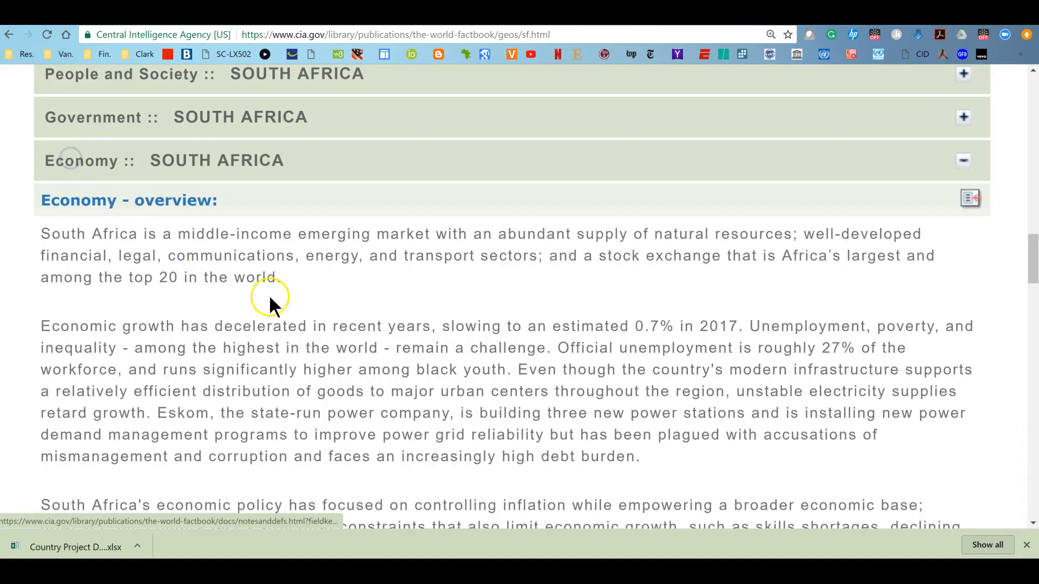
scroll(368, 360, "down", 12)
scroll(368, 359, "down", 7)
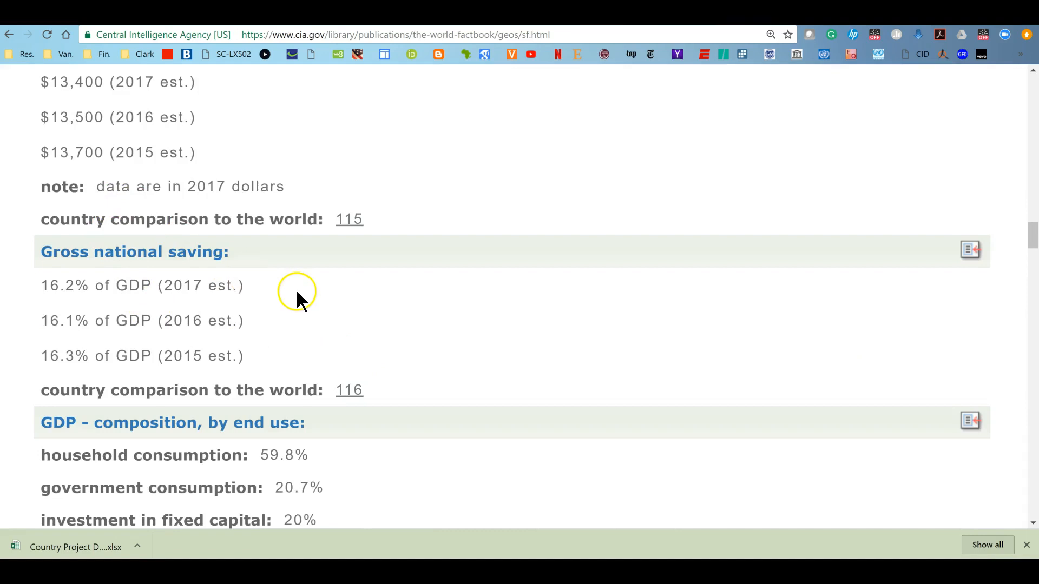
scroll(297, 287, "up", 2)
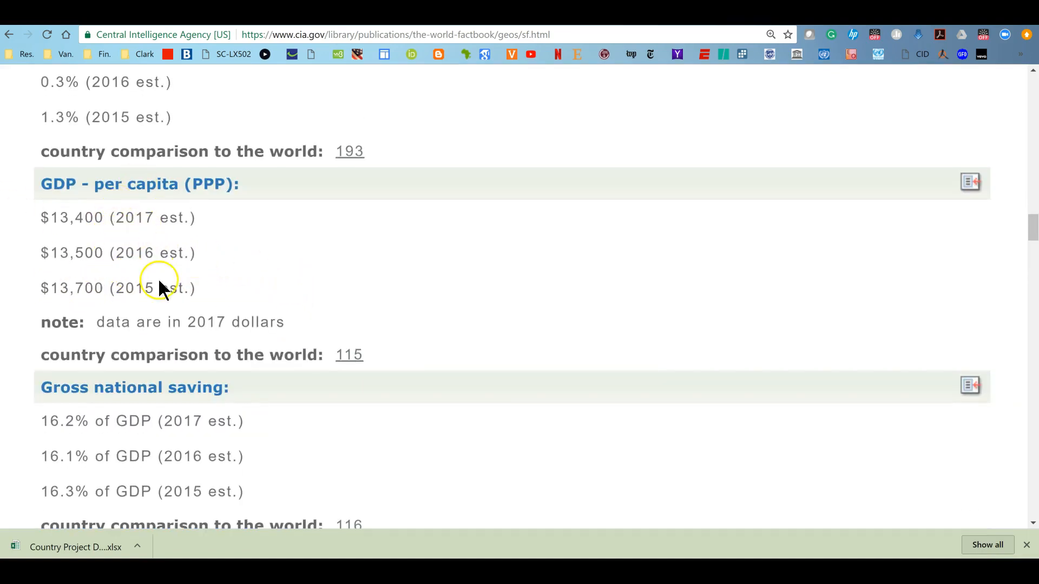
scroll(391, 280, "down", 8)
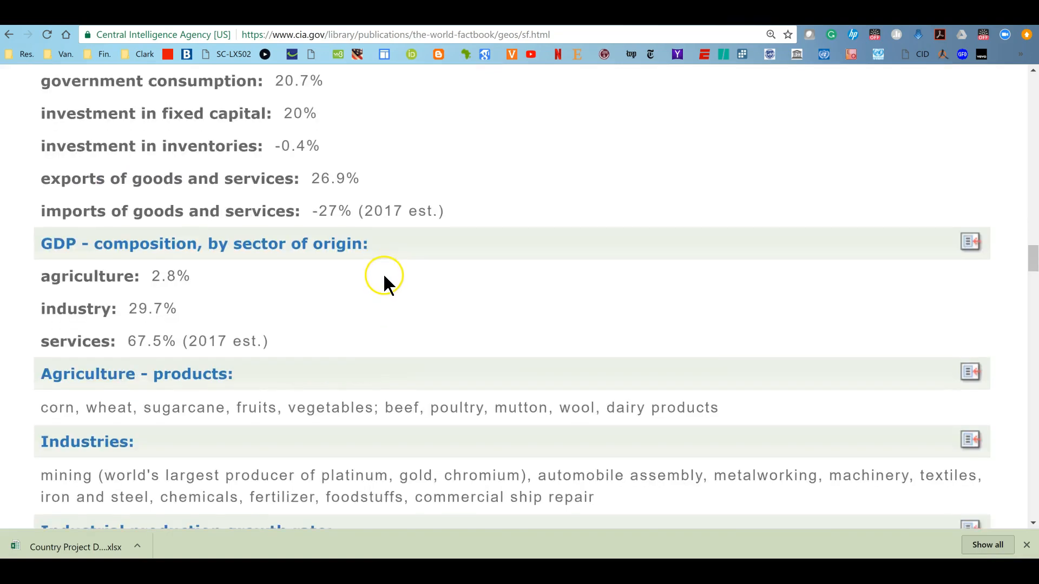
Scroll through the Economy section's budget, debt, credit, current account and exports figures
scroll(376, 268, "down", 10)
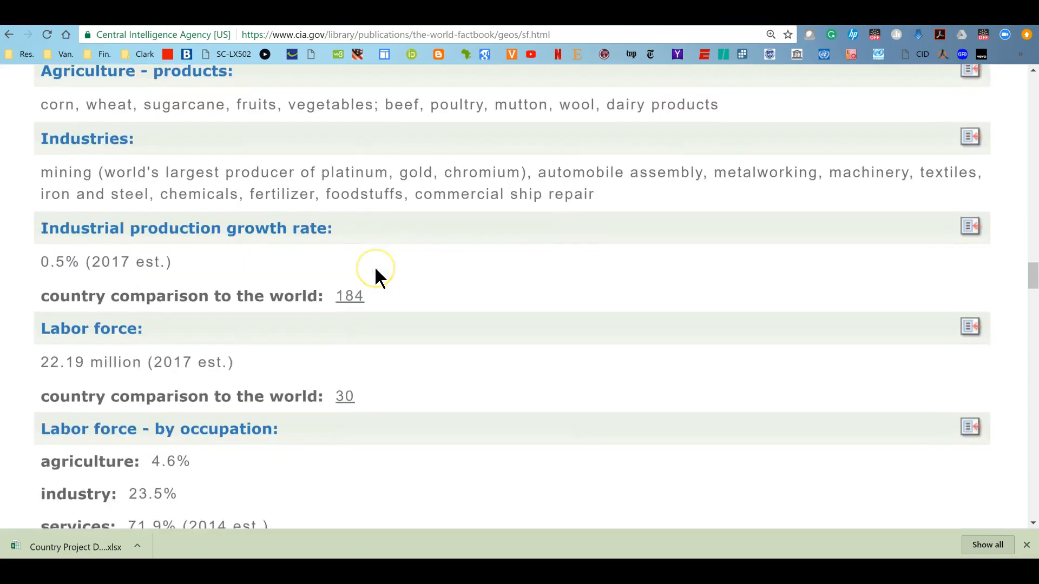
scroll(375, 269, "down", 10)
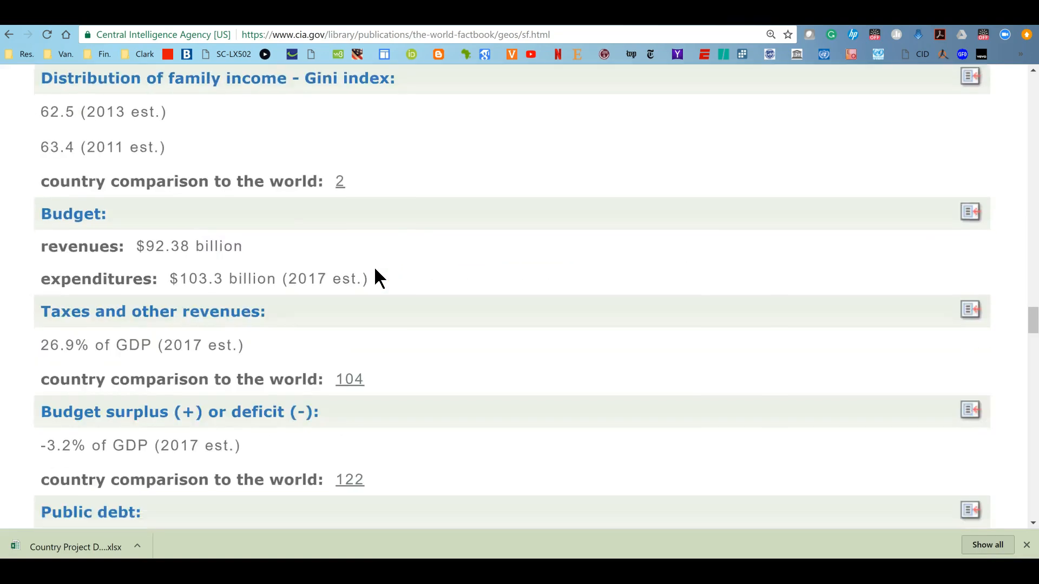
scroll(502, 277, "down", 12)
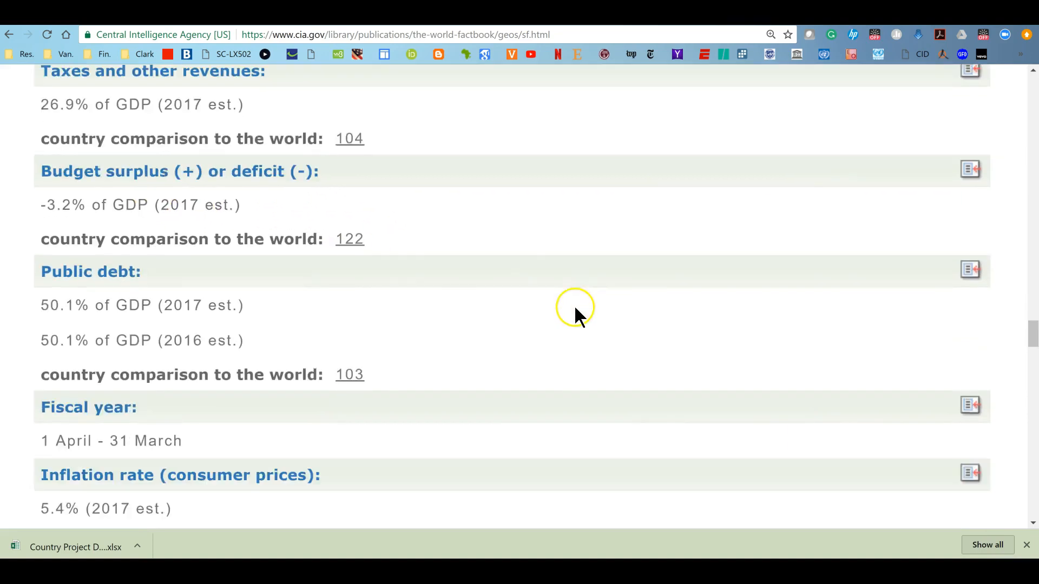
scroll(574, 308, "down", 10)
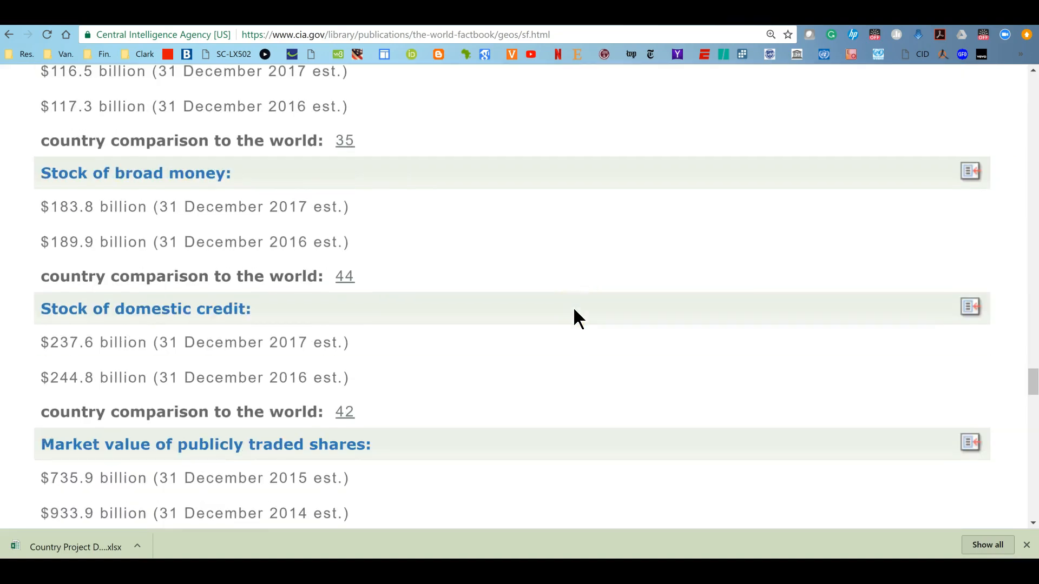
left_click(595, 328)
scroll(595, 326, "up", 10)
scroll(592, 322, "down", 8)
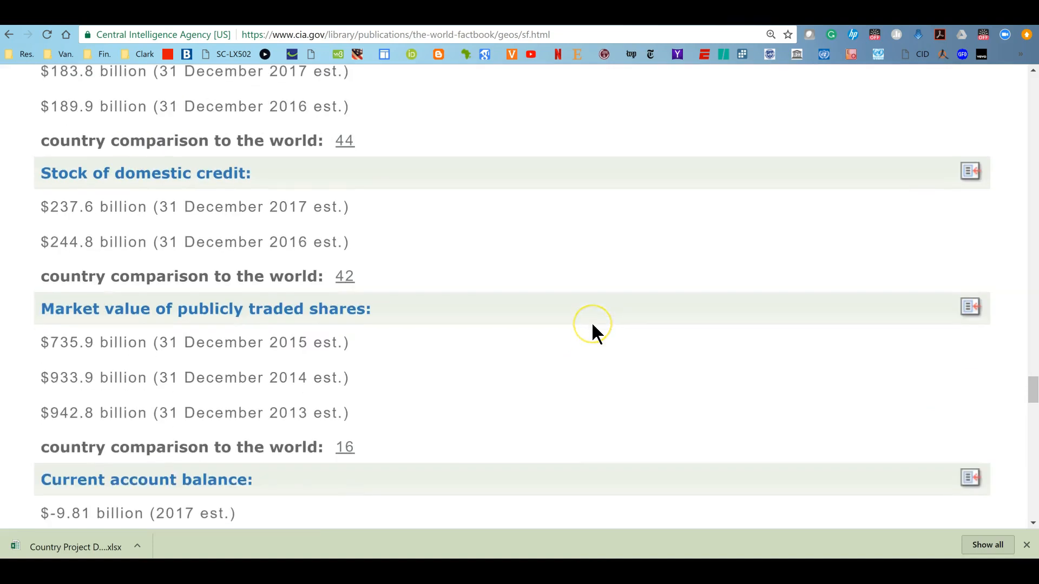
scroll(544, 297, "down", 5)
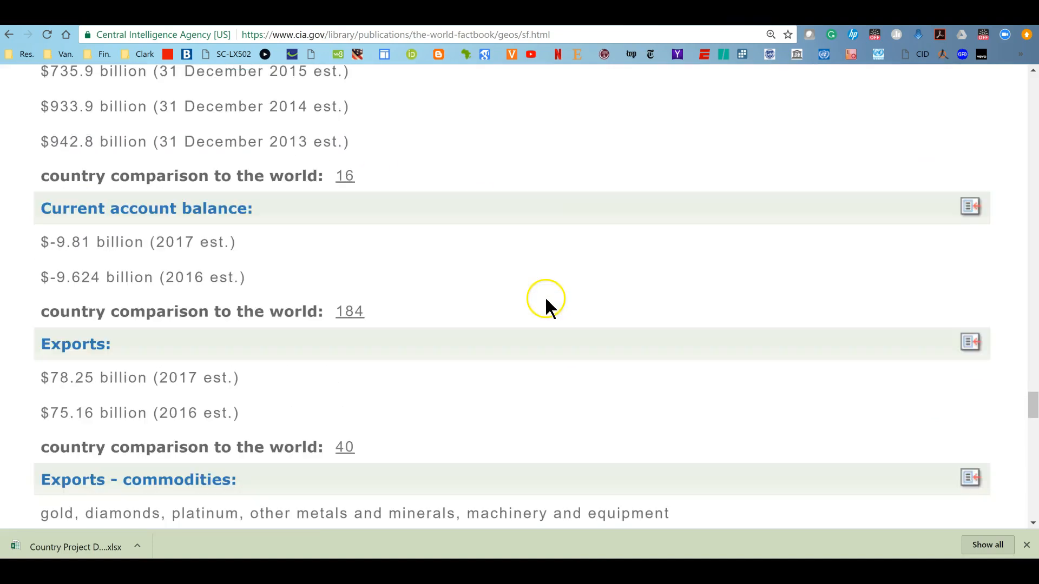
scroll(546, 302, "down", 2)
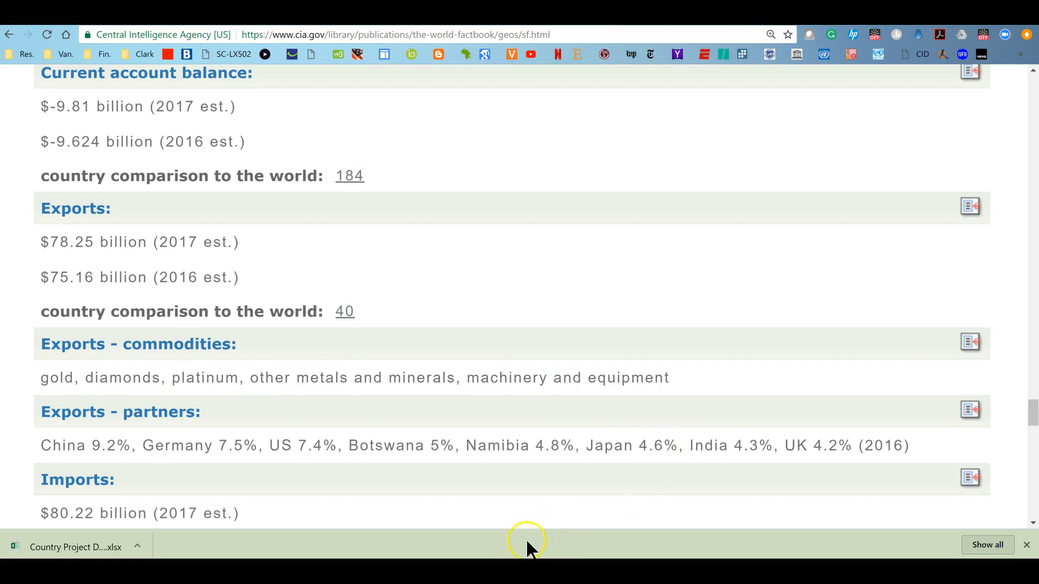
Compare the table's Main Exports row in the document with the Factbook's export and import commodities
key("alt+Tab")
scroll(524, 399, "down", 5)
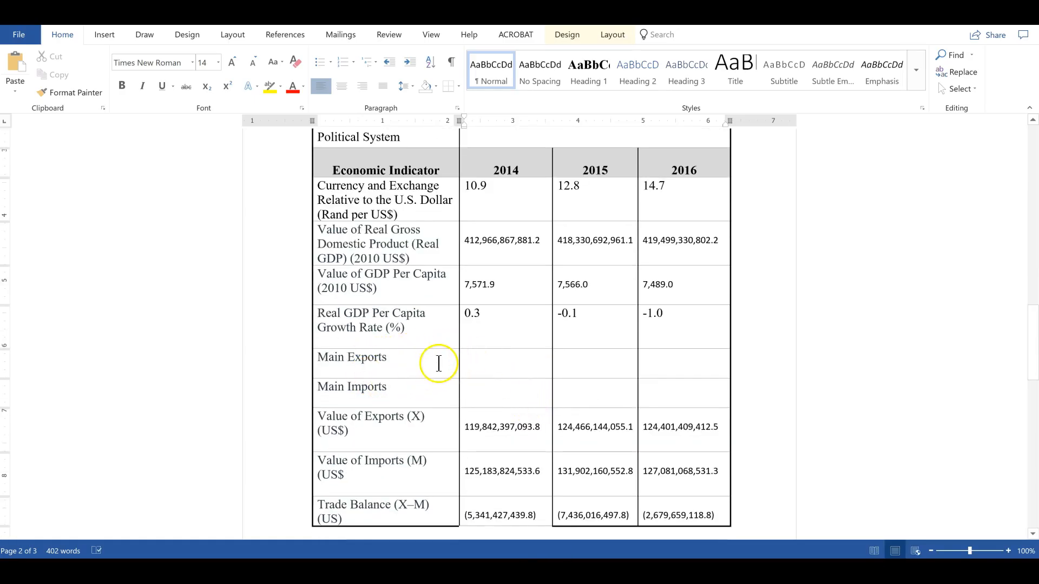
left_click(527, 365)
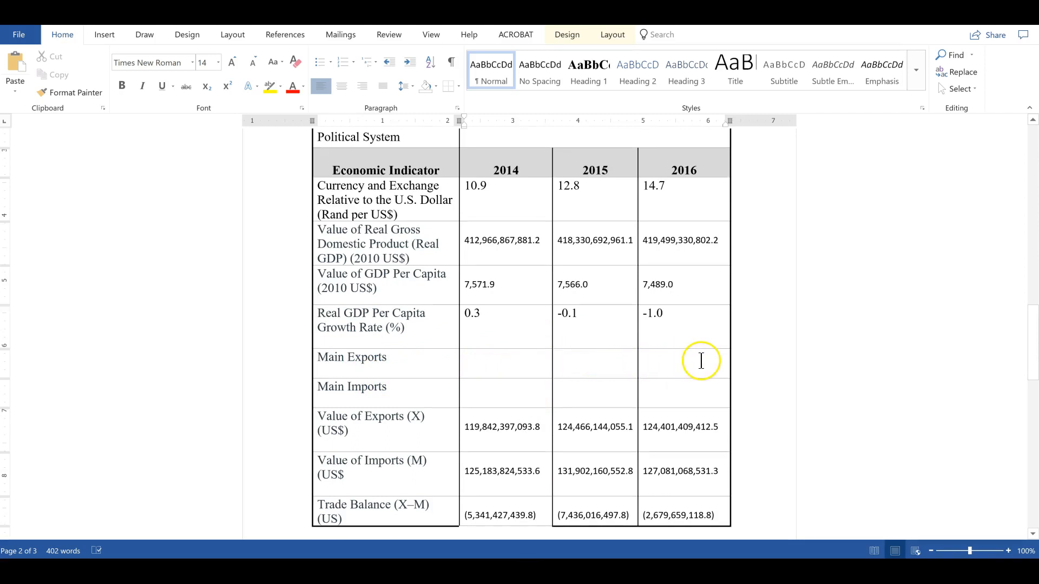
left_click(487, 360)
left_click(580, 360)
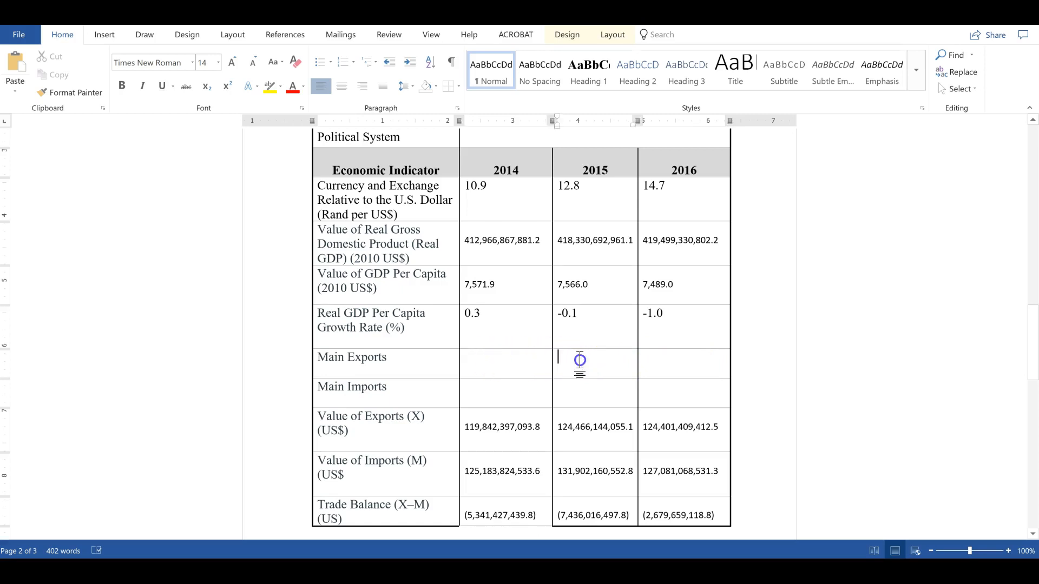
left_click(663, 356)
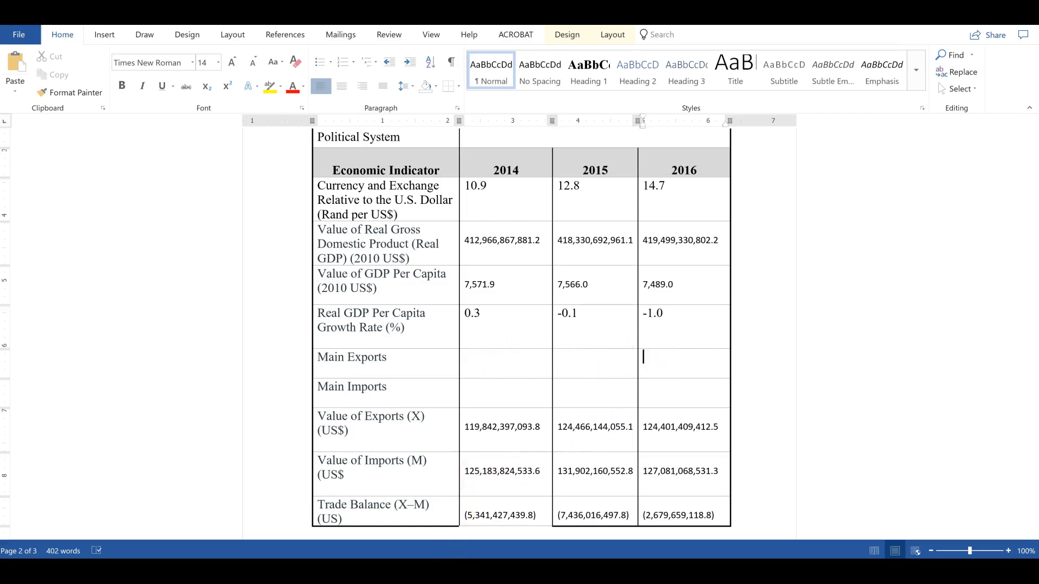
key("alt+Tab")
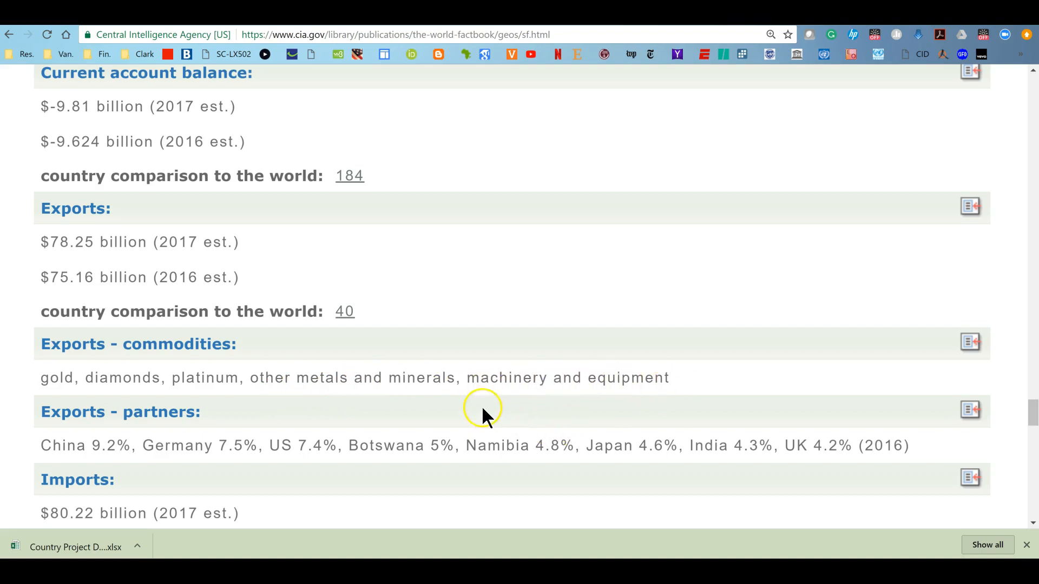
scroll(429, 405, "down", 5)
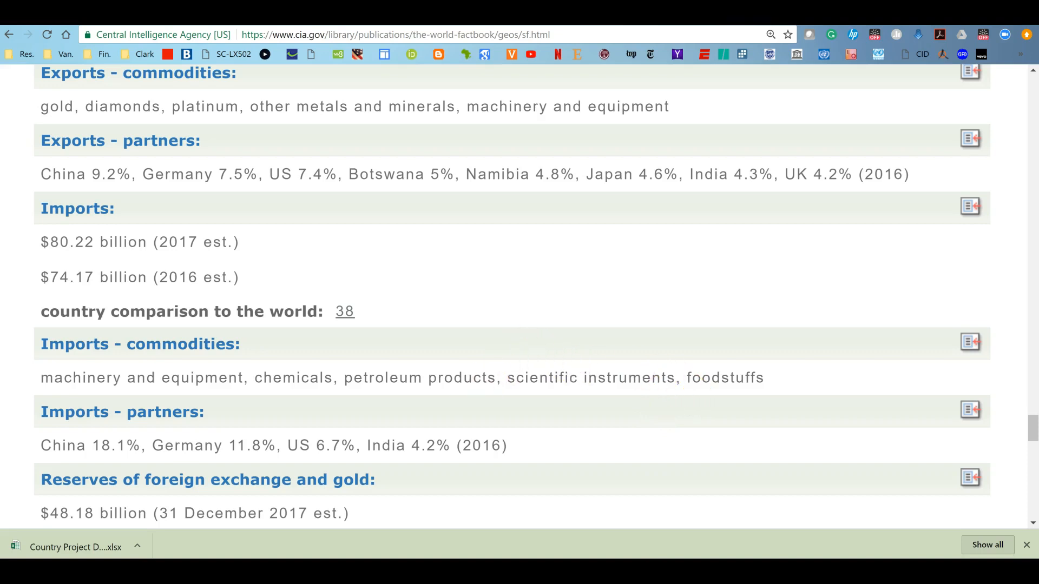
key("alt+Tab")
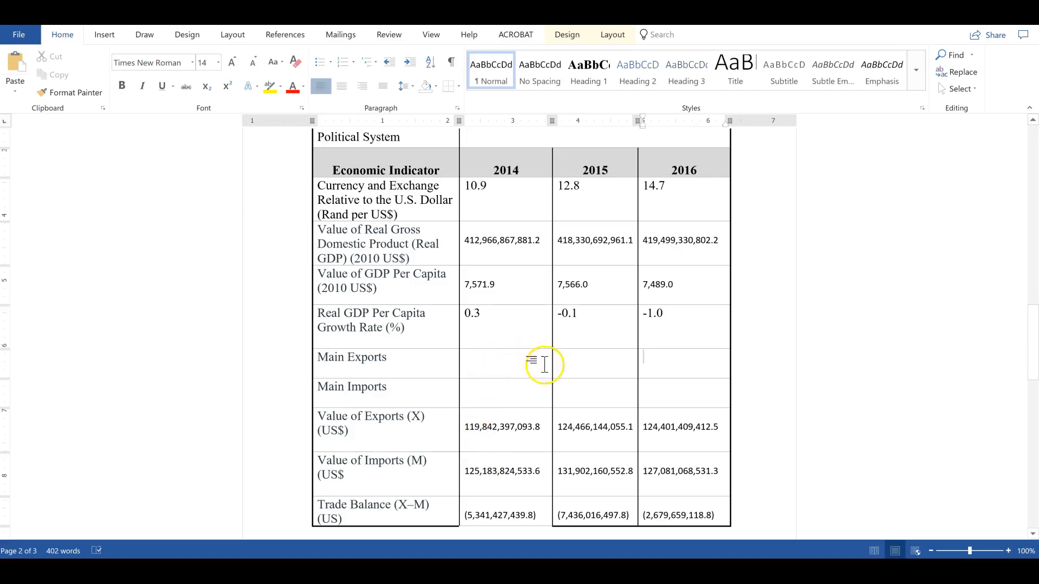
Select the whole table and set its font to Times New Roman at size 12
scroll(631, 379, "up", 5)
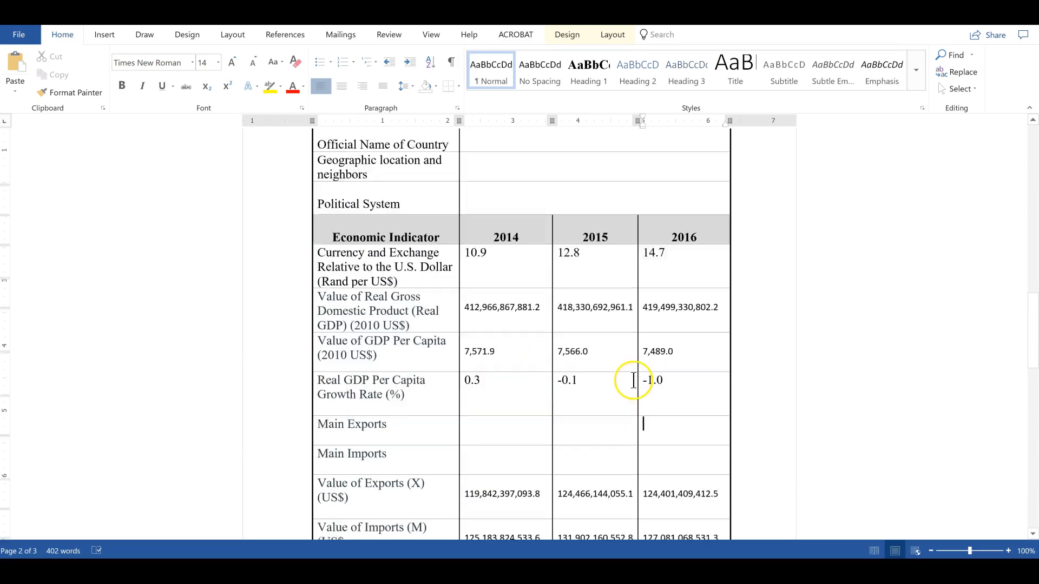
scroll(631, 379, "down", 1)
scroll(633, 380, "down", 5)
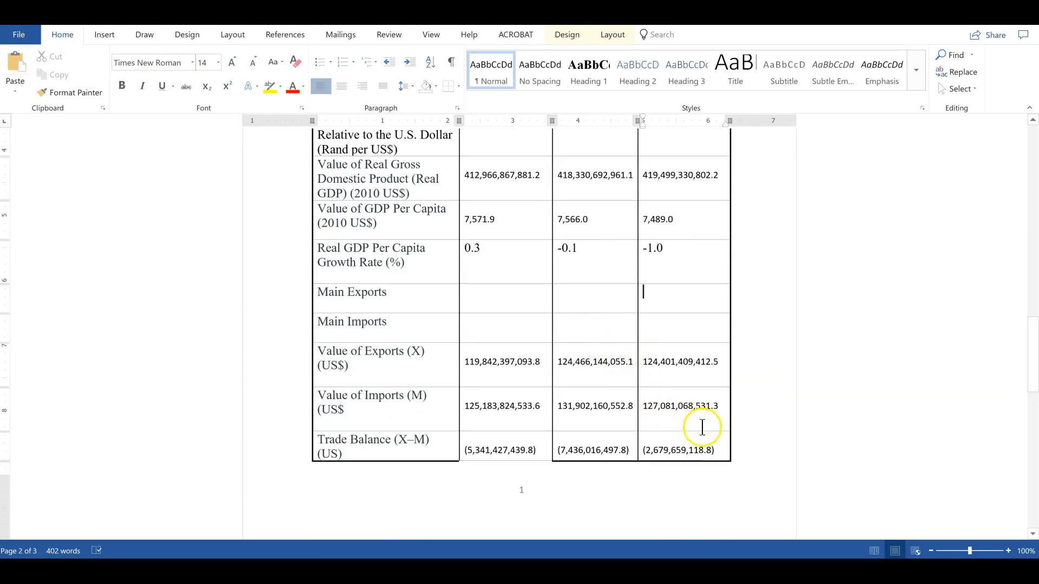
left_click(725, 454)
left_click_drag(726, 454, 408, 193)
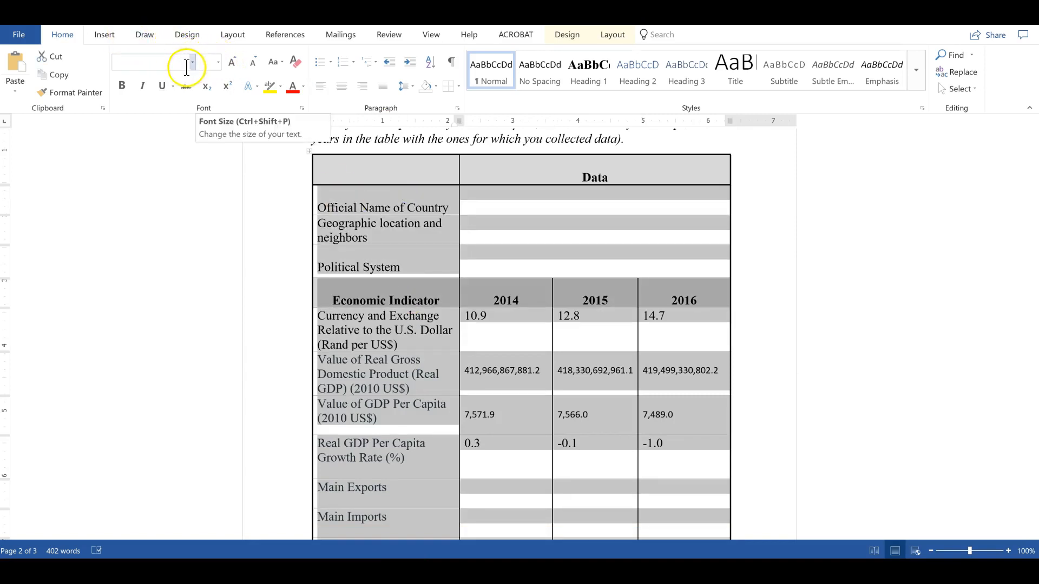
left_click(192, 60)
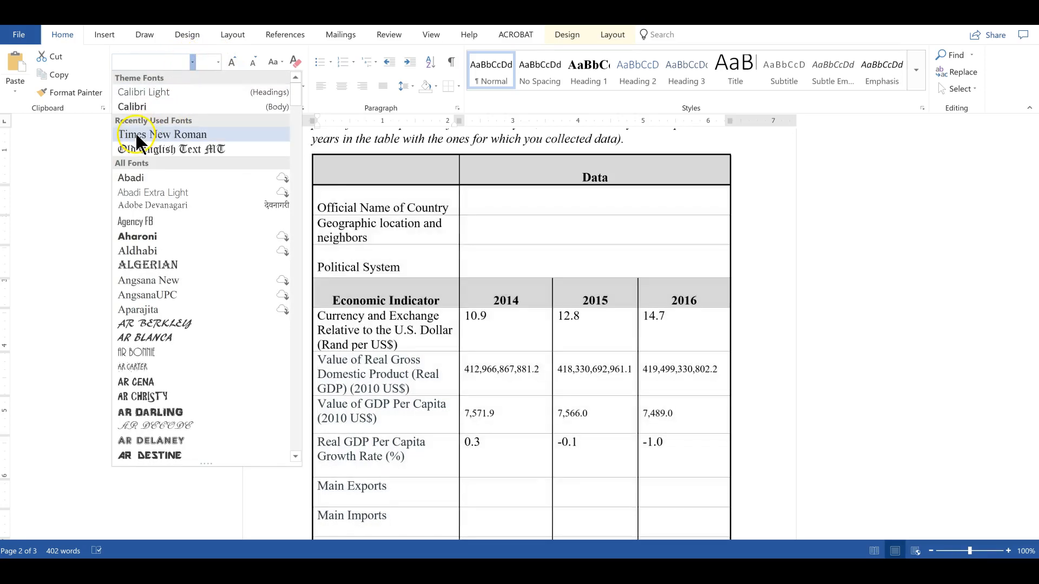
left_click(136, 135)
left_click(217, 60)
left_click(206, 126)
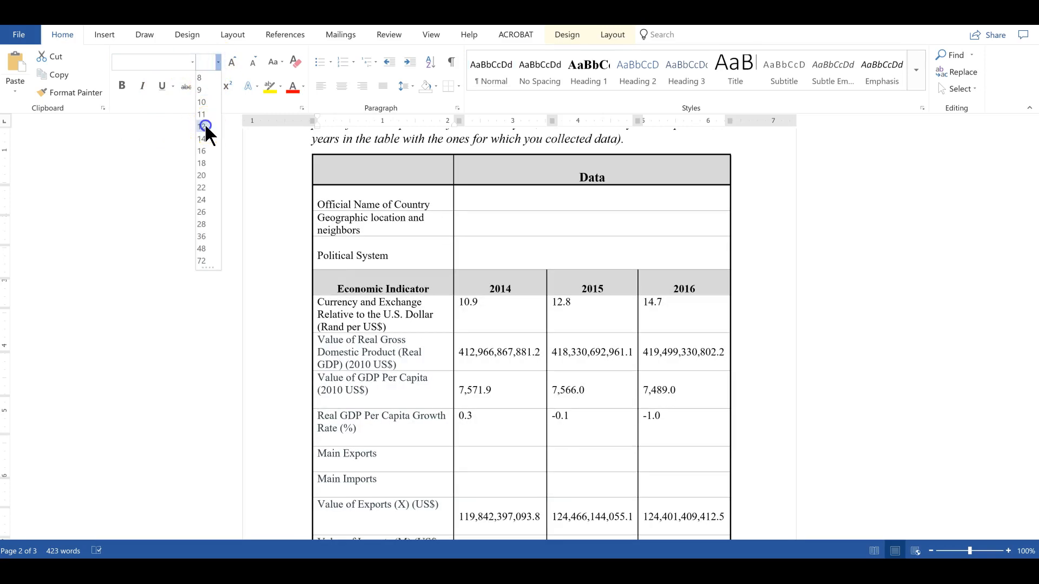
left_click(566, 389)
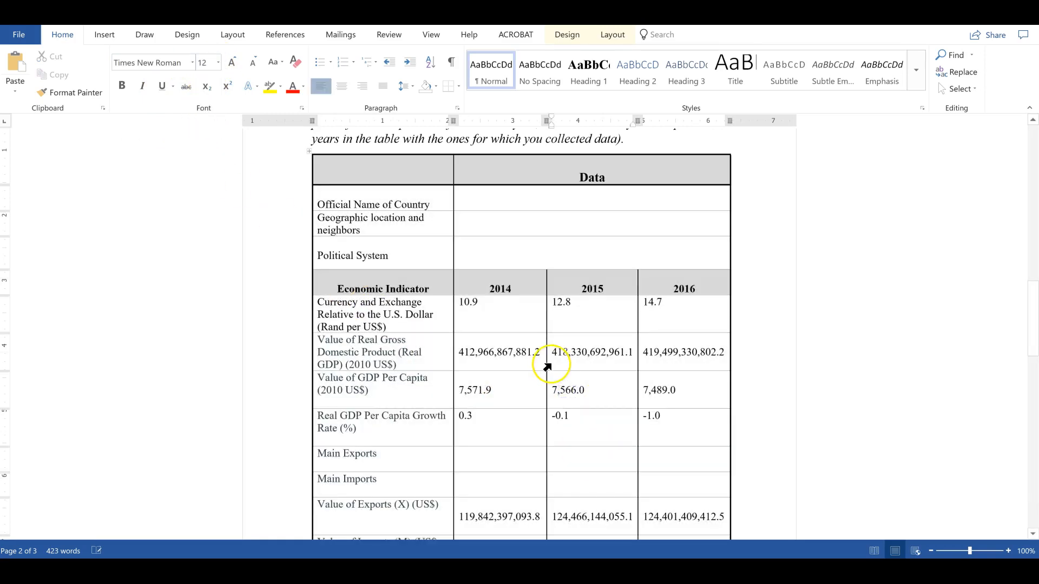
scroll(550, 364, "down", 2)
scroll(548, 325, "up", 4)
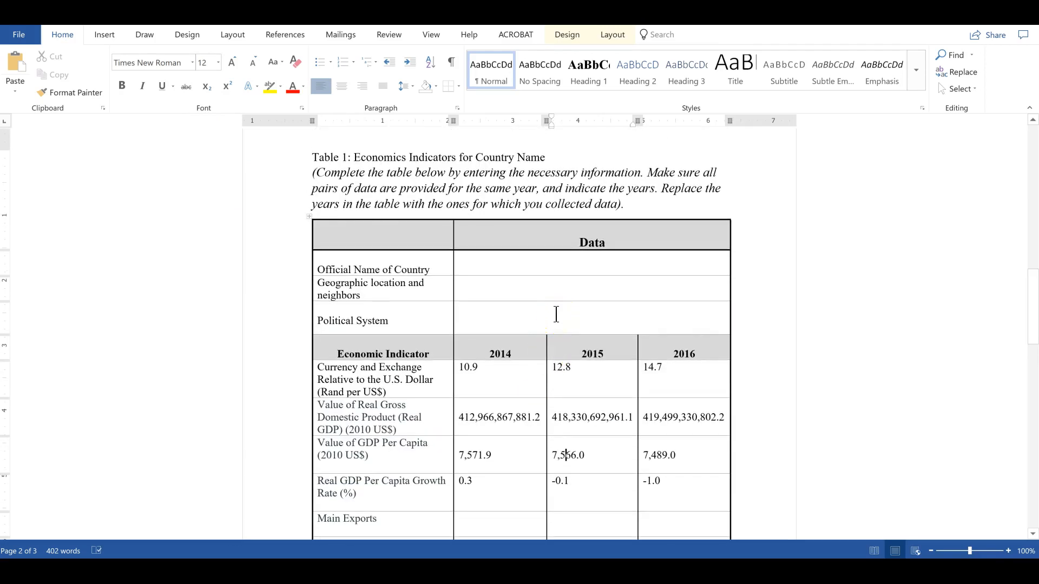
Delete the italic instruction paragraph beneath the table title, including its empty line
left_click(641, 206)
left_click_drag(641, 205, 307, 177)
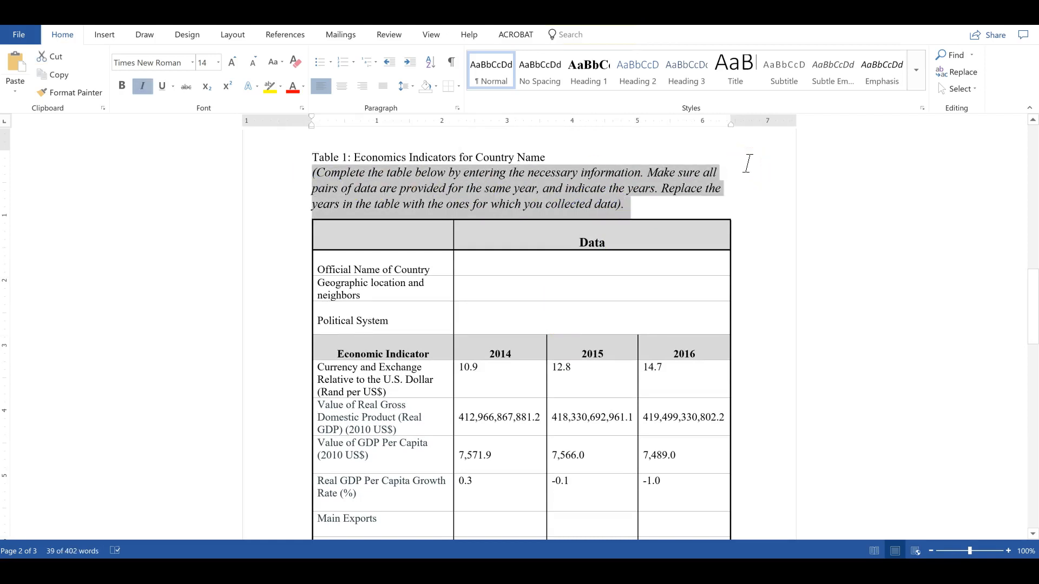
key("Delete")
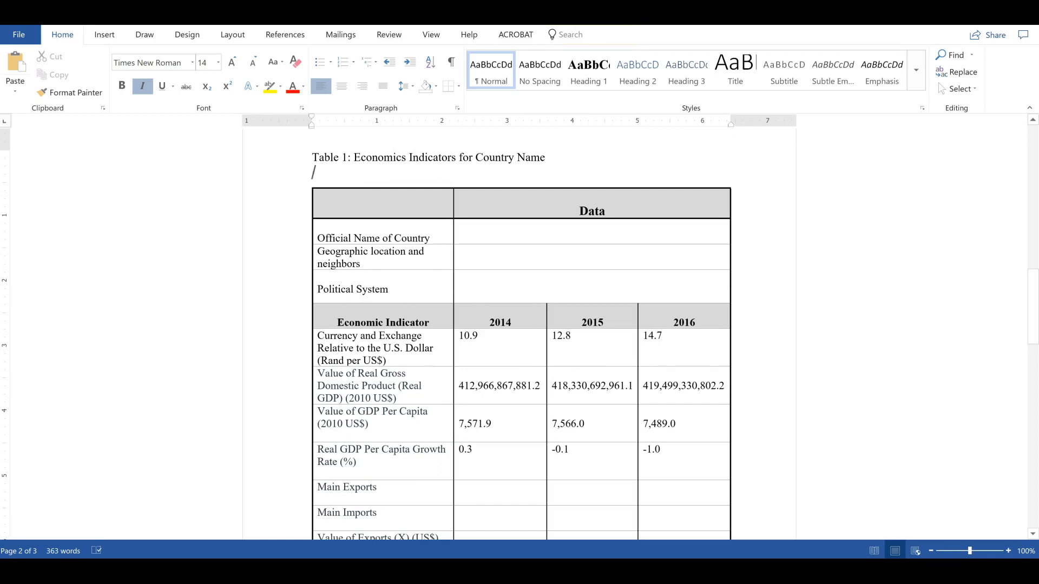
key("BackSpace")
Replace "Country Name" in the table title with "South Africa"
left_click(476, 157)
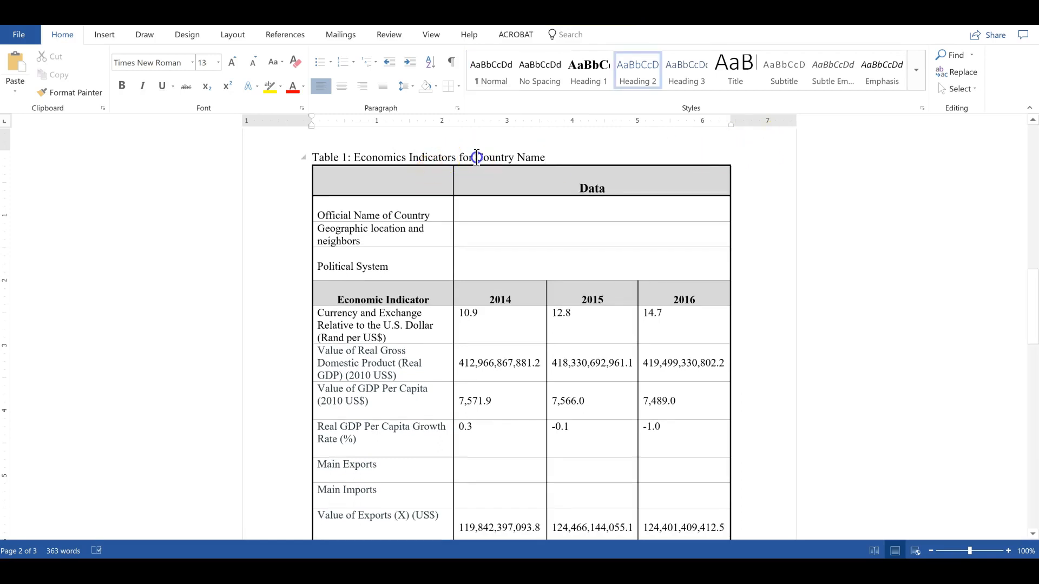
left_click(473, 161)
left_click_drag(474, 161, 552, 152)
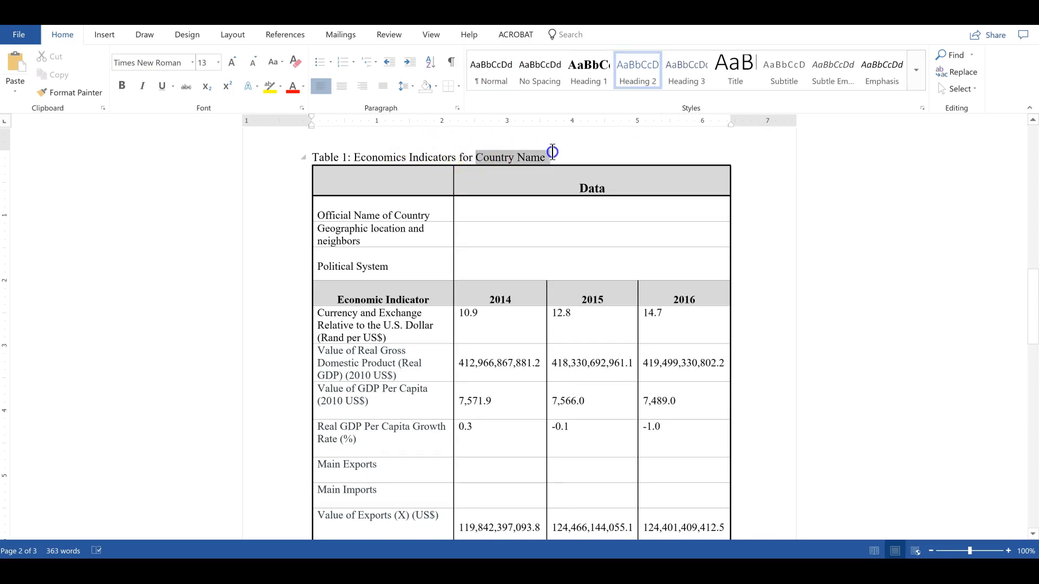
type("South Africa")
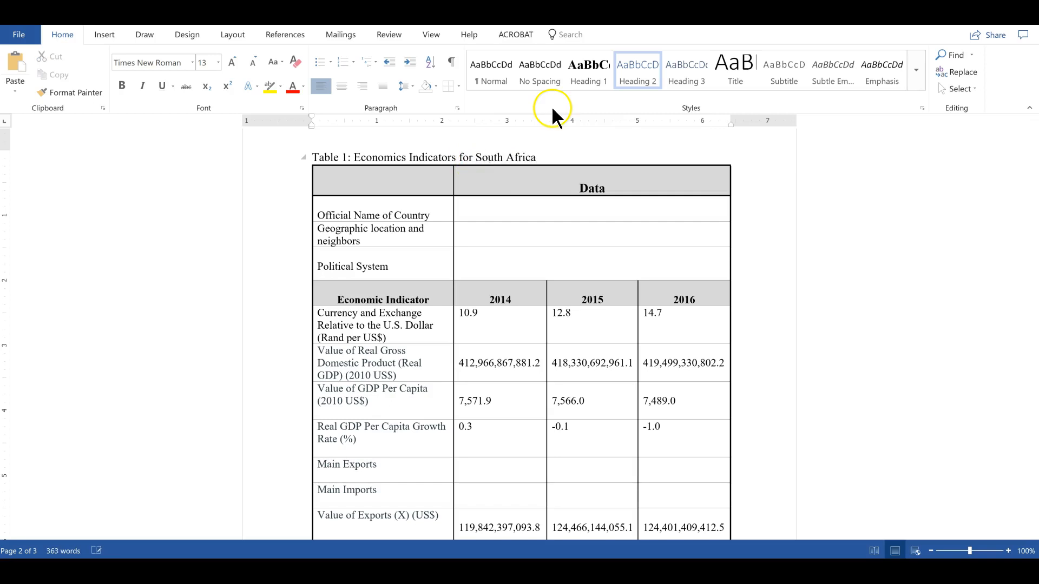
Switch to the browser and close the CIA World Factbook tab
left_click(535, 324)
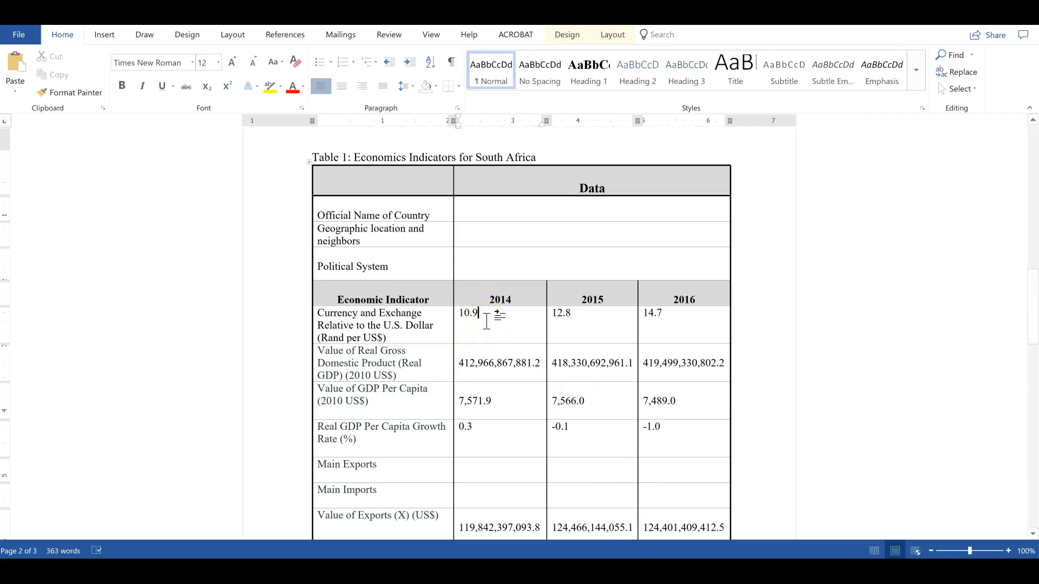
left_click(460, 571)
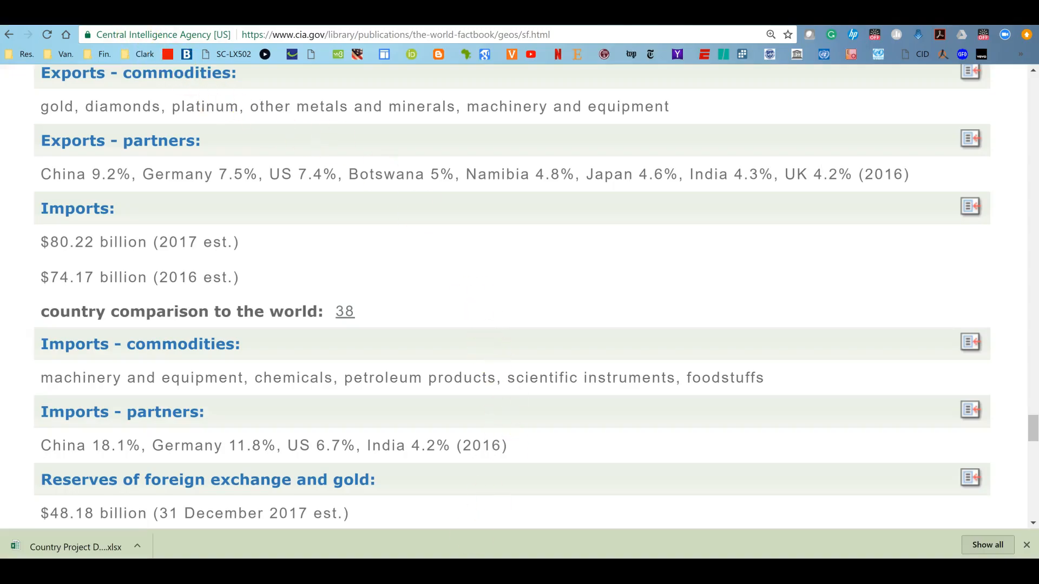
key("ctrl+w")
scroll(465, 216, "up", 15)
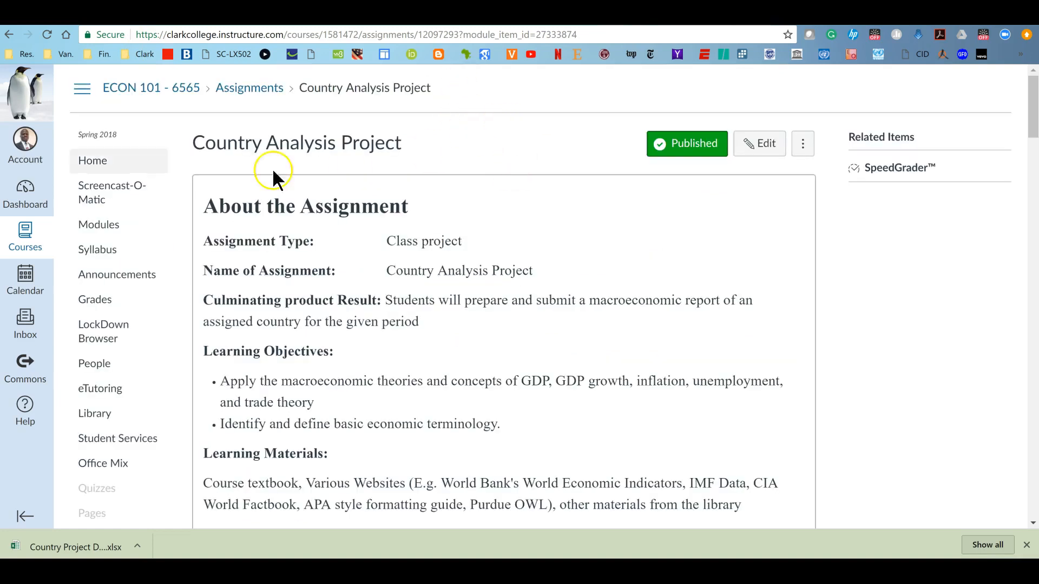
Open the Library Guide for Country Project from the course's Modules page in a new window
left_click(98, 226)
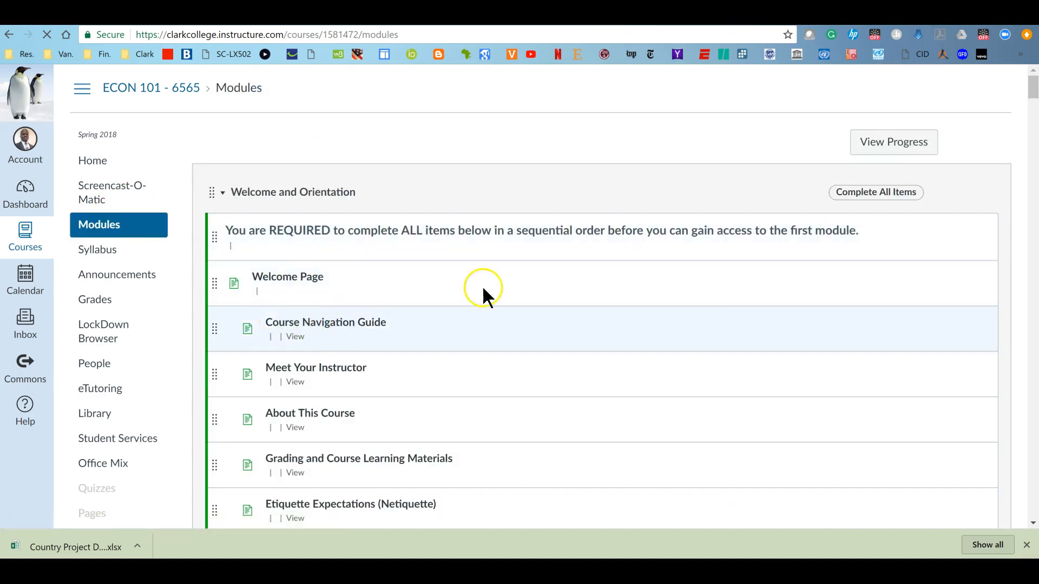
scroll(359, 276, "down", 3)
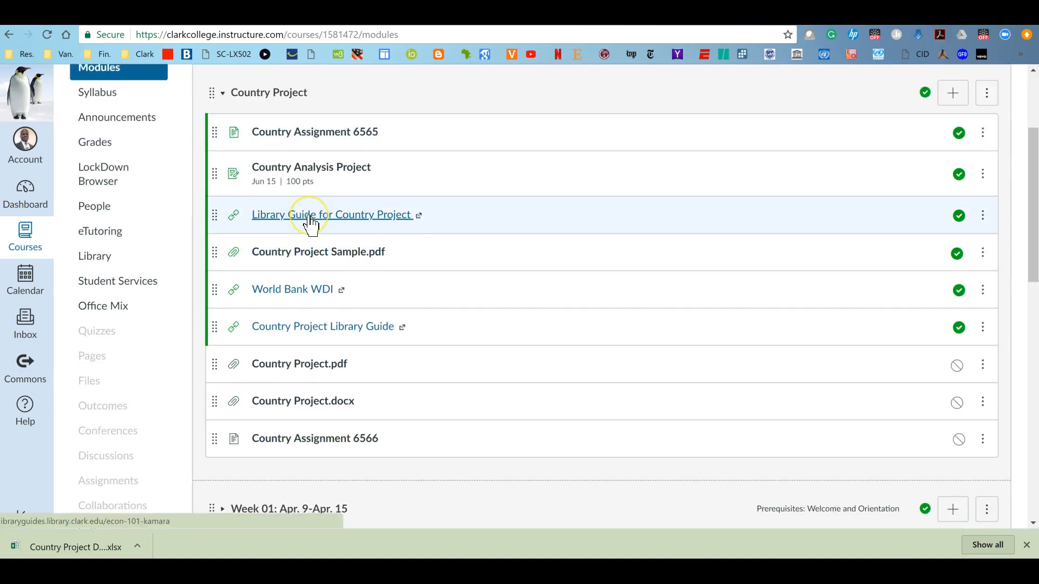
left_click(310, 215)
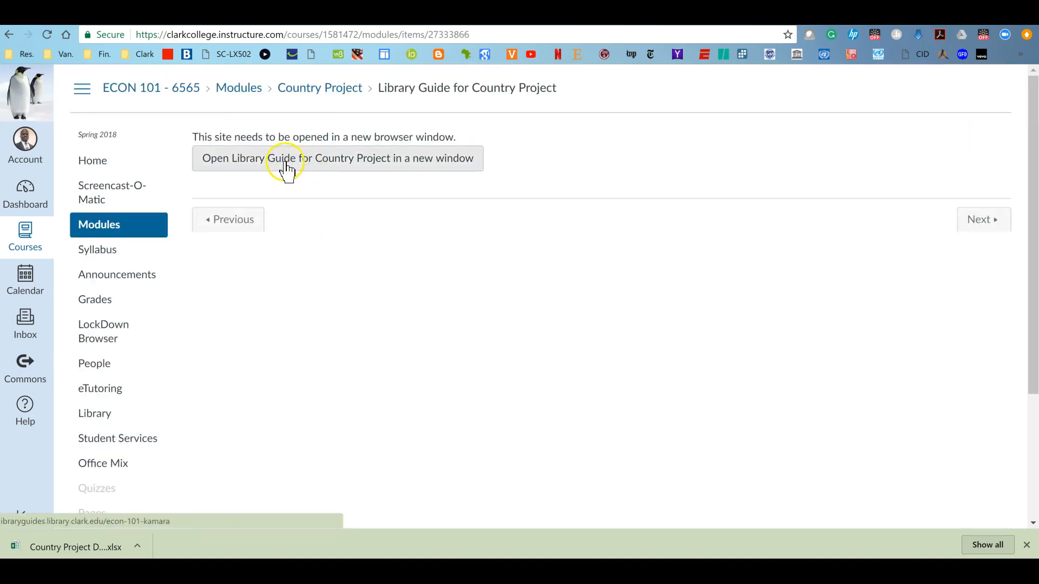
left_click(272, 162)
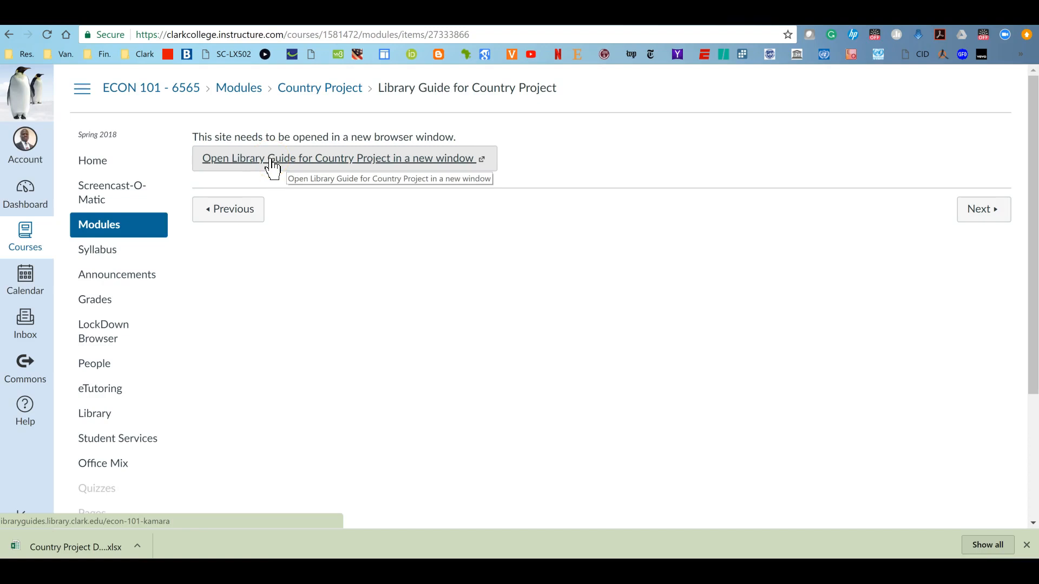
left_click(271, 159)
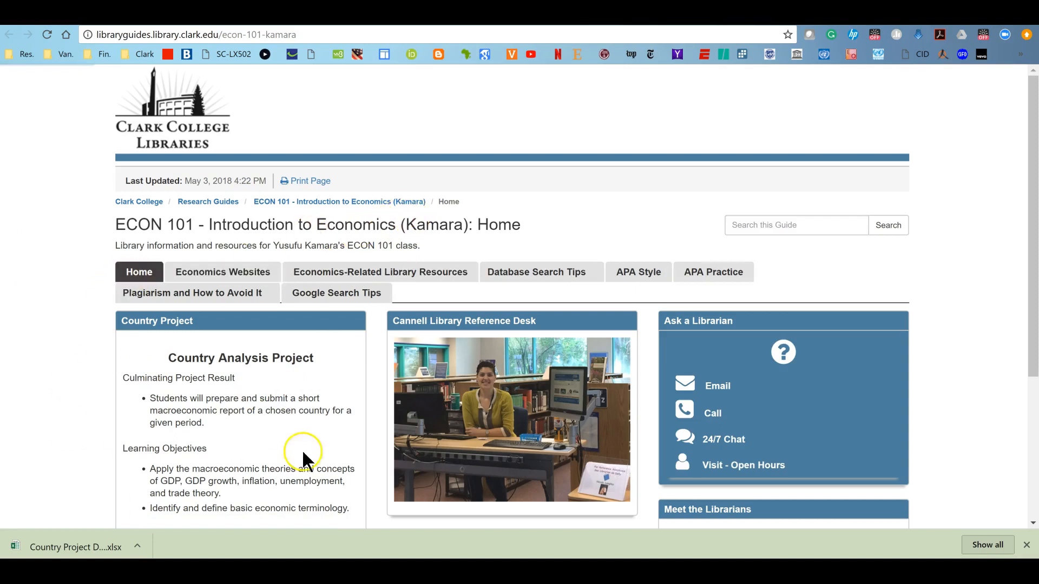
Browse the library guide's Economics Websites and Economics-Related Library Resources tabs
scroll(286, 440, "down", 3)
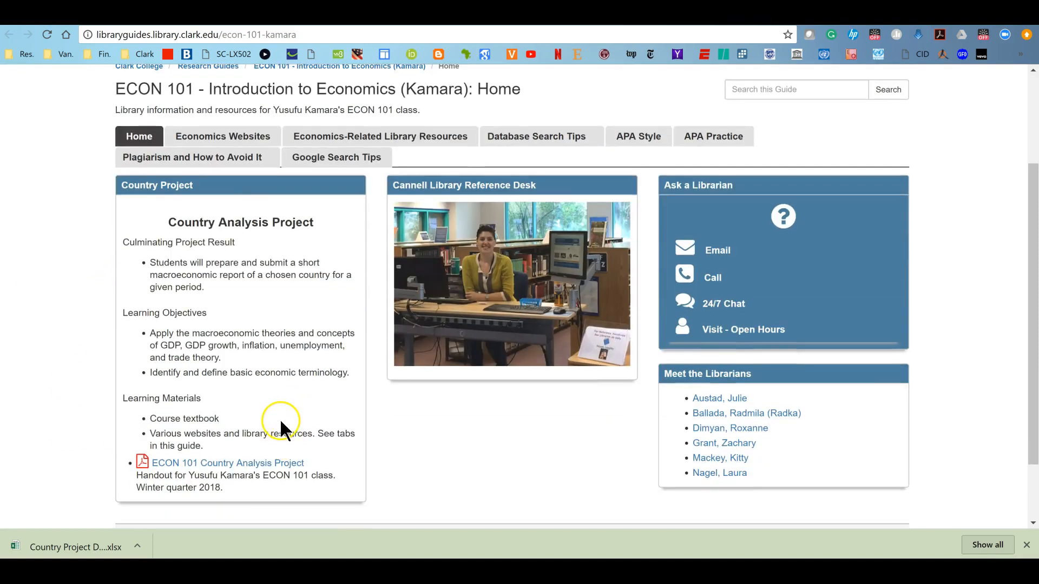
scroll(280, 419, "up", 3)
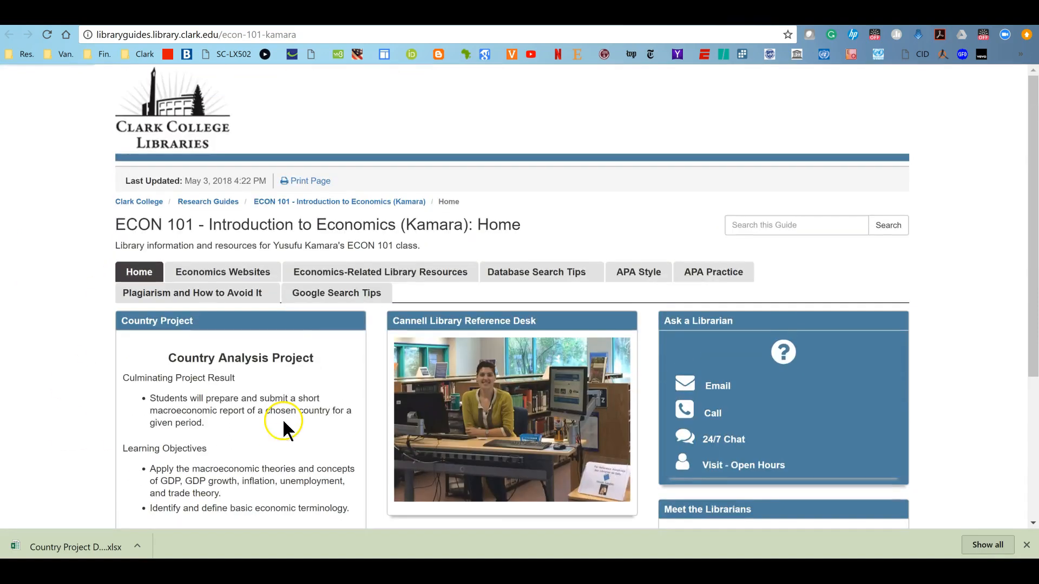
left_click(213, 272)
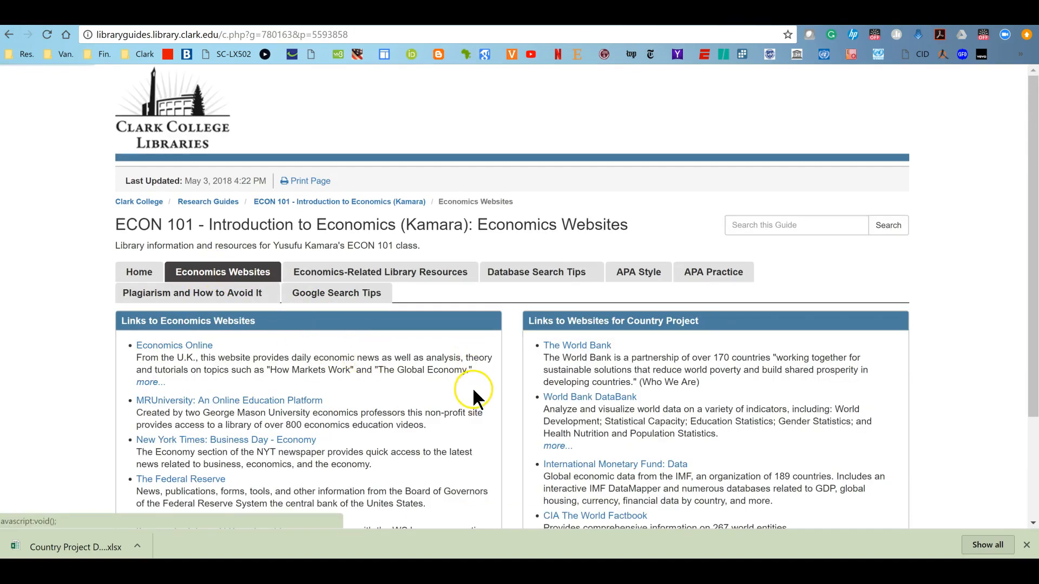
scroll(472, 388, "down", 3)
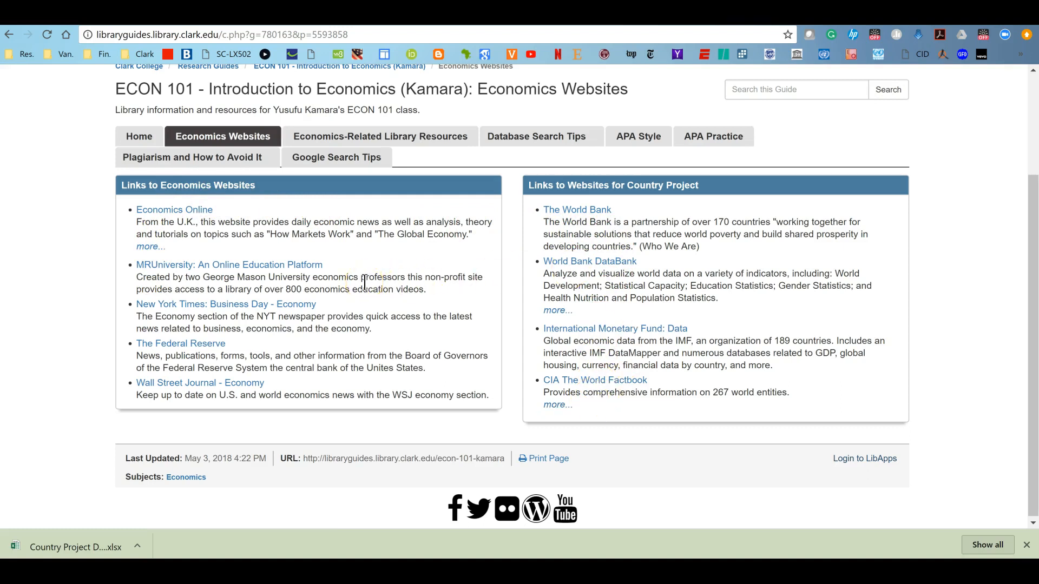
scroll(364, 281, "up", 3)
left_click(370, 272)
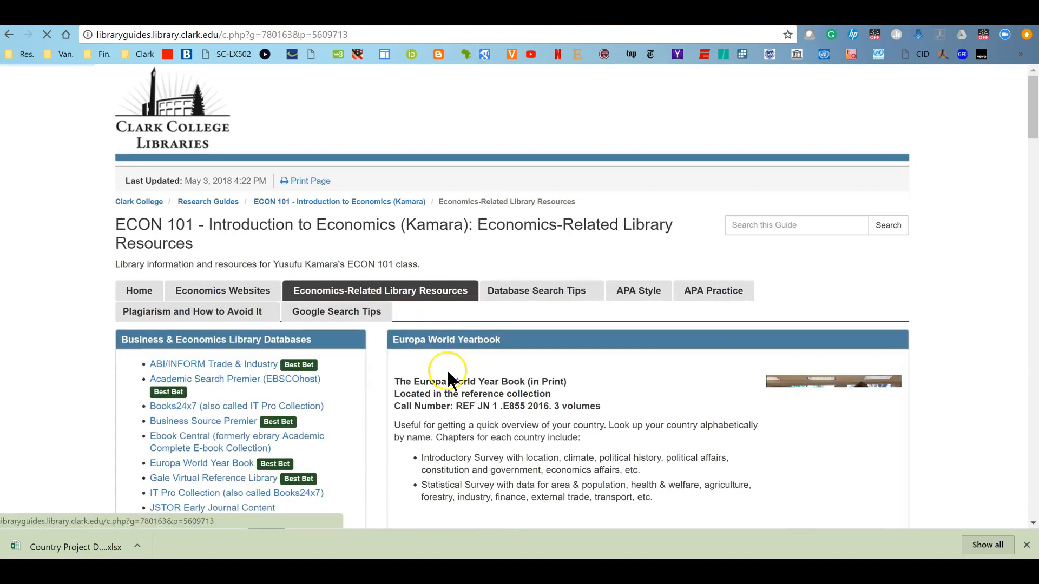
scroll(463, 394, "down", 5)
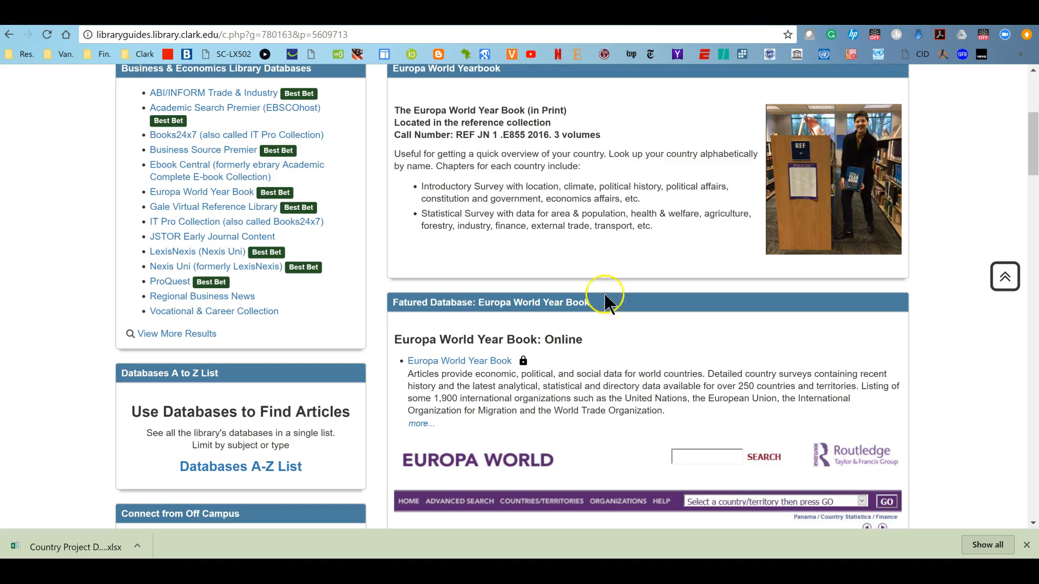
Open the Europa World Year Book database and sign in with the library username and password
left_click(457, 362)
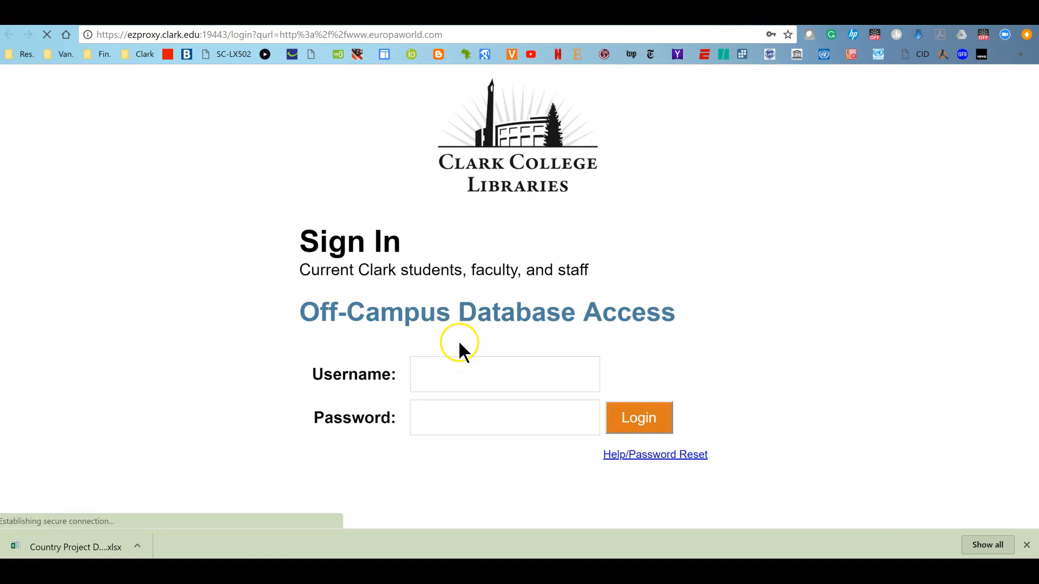
left_click(387, 384)
key("BackSpace")
left_click(476, 376)
left_click(342, 305)
left_click(454, 372)
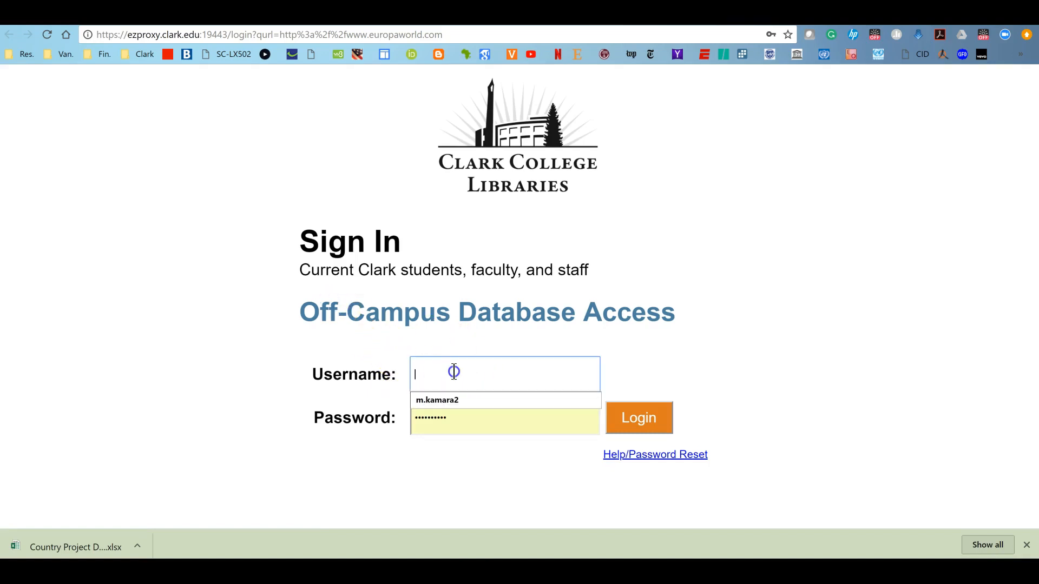
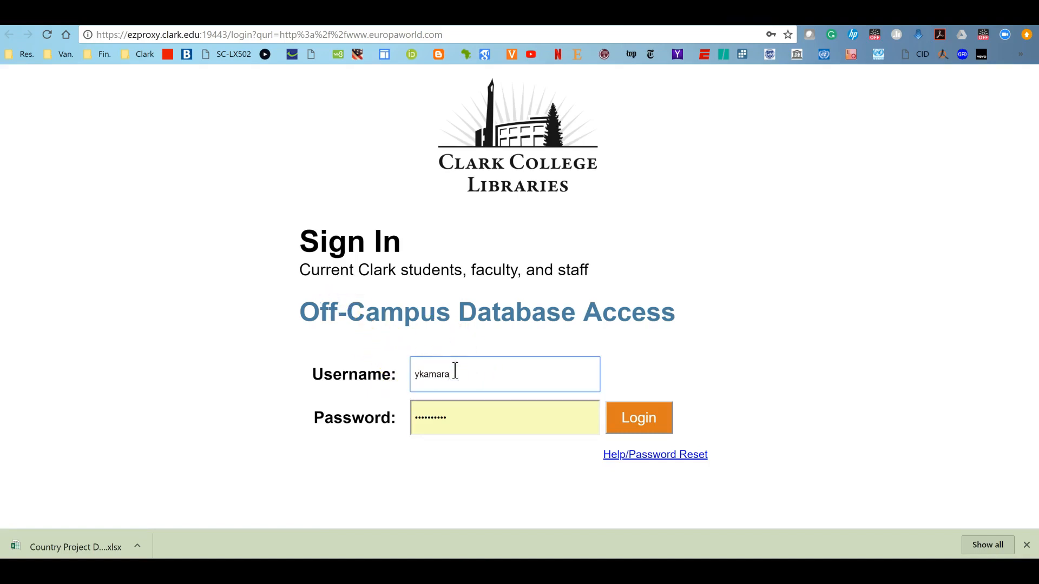
key("Tab")
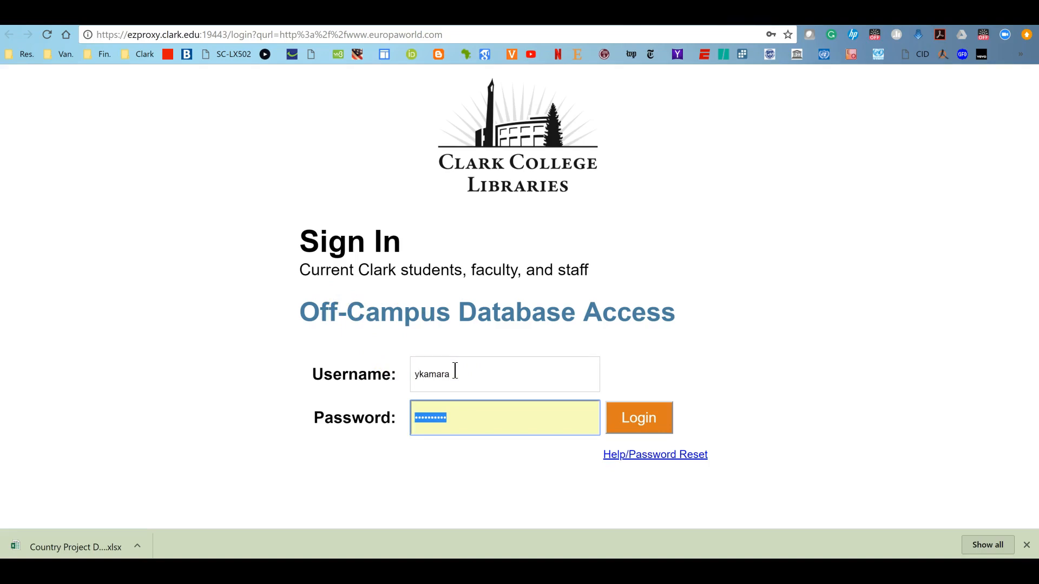
type("•")
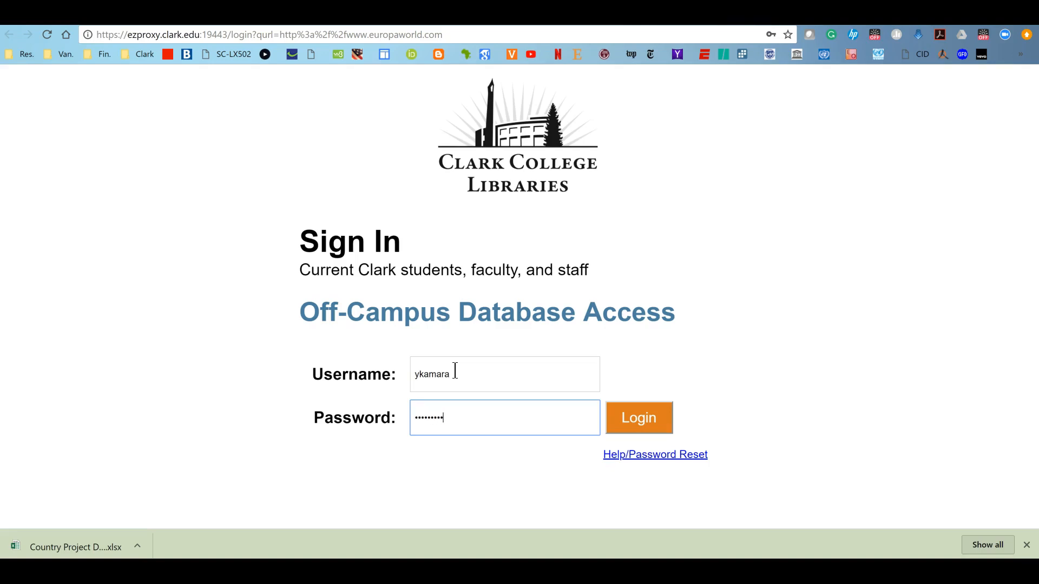
left_click(624, 421)
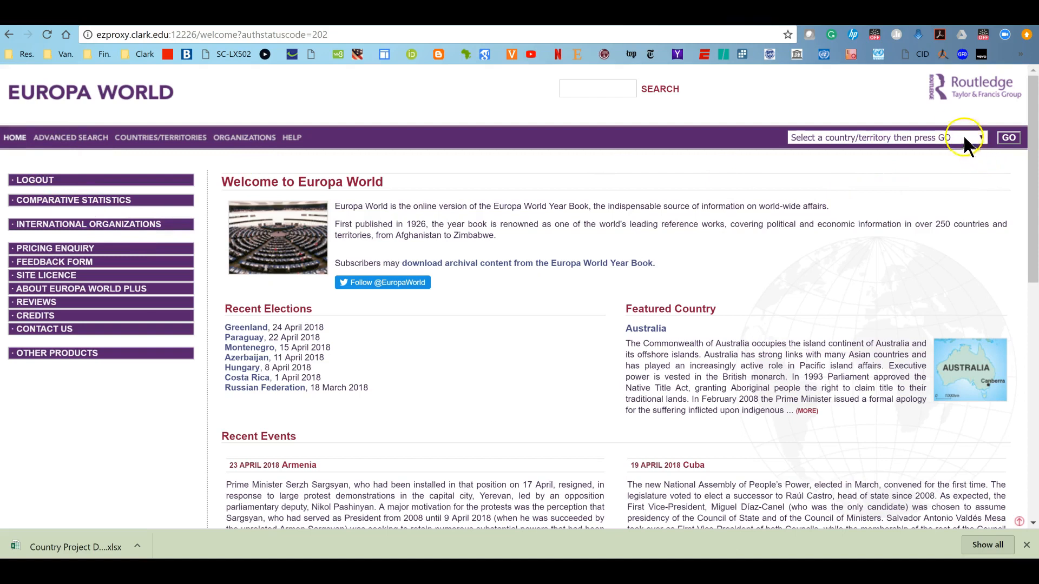
Choose South Africa from the country/territory list to open its Europa World entry
left_click(949, 135)
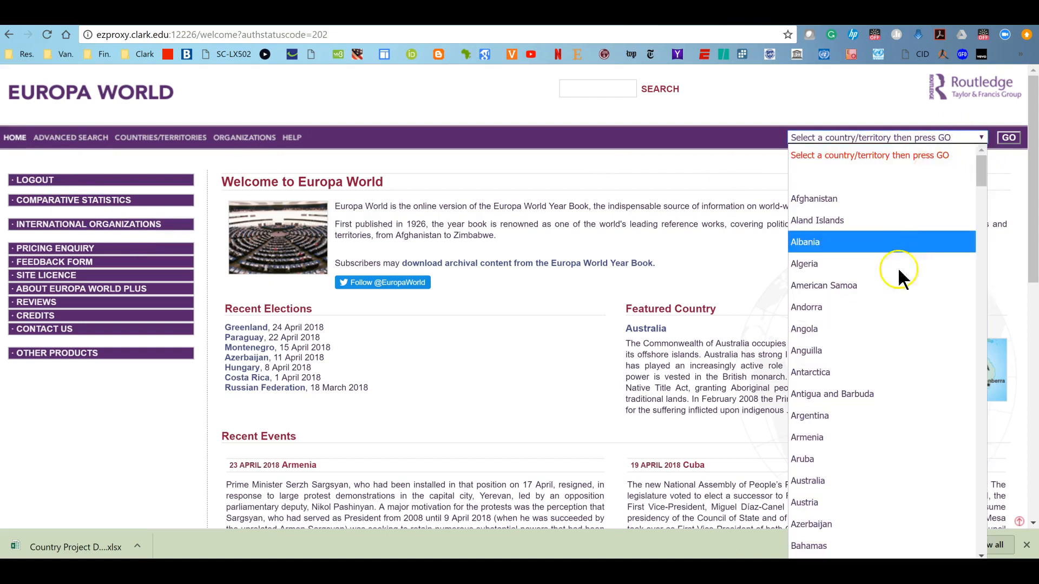
scroll(855, 450, "down", 10)
scroll(855, 450, "down", 20)
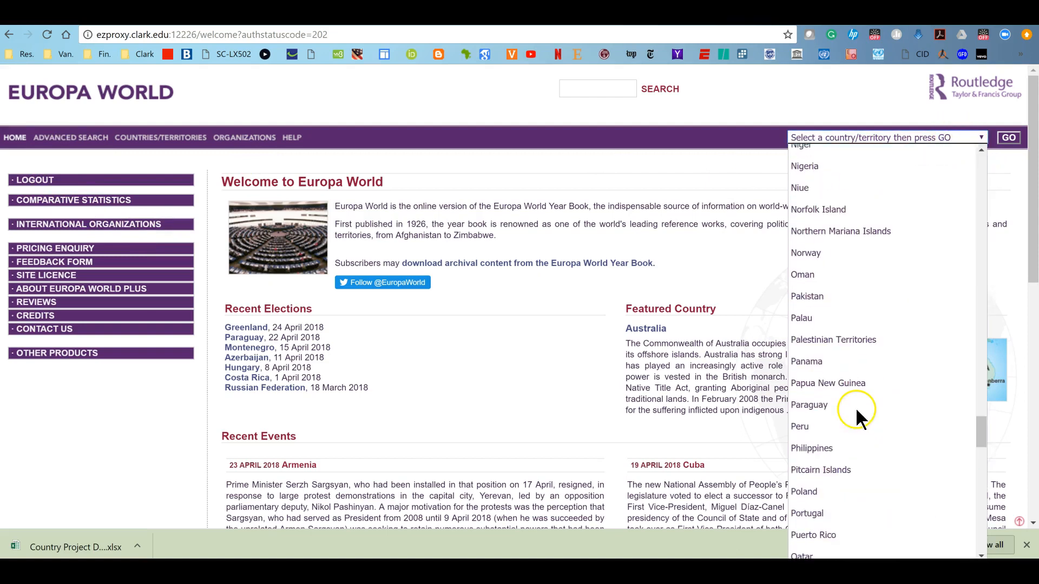
scroll(854, 407, "down", 8)
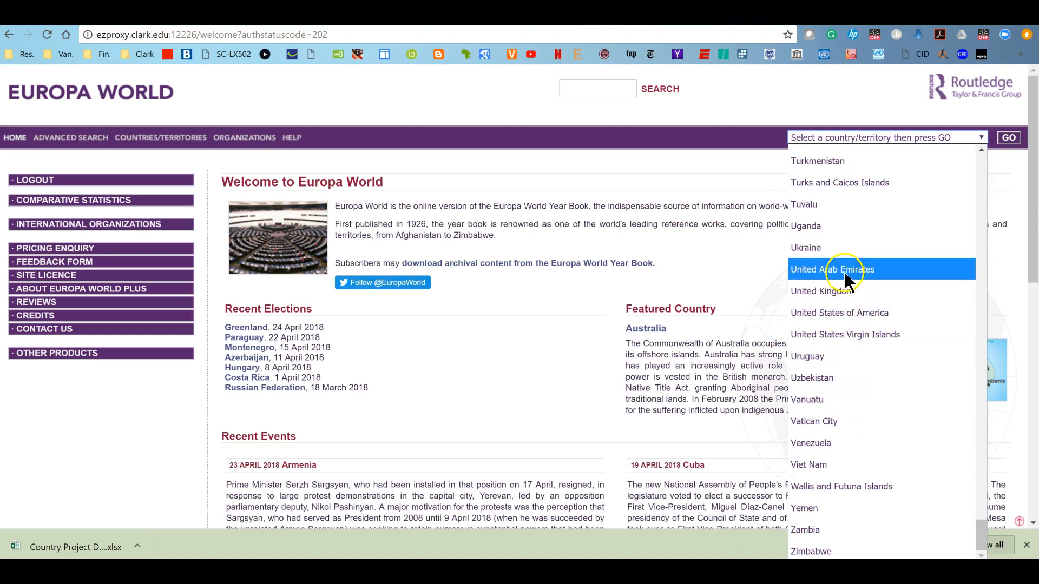
scroll(844, 270, "up", 4)
scroll(855, 333, "up", 8)
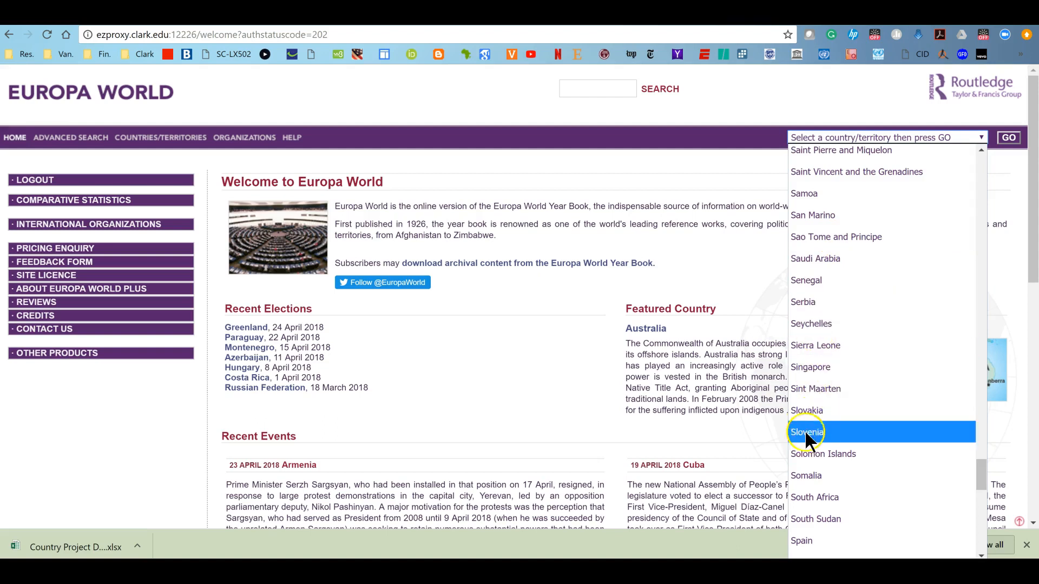
left_click(813, 503)
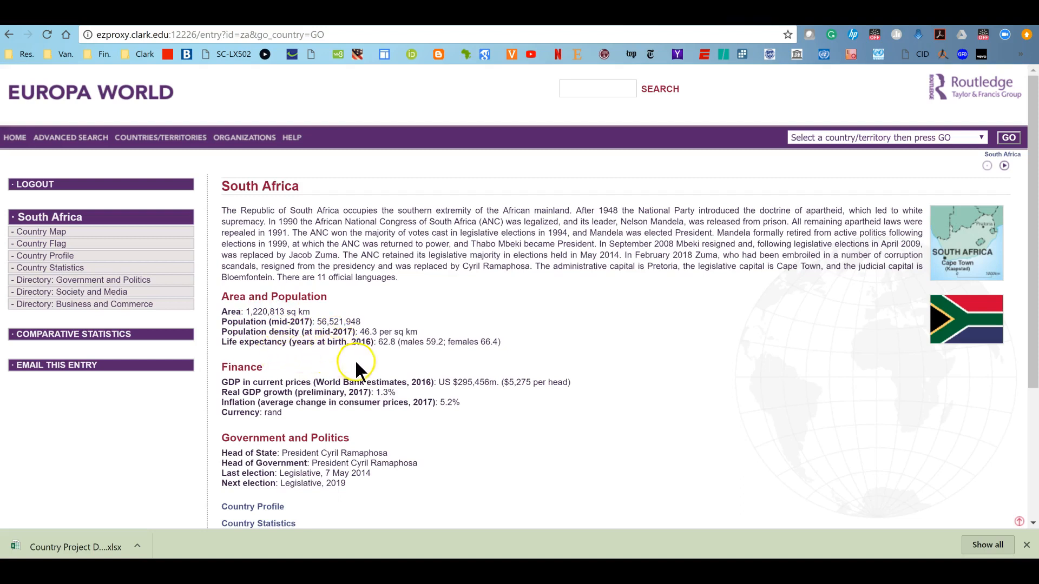
Read South Africa's Country Profile section on location, climate, language, religion, flag and capital, then close the Europa World tab
scroll(287, 375, "down", 3)
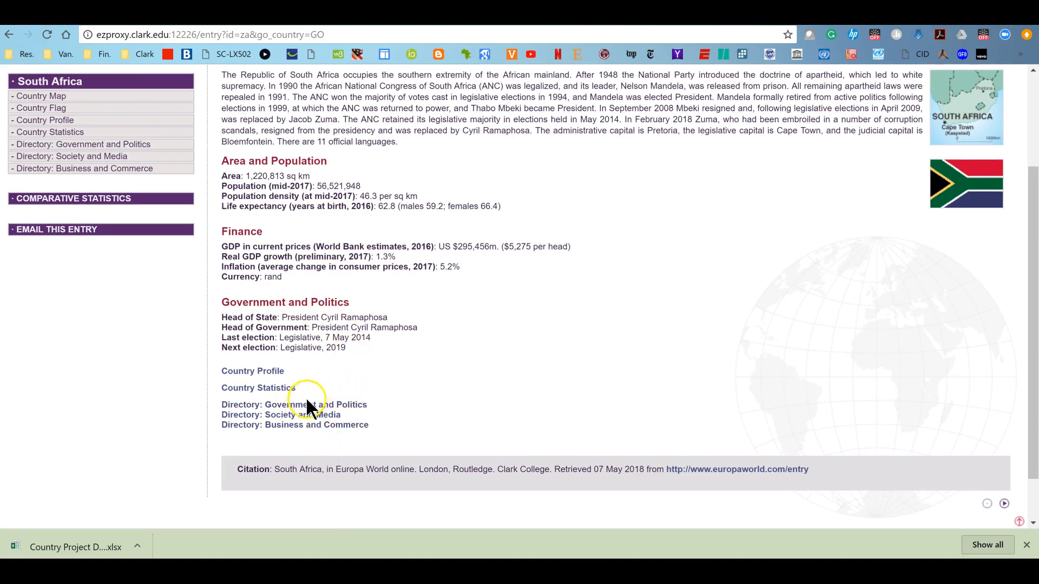
scroll(360, 276, "up", 3)
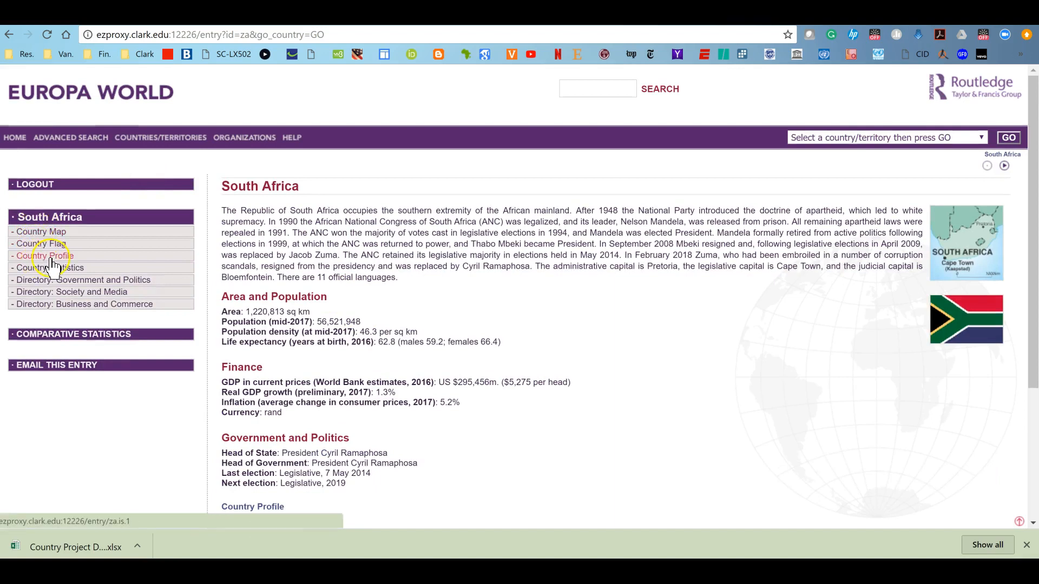
left_click(51, 257)
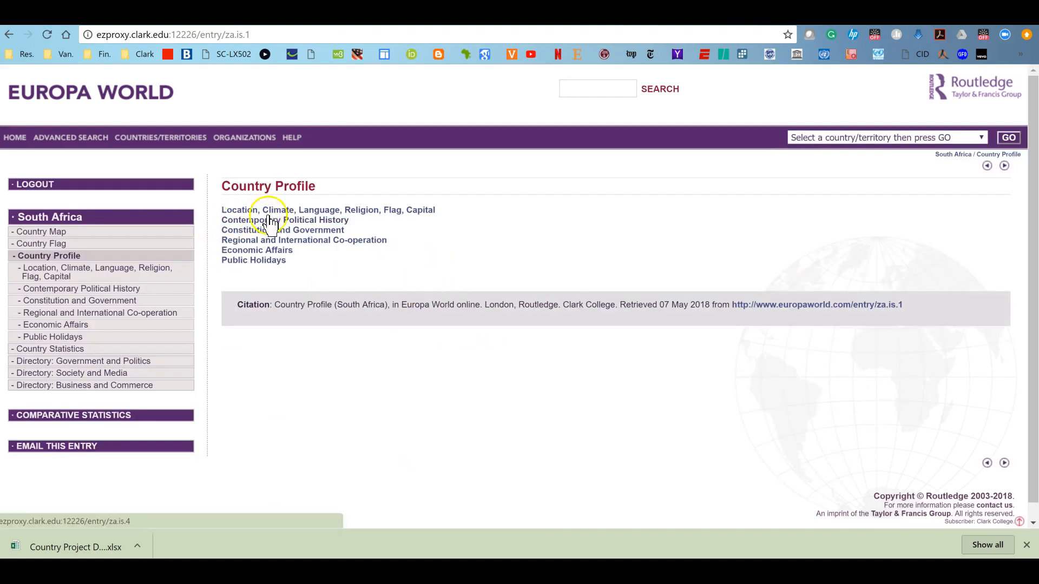
left_click(262, 210)
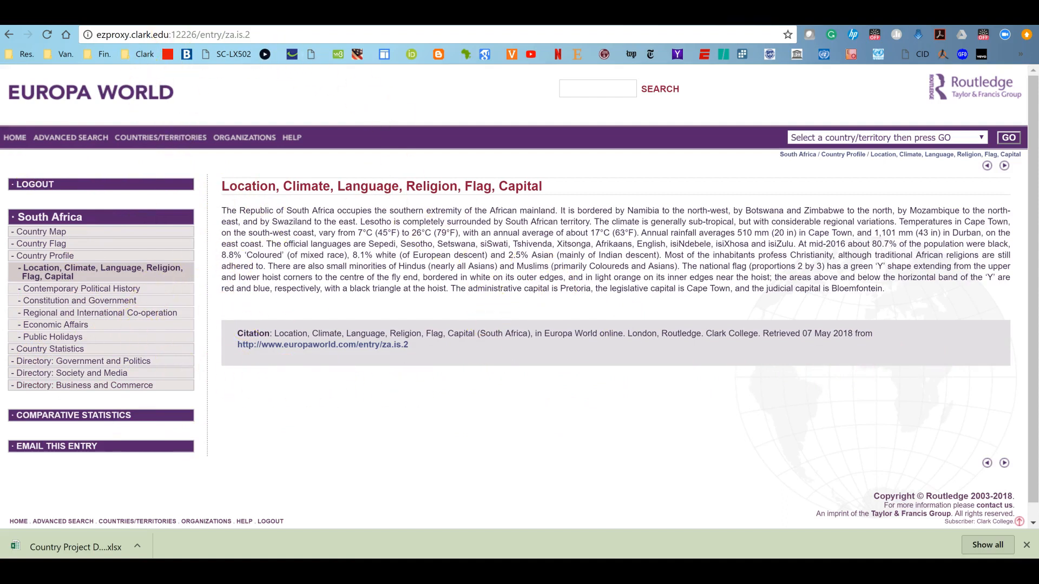
key("ctrl+w")
scroll(413, 238, "up", 5)
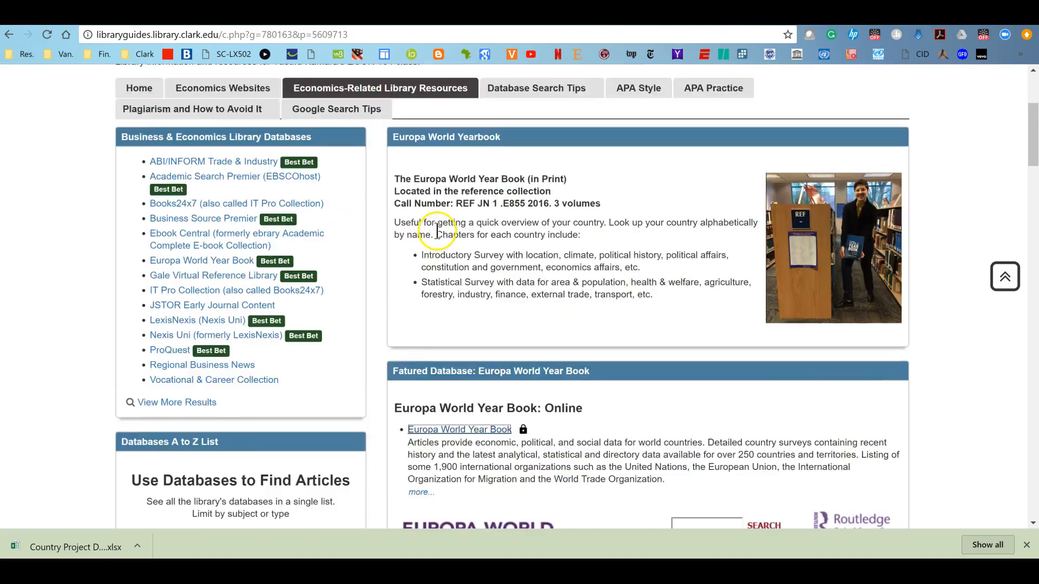
Browse the library guide's Database Search Tips and APA Style tabs
scroll(375, 373, "down", 3)
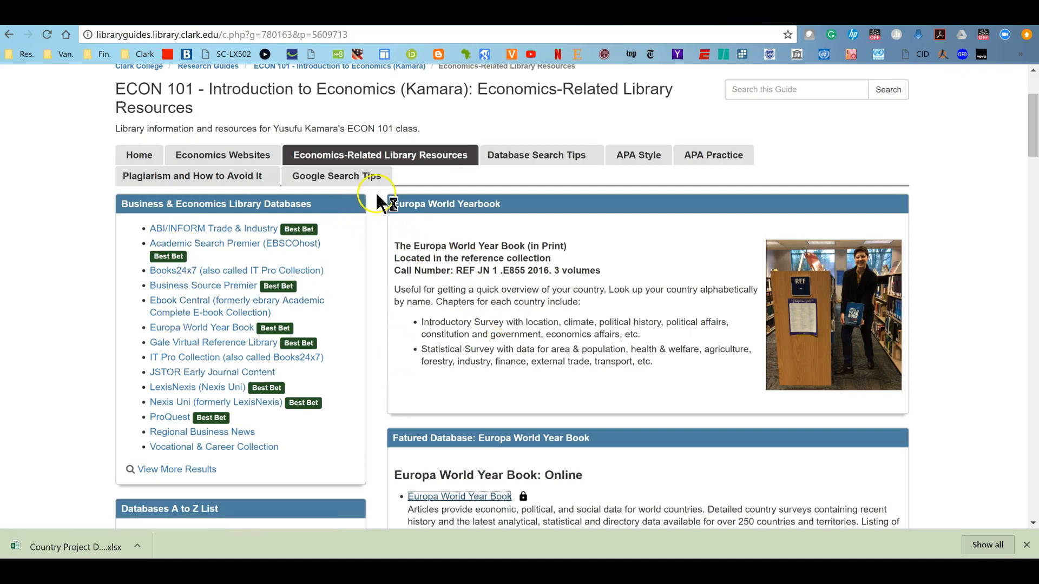
left_click(557, 162)
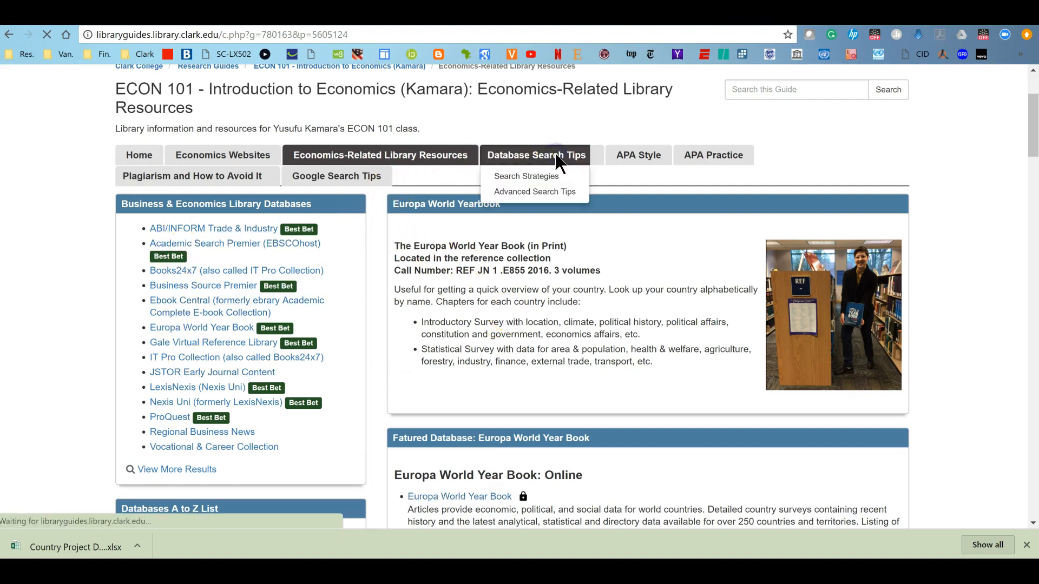
scroll(349, 324, "down", 5)
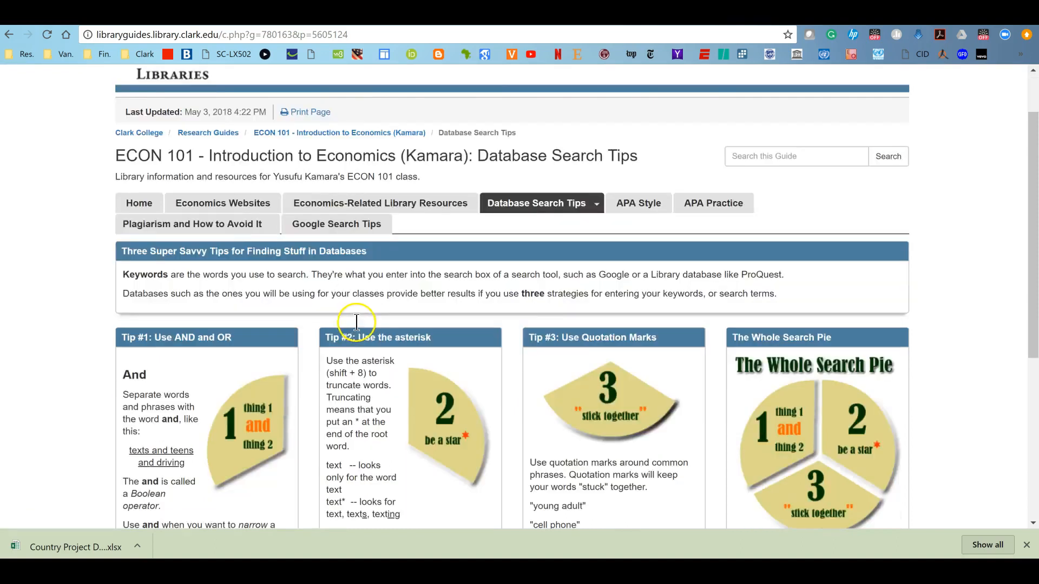
scroll(427, 309, "up", 5)
left_click(651, 277)
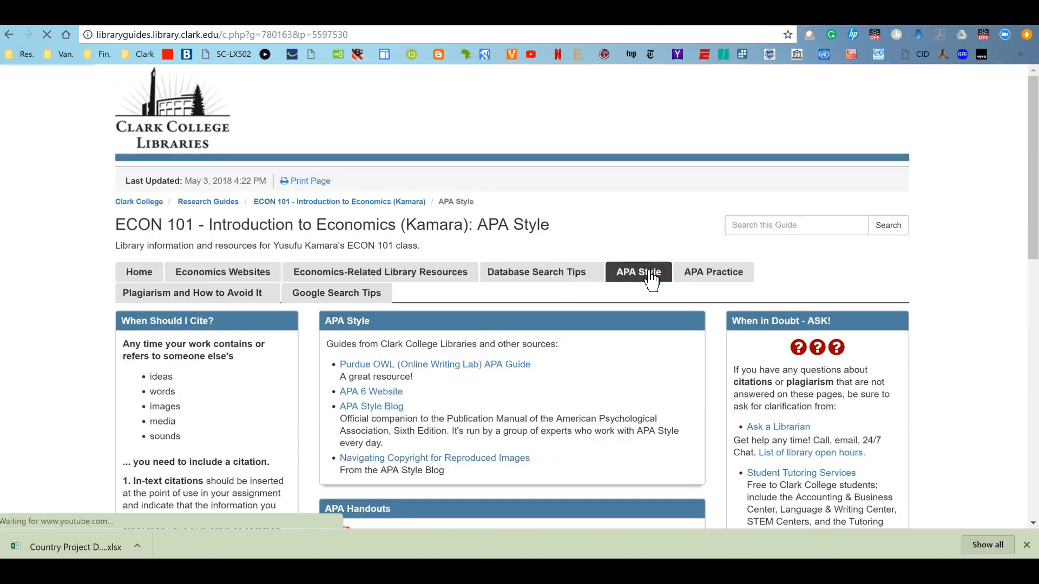
left_click(553, 345)
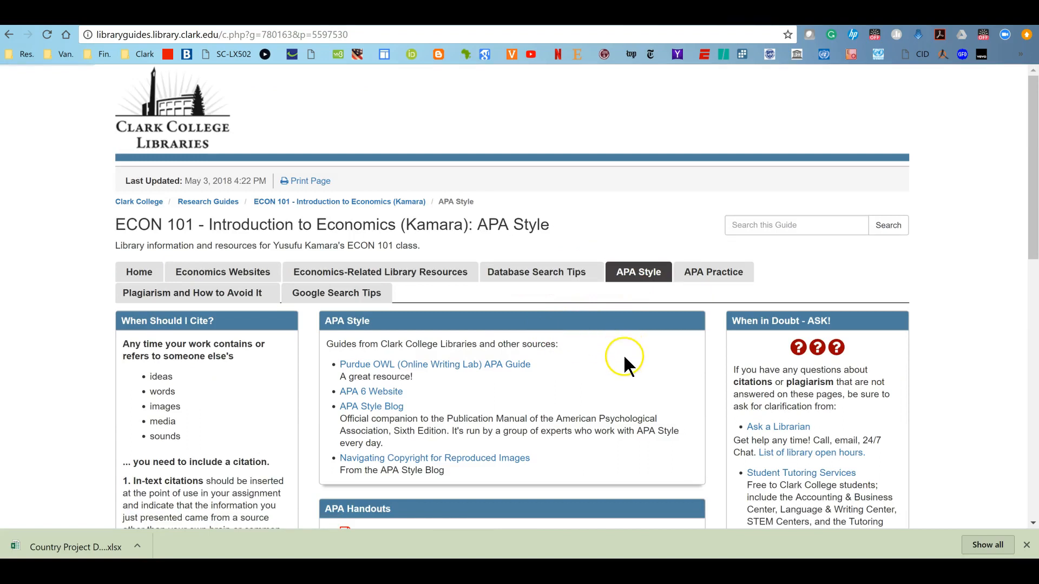
Browse the Plagiarism and How to Avoid It, Home and APA Style tabs of the guide
left_click(184, 294)
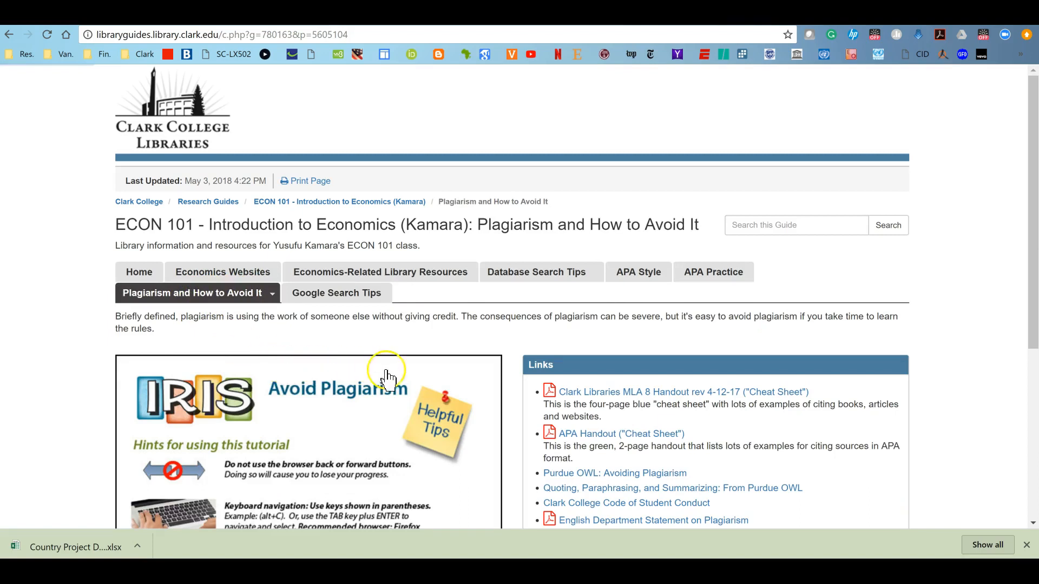
left_click(476, 396)
left_click(128, 274)
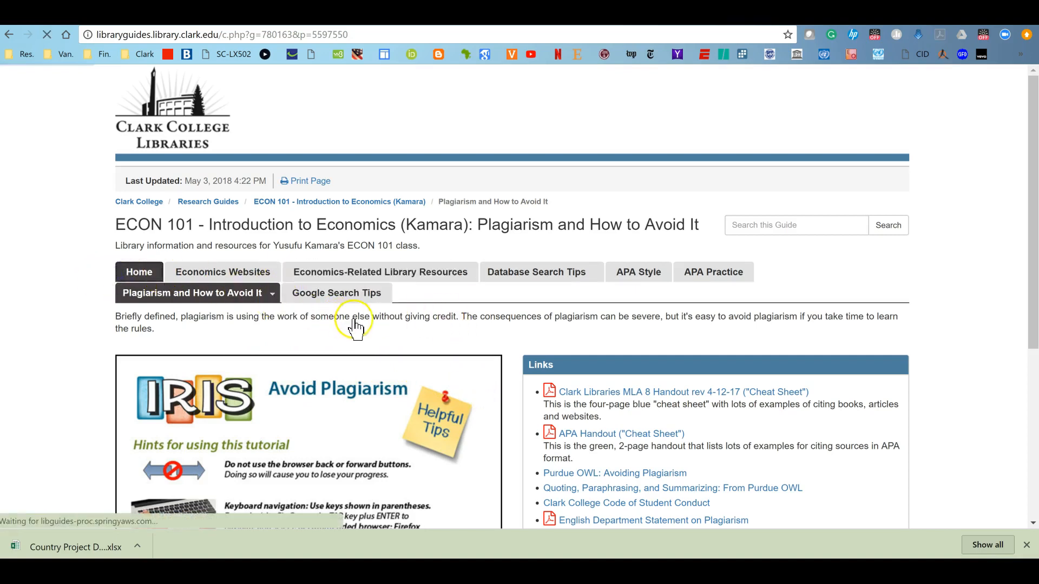
left_click(592, 336)
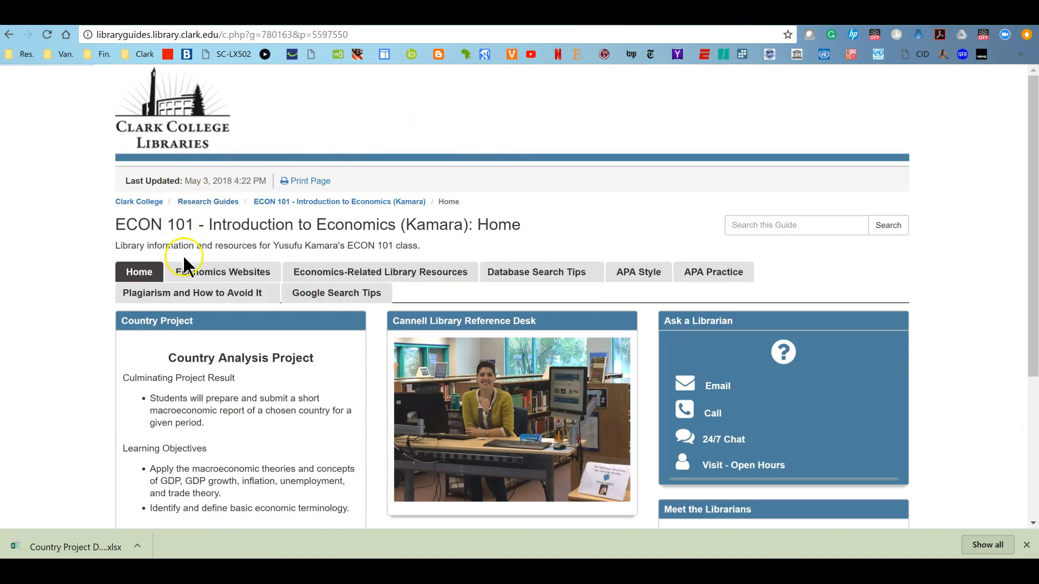
left_click(639, 278)
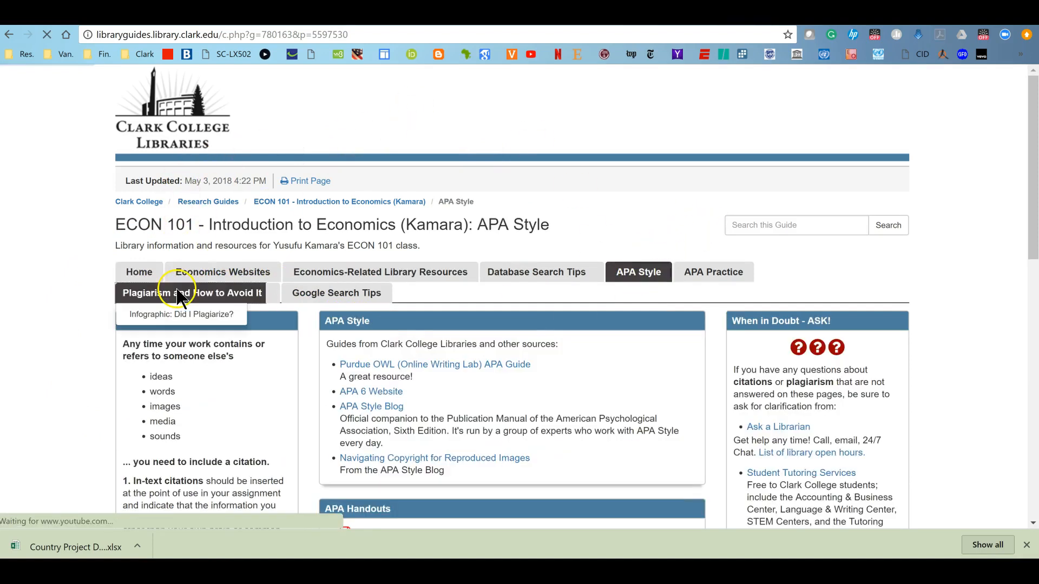
Read the APA Style handouts and the Plagiarism page's links and tips to avoid plagiarizing
scroll(691, 391, "down", 5)
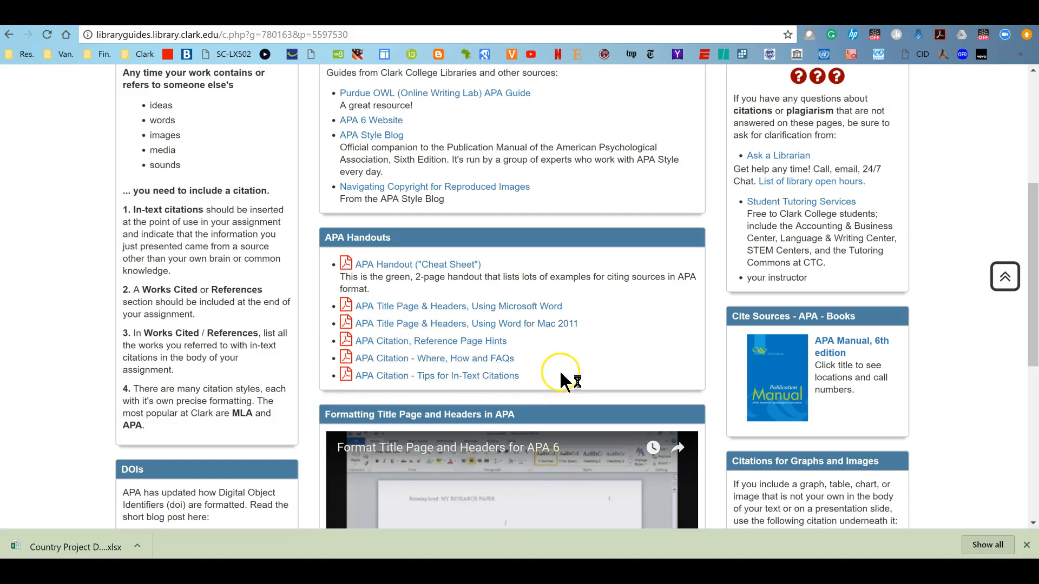
scroll(578, 347, "up", 5)
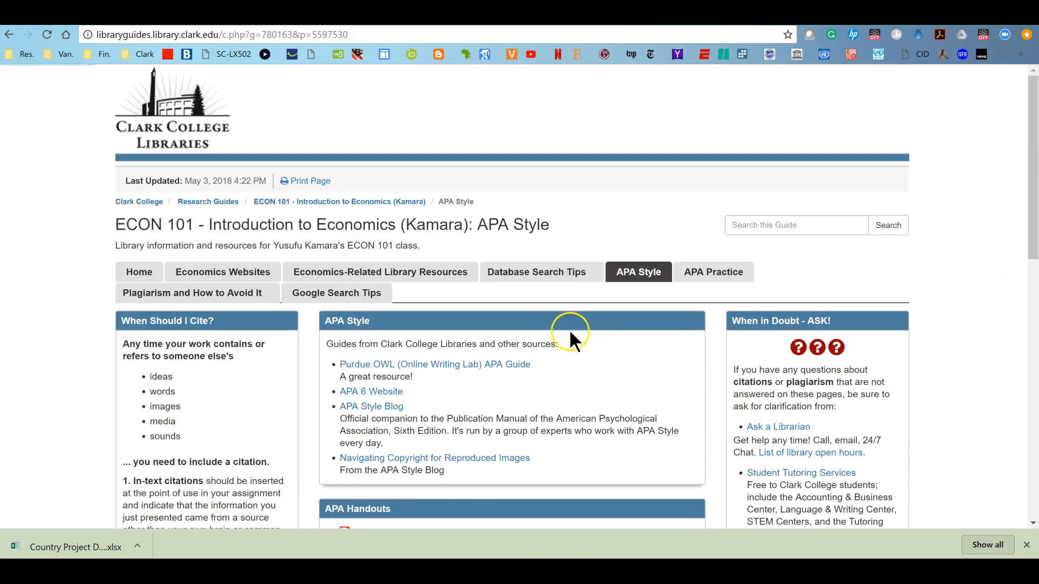
left_click(181, 295)
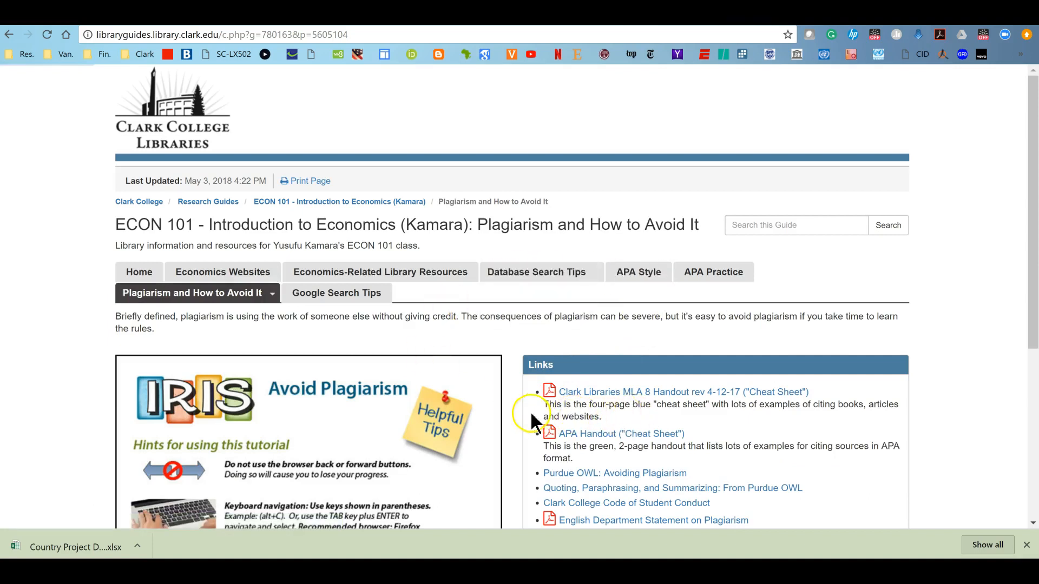
scroll(517, 398, "down", 2)
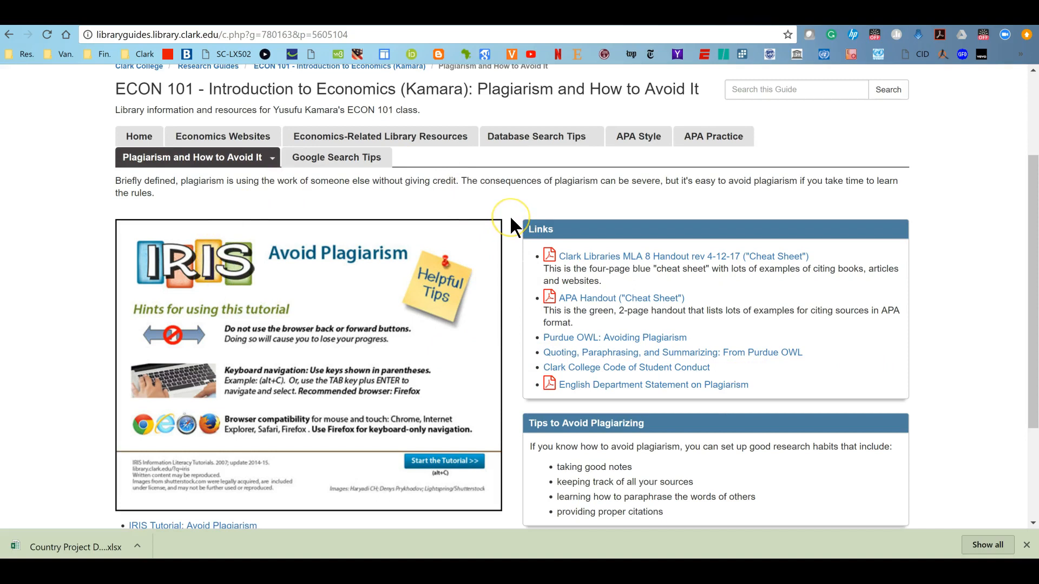
scroll(510, 217, "down", 2)
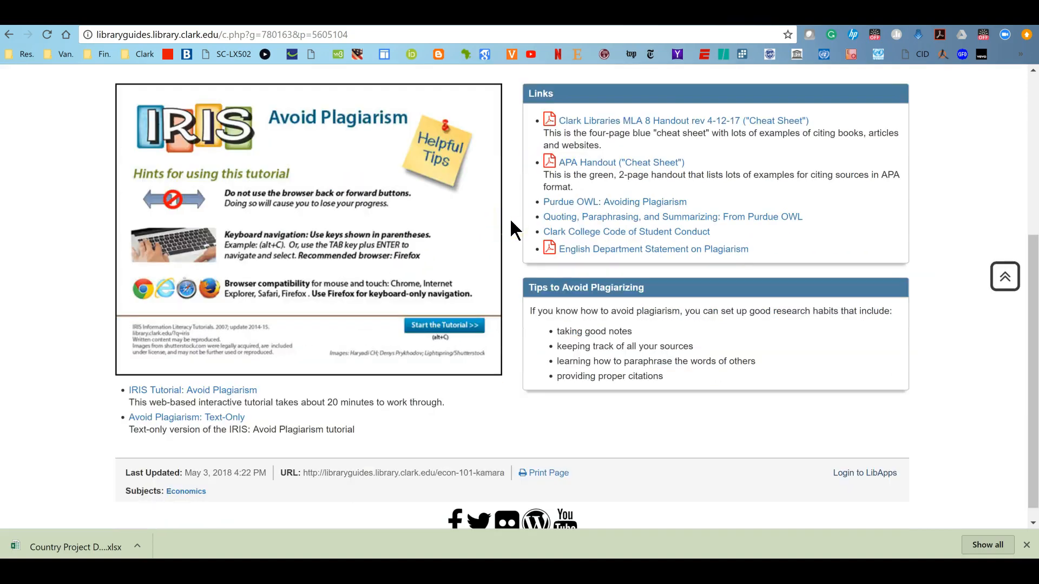
scroll(511, 221, "up", 4)
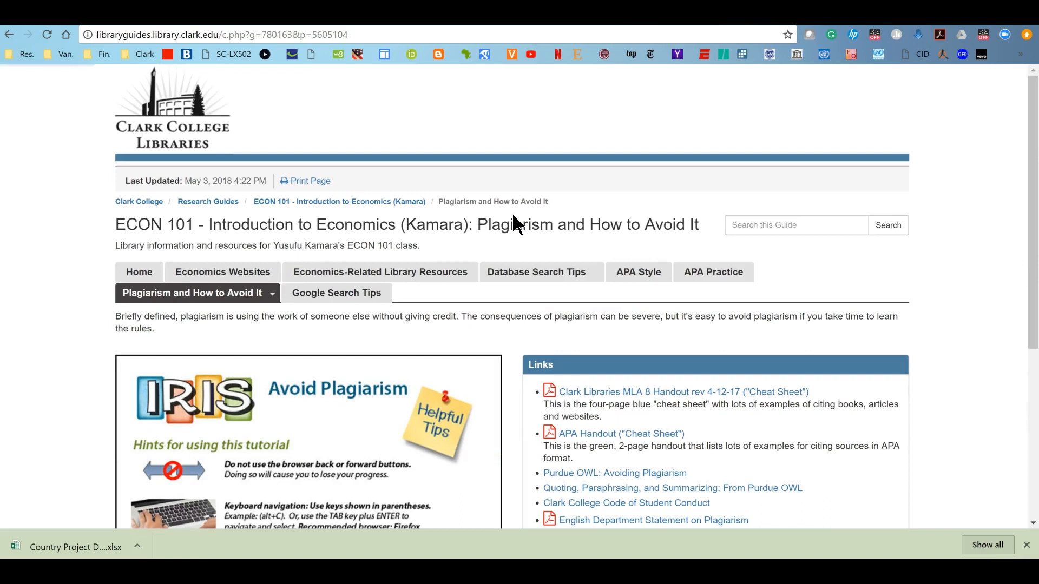
Close the library guide tab and switch back to the South Africa table in Word
left_click(545, 377)
left_click(486, 279)
key("ctrl+w")
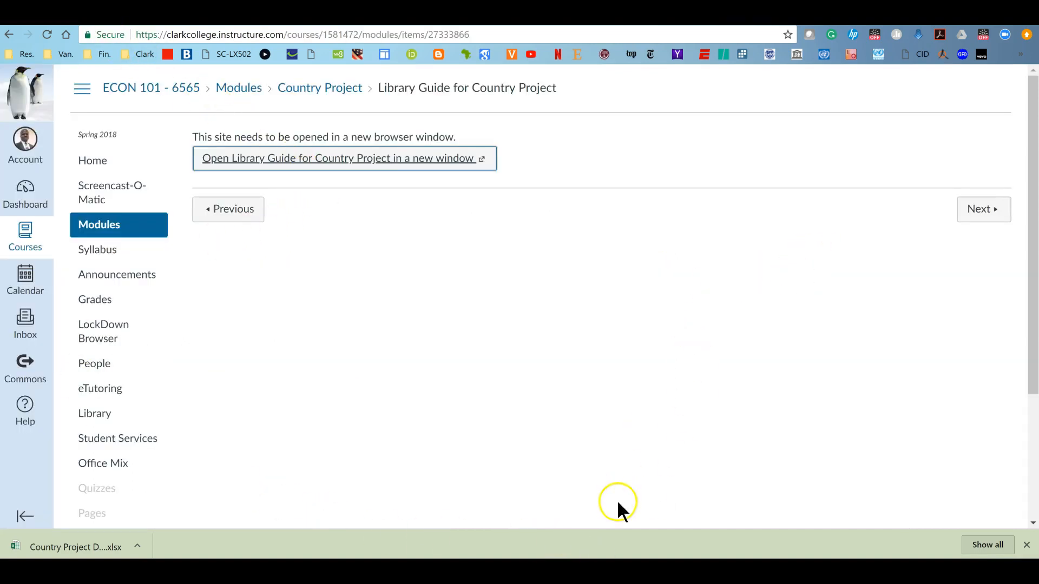
key("alt+Tab")
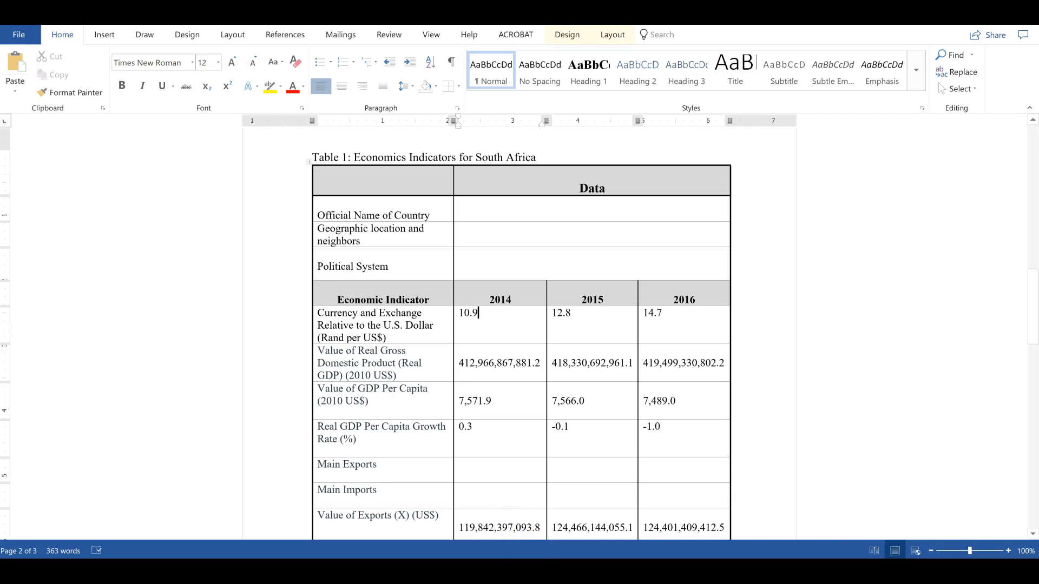